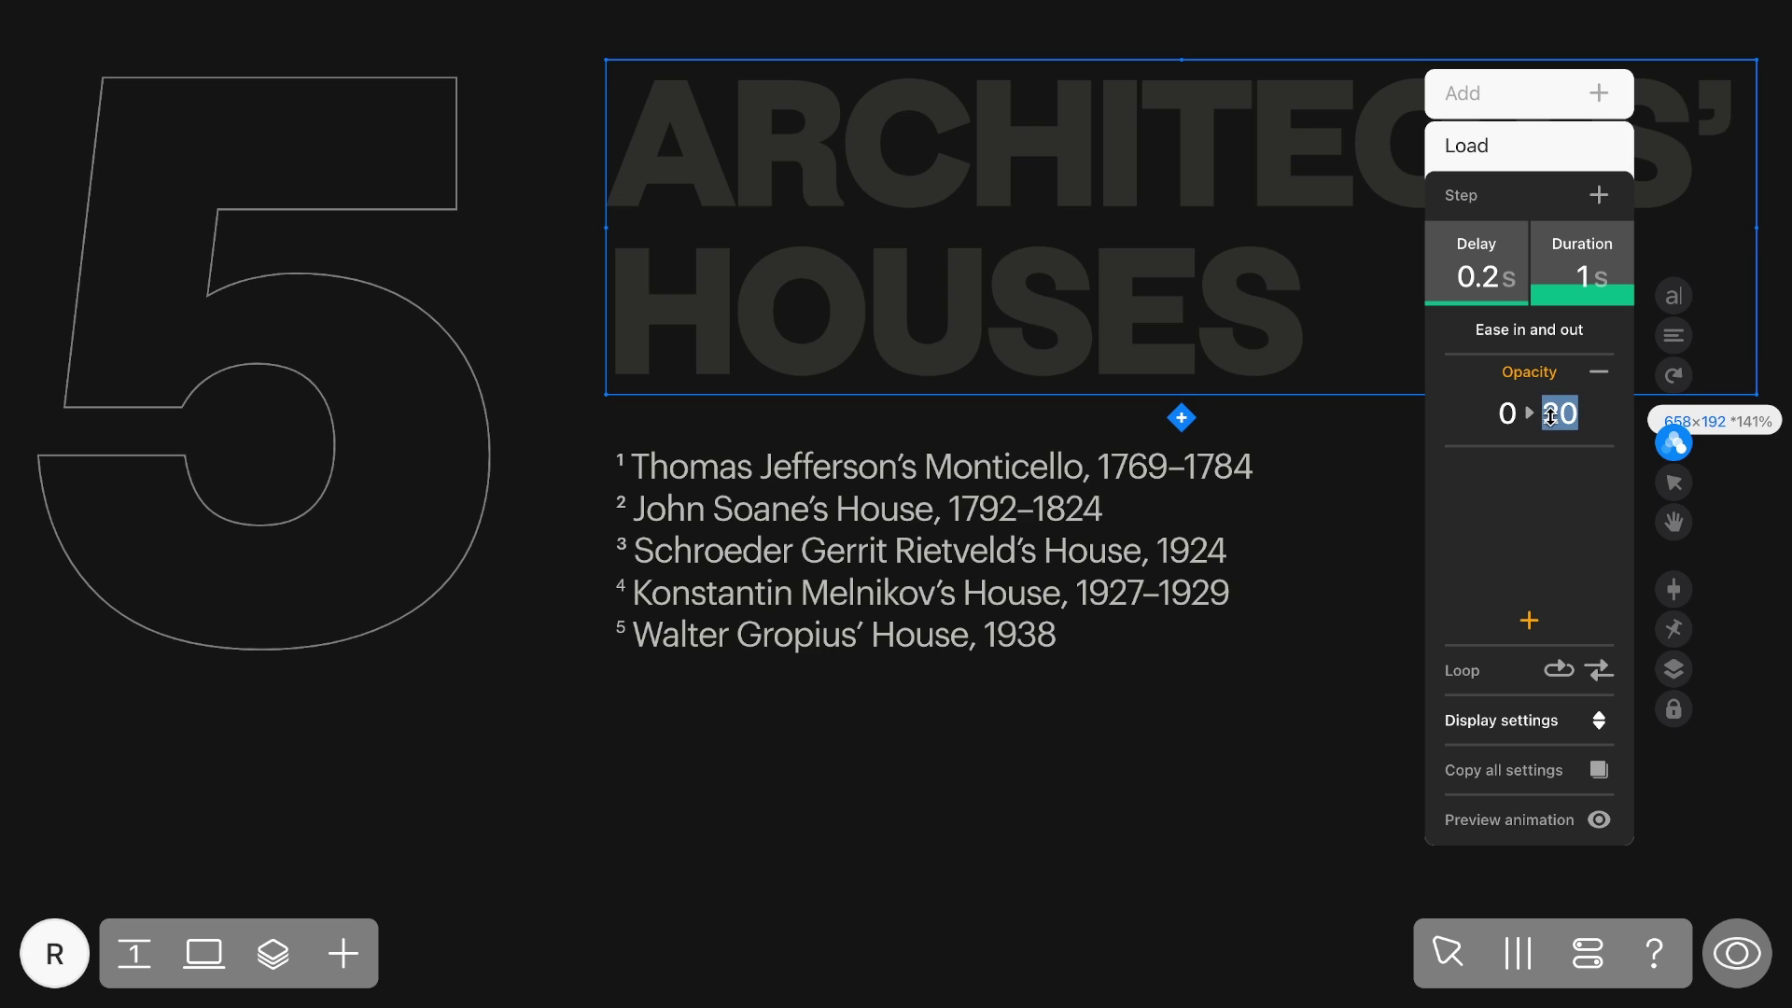
Set the title fade's Opacity end value to 100 and preview the fade-in.
{"action": "type", "text": "100"}
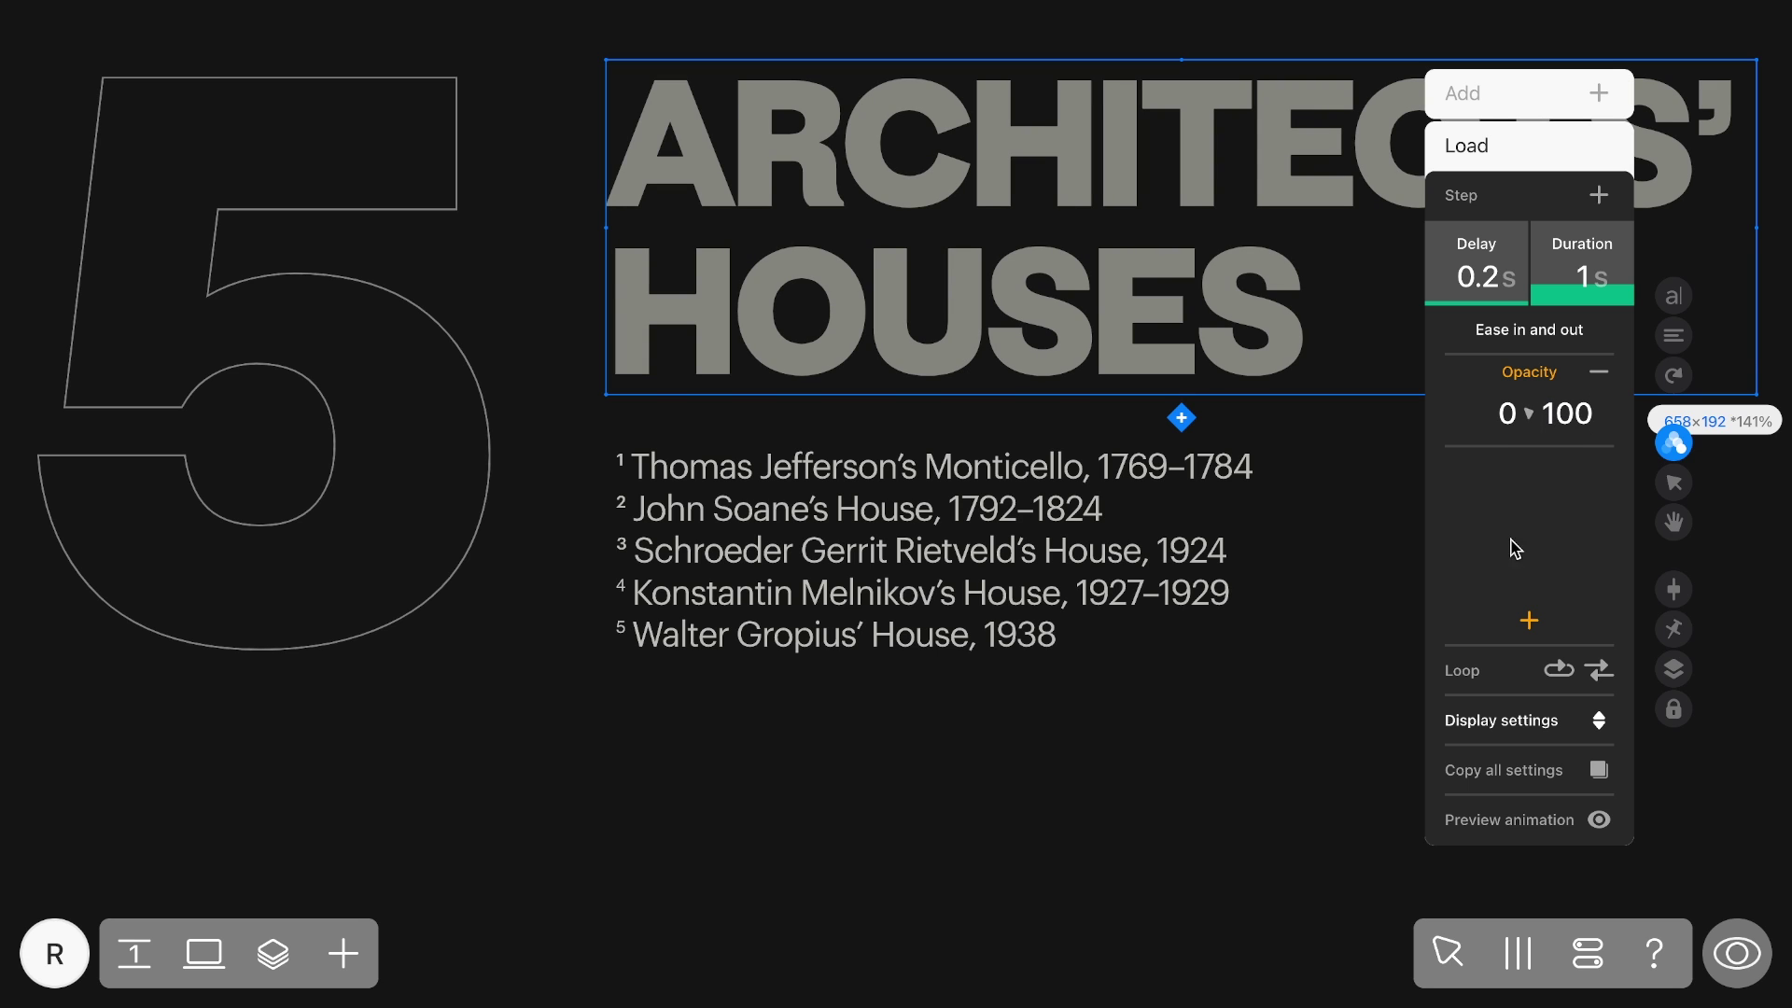
{"action": "left_click", "coordinate": [1496, 822]}
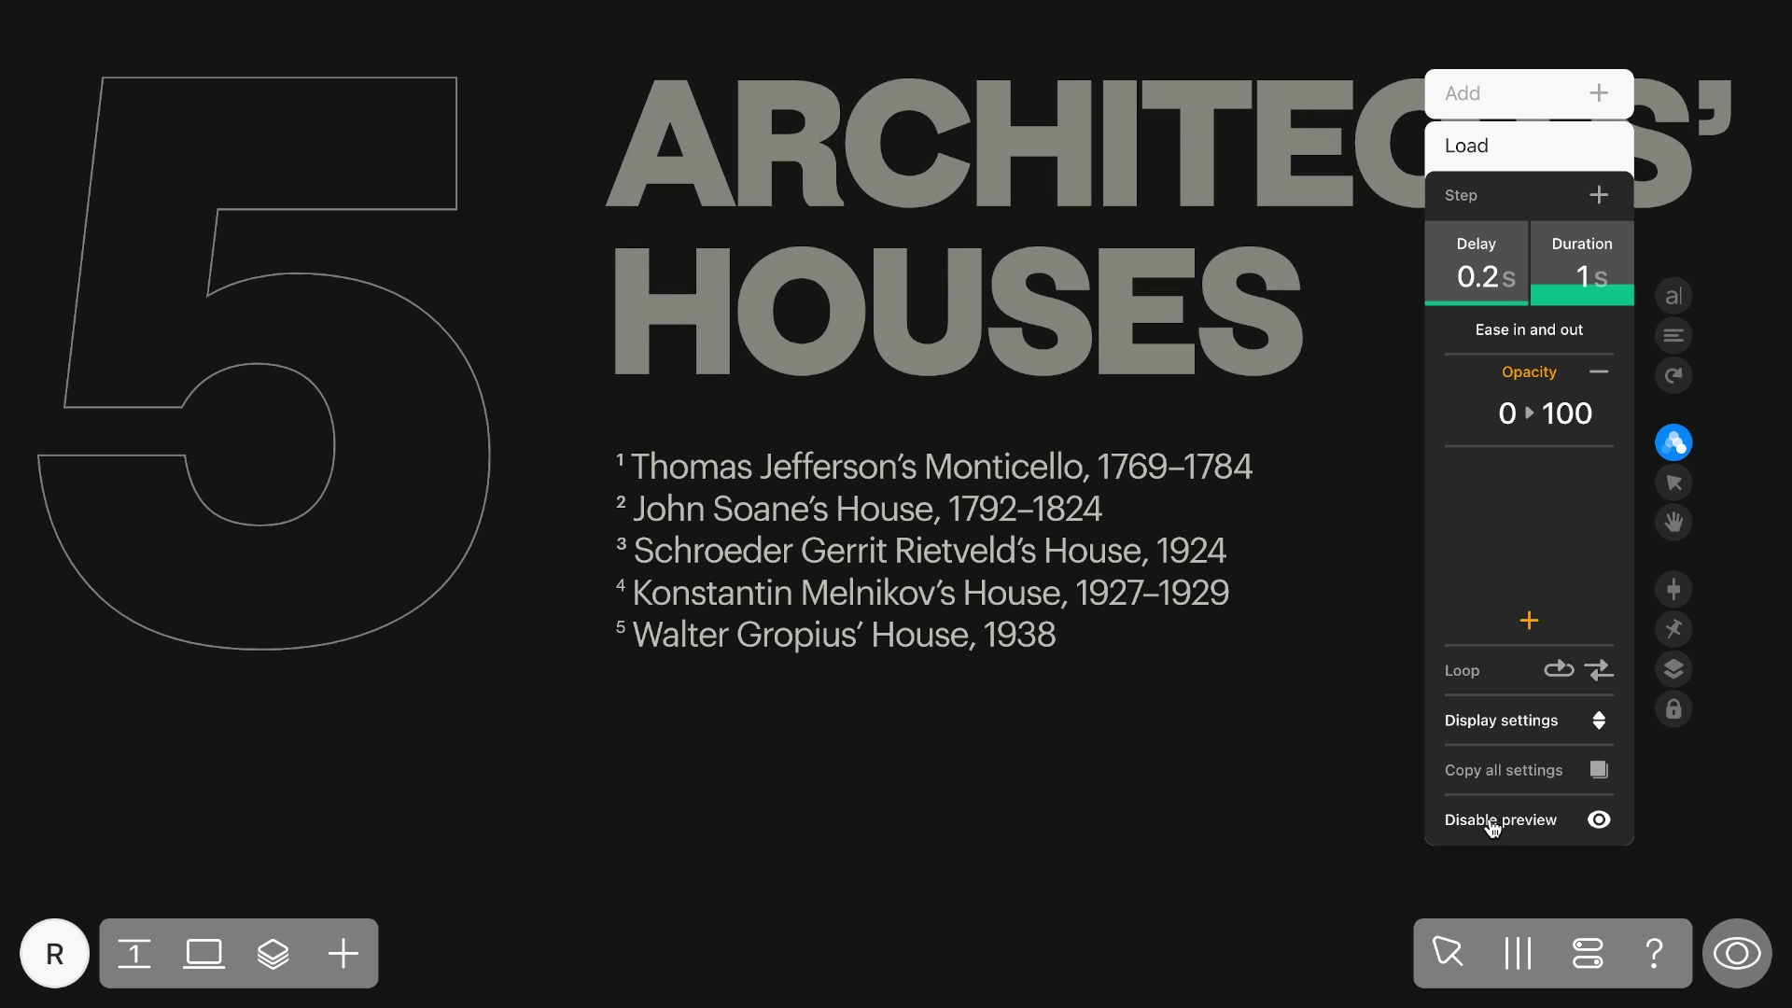
{"action": "left_click", "coordinate": [1320, 805]}
Turn on Start in sight for the Jefferson quote block's load animation.
{"action": "scroll", "coordinate": [1320, 805], "scroll_direction": "down", "scroll_amount": 10}
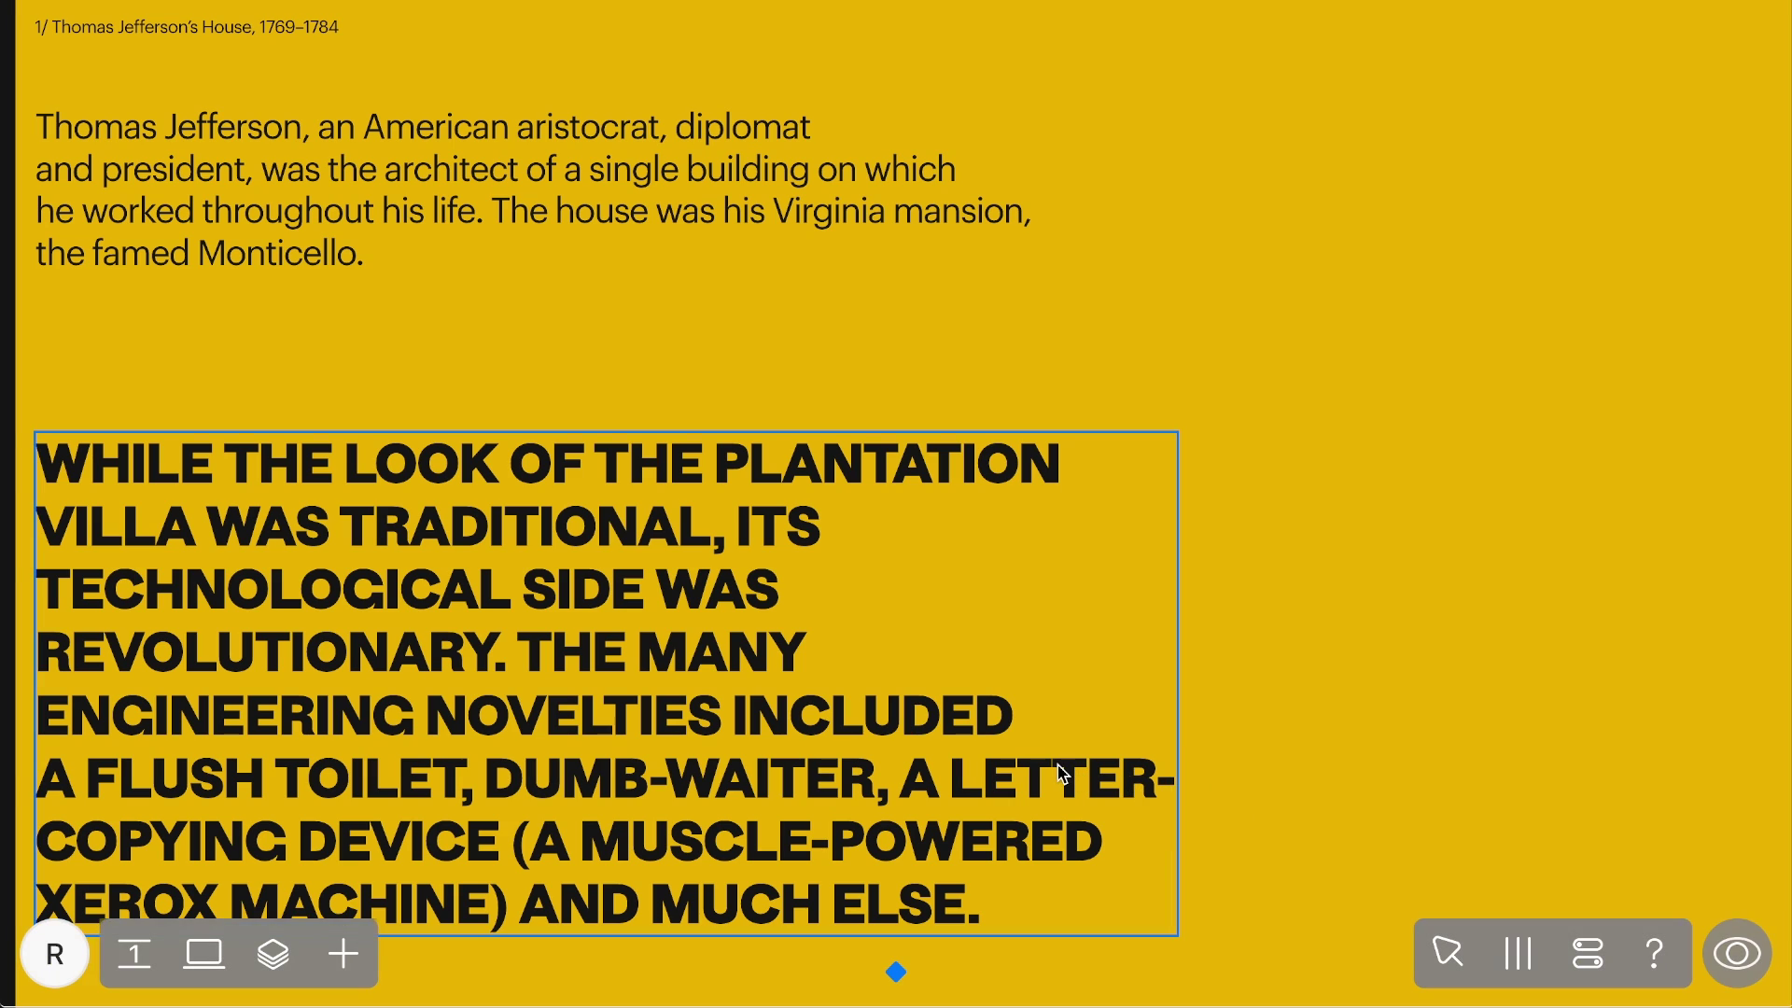
{"action": "left_click", "coordinate": [1673, 444]}
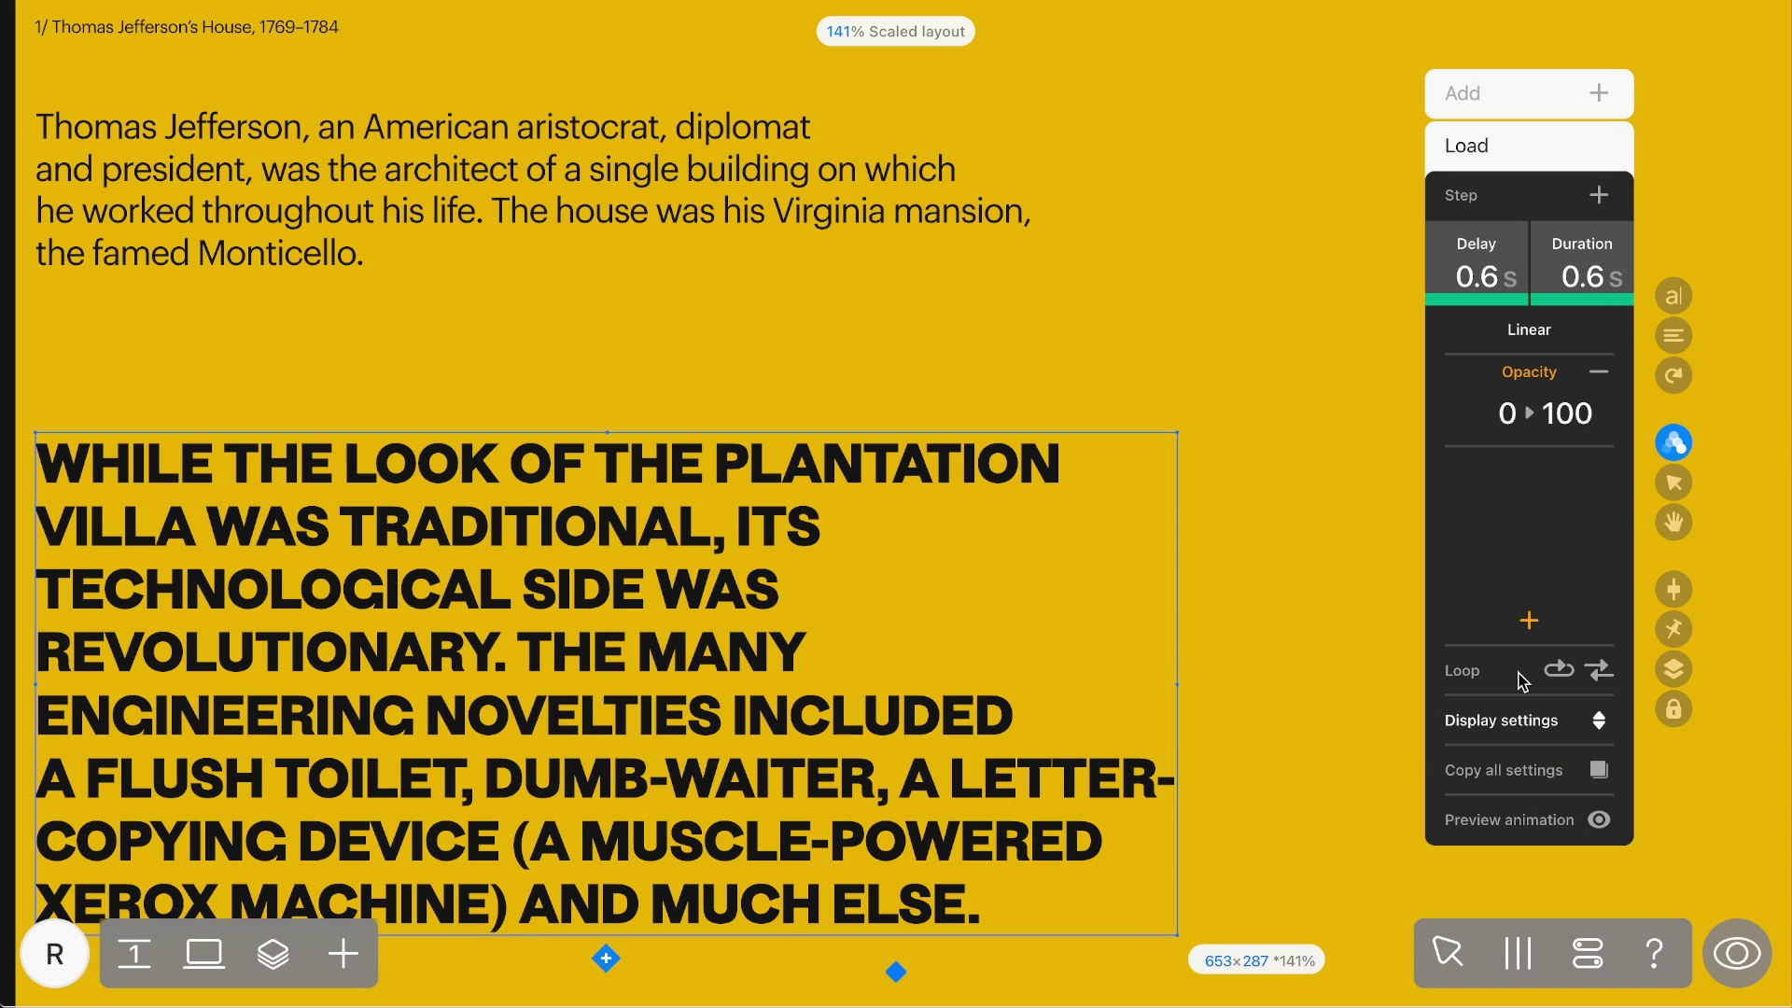
{"action": "left_click", "coordinate": [1526, 720]}
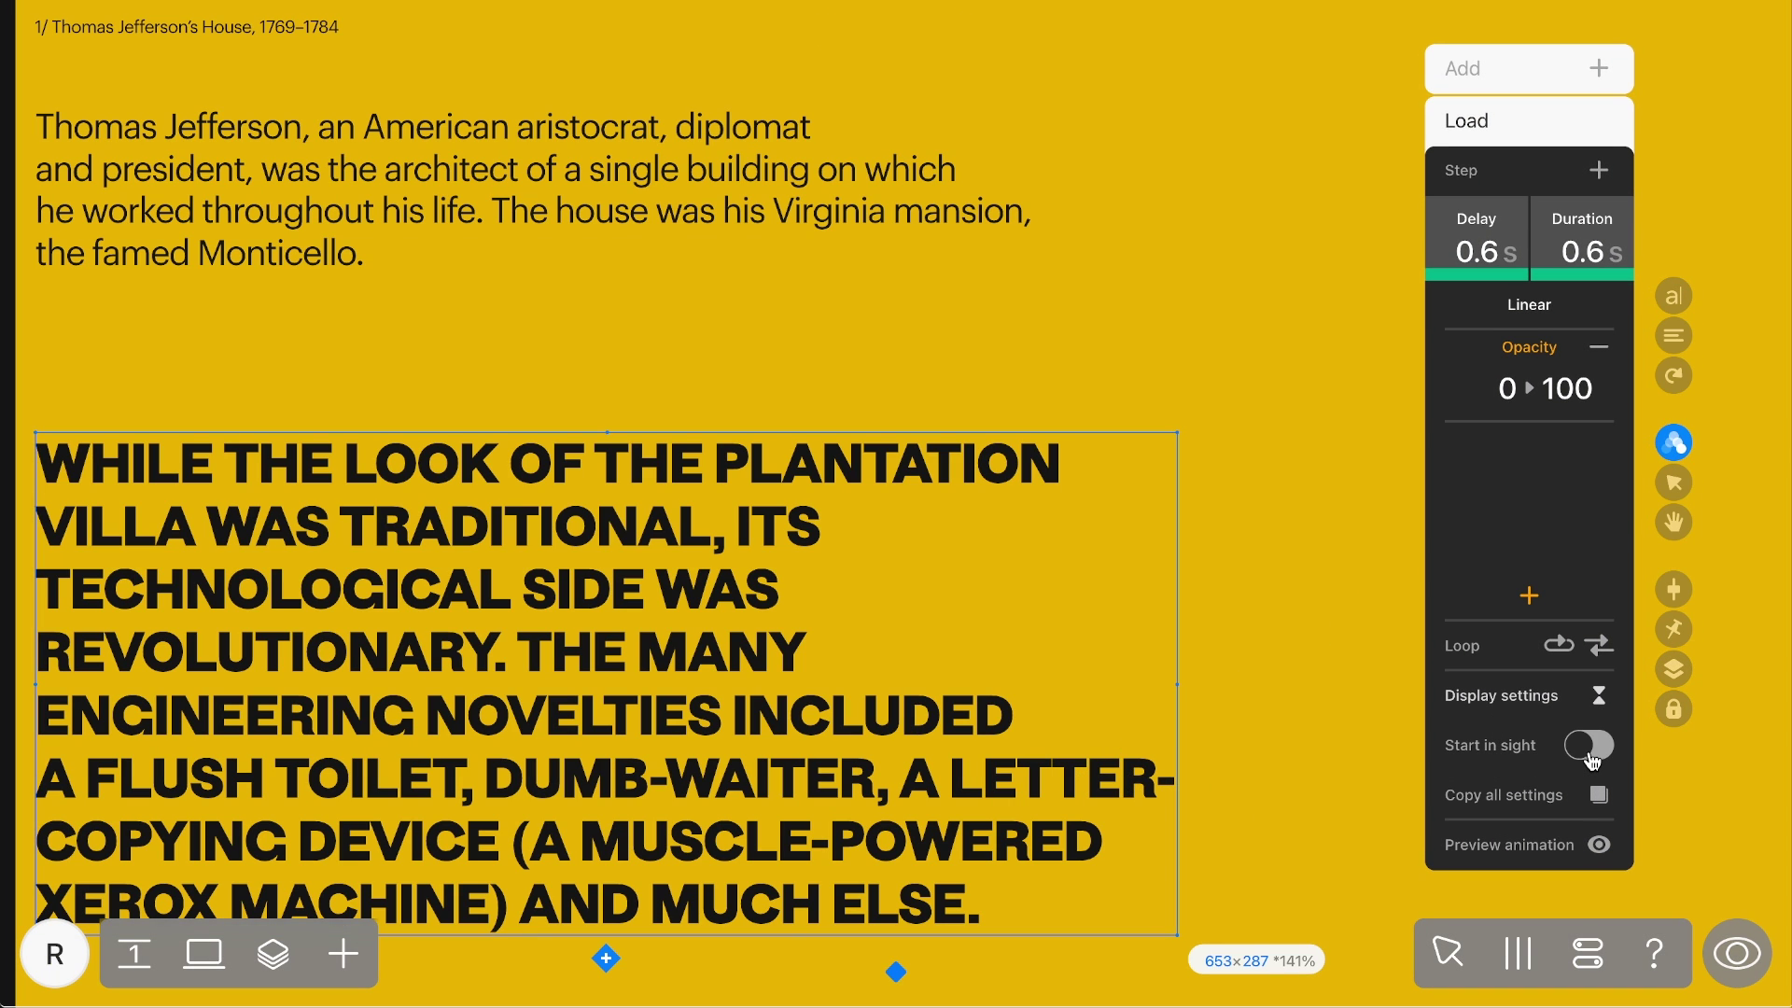
{"action": "left_click", "coordinate": [1587, 756]}
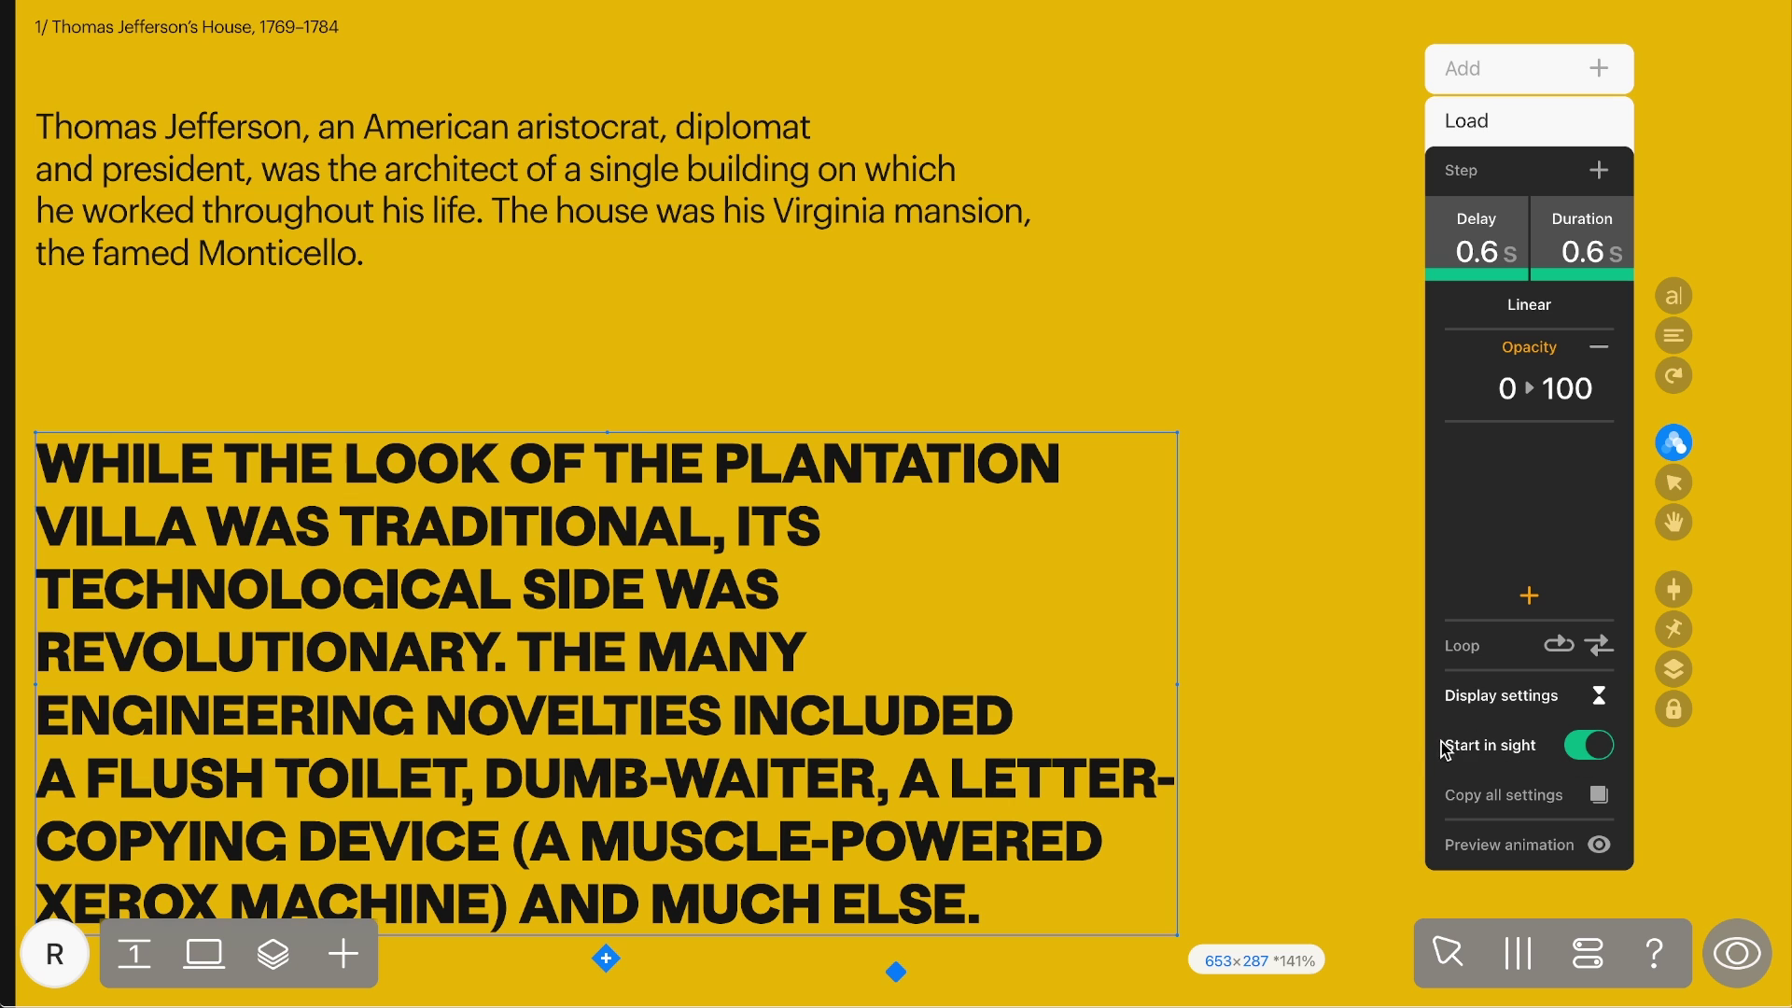
{"action": "left_click", "coordinate": [1374, 739]}
{"action": "key", "text": "Page_Up"}
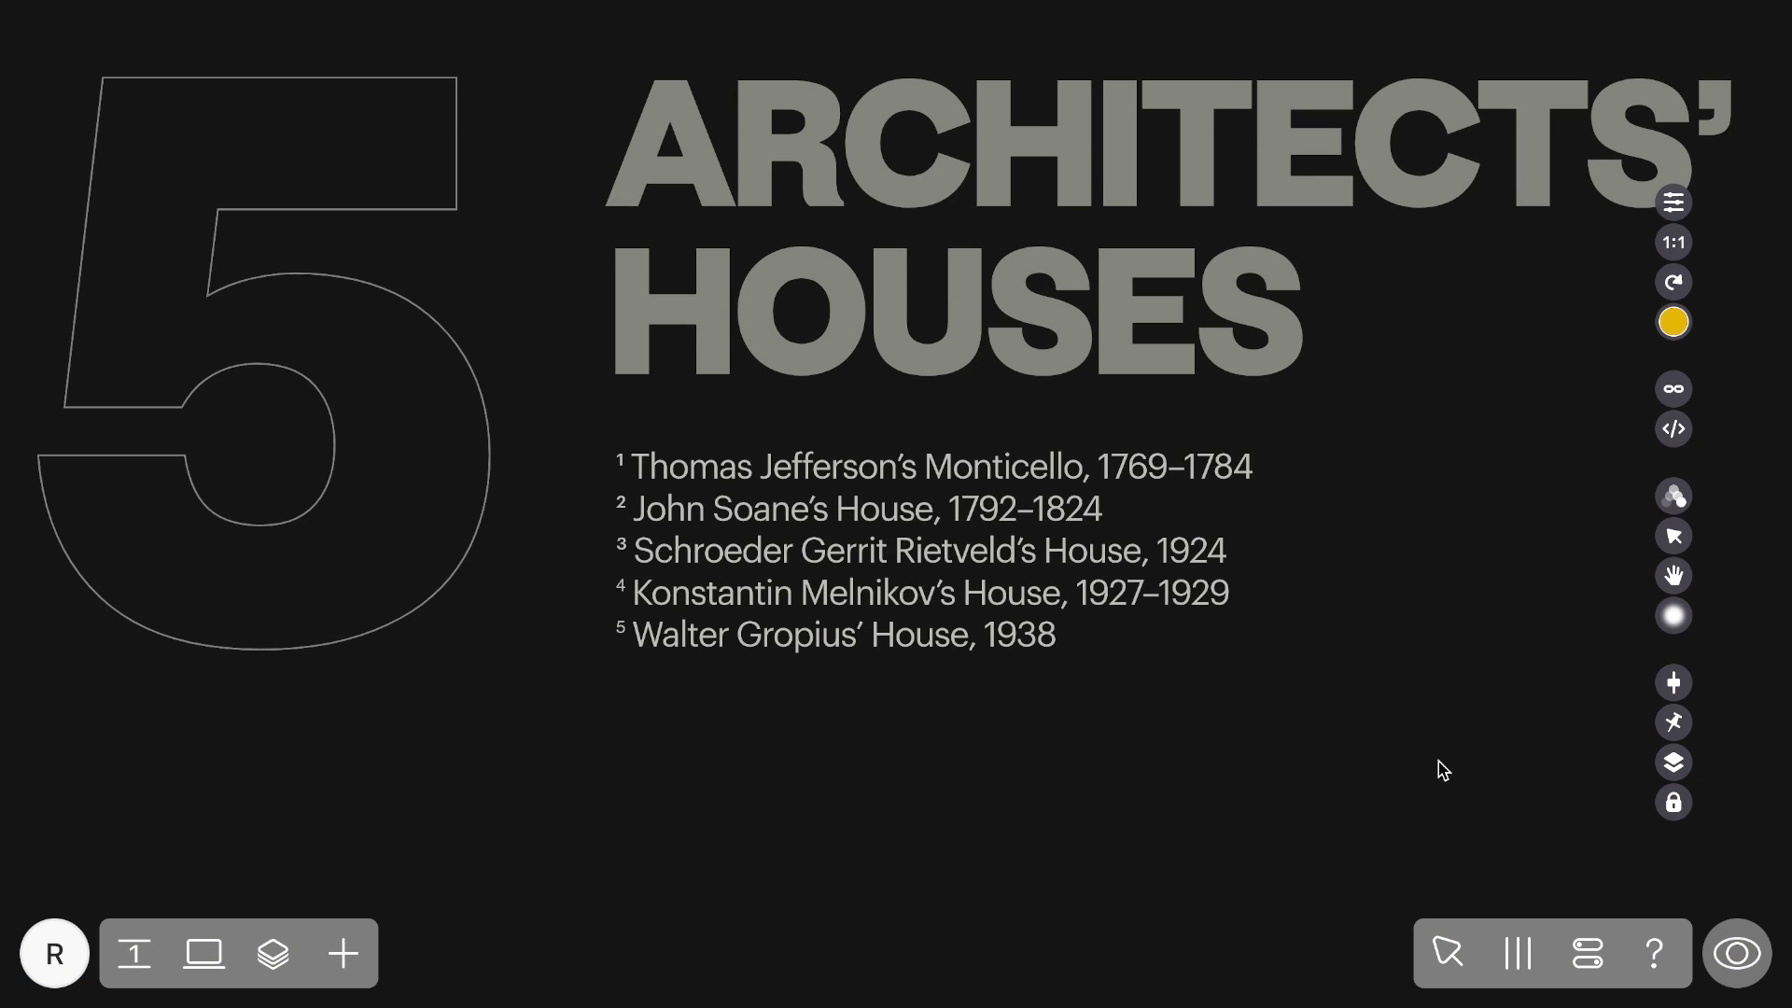
Preview the project, scrolling from the dark title page into the yellow Jefferson section.
{"action": "key", "text": "ctrl+p"}
{"action": "scroll", "coordinate": [1296, 849], "scroll_direction": "down", "scroll_amount": 5}
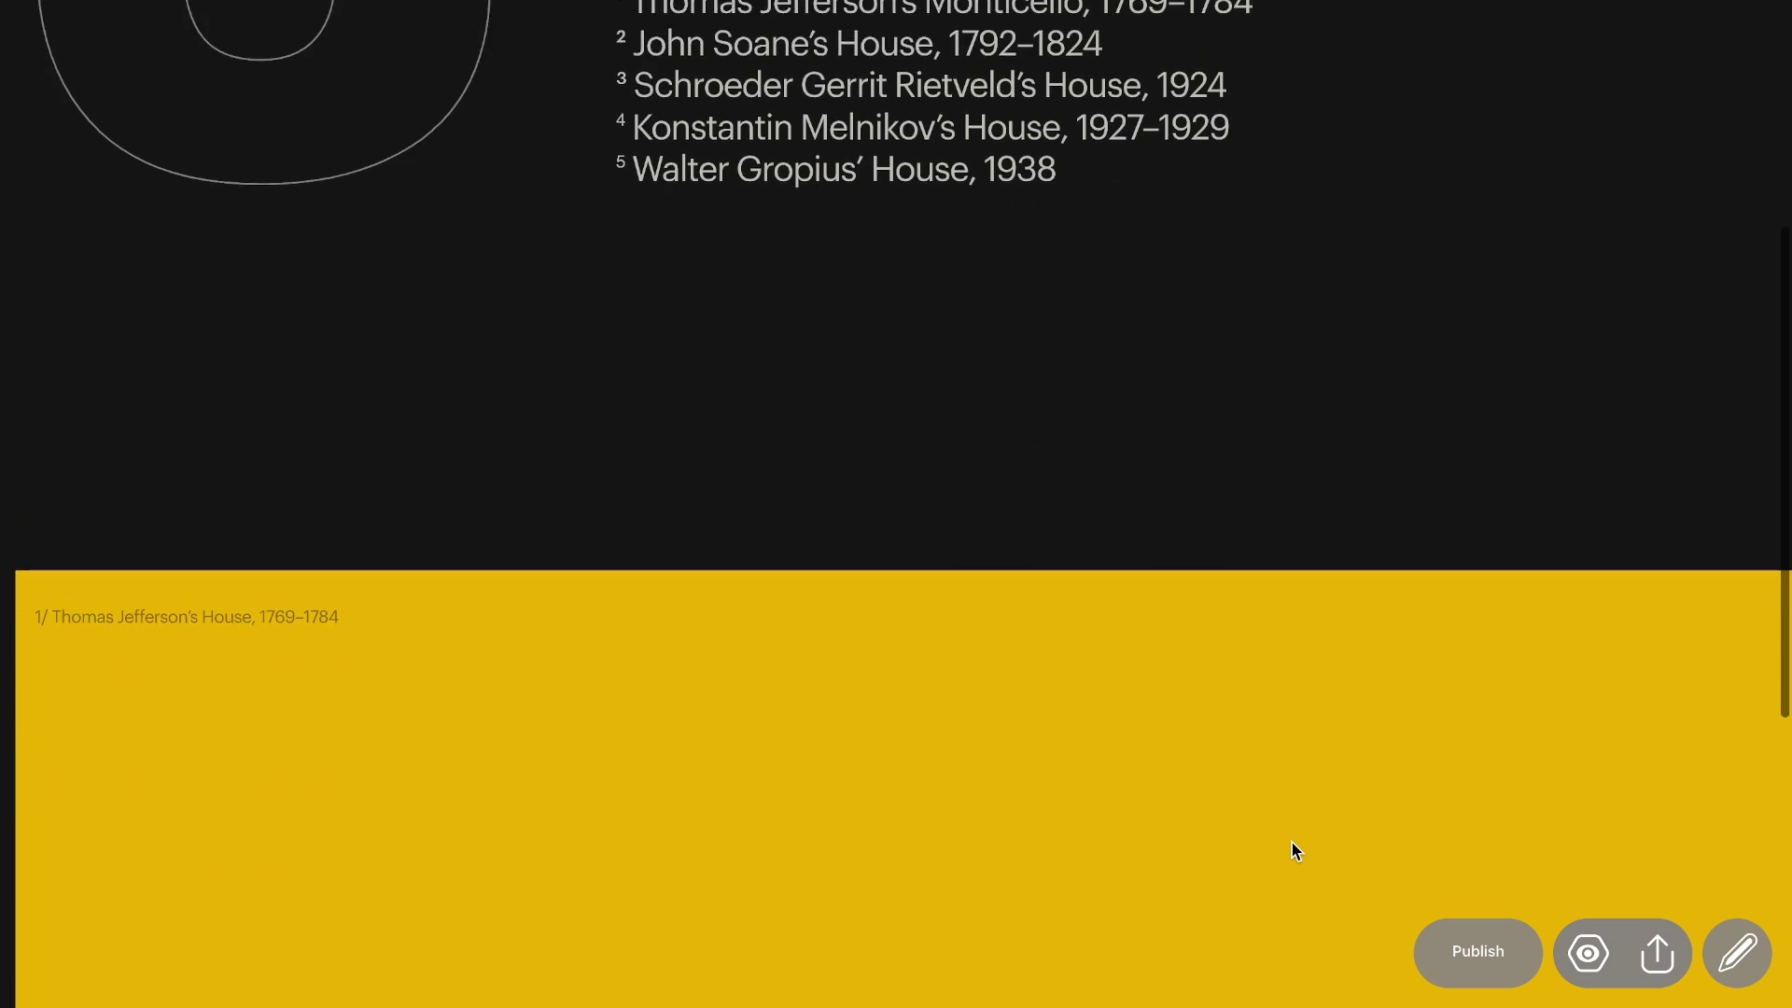
{"action": "scroll", "coordinate": [1296, 849], "scroll_direction": "down", "scroll_amount": 3}
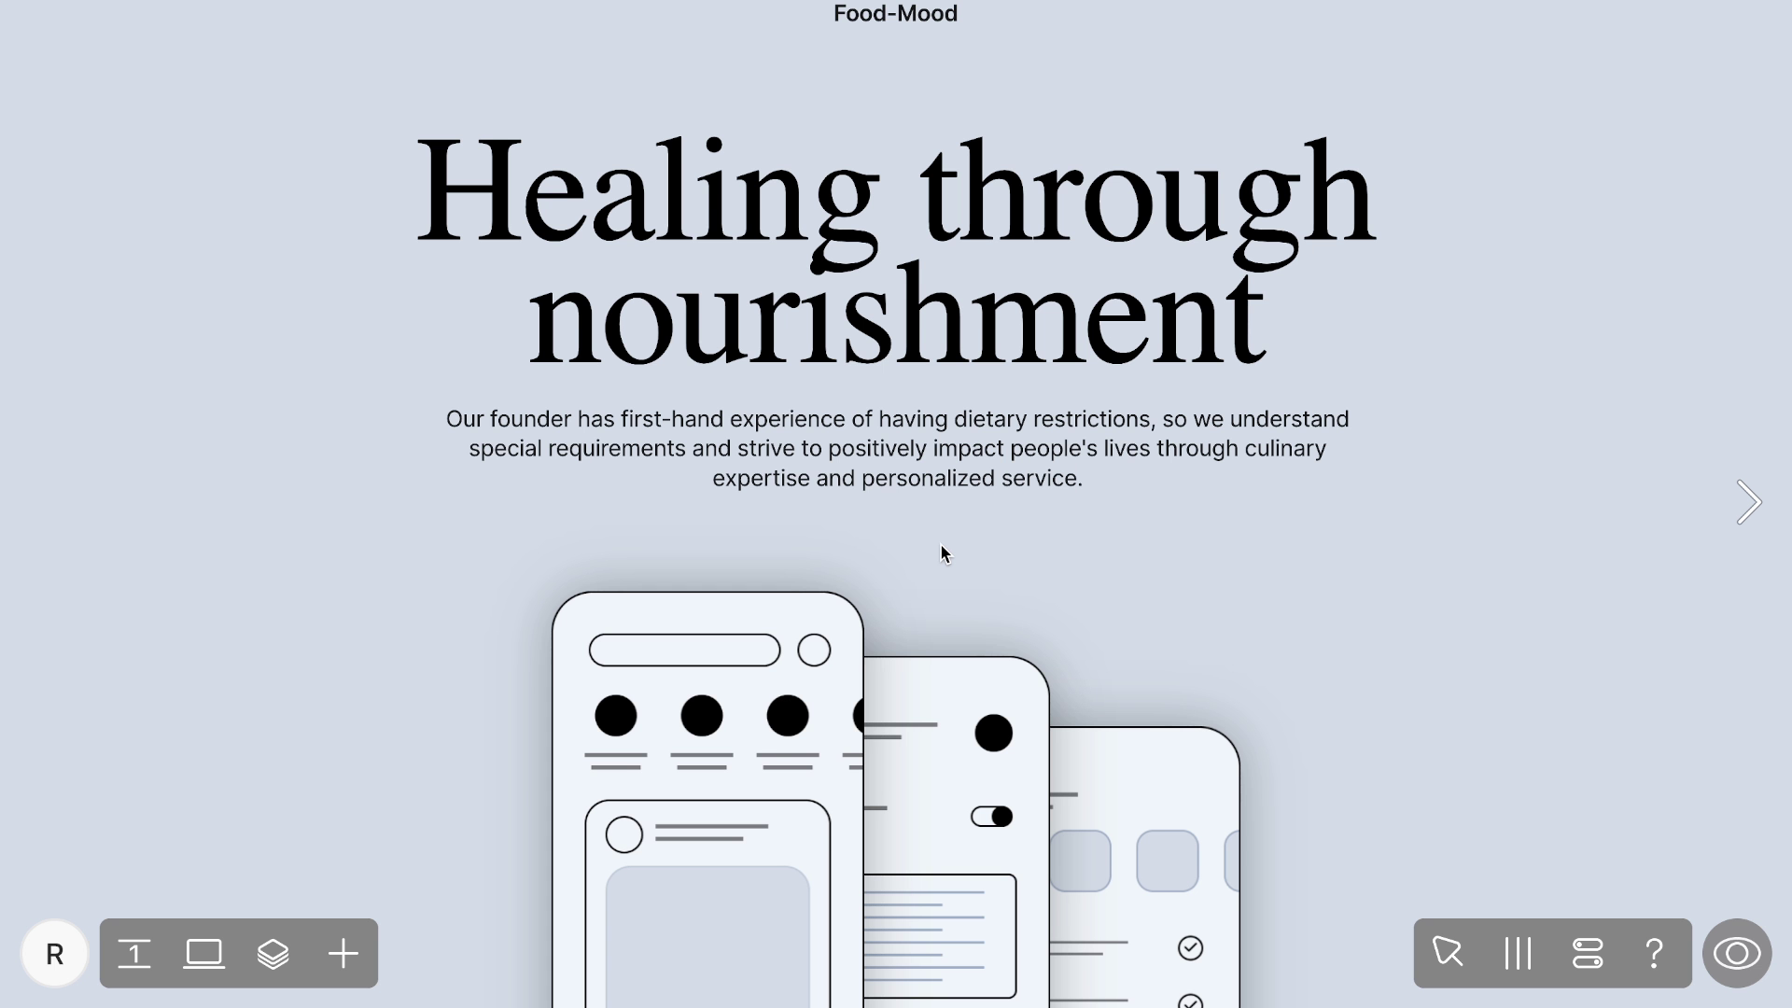
Add a Scroll-triggered Move animation (0 to 10, from Bottom) to the left phone mockup.
{"action": "scroll", "coordinate": [941, 549], "scroll_direction": "down", "scroll_amount": 4}
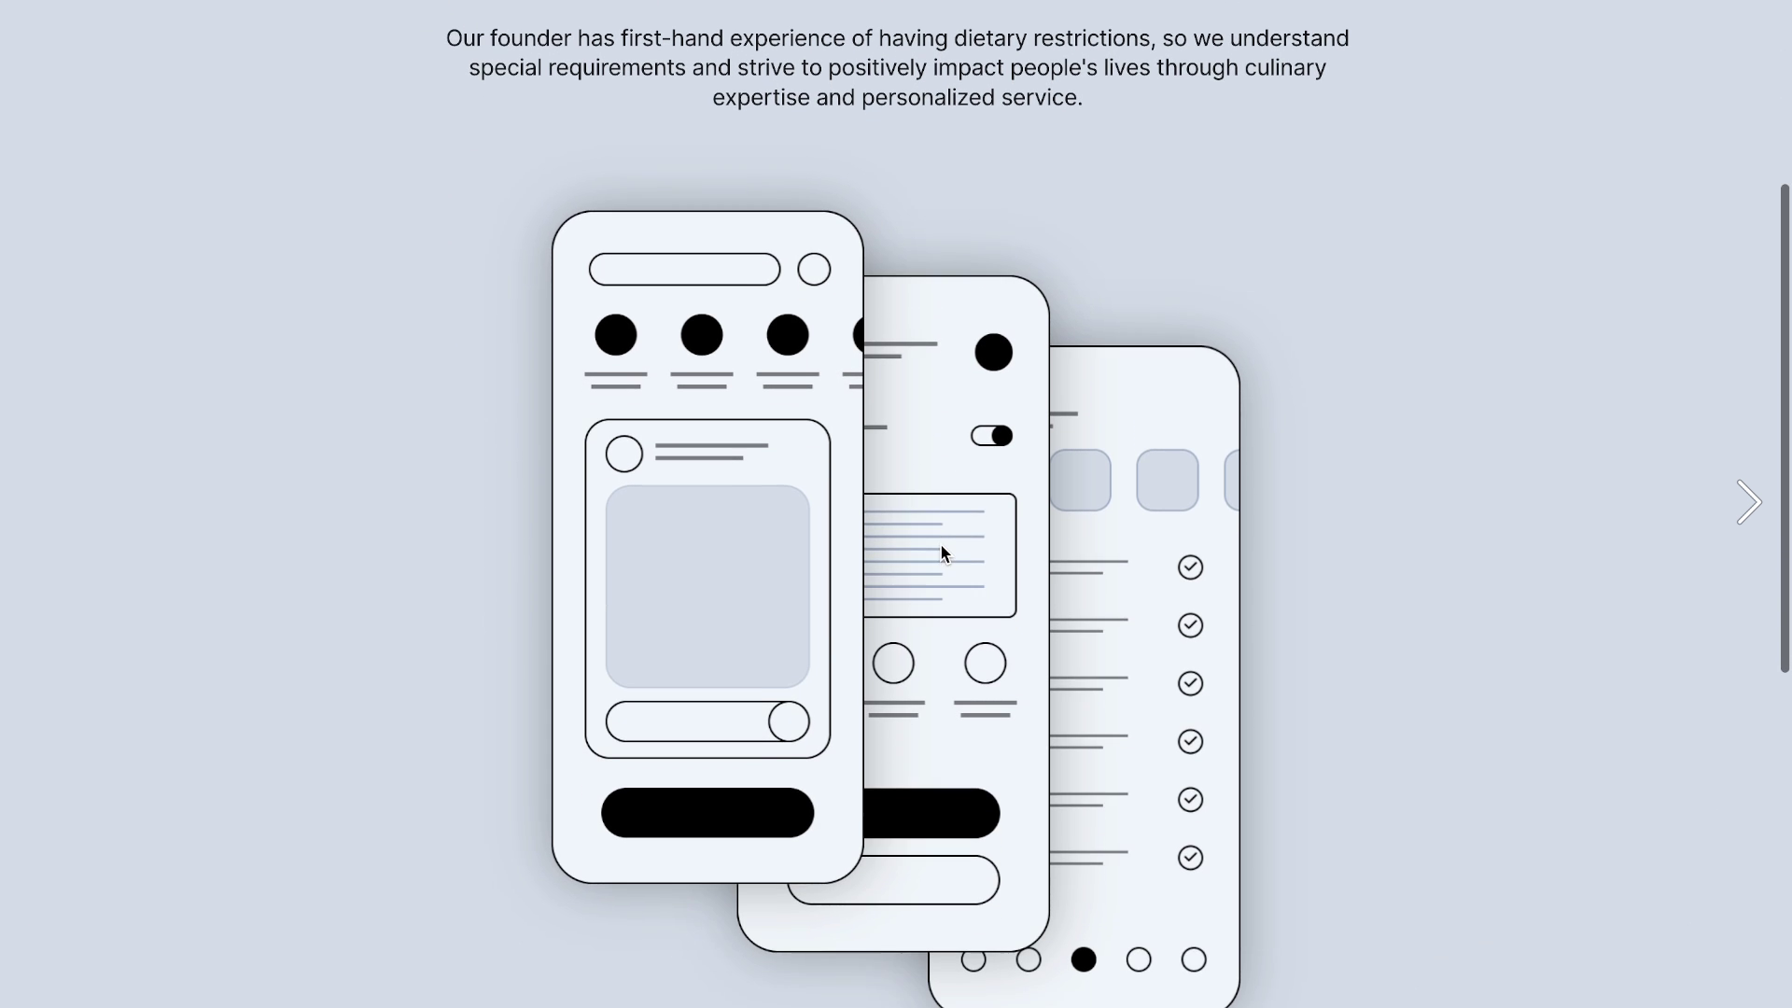
{"action": "left_click", "coordinate": [793, 534]}
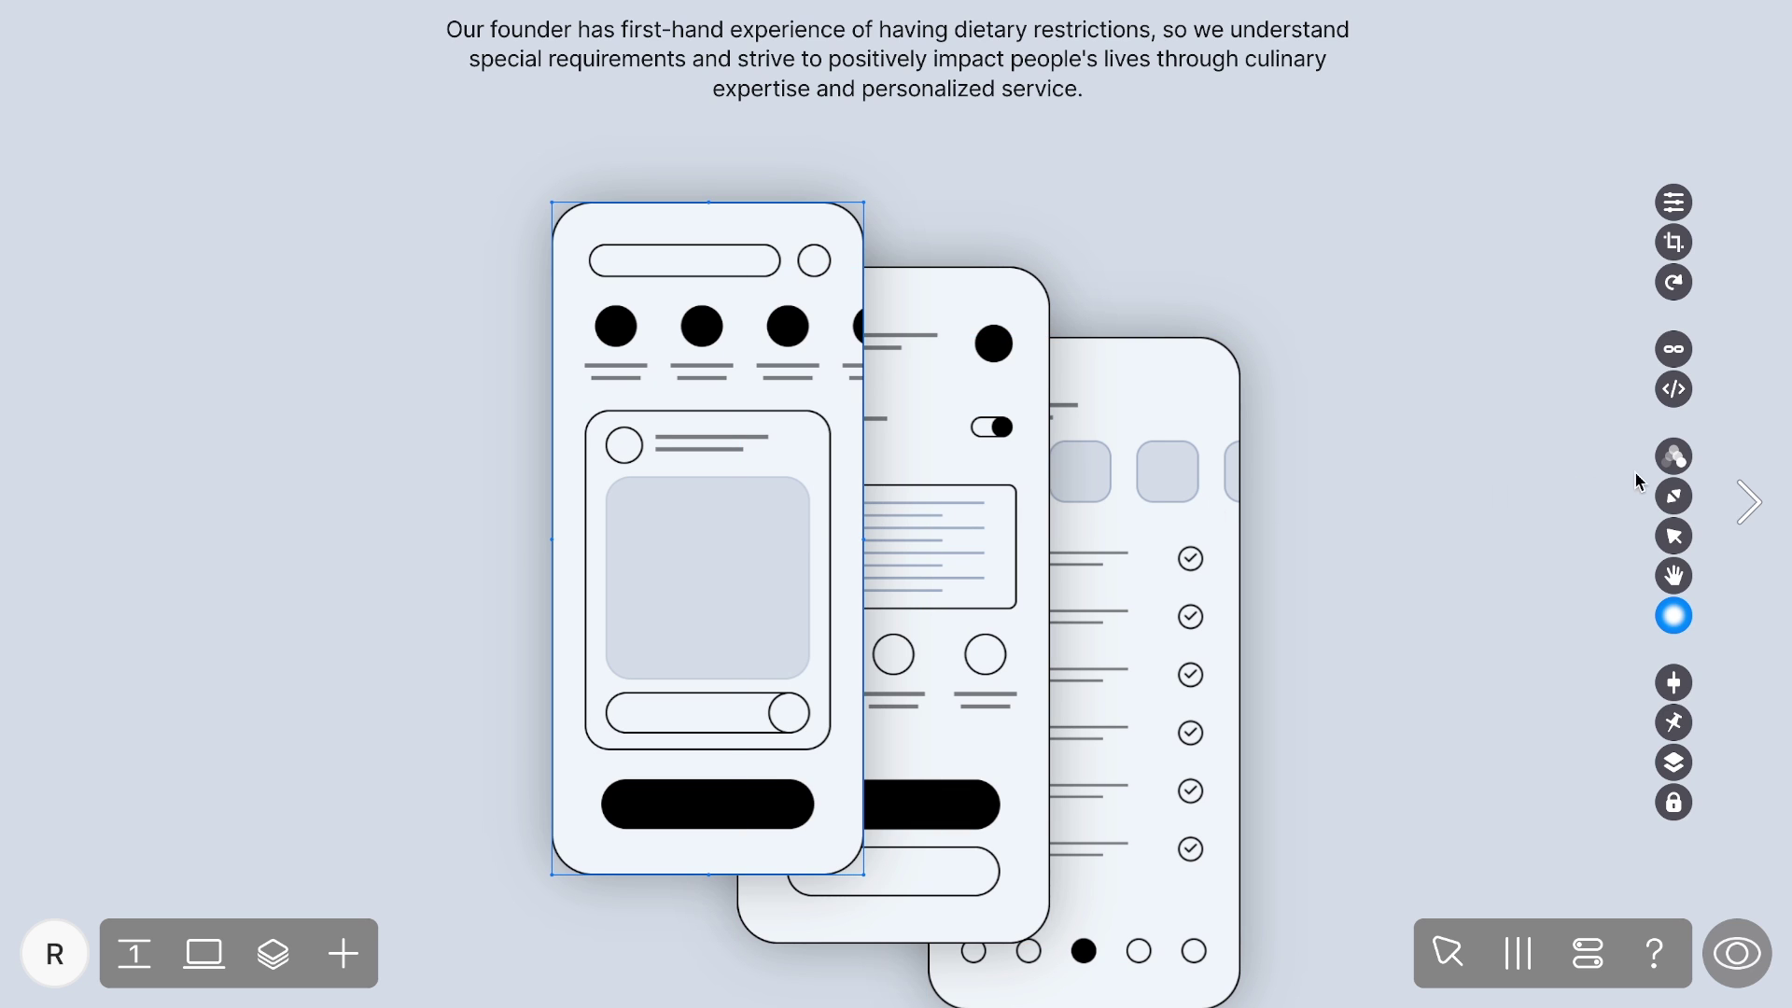
{"action": "left_click", "coordinate": [1687, 461]}
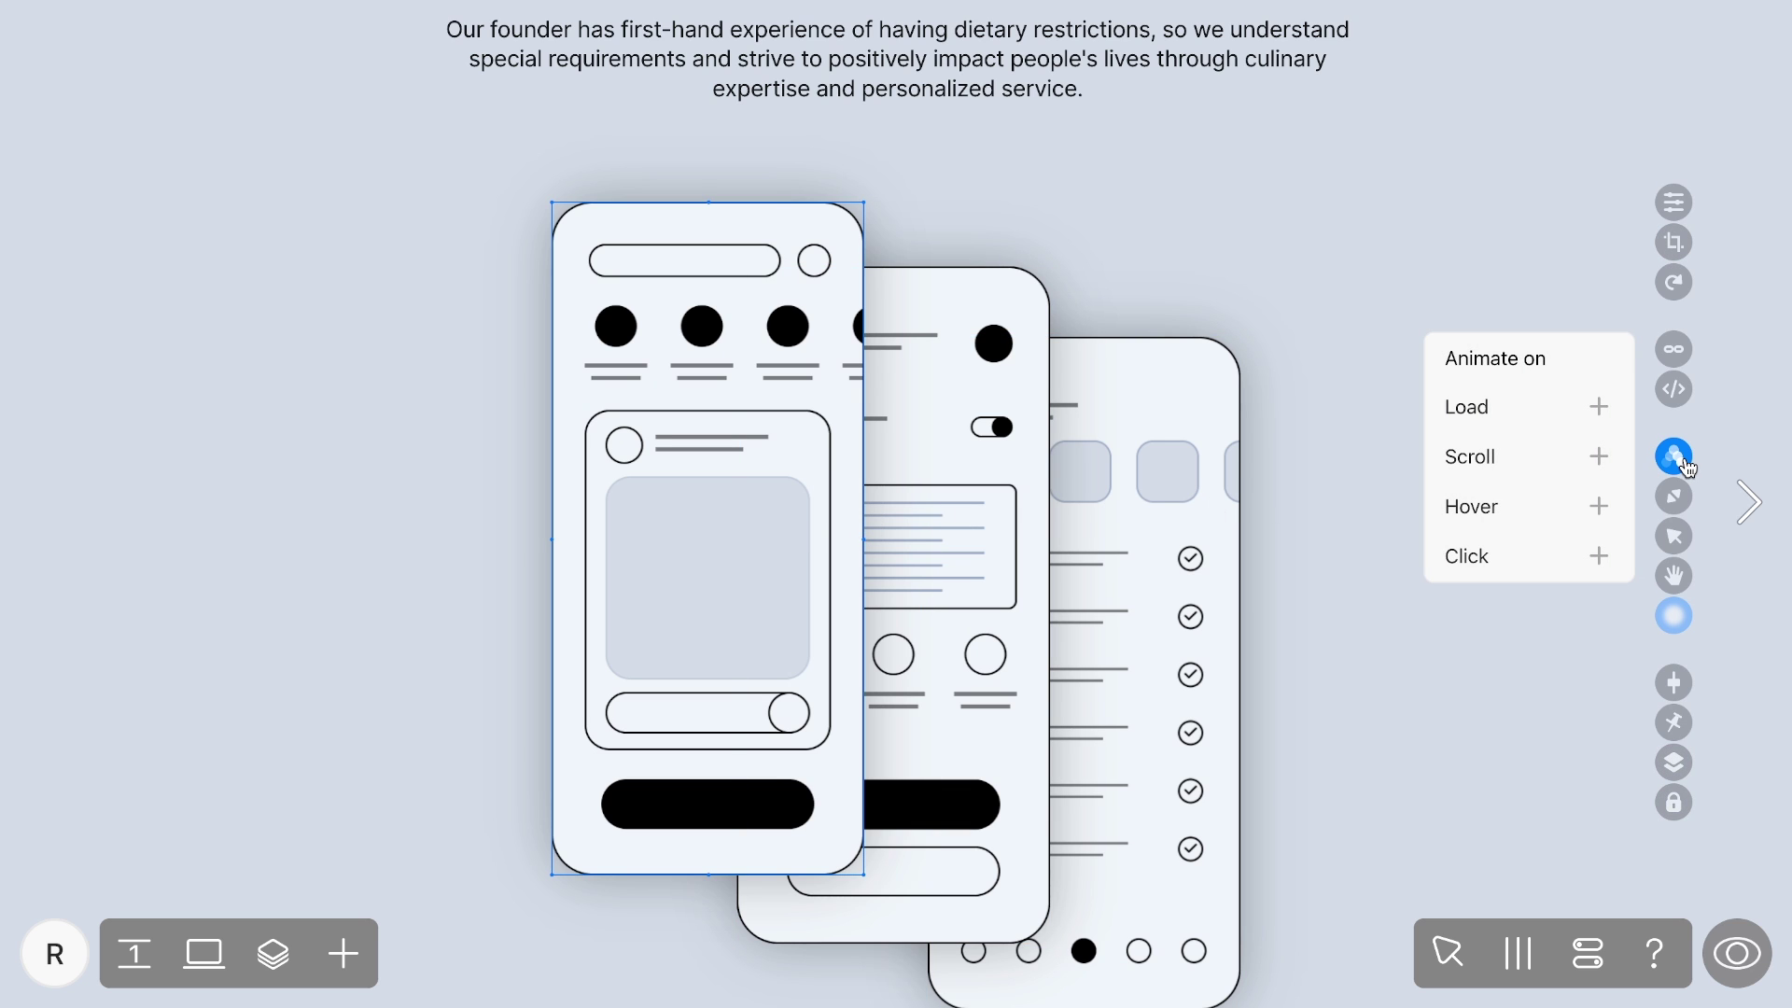
{"action": "left_click", "coordinate": [1592, 457]}
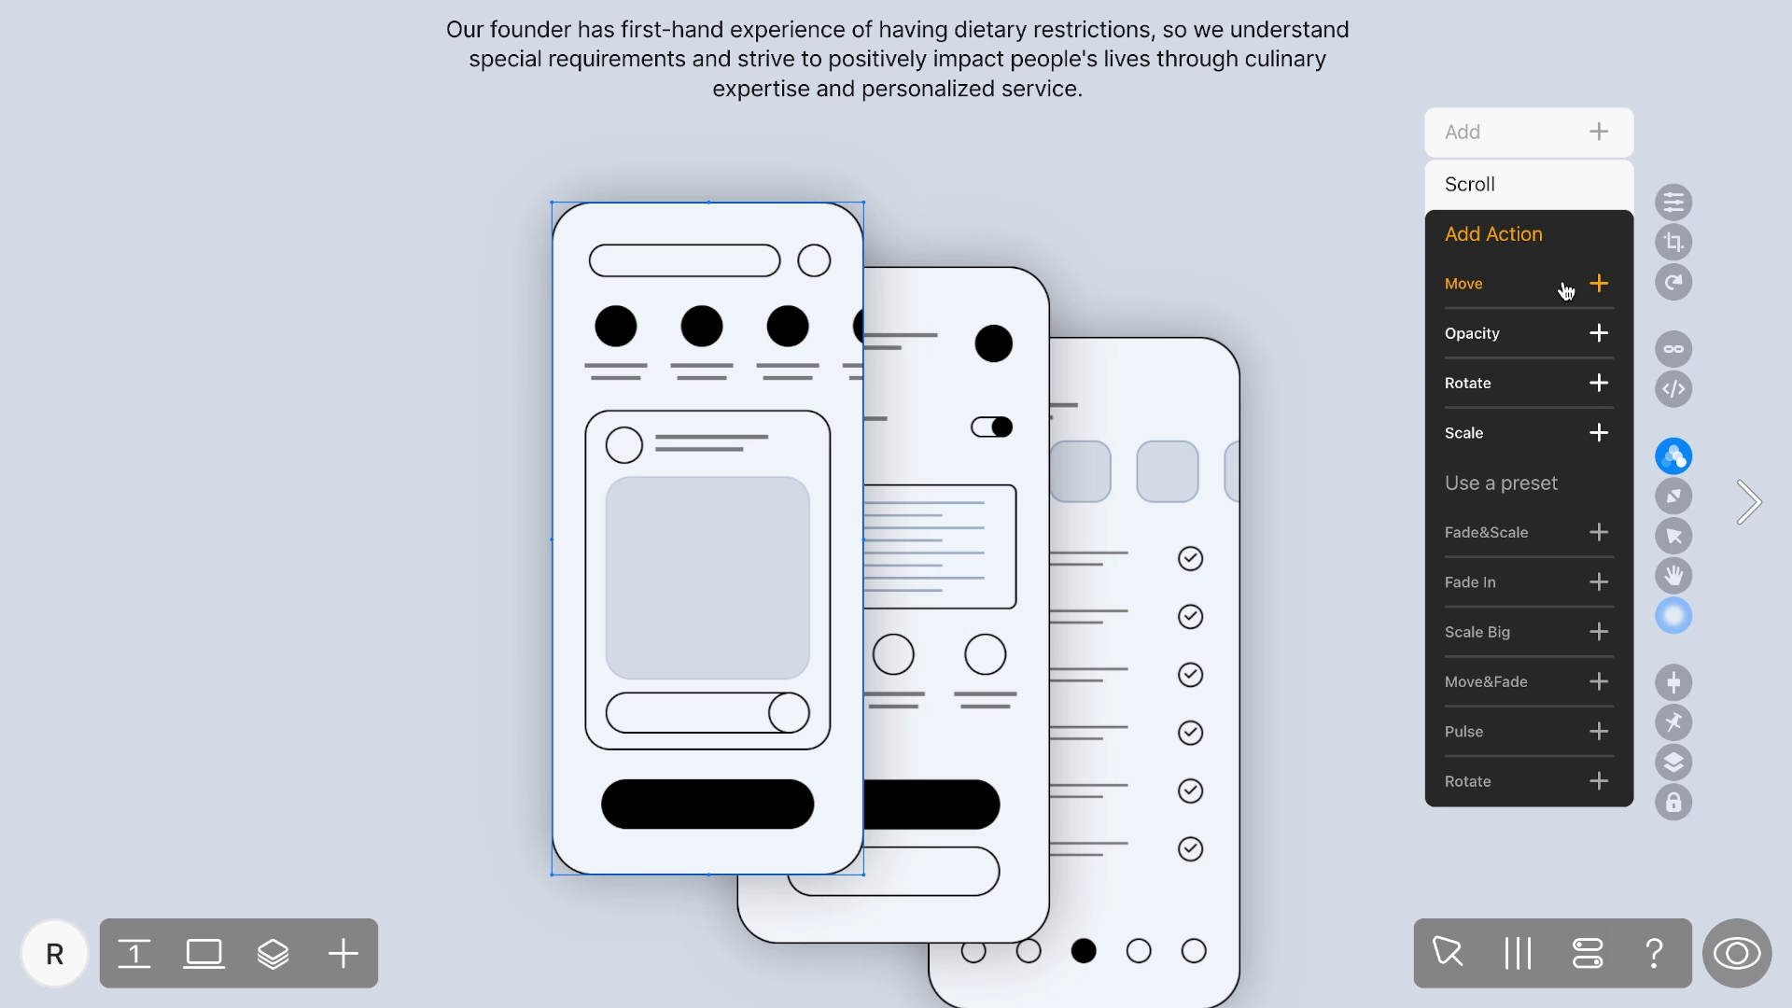
{"action": "left_click", "coordinate": [1566, 291]}
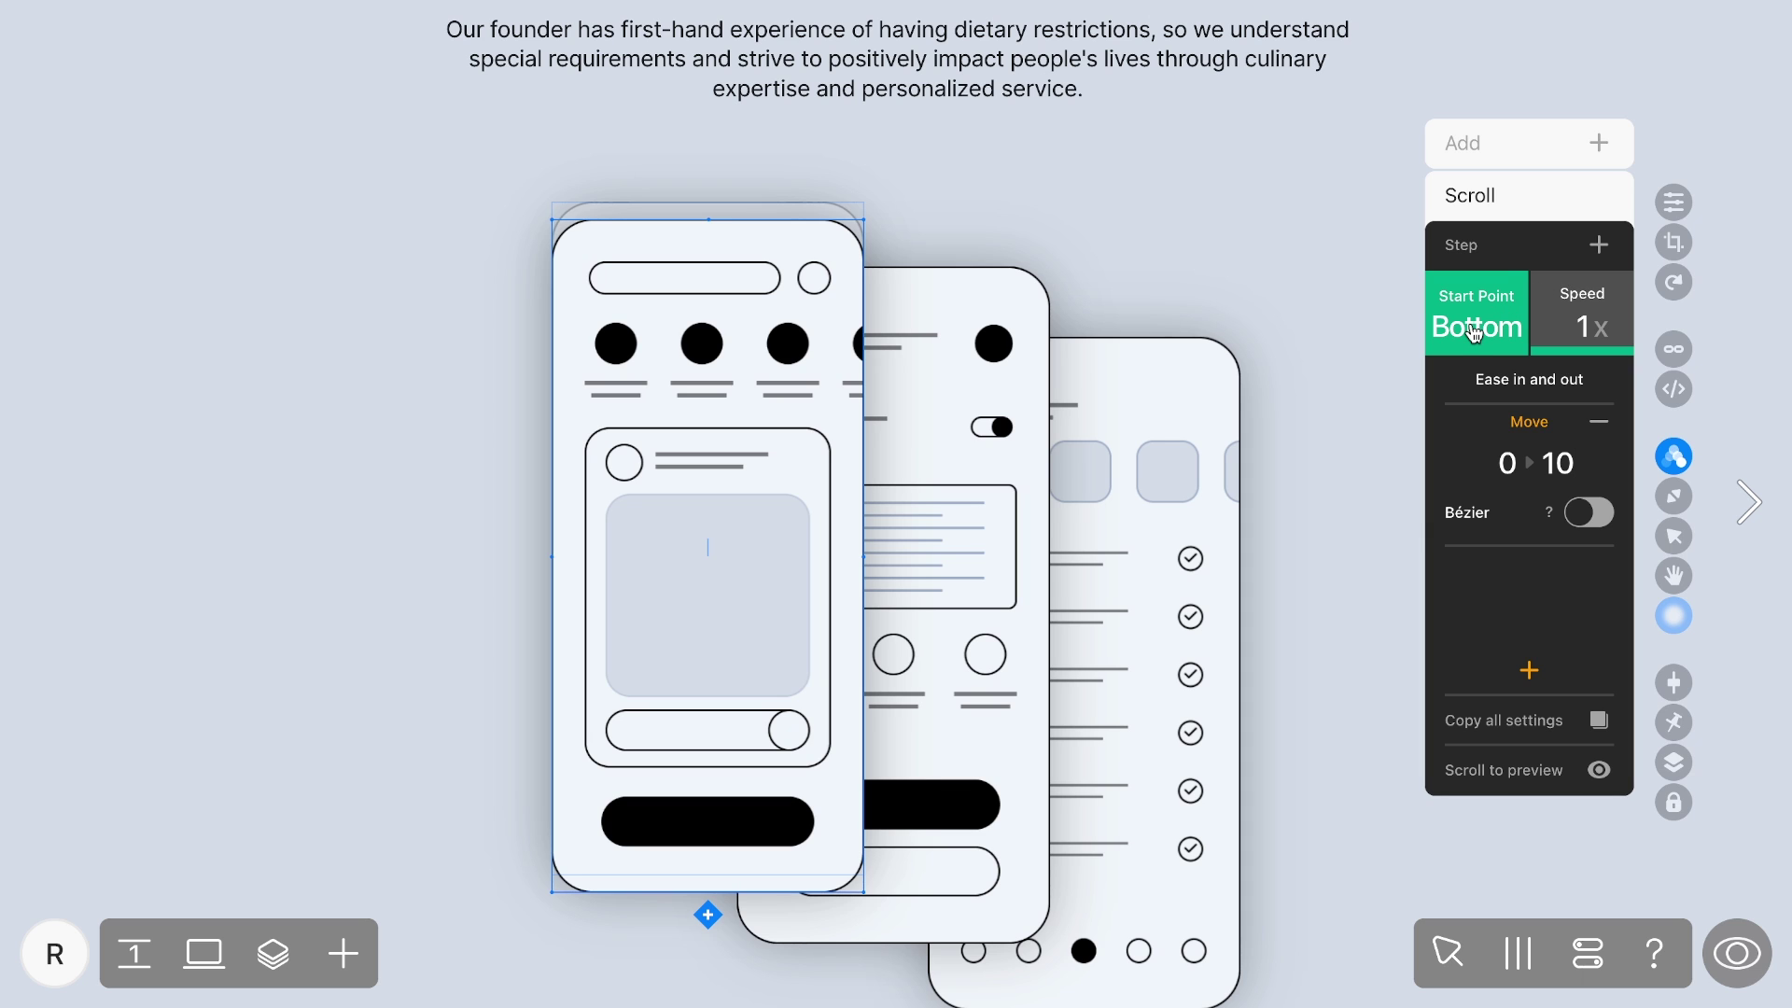
Keep the scroll Move starting at Bottom with a 13 px offset and set speed to 0.3x.
{"action": "left_click", "coordinate": [1474, 331]}
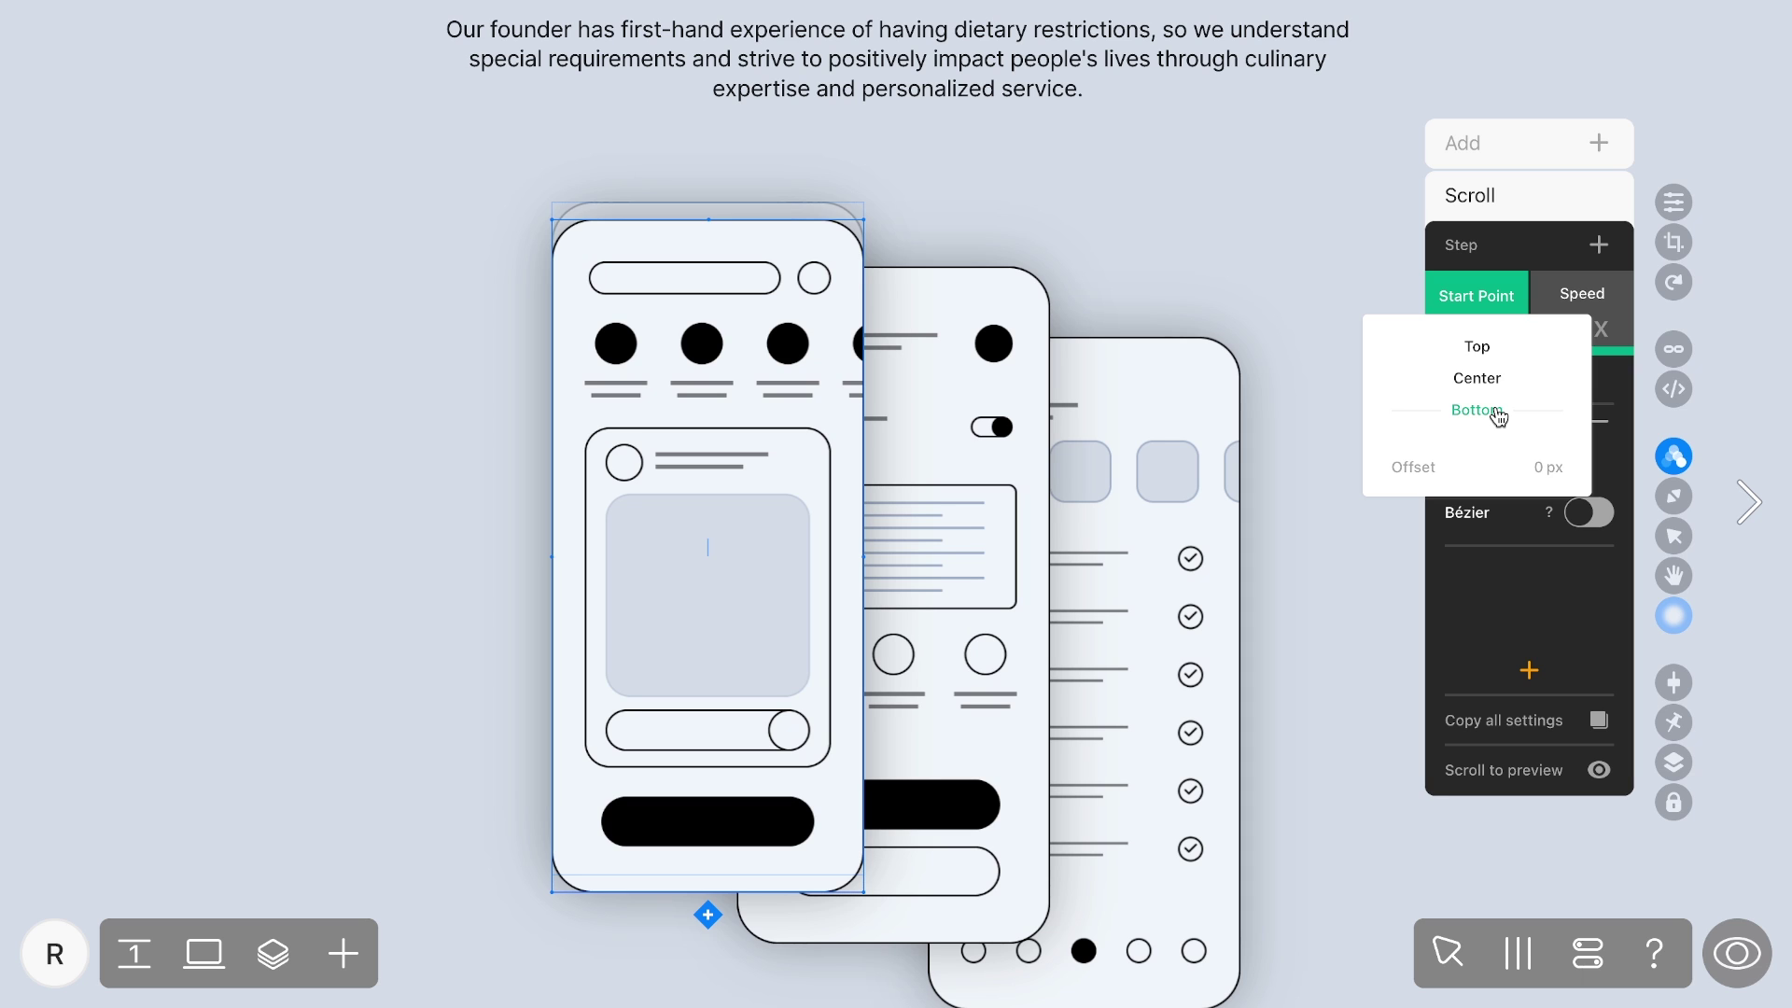
{"action": "left_click", "coordinate": [1498, 414]}
{"action": "left_click_drag", "start_coordinate": [1545, 476], "coordinate": [1572, 422]}
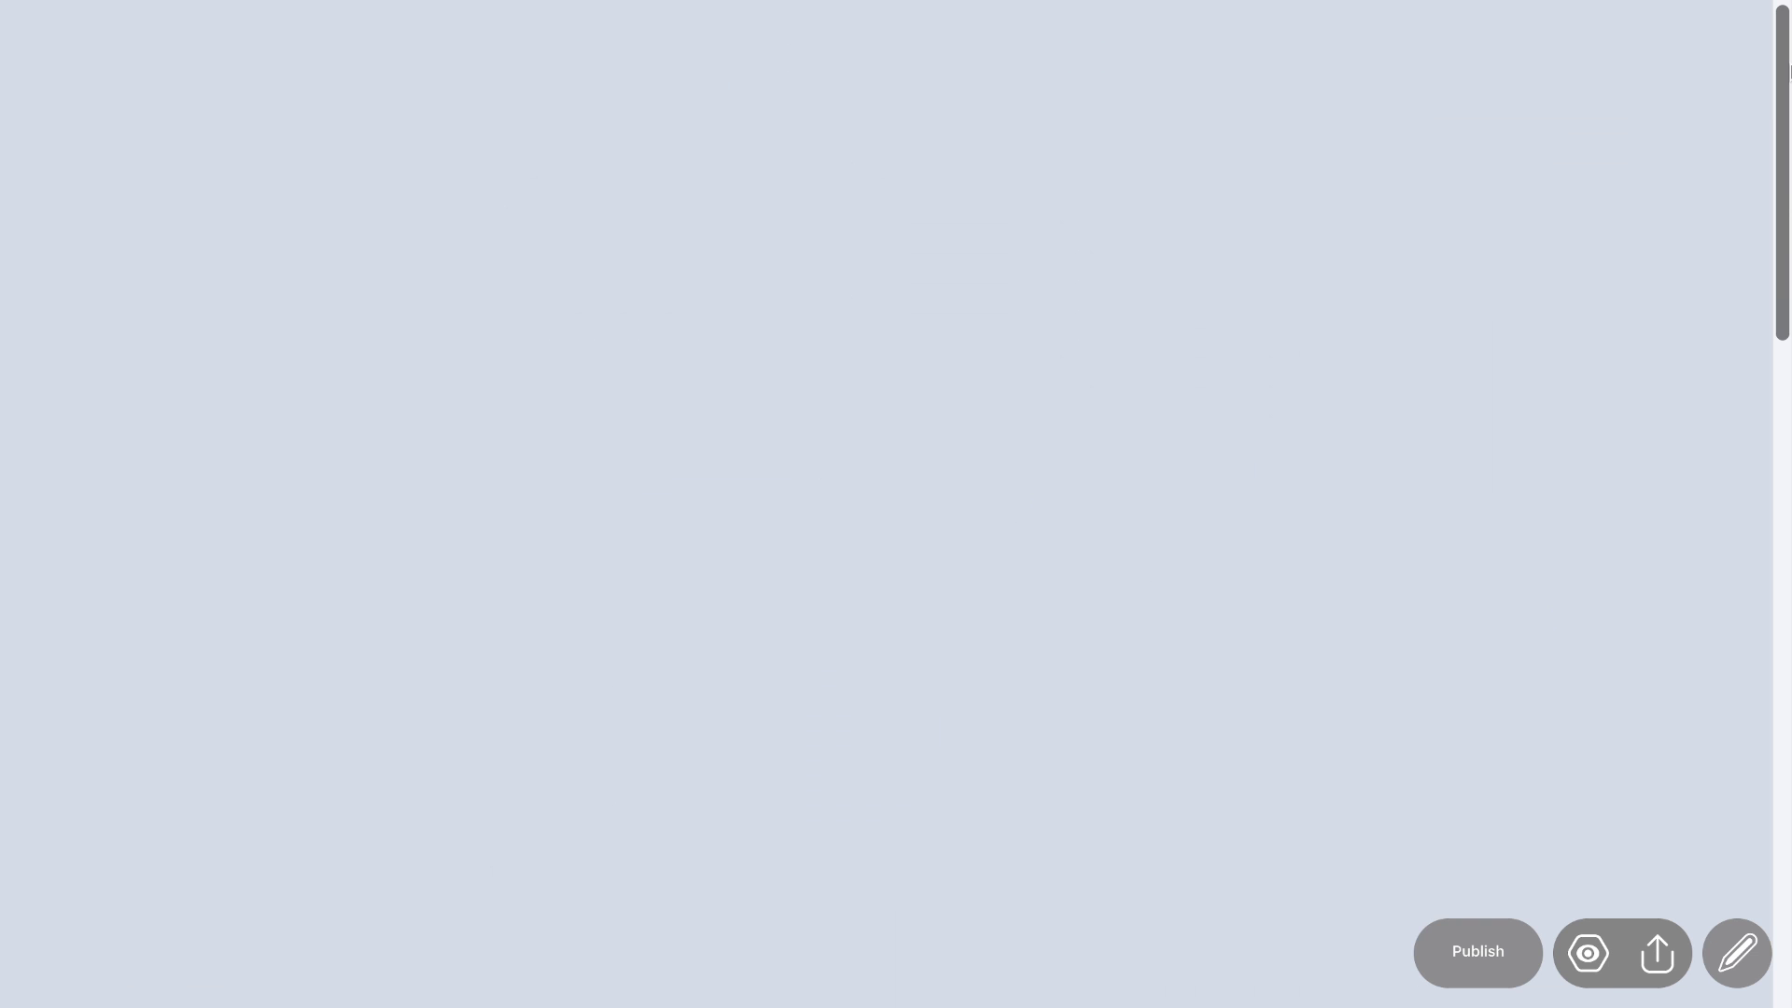
{"action": "left_click_drag", "start_coordinate": [1790, 73], "coordinate": [1758, 609]}
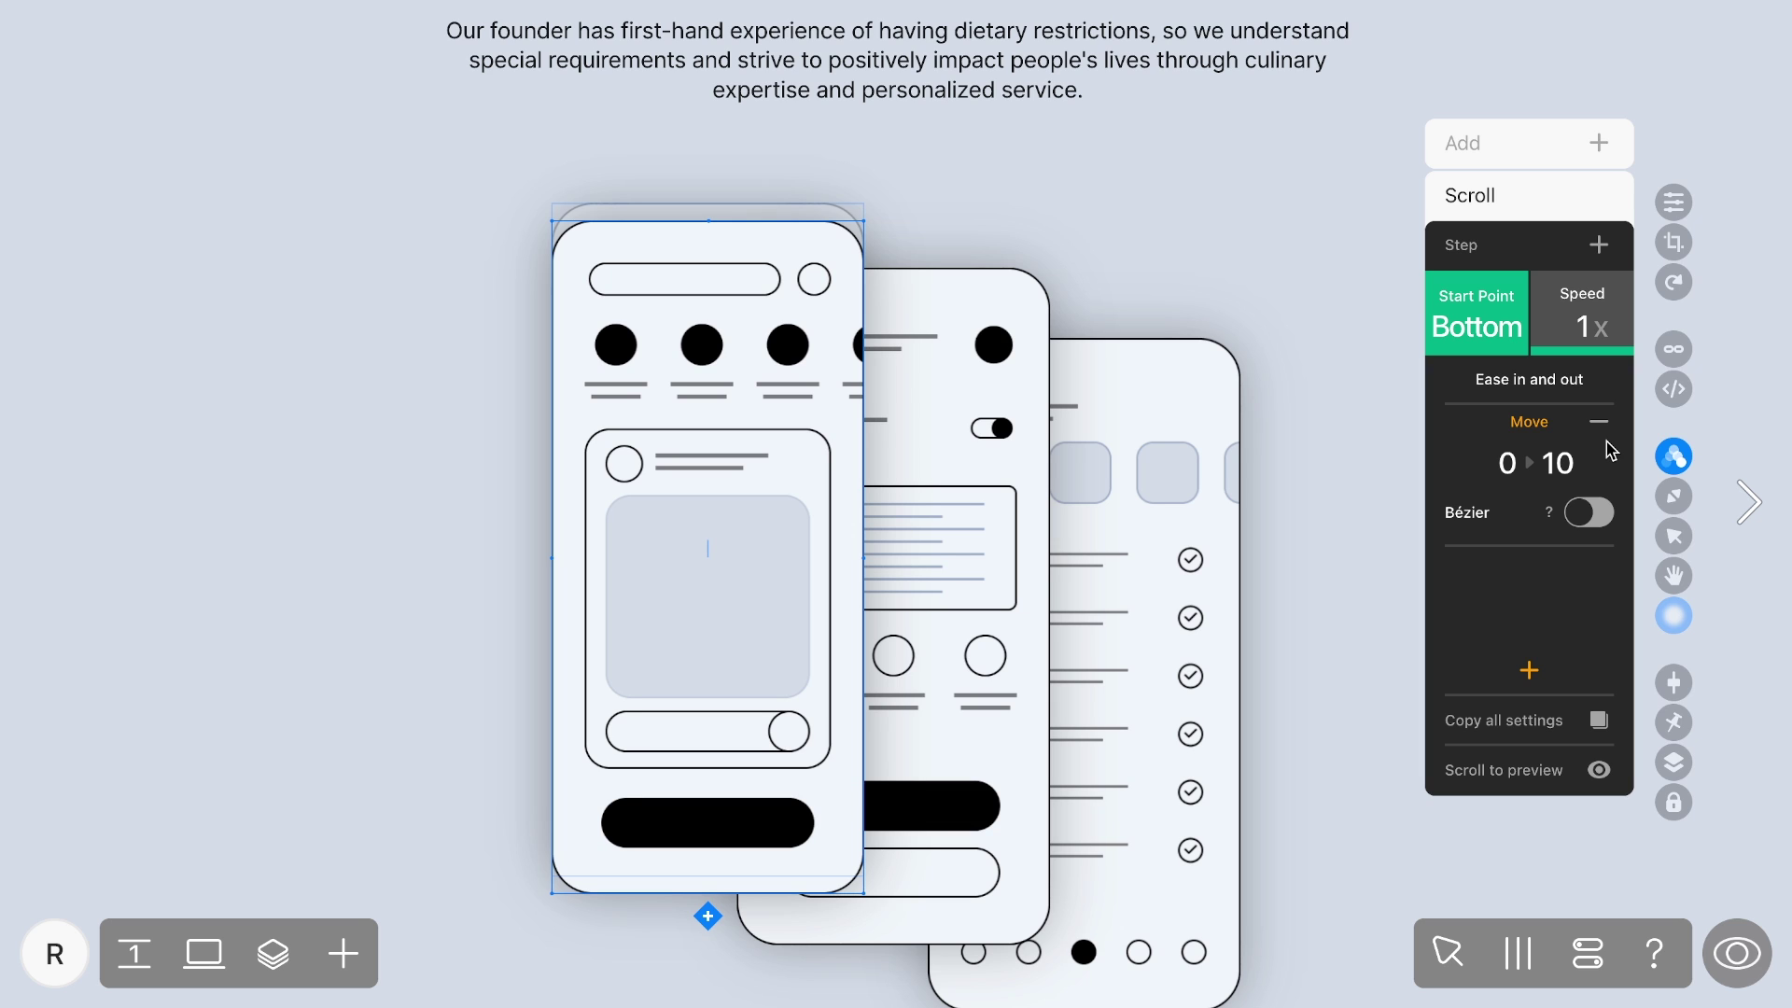
{"action": "left_click", "coordinate": [1582, 327]}
{"action": "type", "text": "0.3"}
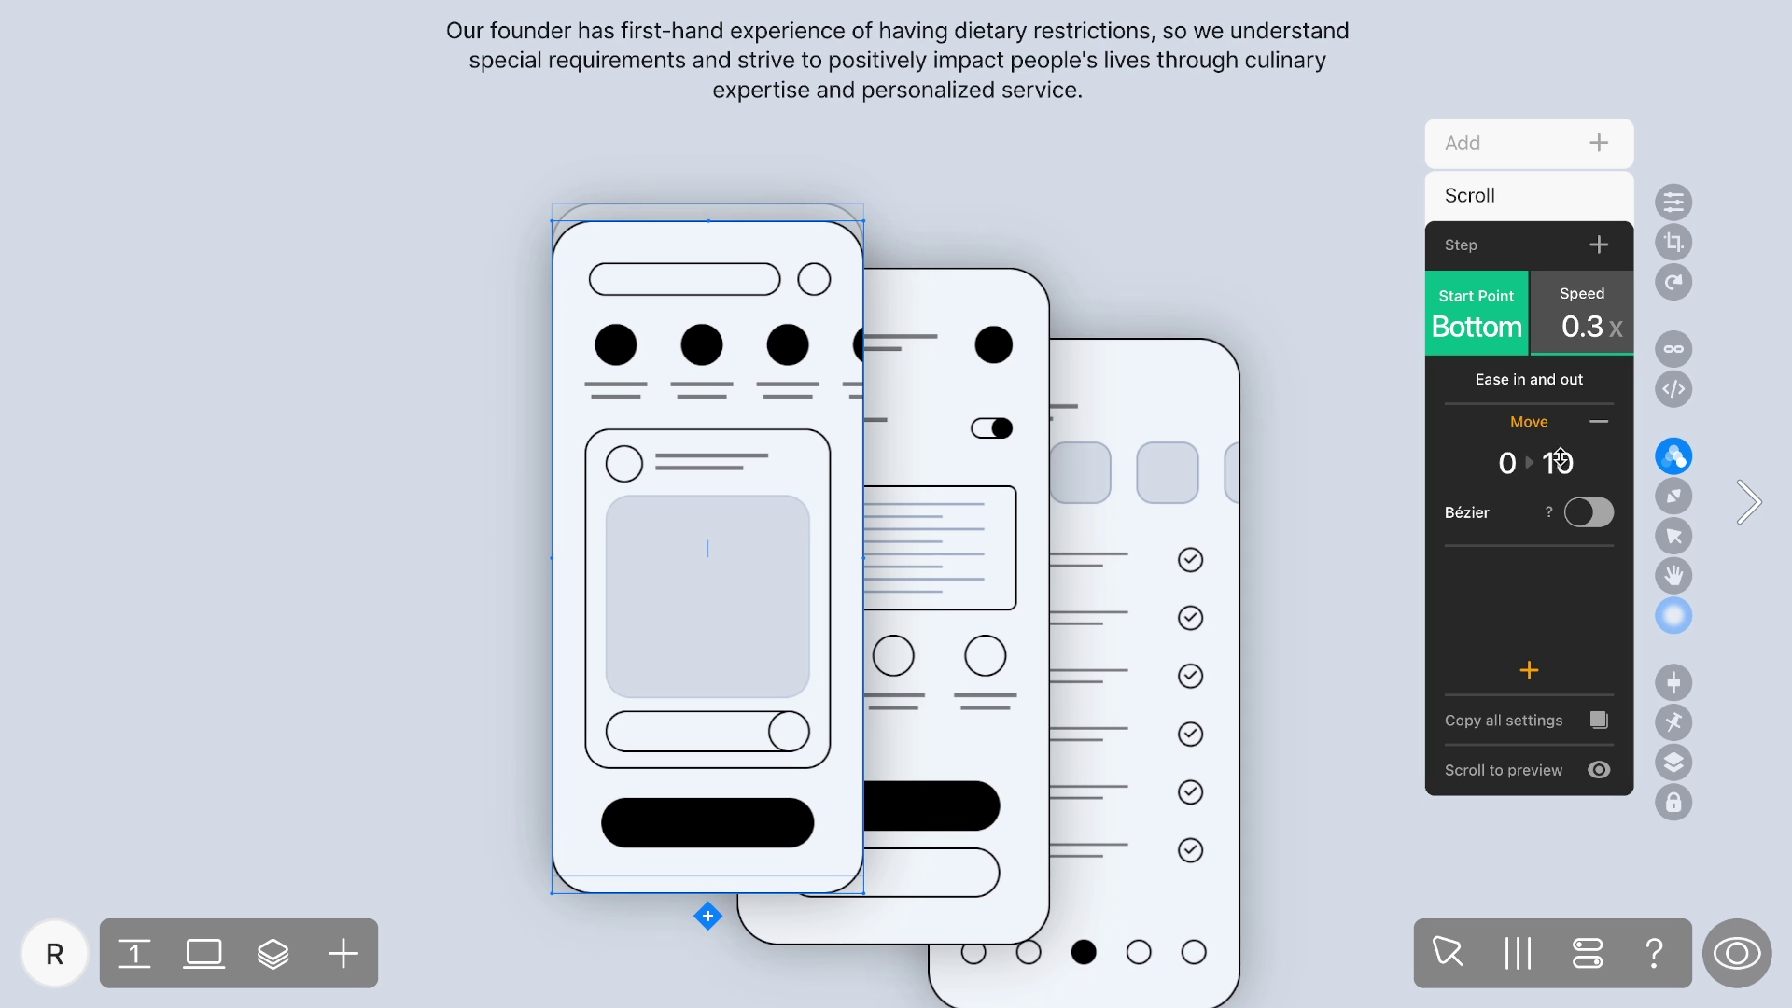
Make the phone's scroll Move run from -90 to 0.
{"action": "left_click_drag", "start_coordinate": [1559, 465], "coordinate": [1557, 489]}
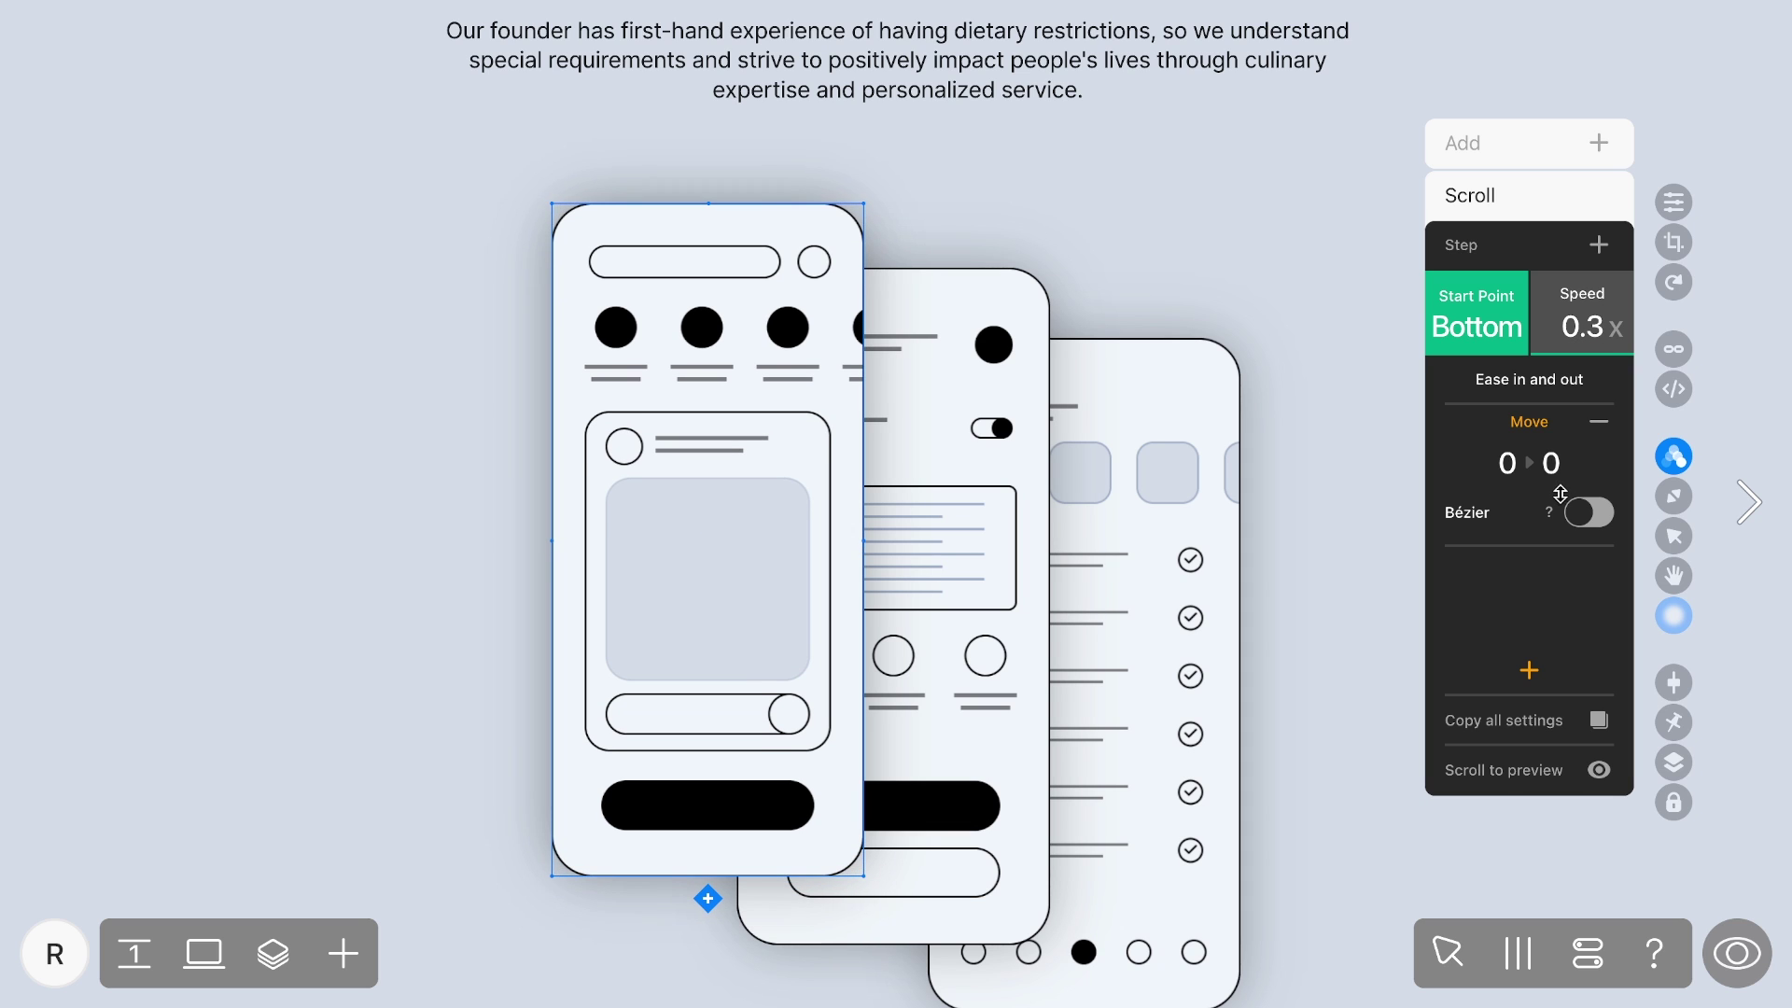
{"action": "double_click", "coordinate": [1511, 477]}
{"action": "type", "text": "-120"}
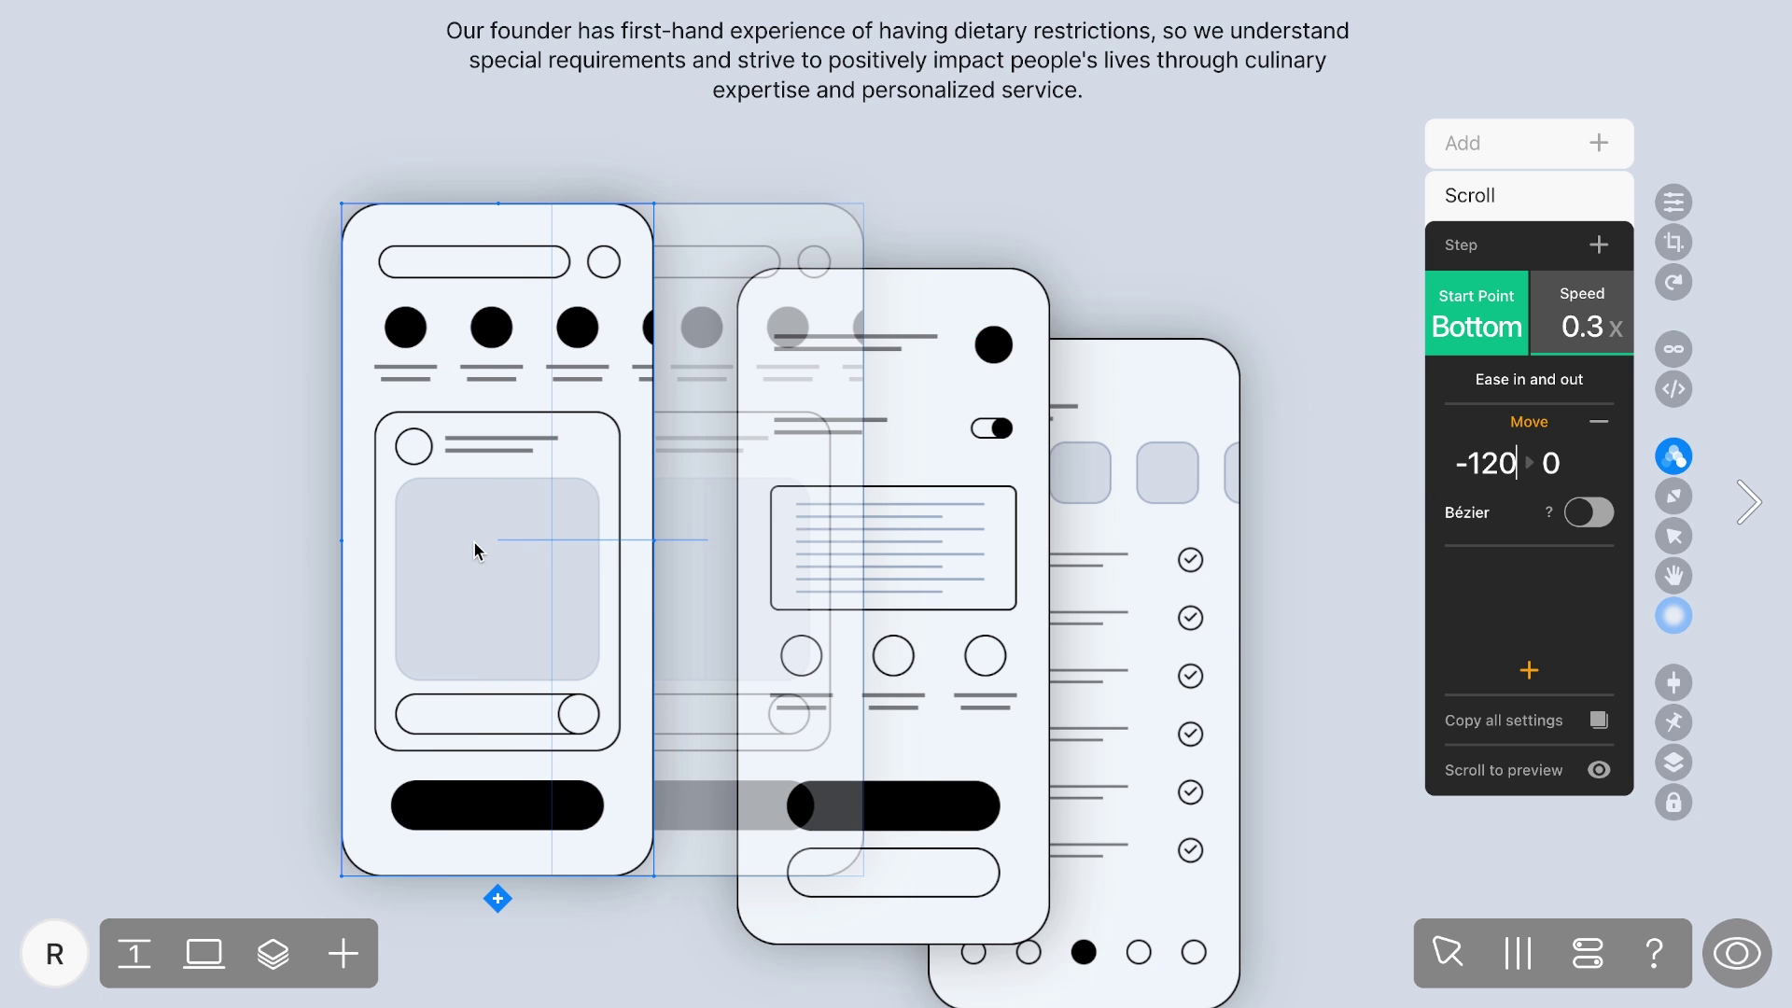
{"action": "left_click_drag", "start_coordinate": [474, 550], "coordinate": [527, 552]}
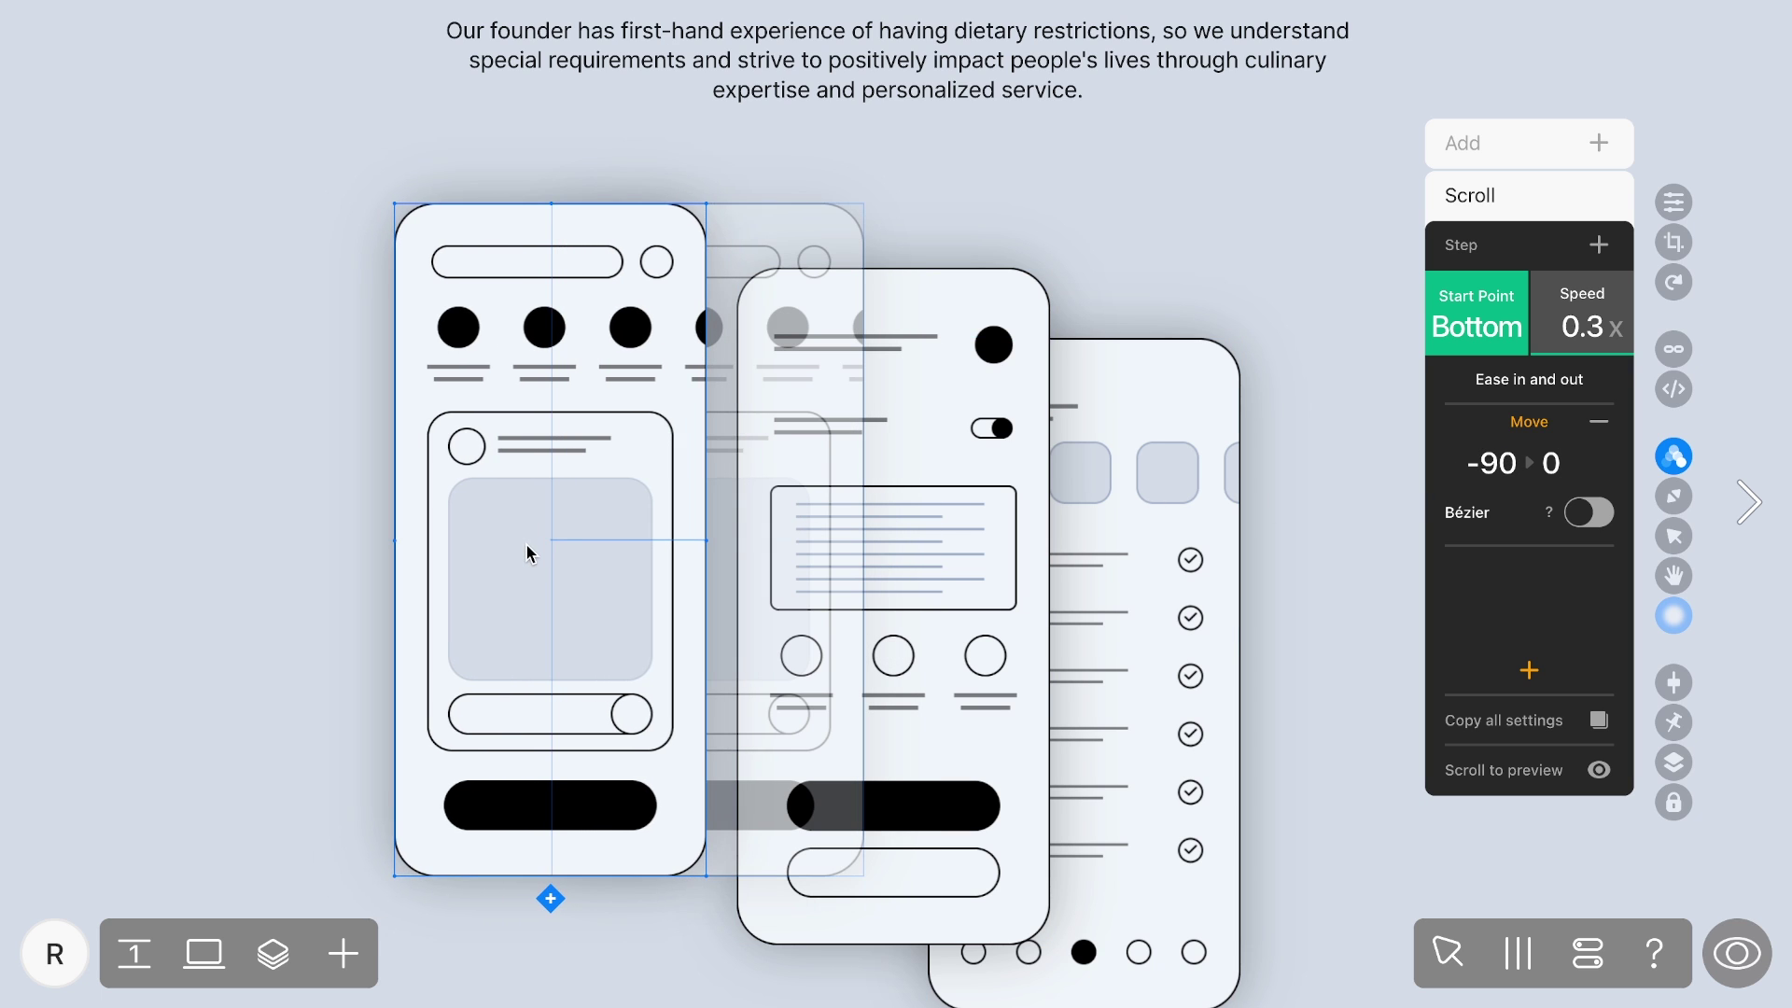
Preview the scroll animation by scrolling the page up and down.
{"action": "left_click", "coordinate": [1509, 774]}
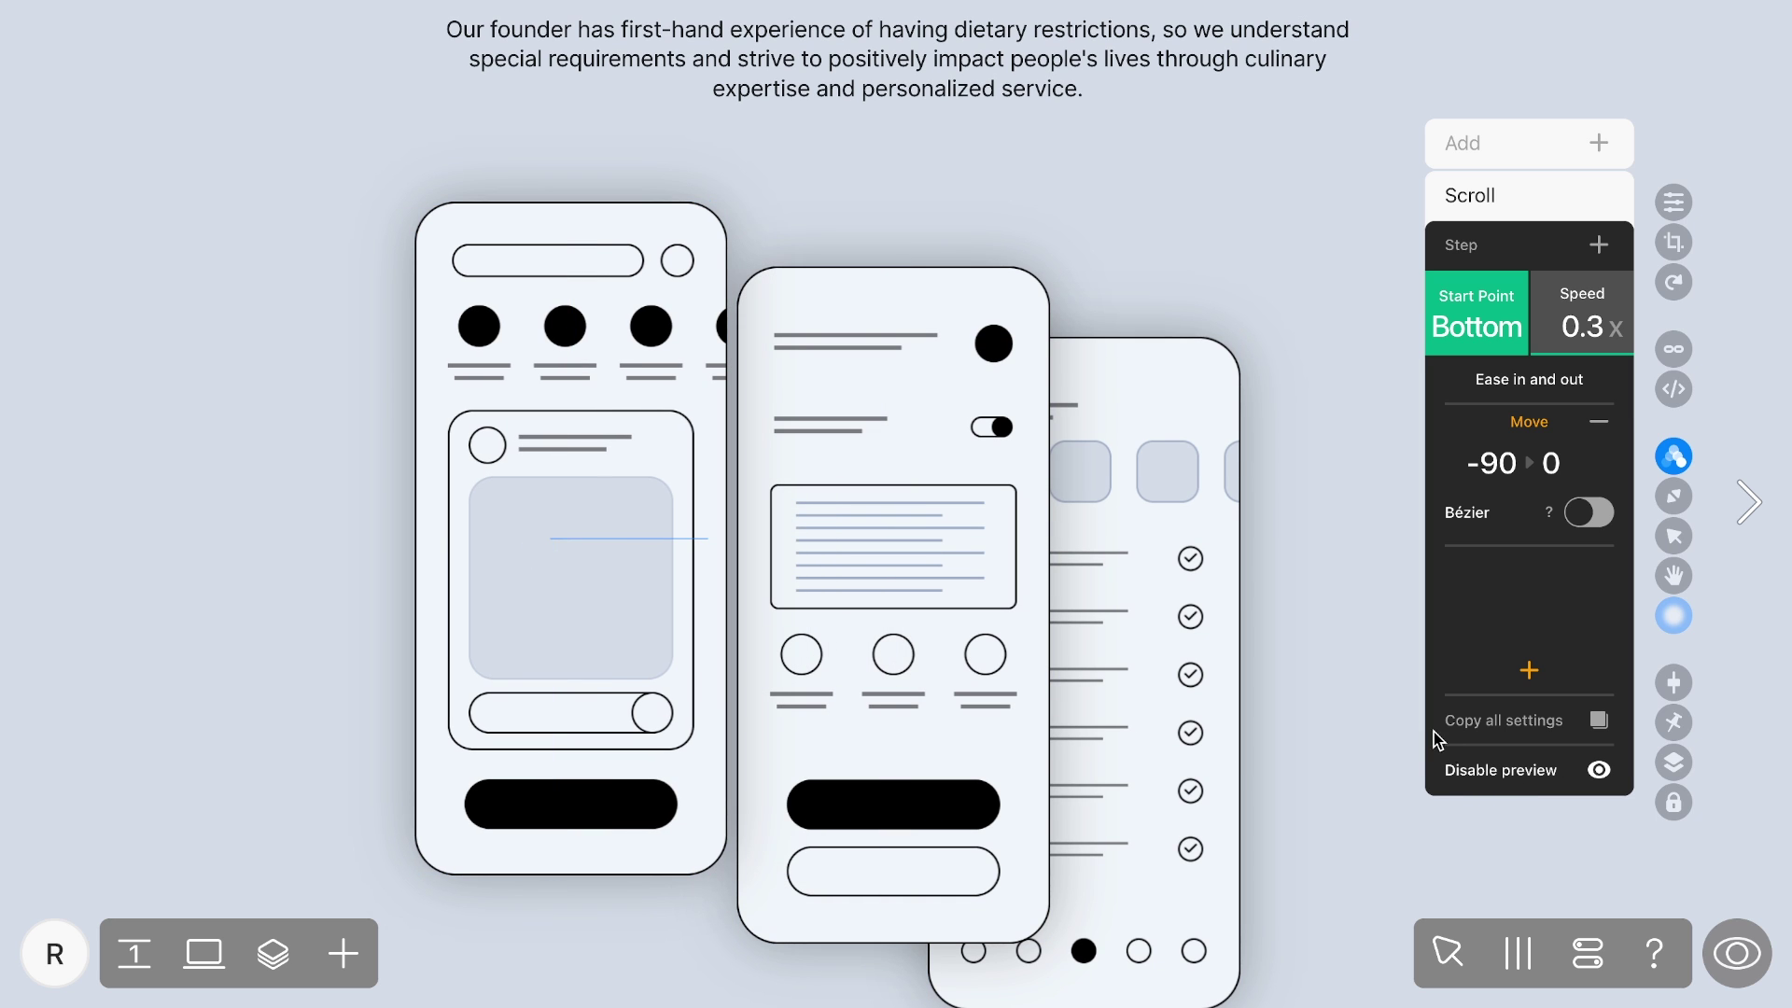
{"action": "scroll", "coordinate": [1344, 667], "scroll_direction": "up", "scroll_amount": 4}
{"action": "scroll", "coordinate": [1344, 667], "scroll_direction": "down", "scroll_amount": 4}
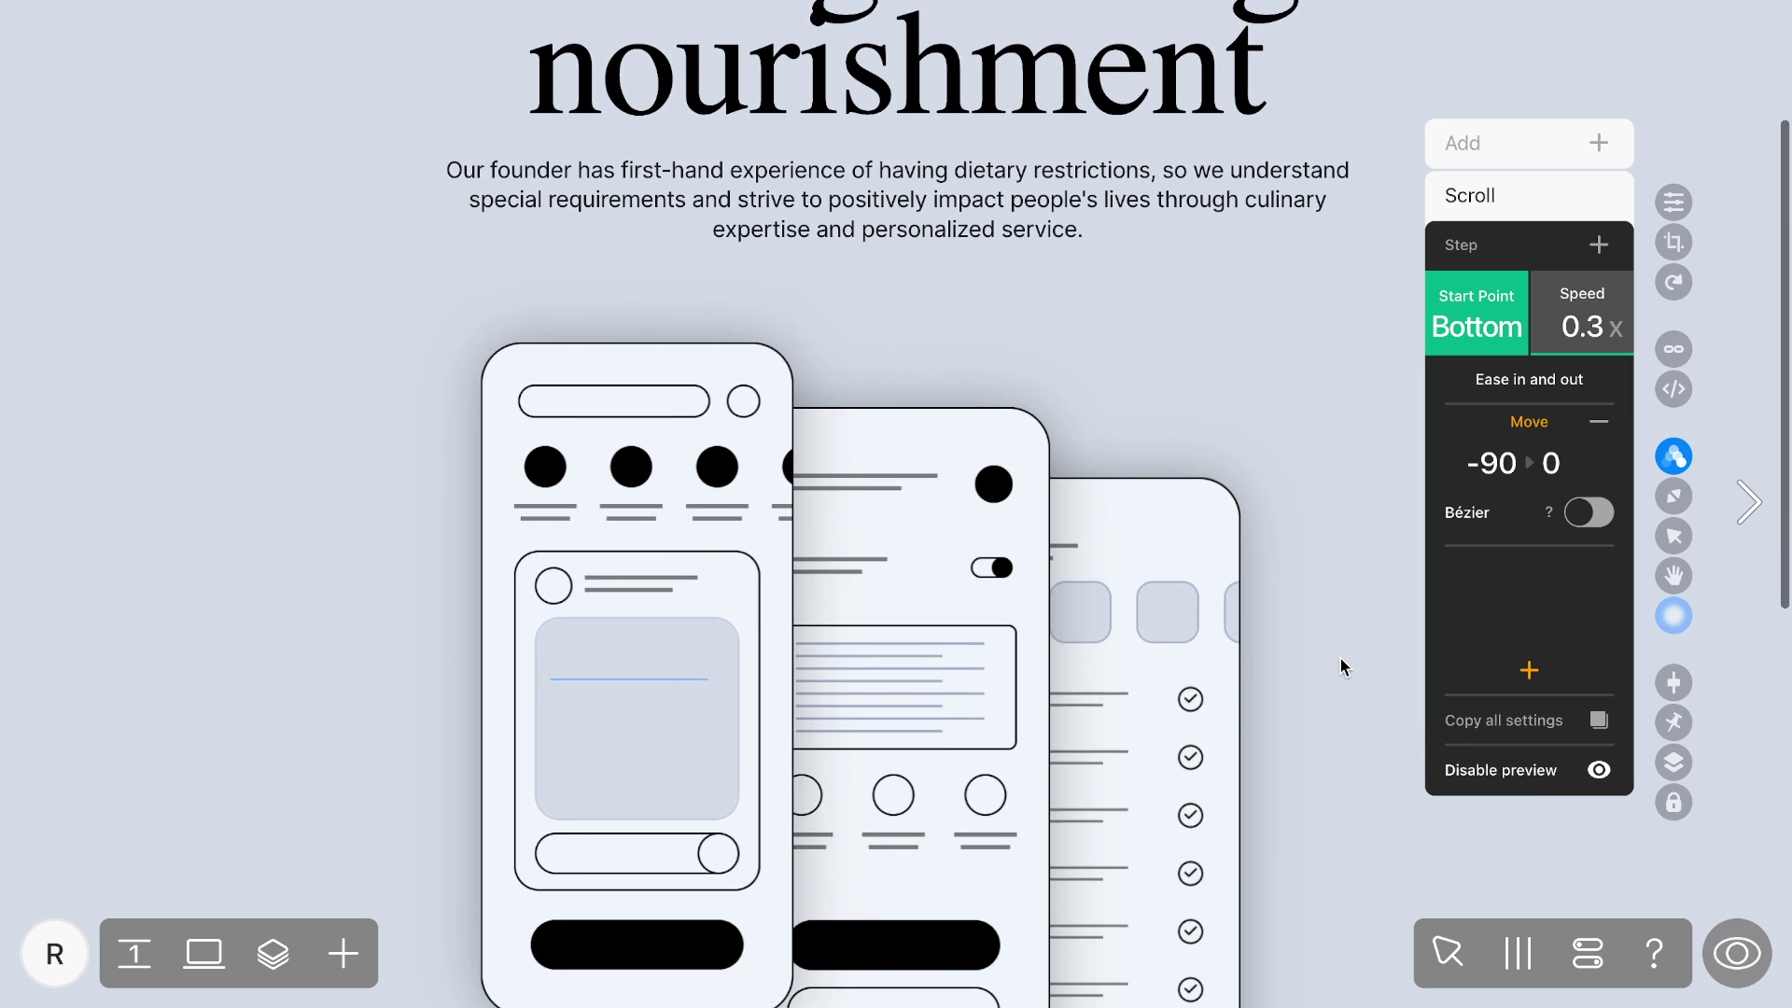
{"action": "scroll", "coordinate": [1343, 666], "scroll_direction": "up", "scroll_amount": 3}
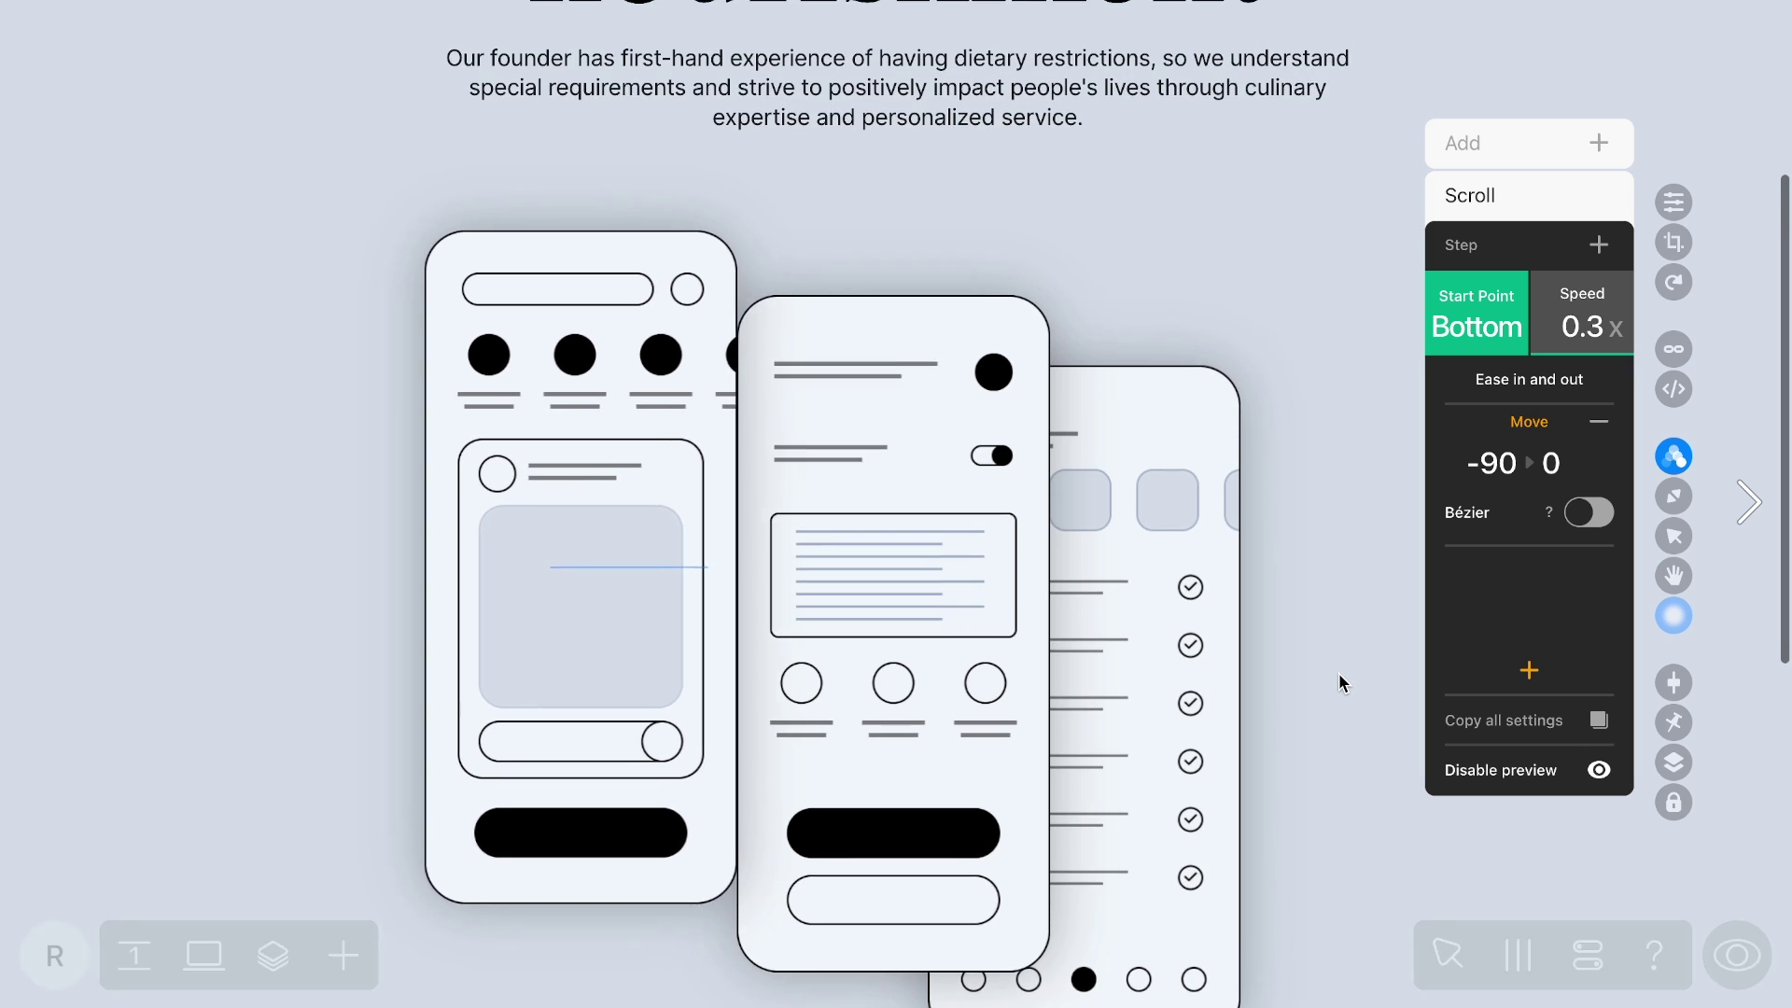
{"action": "scroll", "coordinate": [1342, 683], "scroll_direction": "down", "scroll_amount": 4}
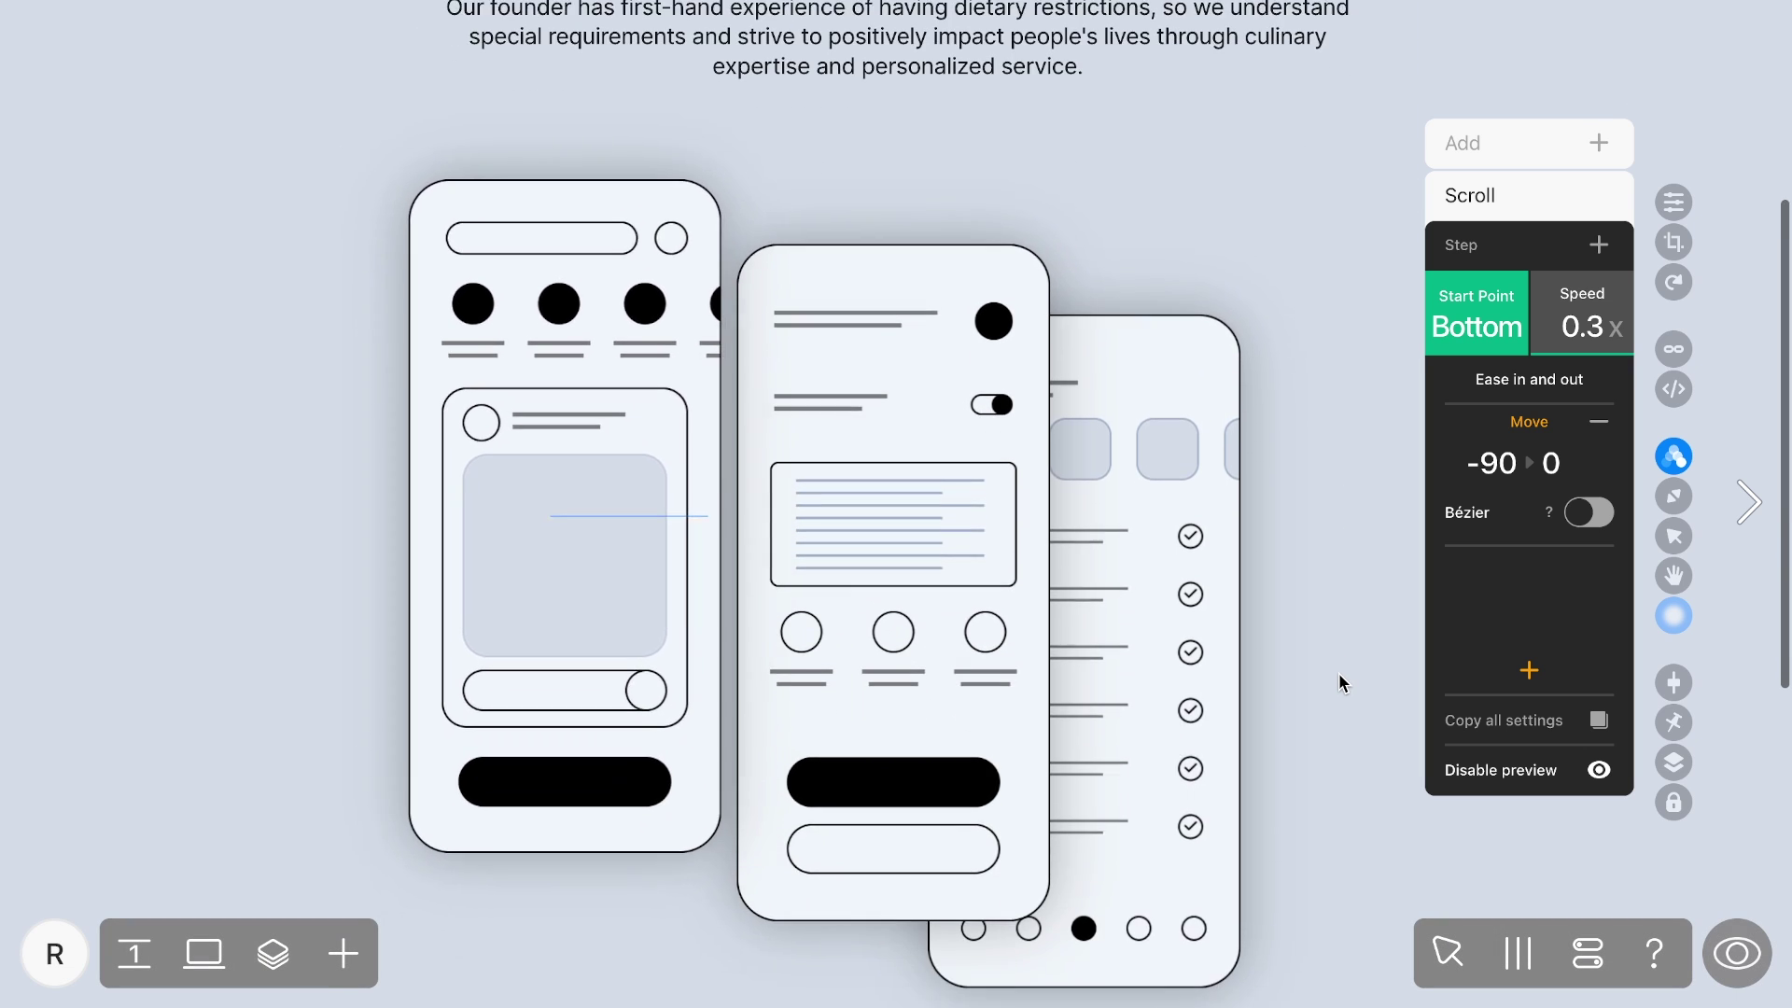
{"action": "left_click", "coordinate": [1541, 382]}
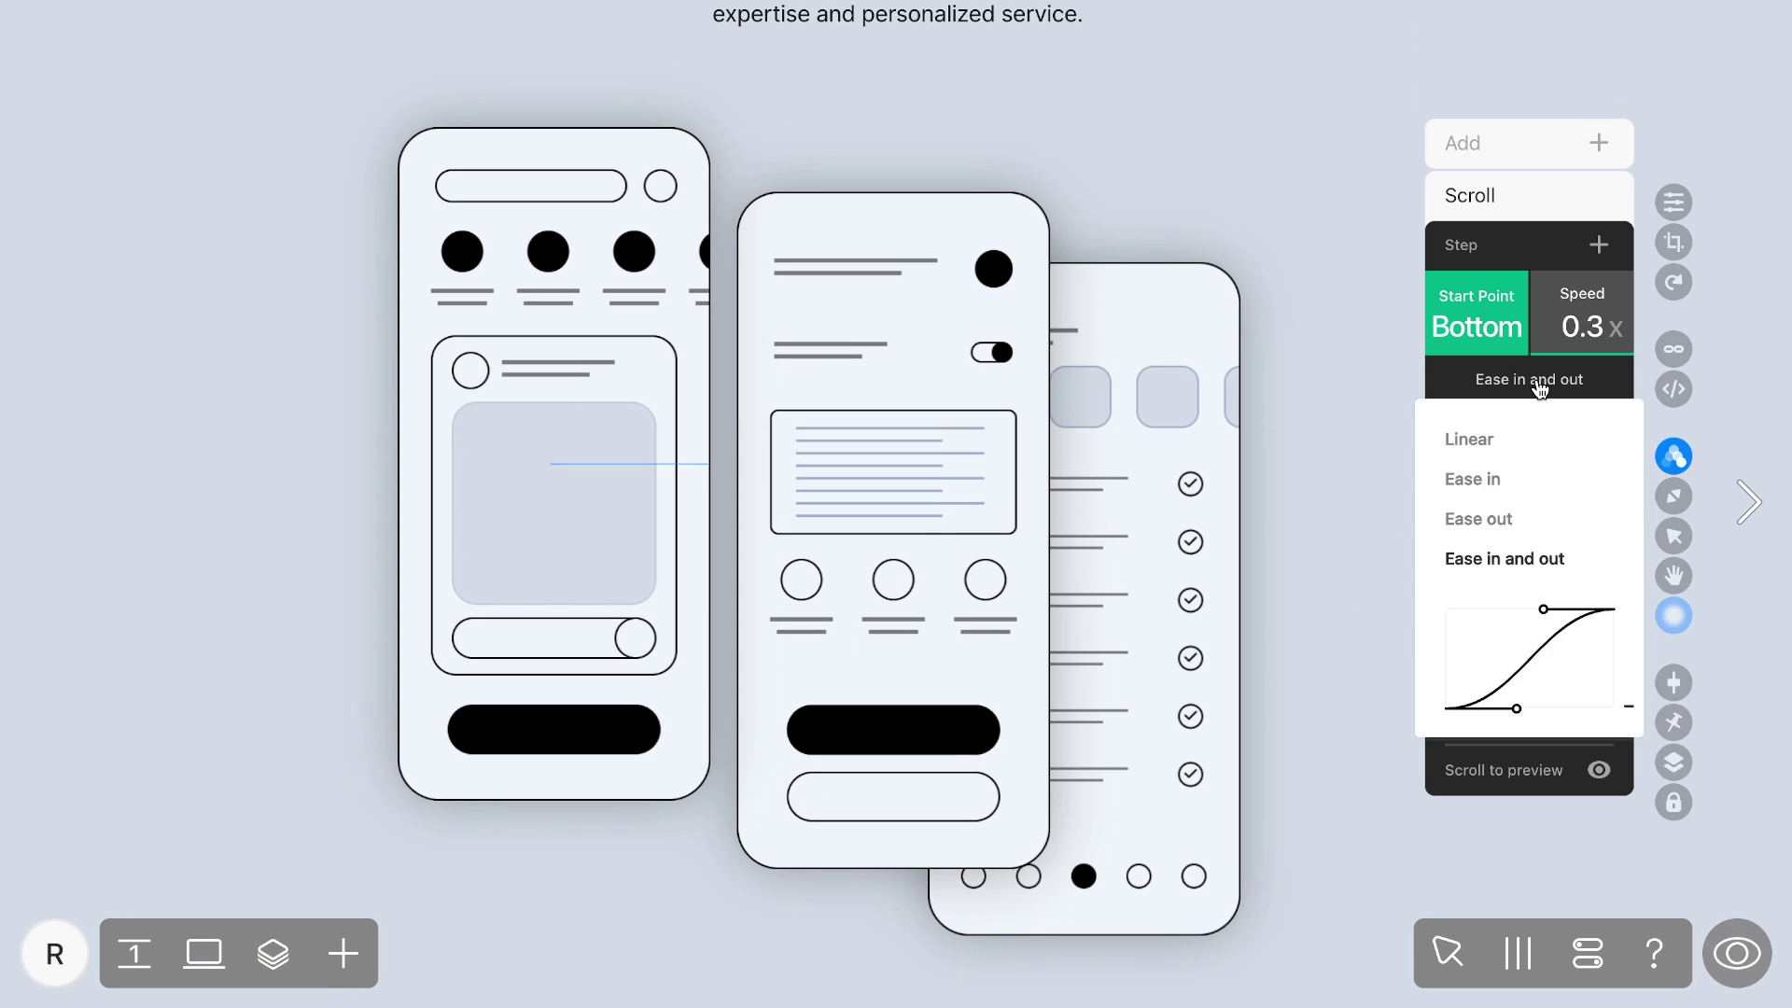
{"action": "left_click", "coordinate": [1492, 440]}
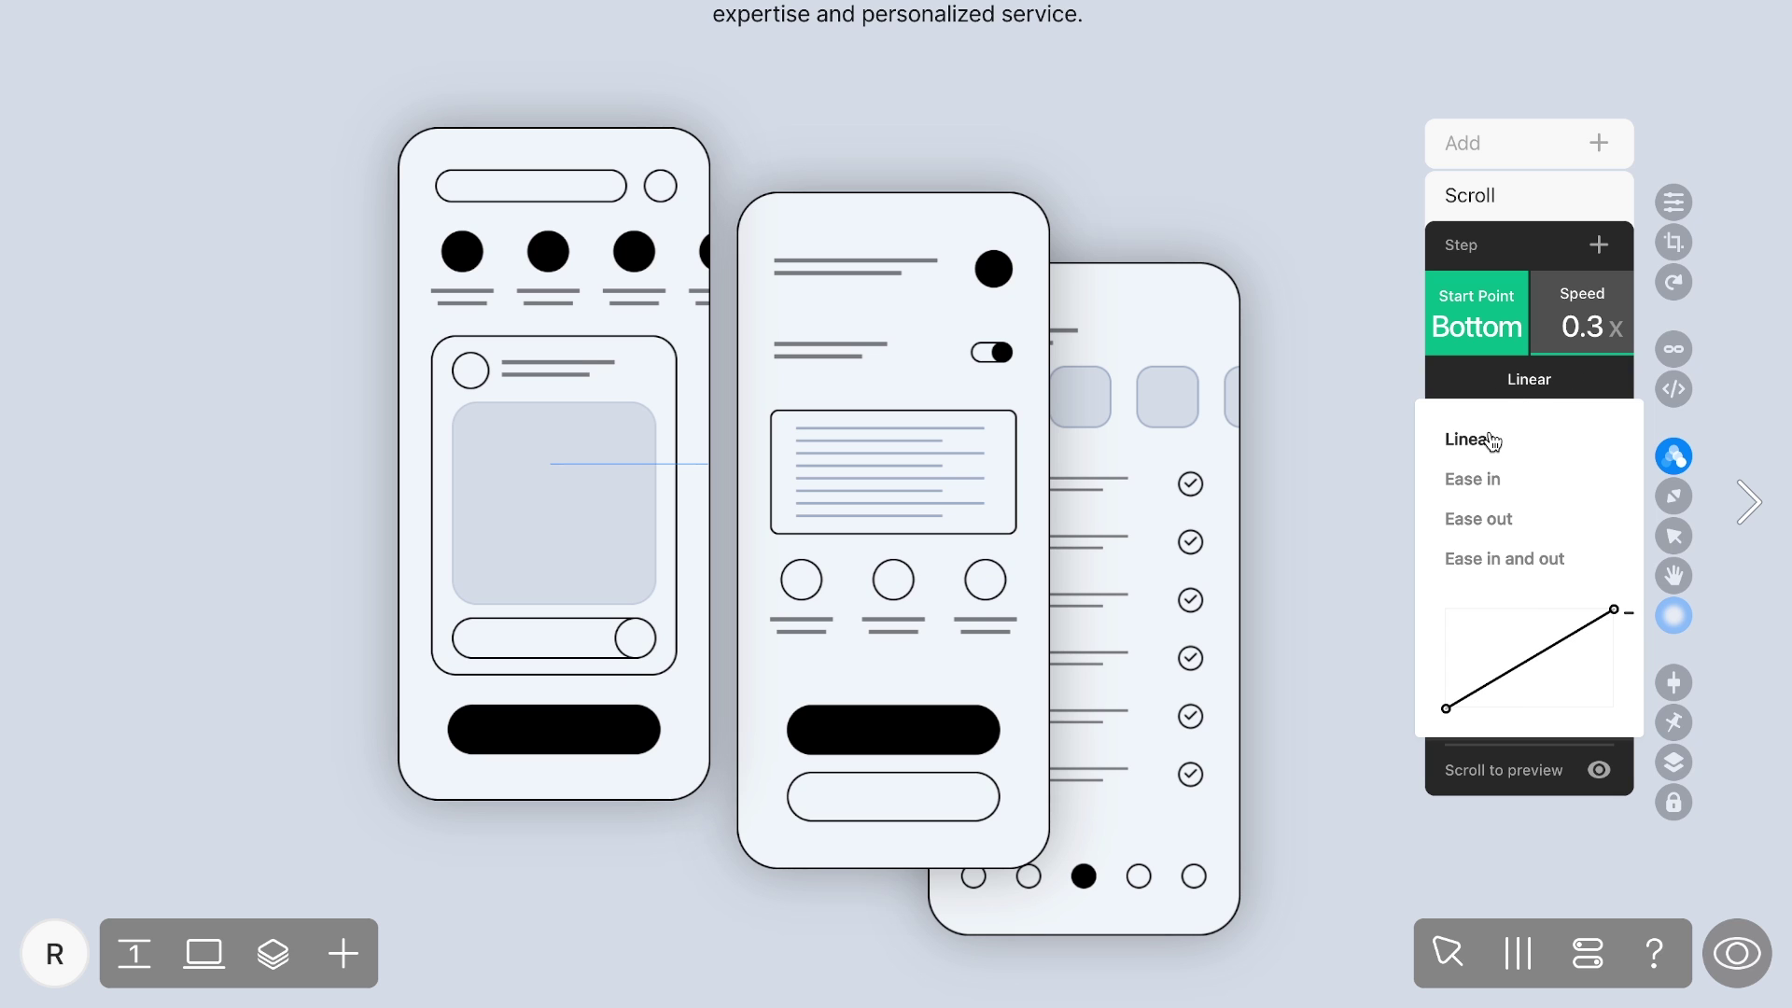
{"action": "left_click", "coordinate": [1488, 479]}
{"action": "left_click", "coordinate": [1492, 519]}
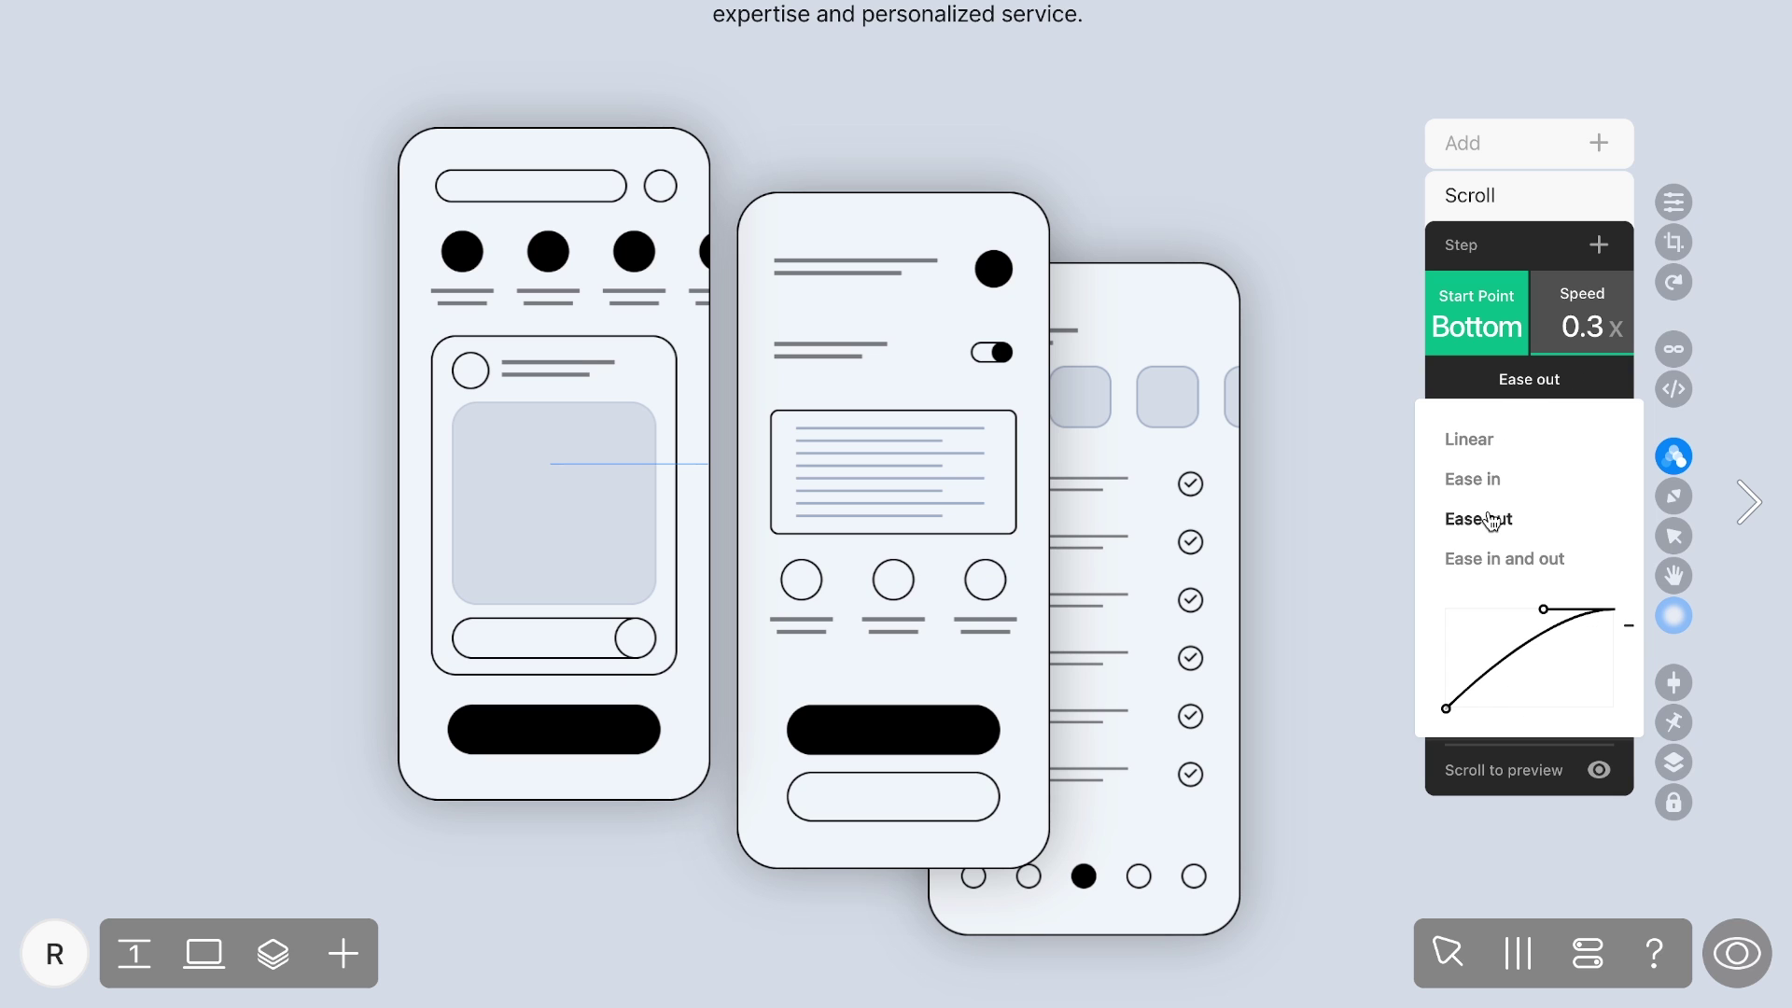
{"action": "left_click", "coordinate": [1493, 559]}
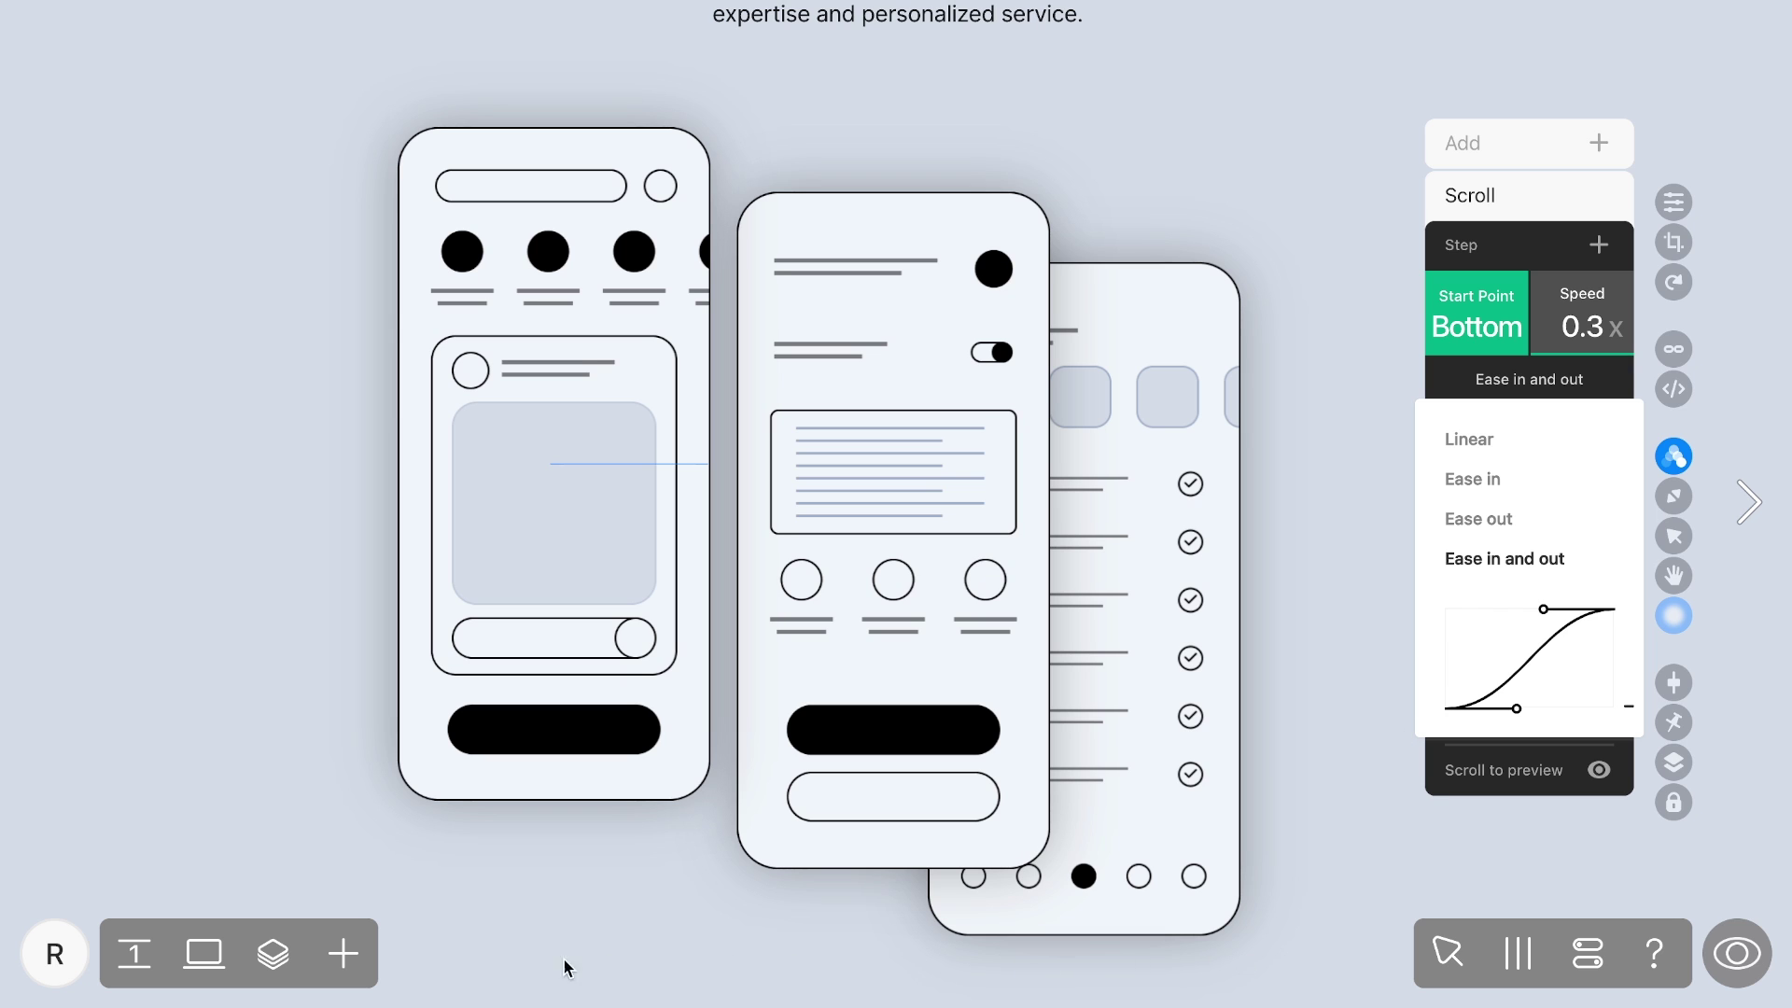
Go to page 2 and select the front phone mockup.
{"action": "left_click", "coordinate": [135, 957]}
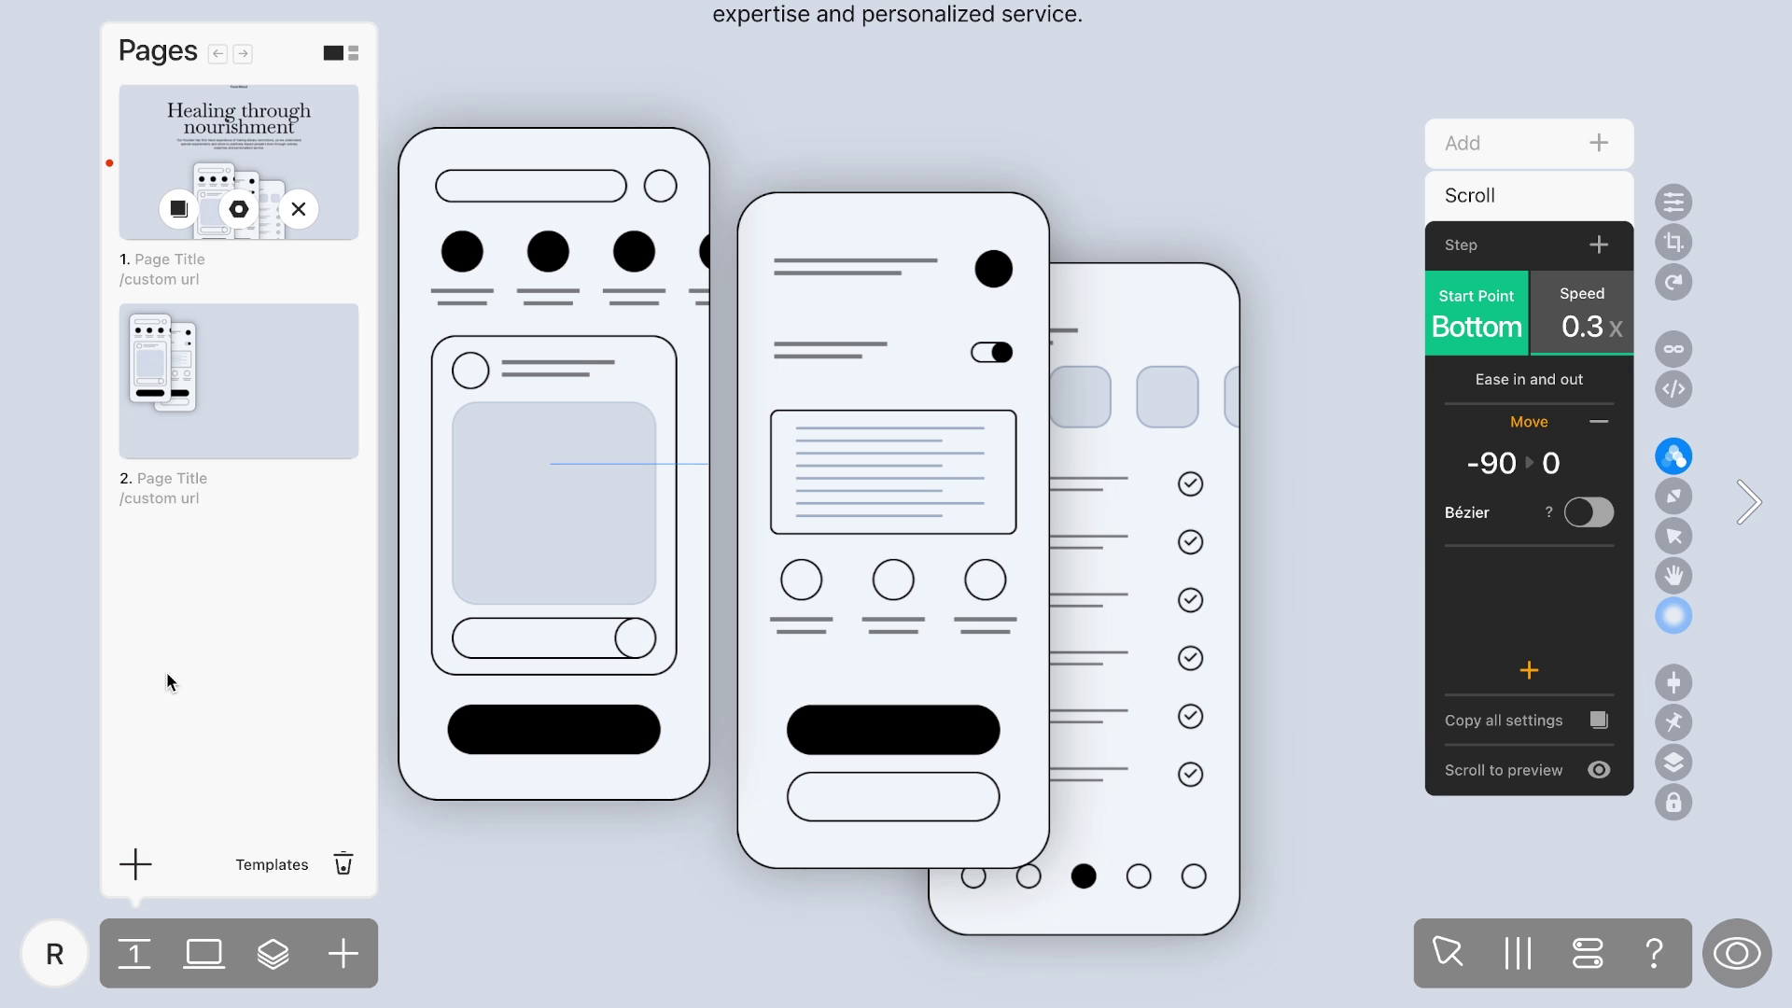
{"action": "left_click", "coordinate": [262, 378]}
{"action": "left_click", "coordinate": [642, 368]}
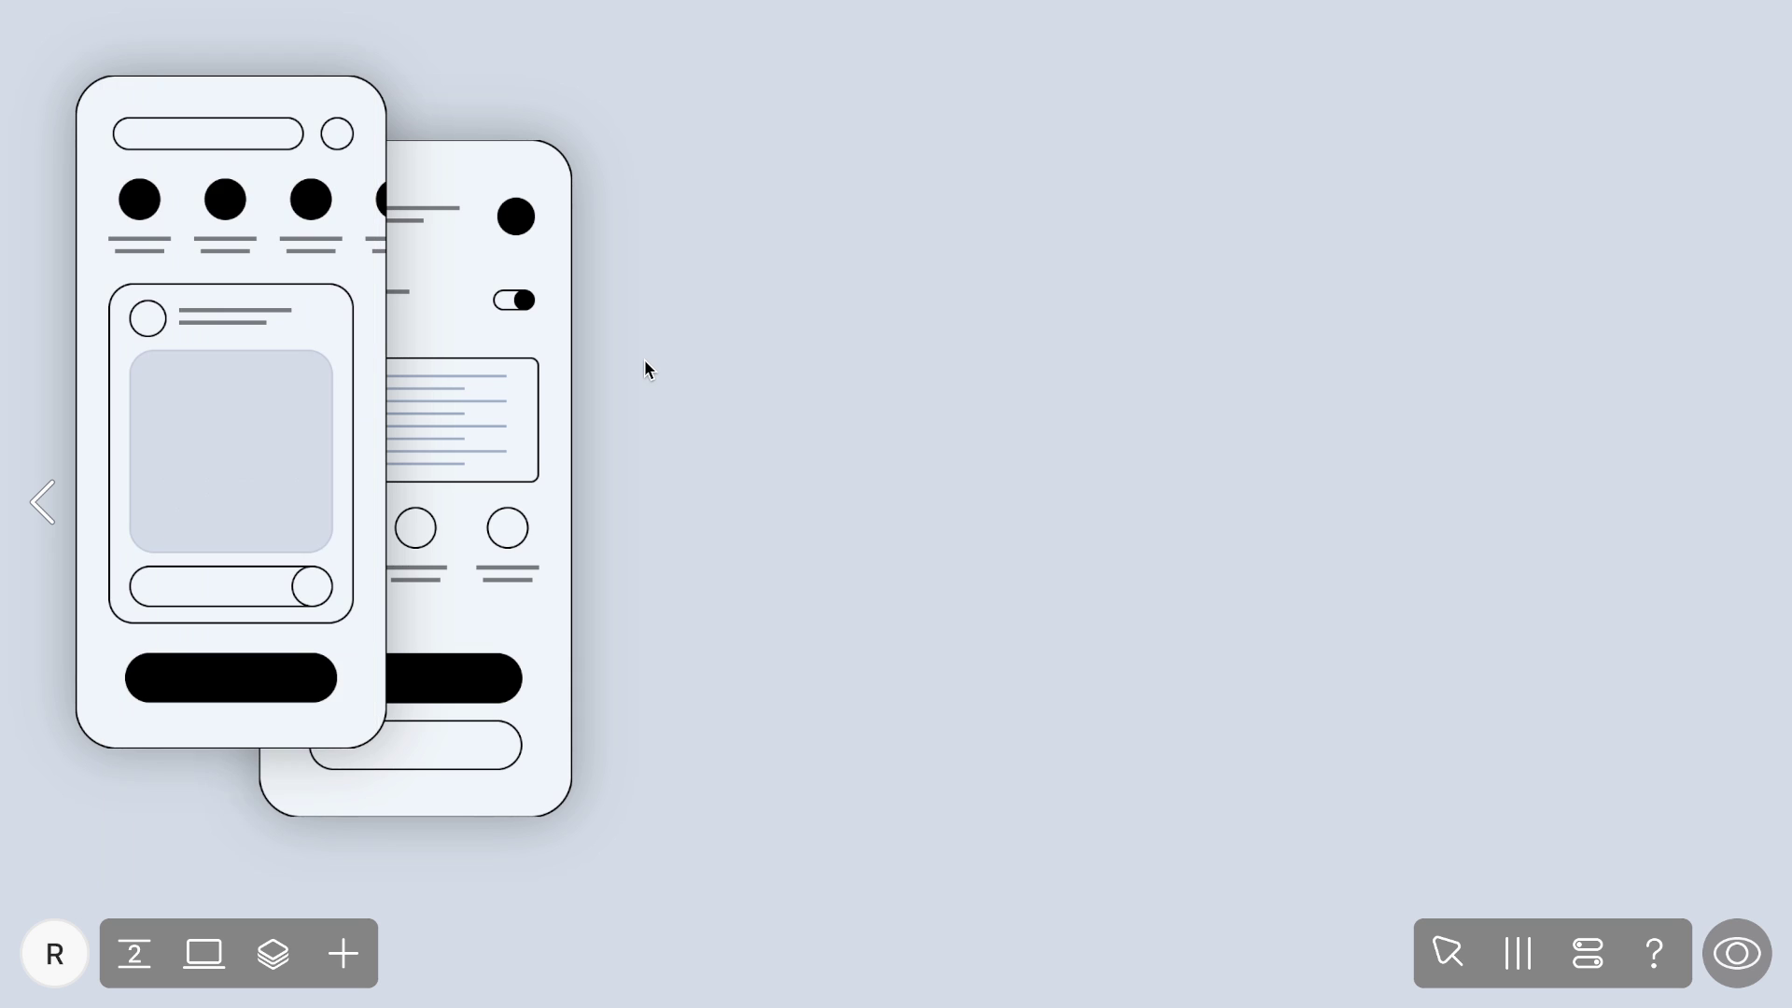
{"action": "left_click", "coordinate": [356, 393]}
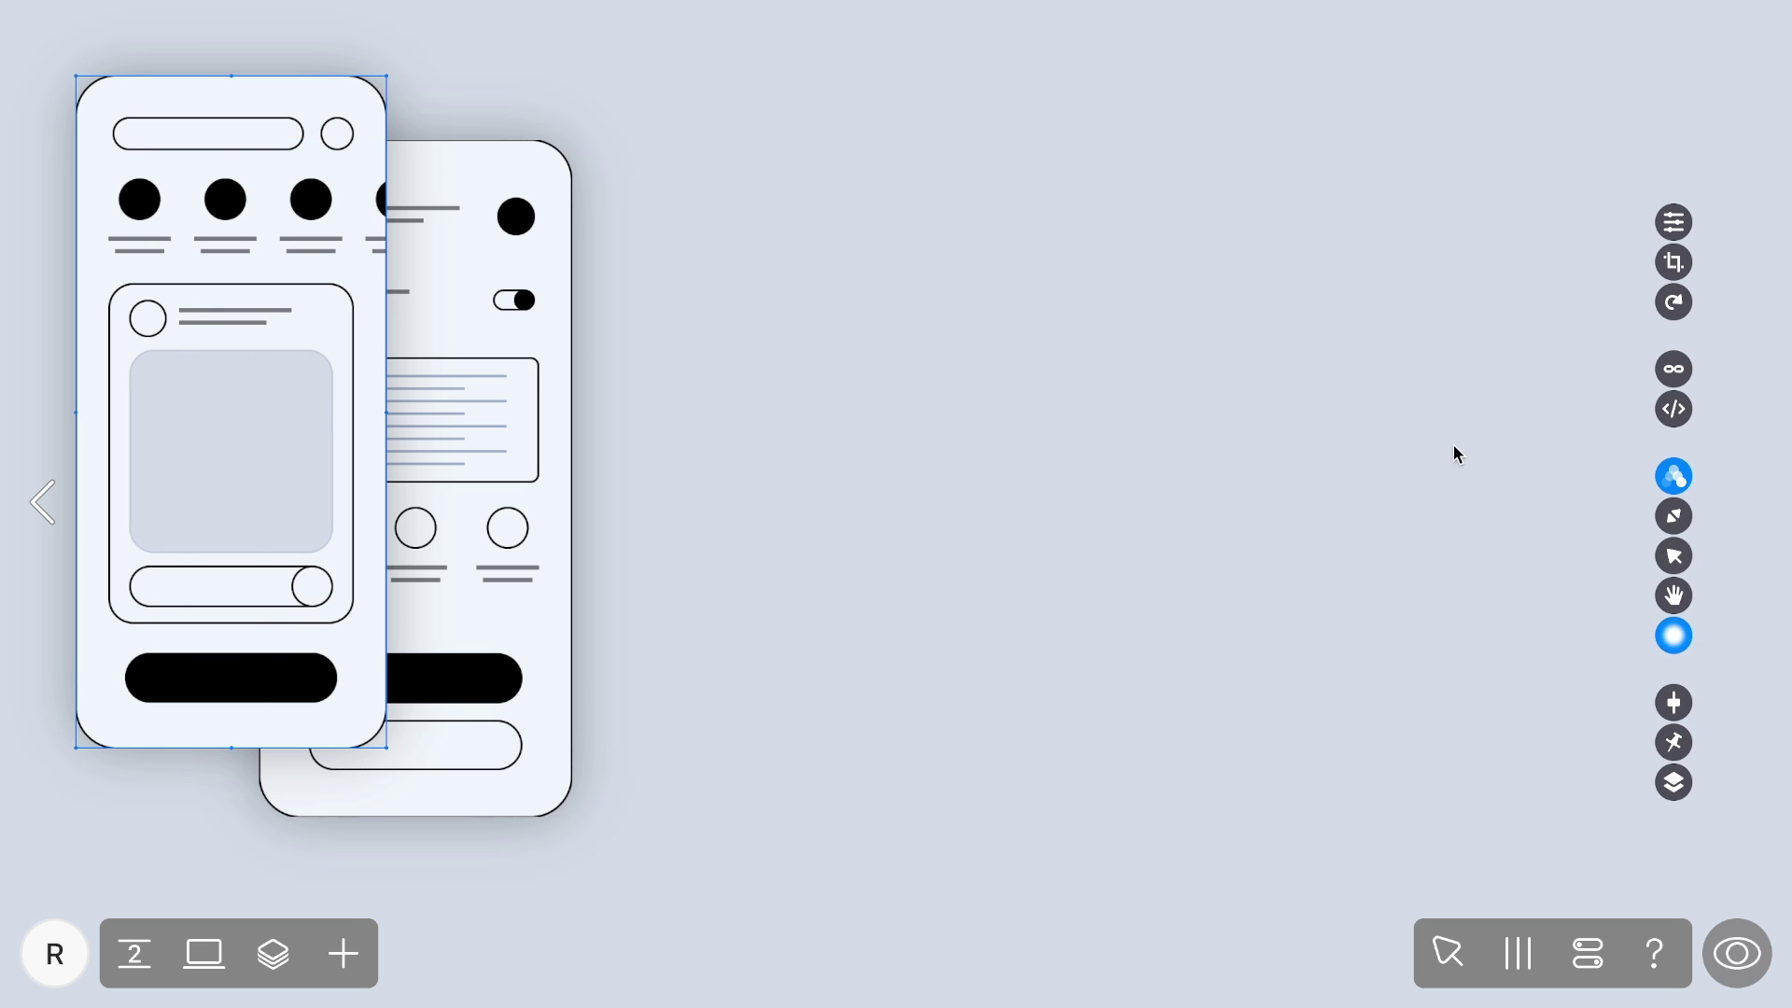
Switch the front phone's animation trigger to Click, set Move start to 500, and preview.
{"action": "left_click", "coordinate": [1673, 478]}
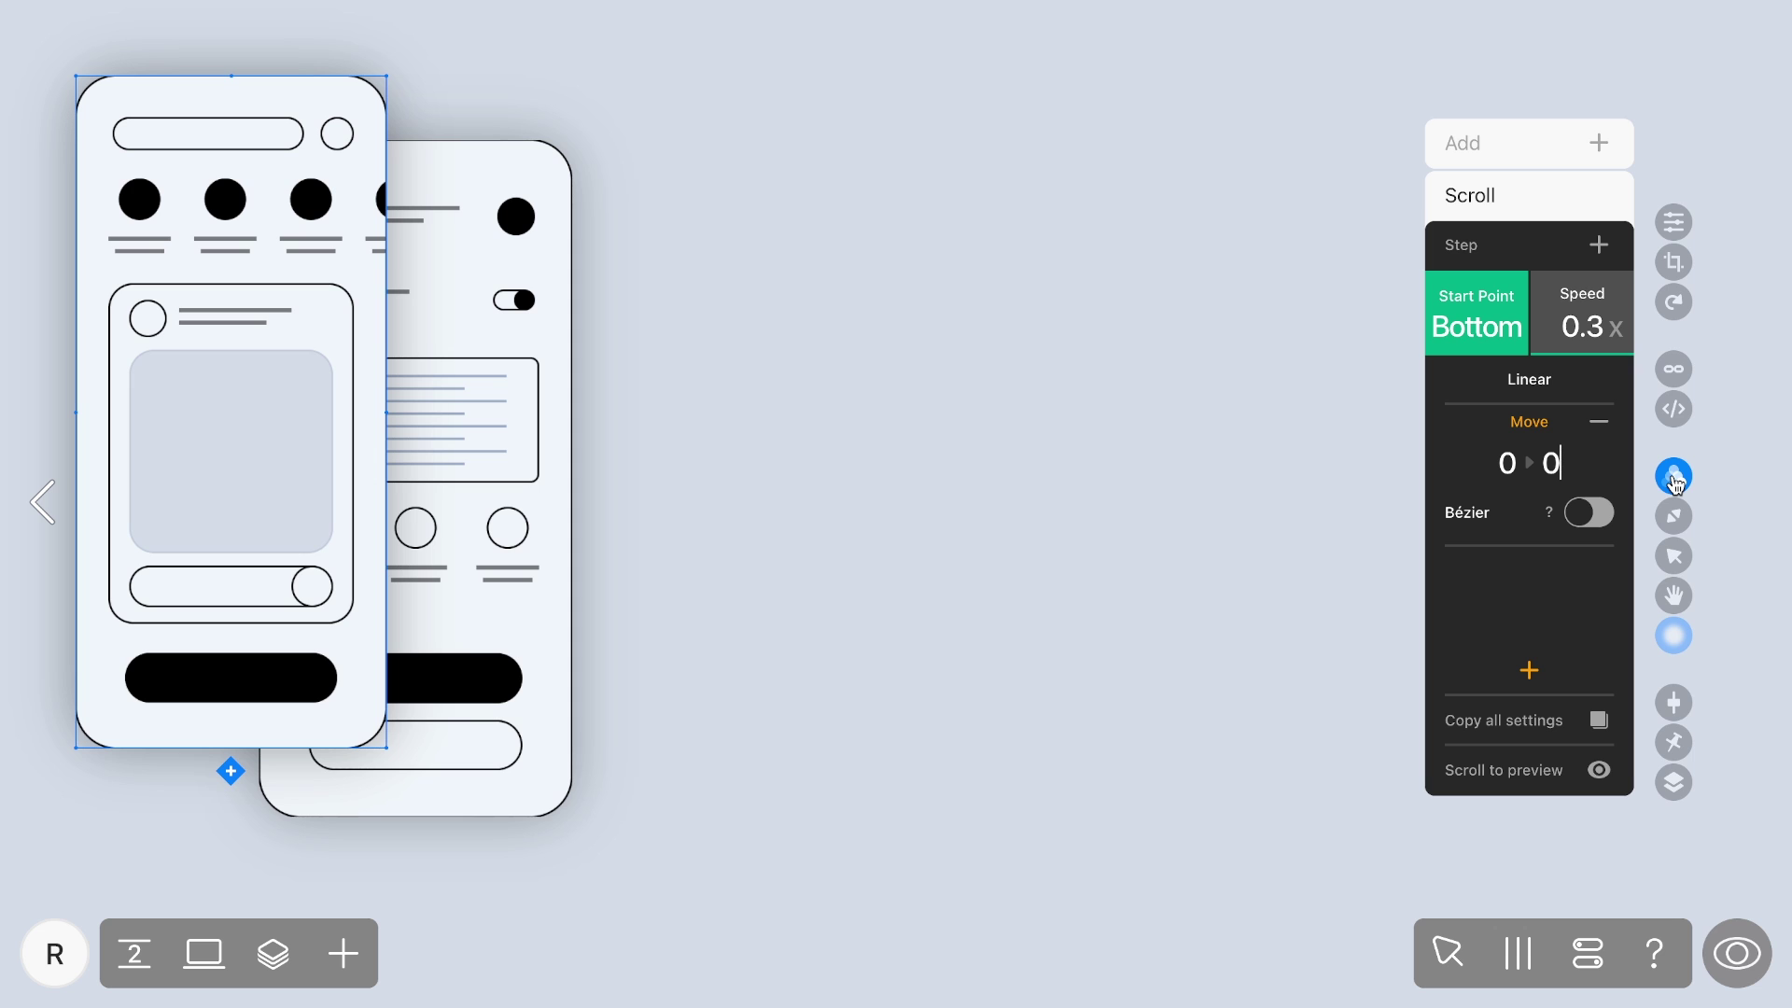
{"action": "left_click", "coordinate": [1572, 199]}
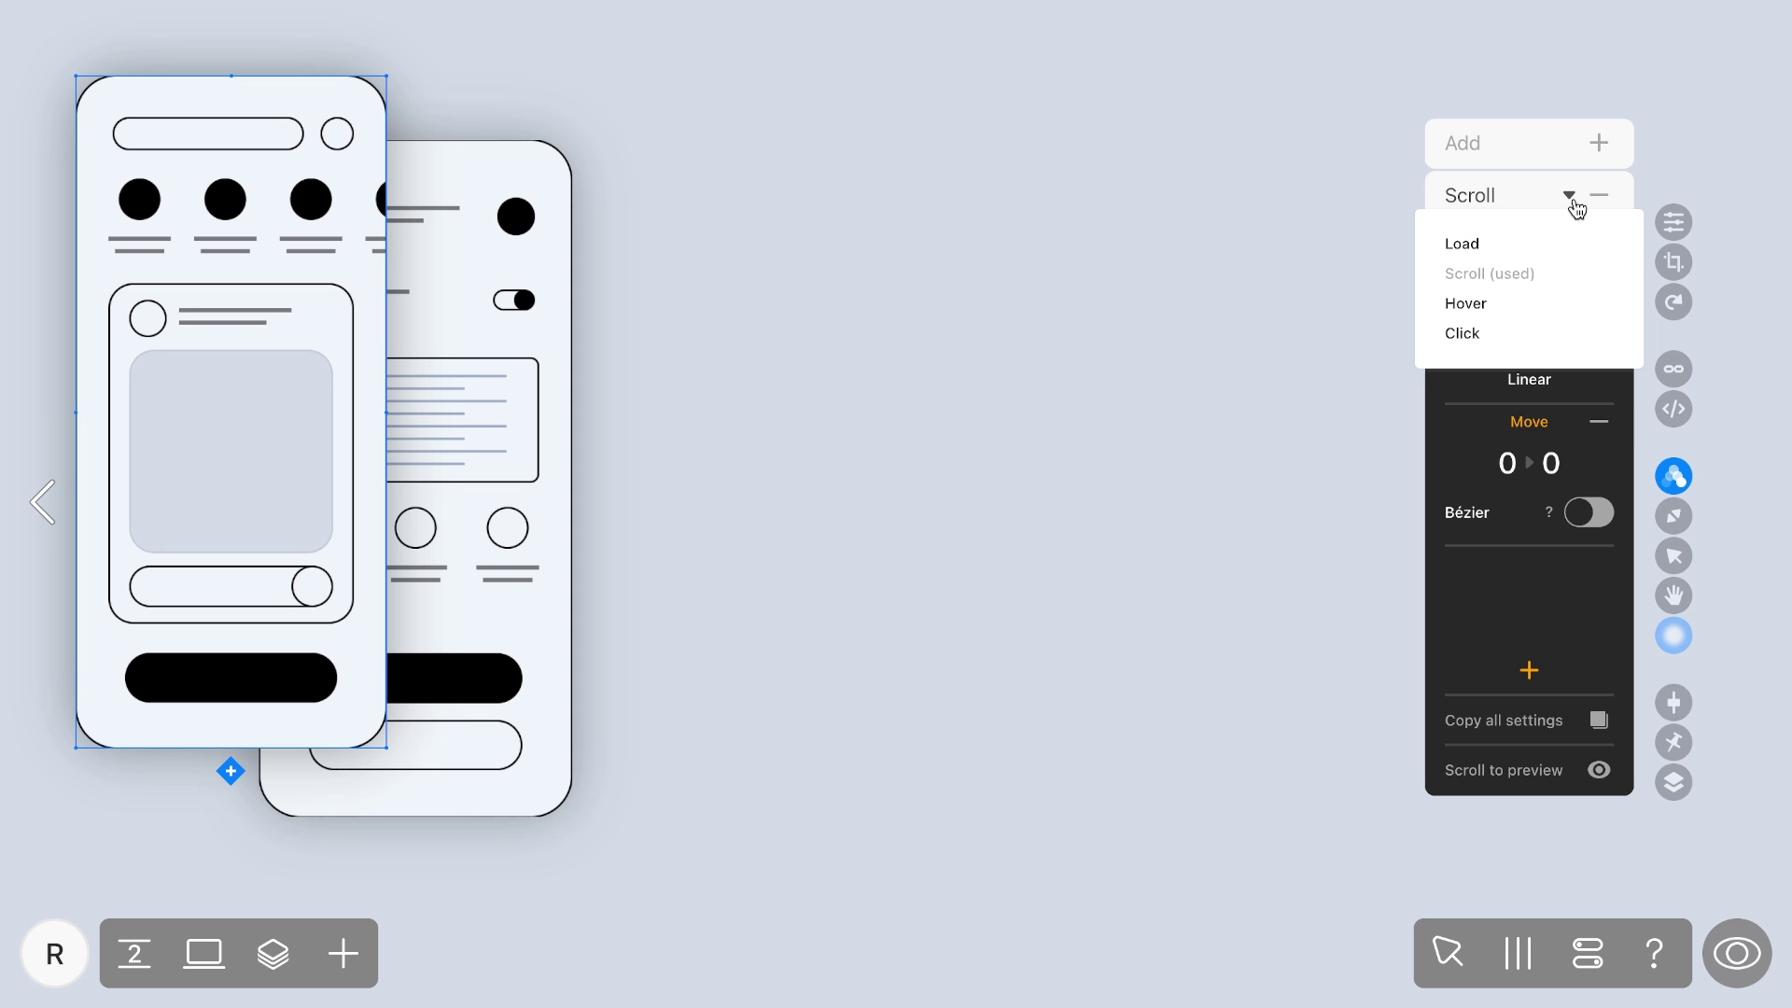
{"action": "left_click", "coordinate": [1491, 333]}
{"action": "left_click", "coordinate": [1504, 429]}
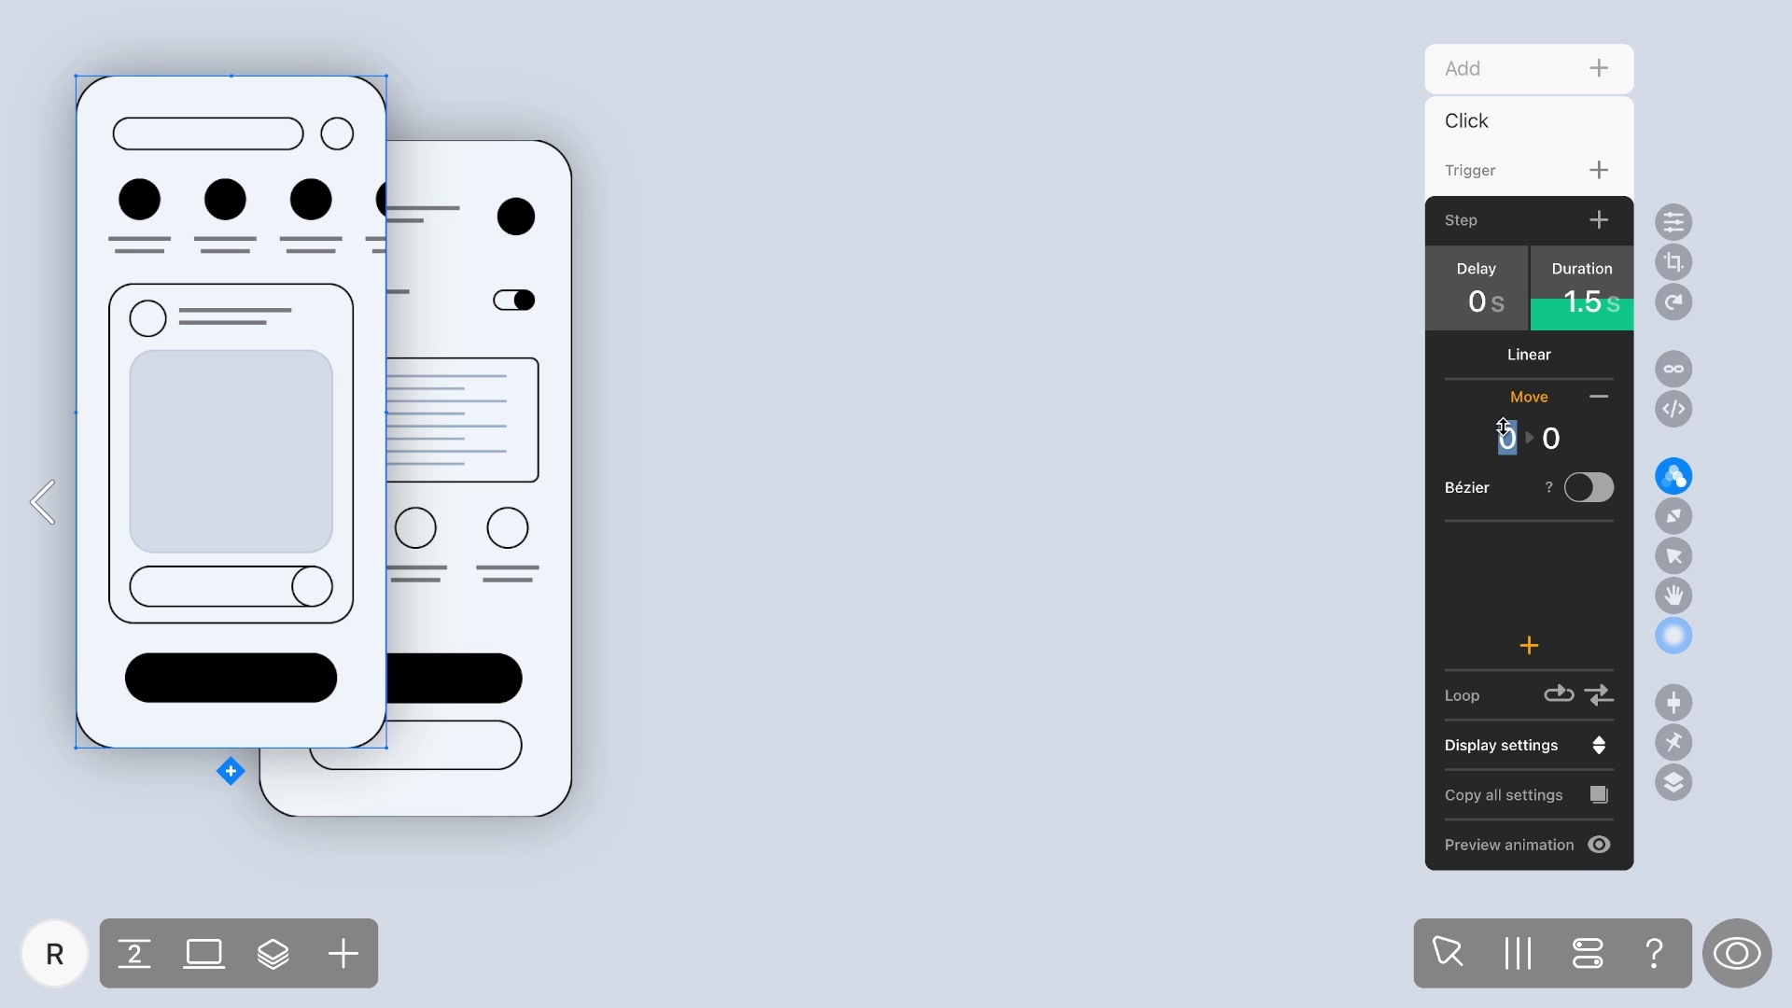
{"action": "type", "text": "500"}
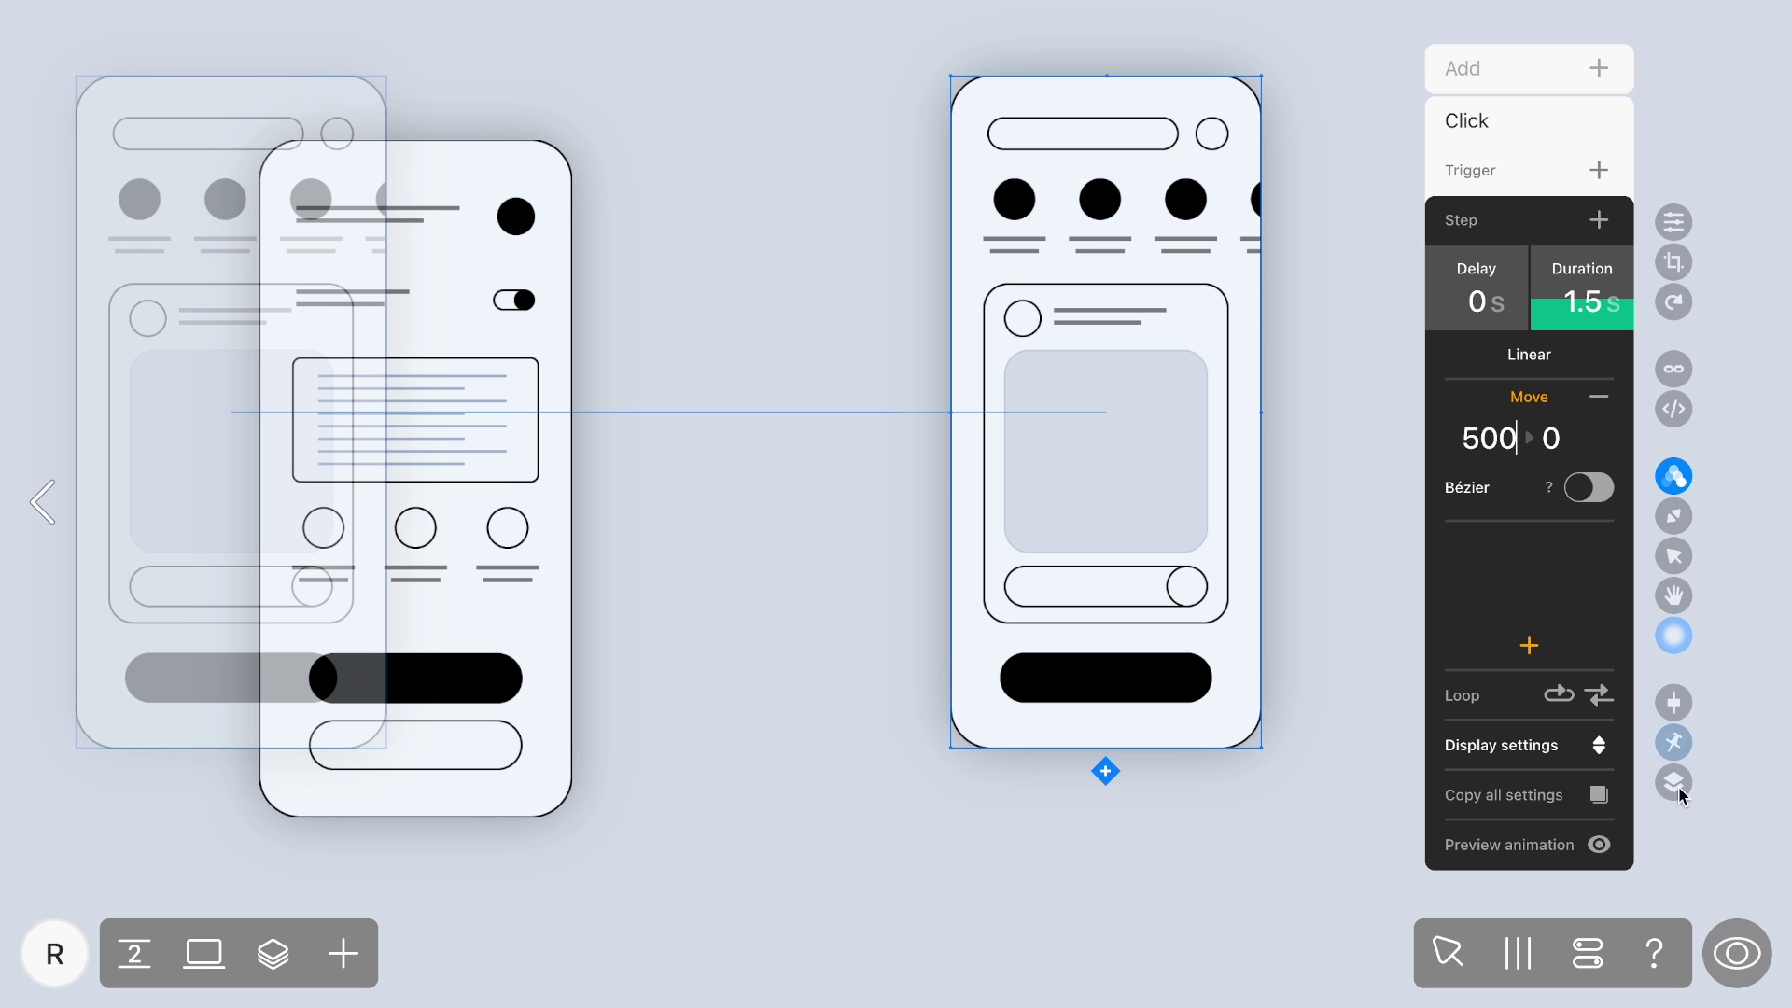
{"action": "left_click", "coordinate": [1739, 948]}
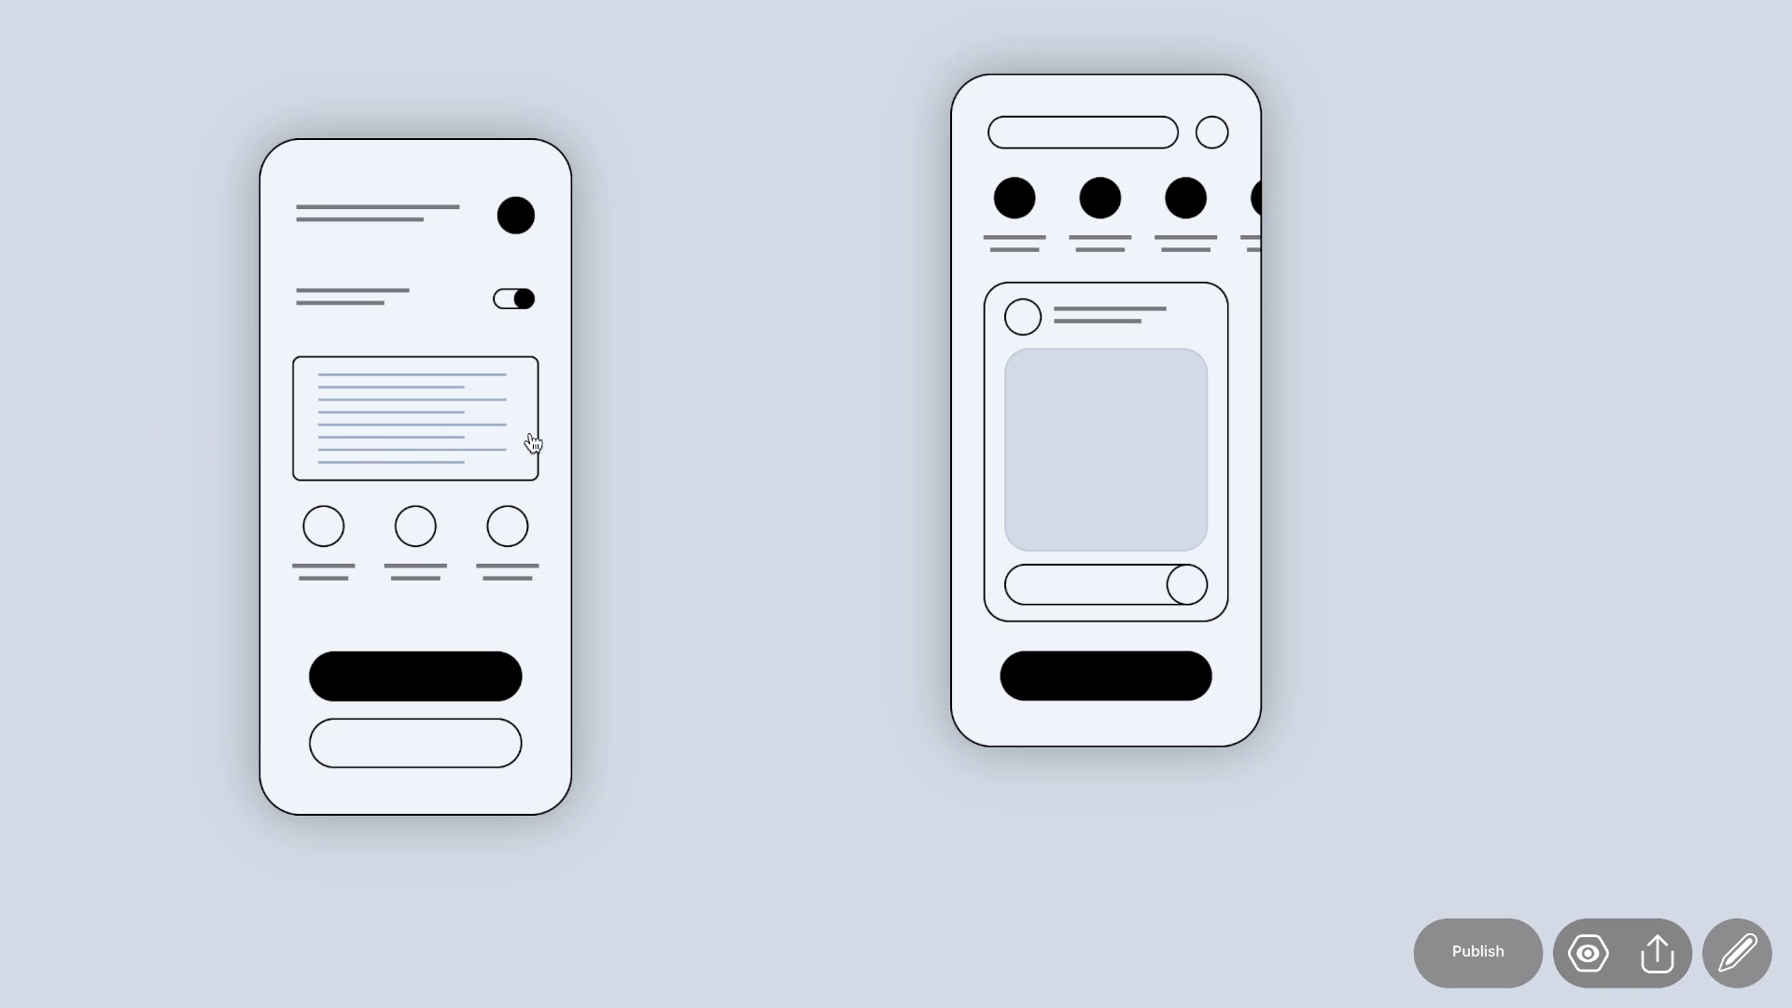
Click the front, back and right phones in preview to test the animation.
{"action": "left_click", "coordinate": [1078, 445]}
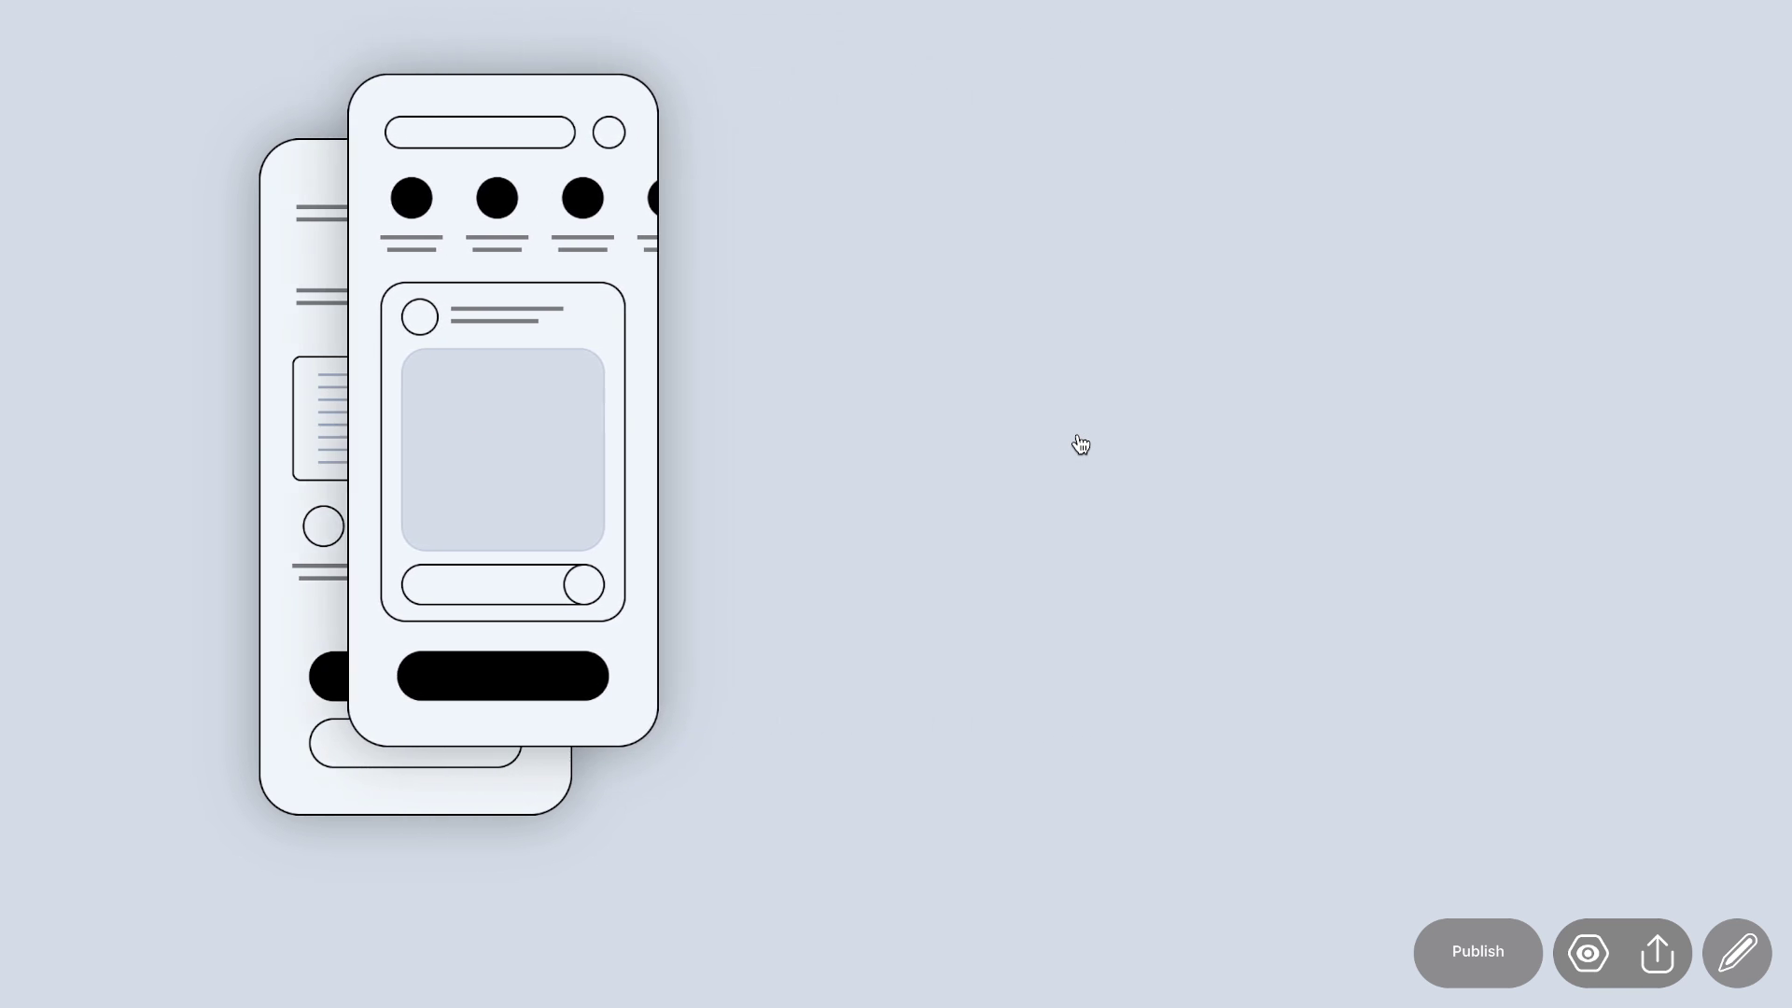
{"action": "left_click", "coordinate": [508, 485]}
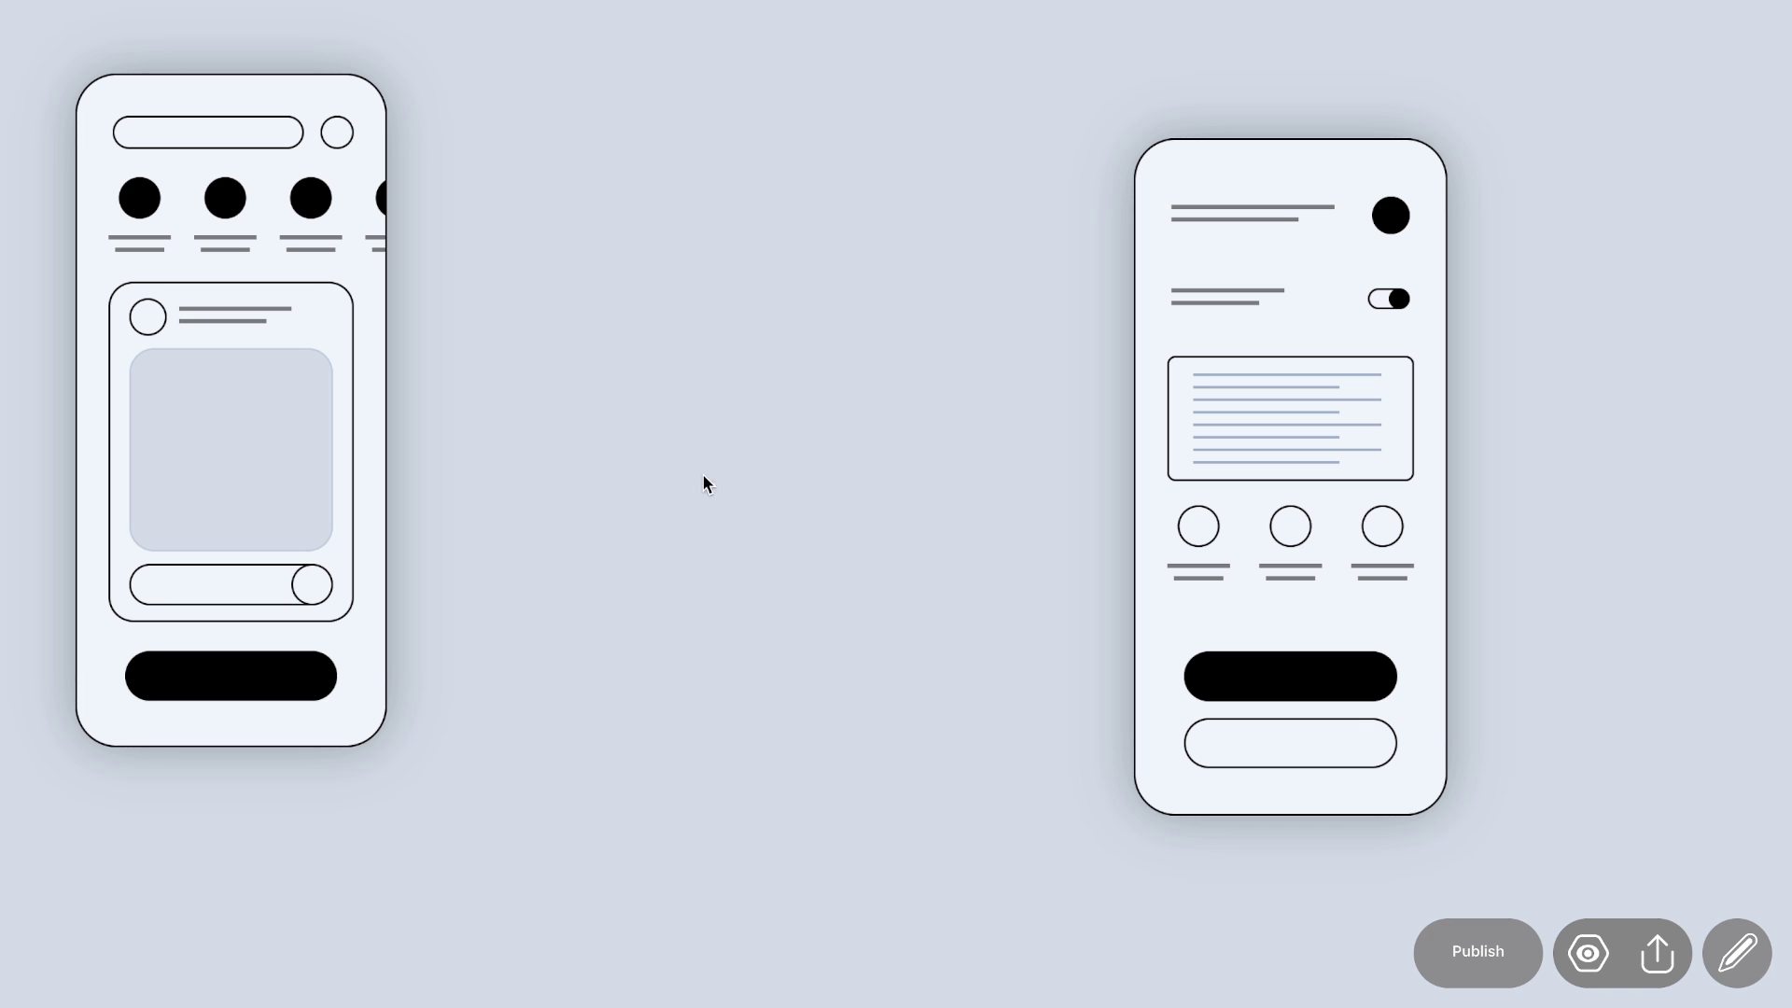
{"action": "left_click", "coordinate": [1272, 507]}
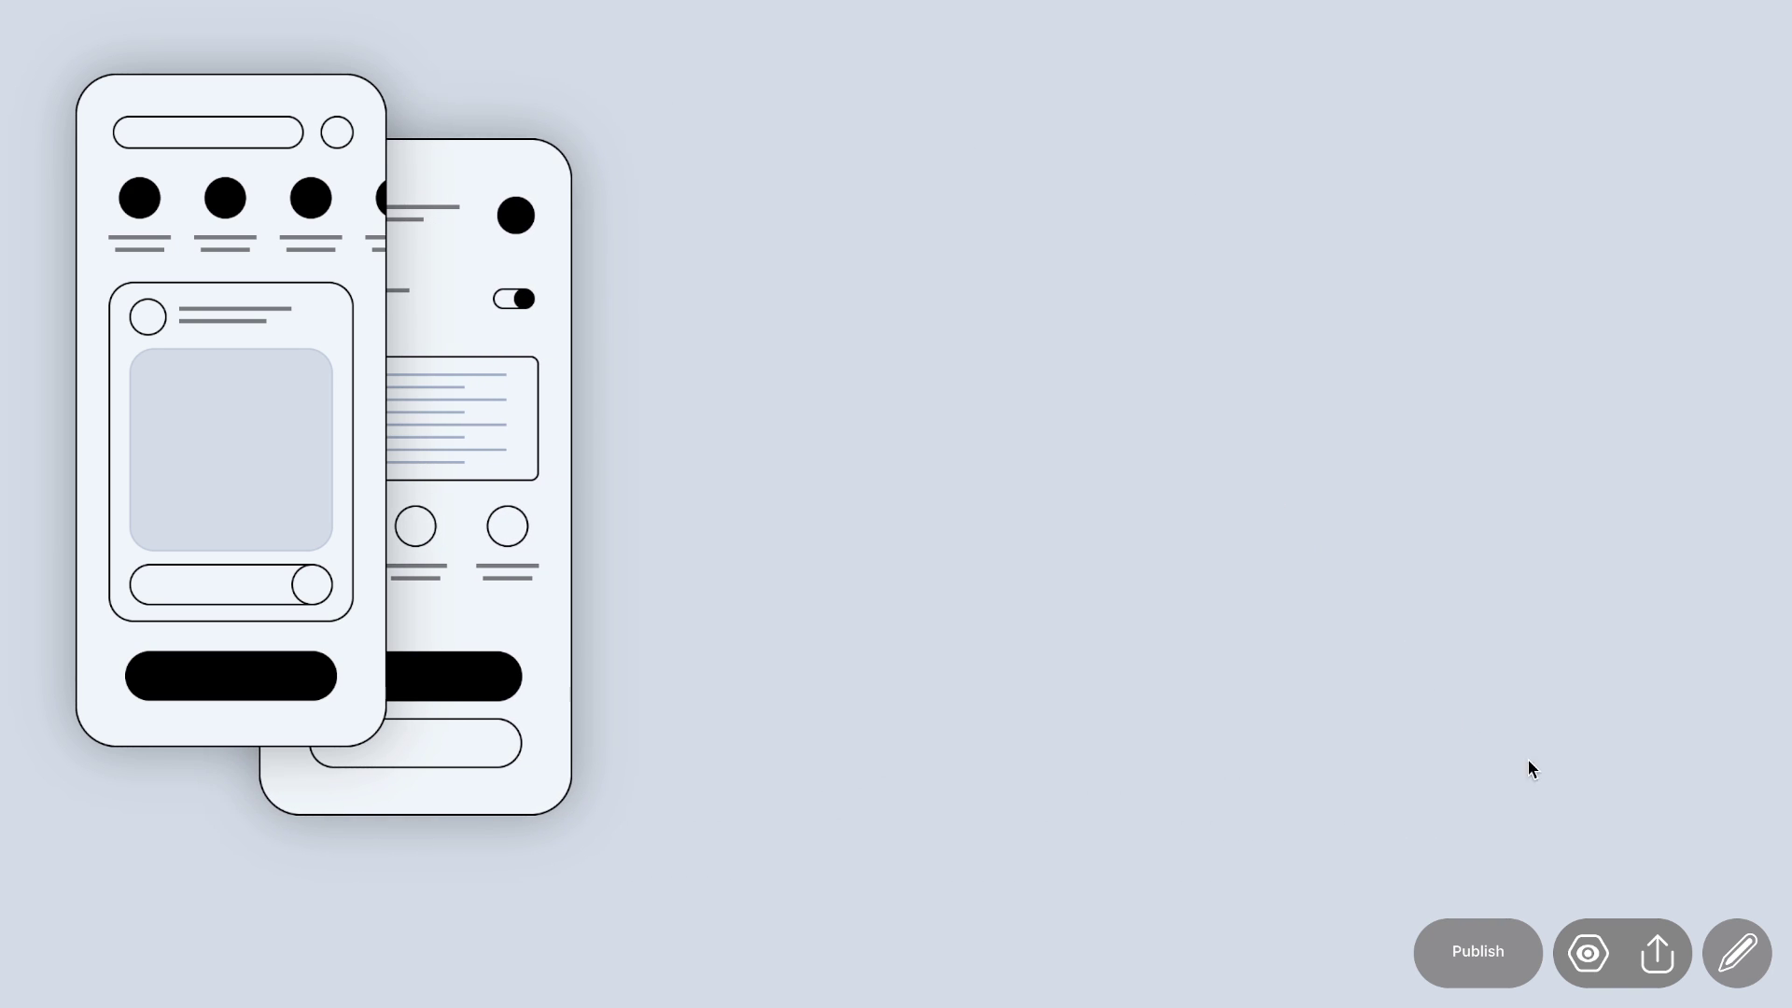
Back in the editor, set the Click animation's easing to Ease in.
{"action": "left_click", "coordinate": [1737, 953]}
{"action": "left_click", "coordinate": [1543, 364]}
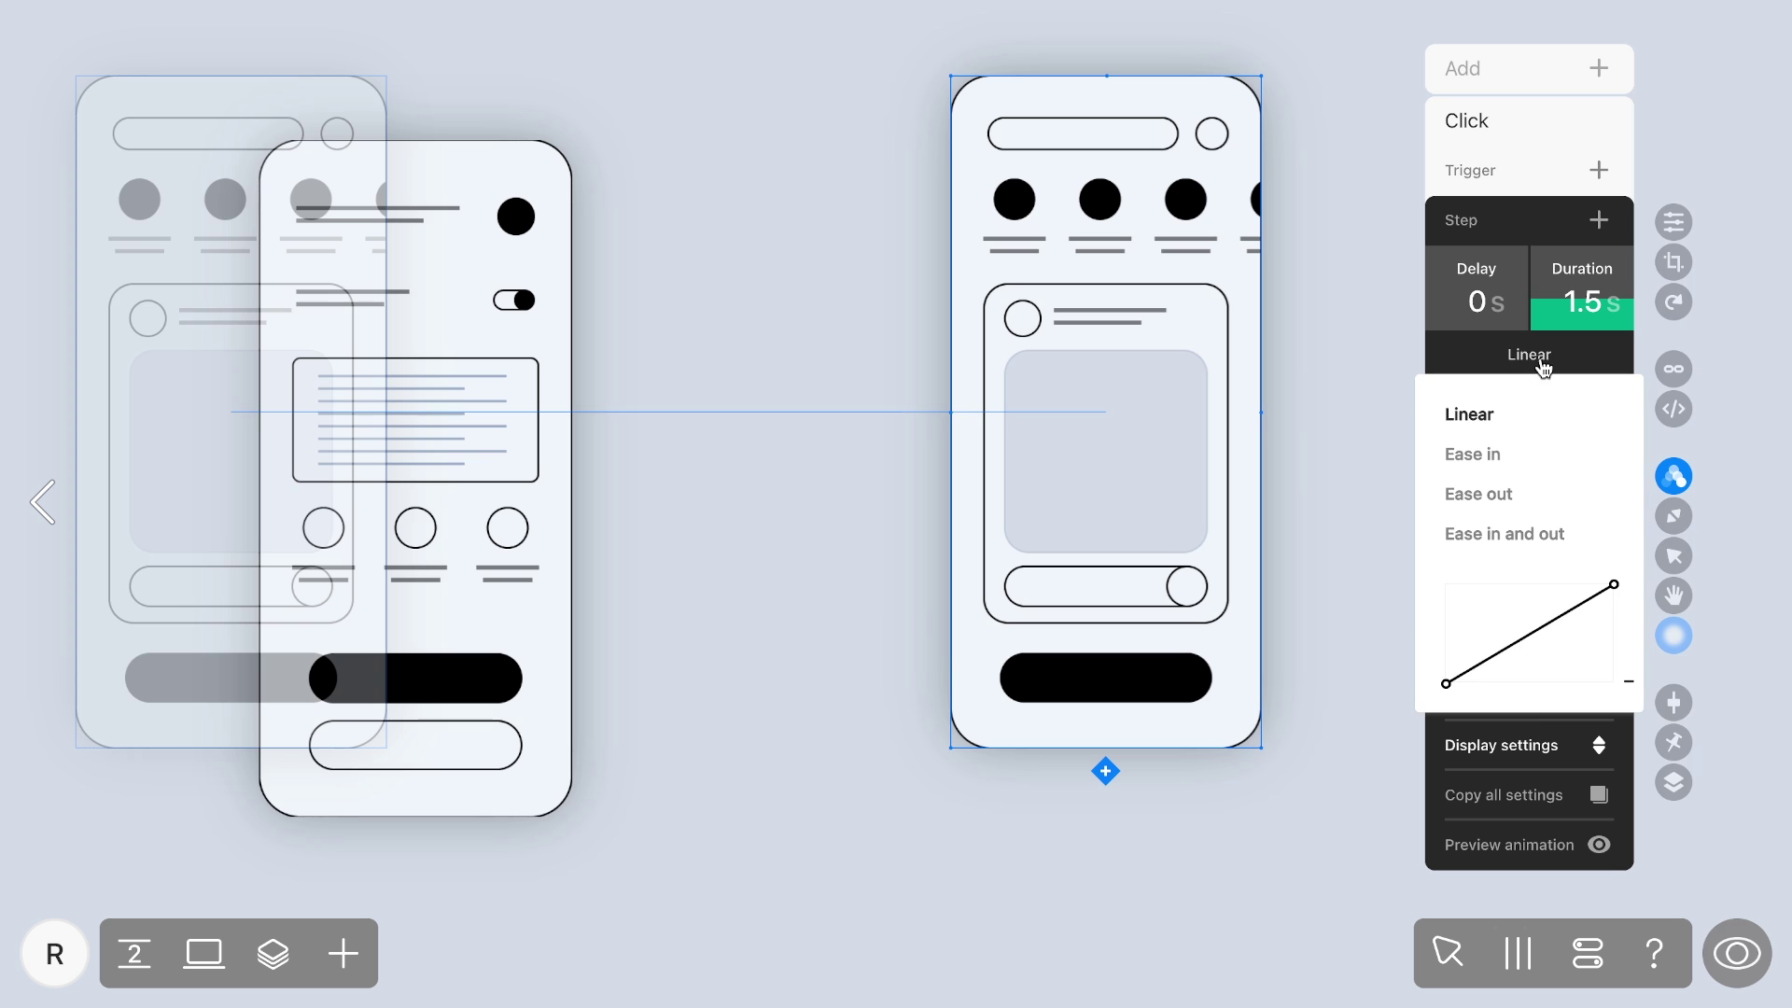
{"action": "left_click", "coordinate": [1494, 455]}
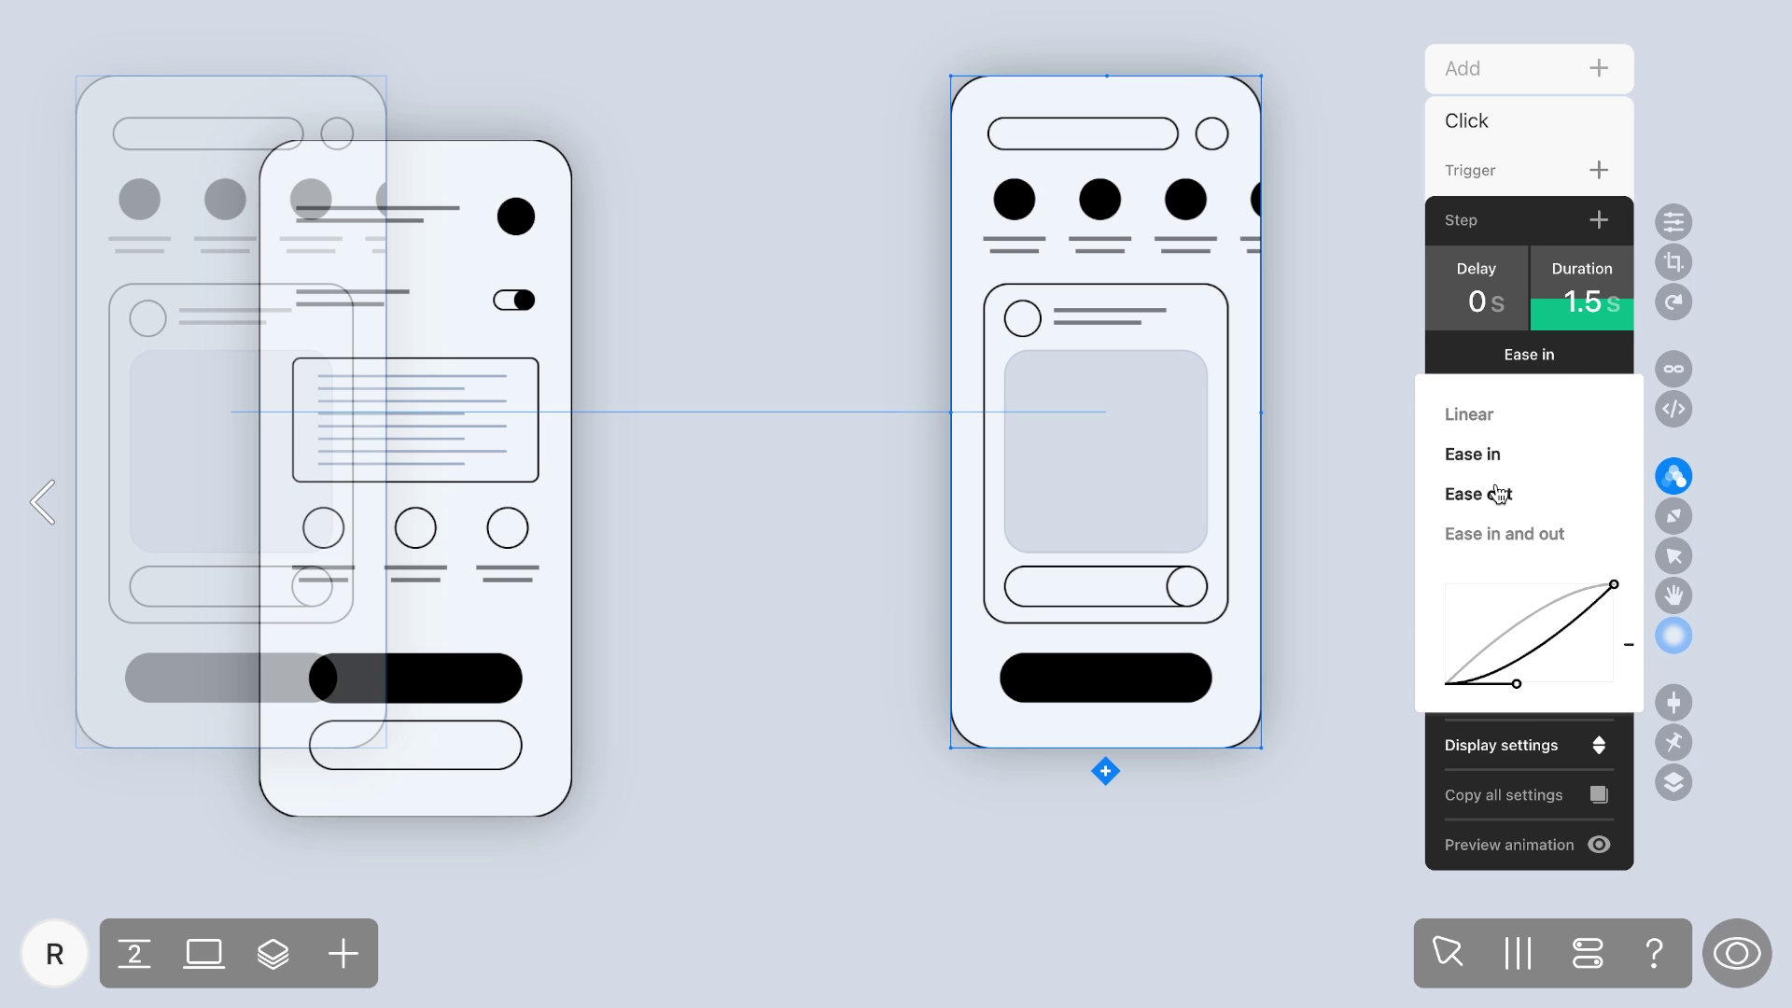
Pick Ease out, then drag both curve handles into a custom easing curve.
{"action": "left_click", "coordinate": [1499, 495]}
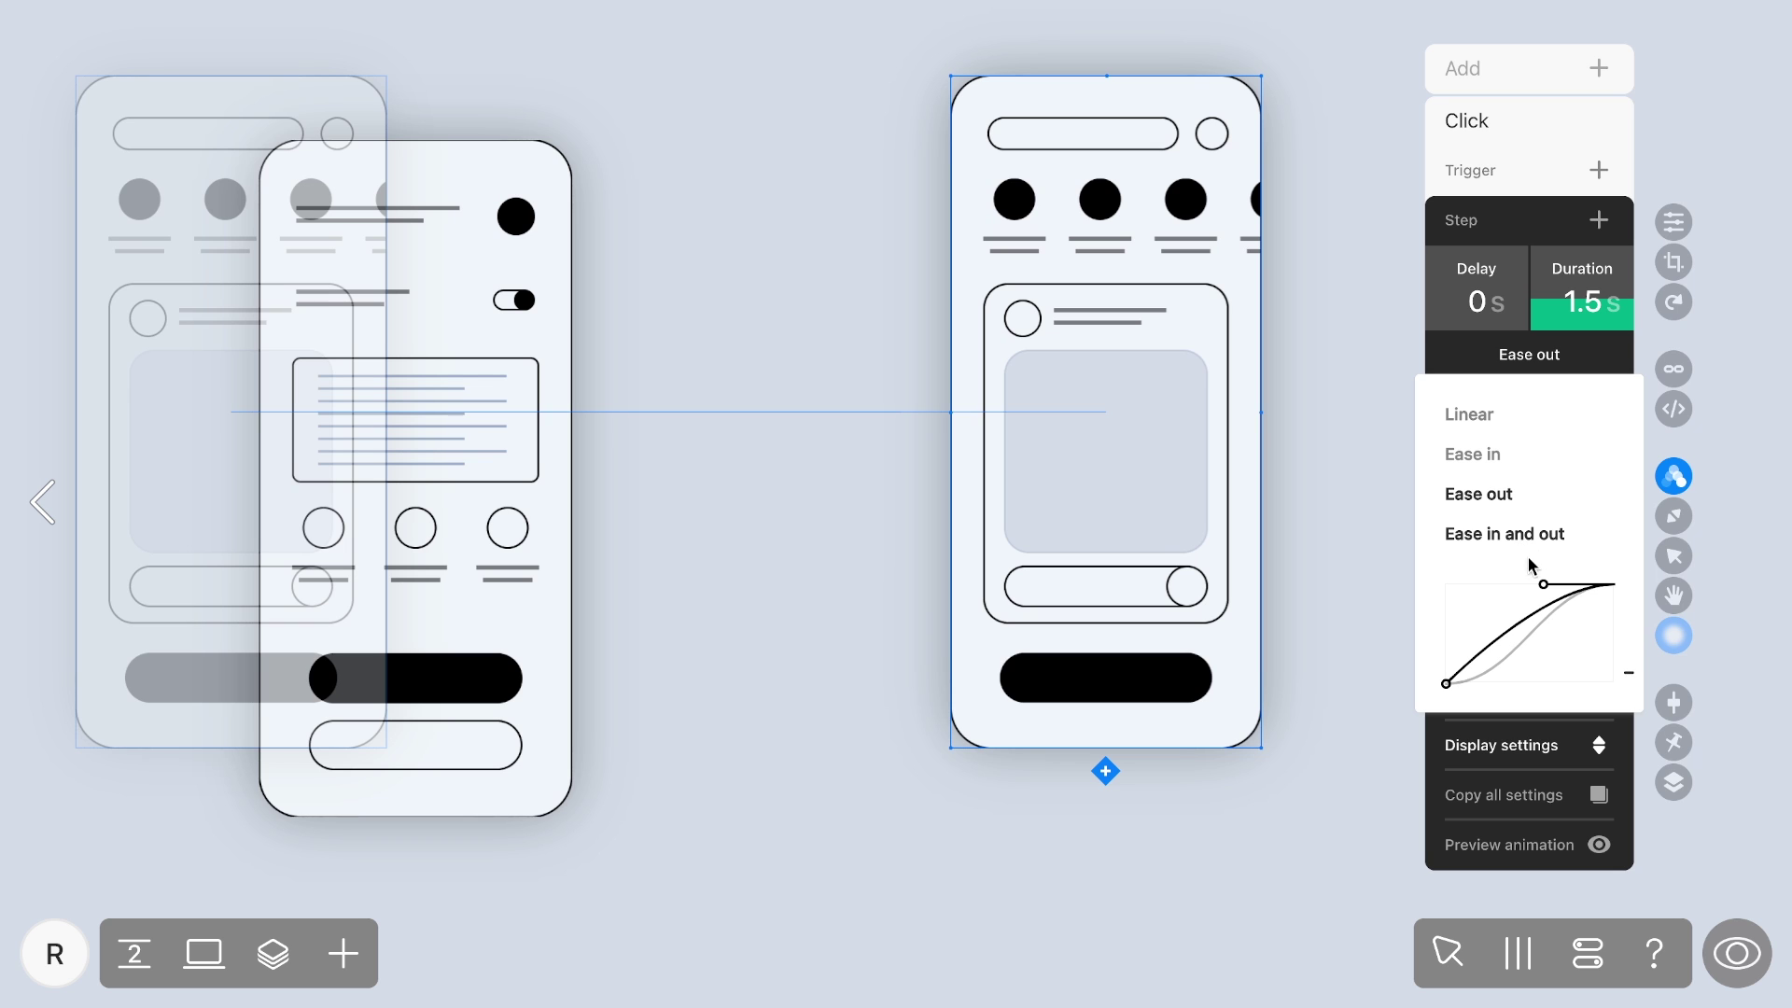
{"action": "left_click_drag", "start_coordinate": [1544, 585], "coordinate": [1576, 661]}
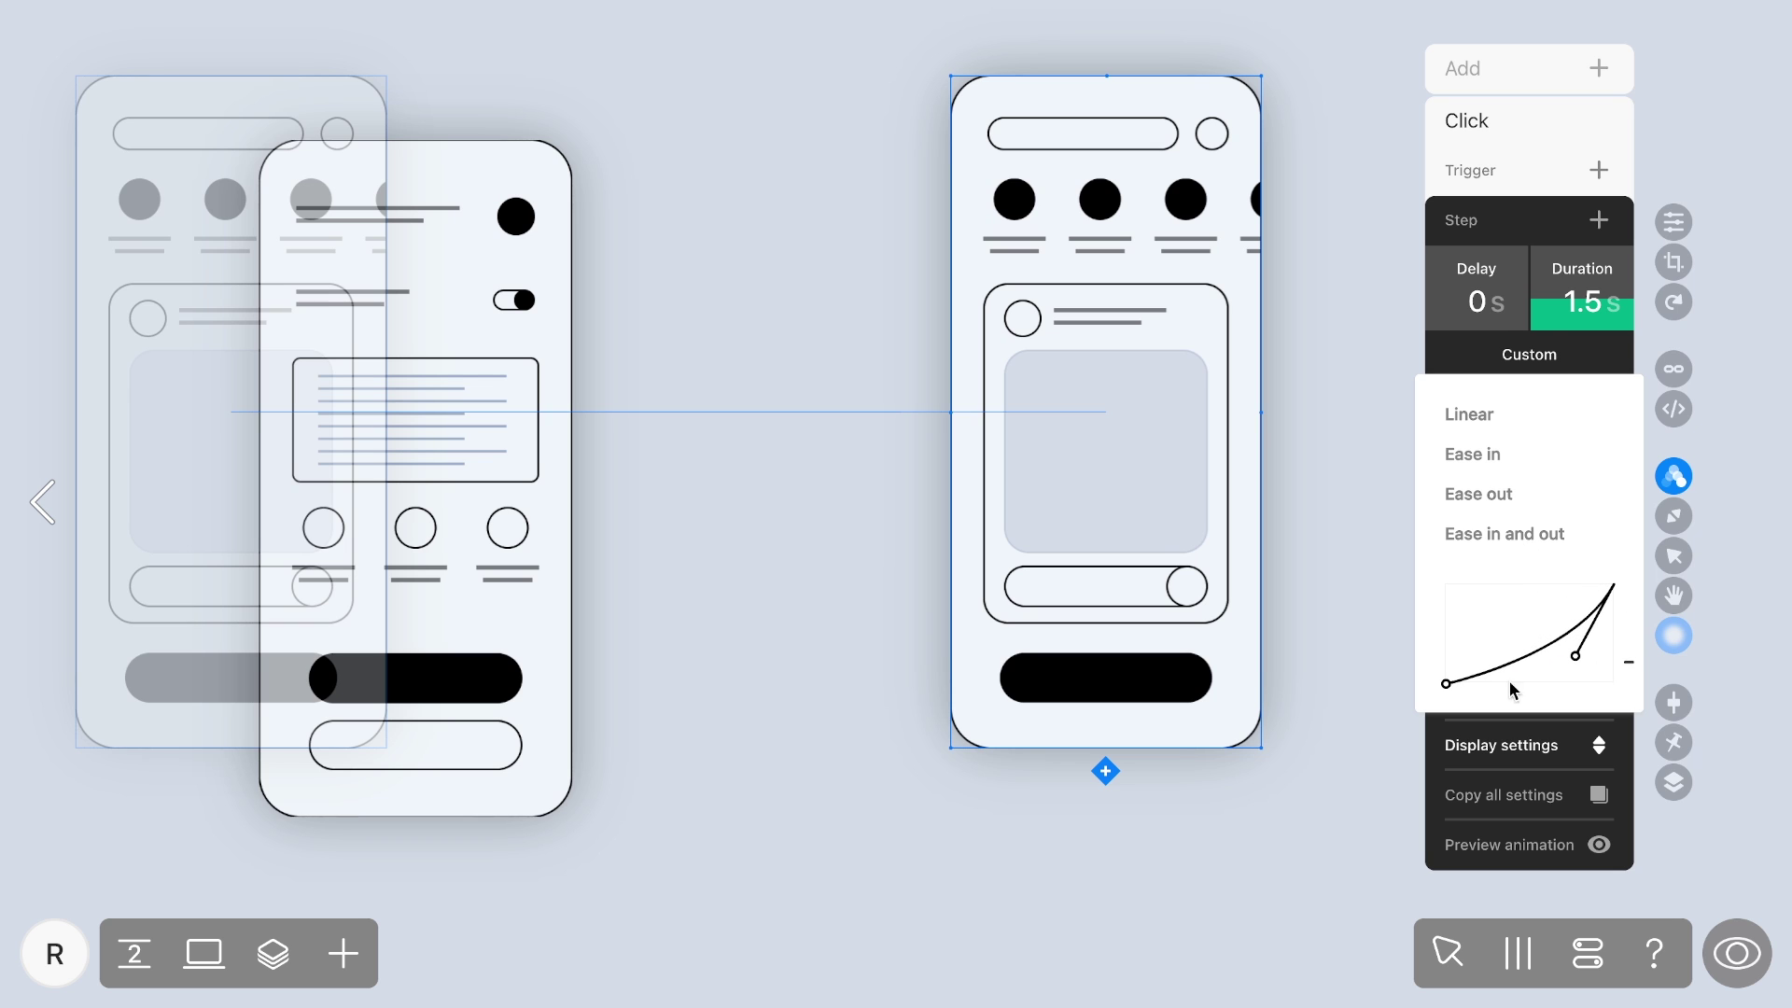
{"action": "left_click_drag", "start_coordinate": [1446, 683], "coordinate": [1461, 604]}
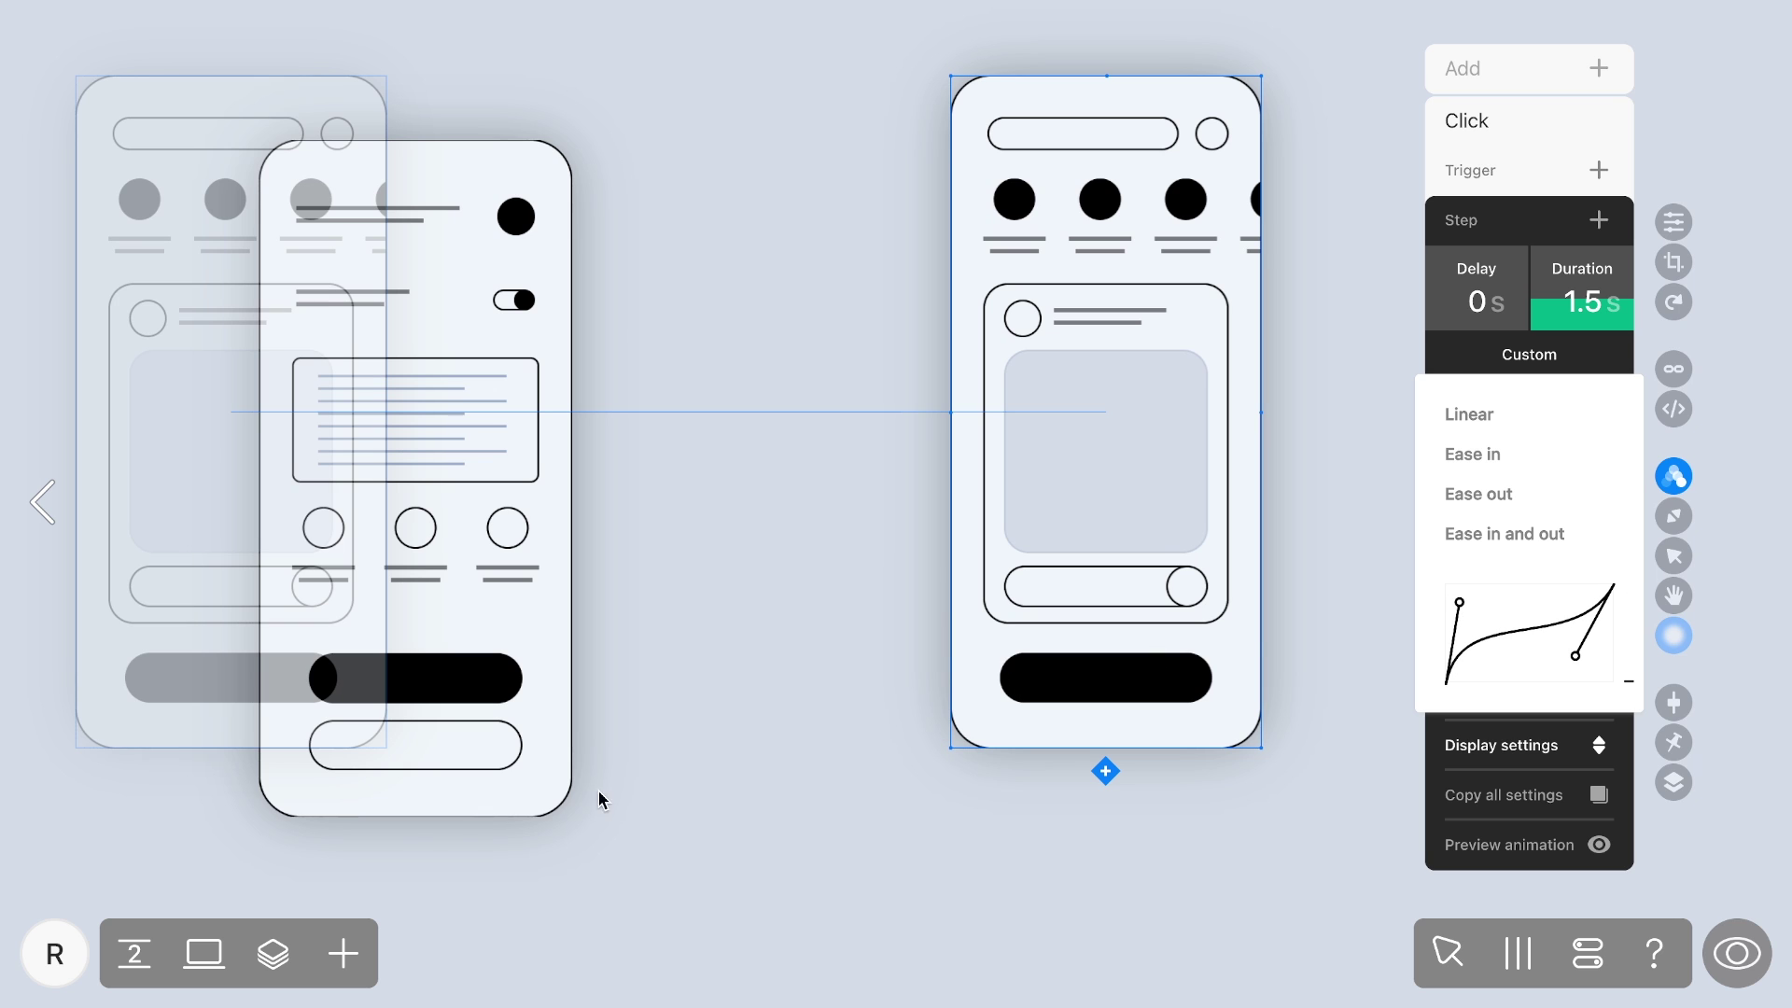
{"action": "left_click", "coordinate": [131, 952]}
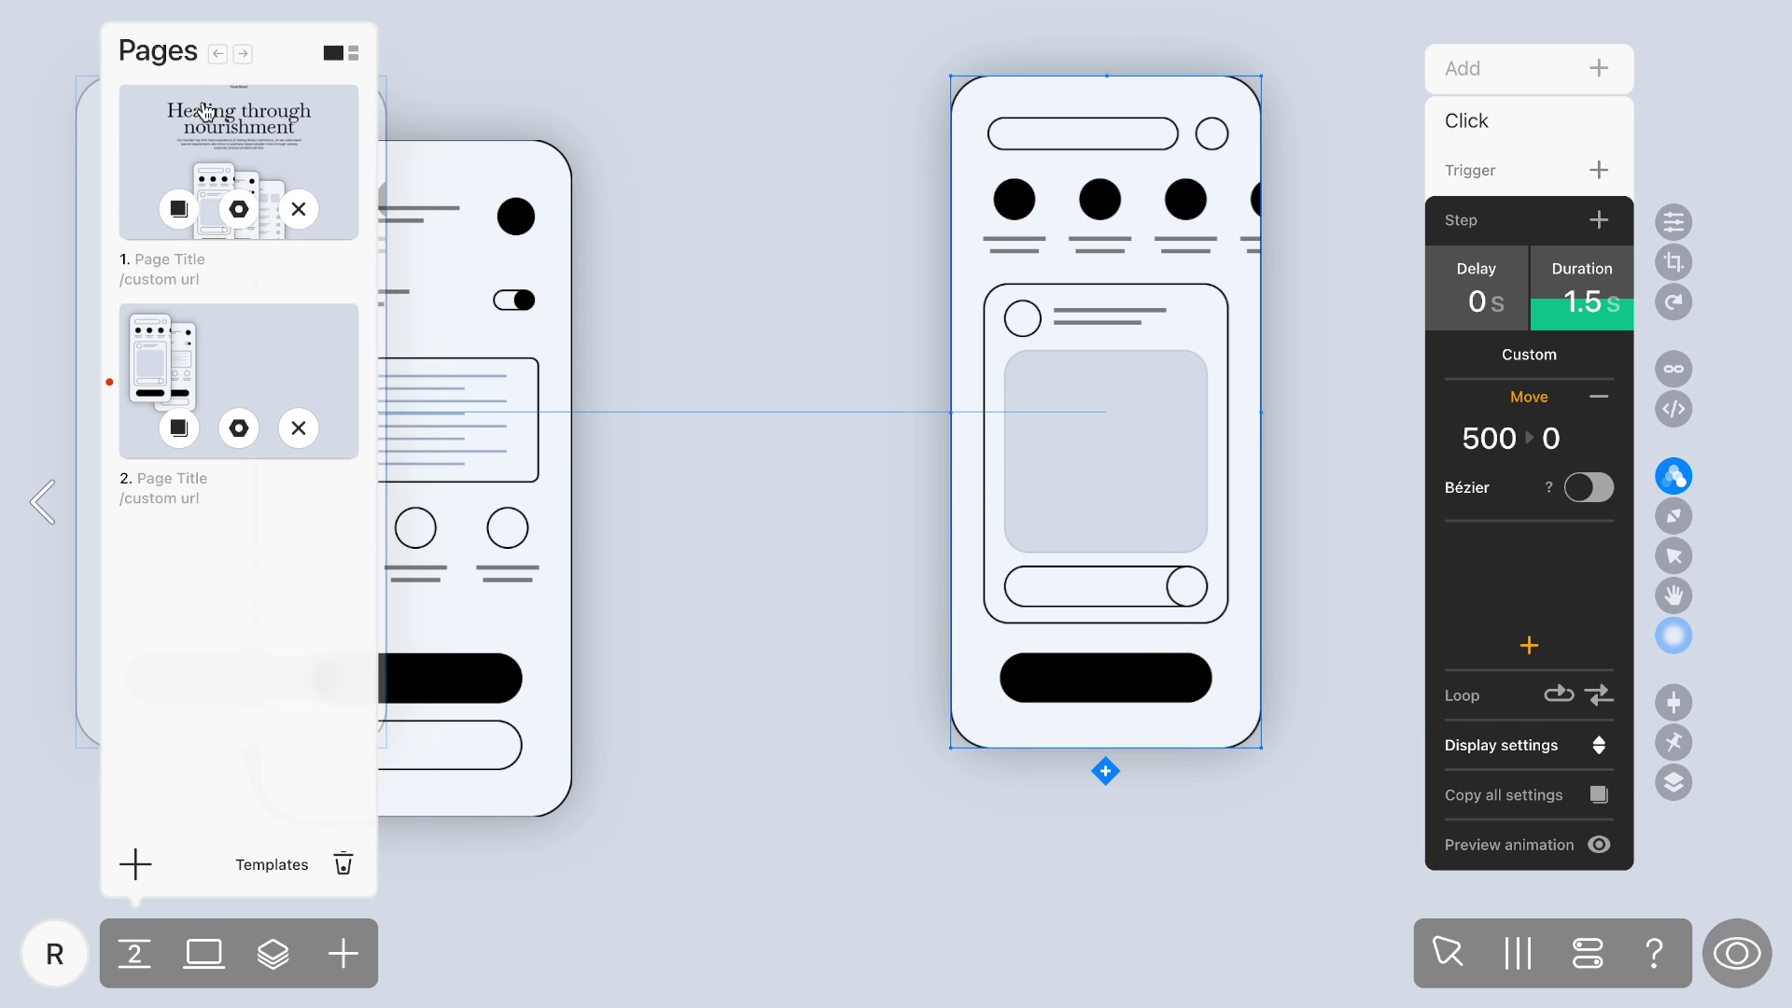
On page 1, enable Bézier and bend the left phone's motion path, then preview.
{"action": "left_click", "coordinate": [154, 355]}
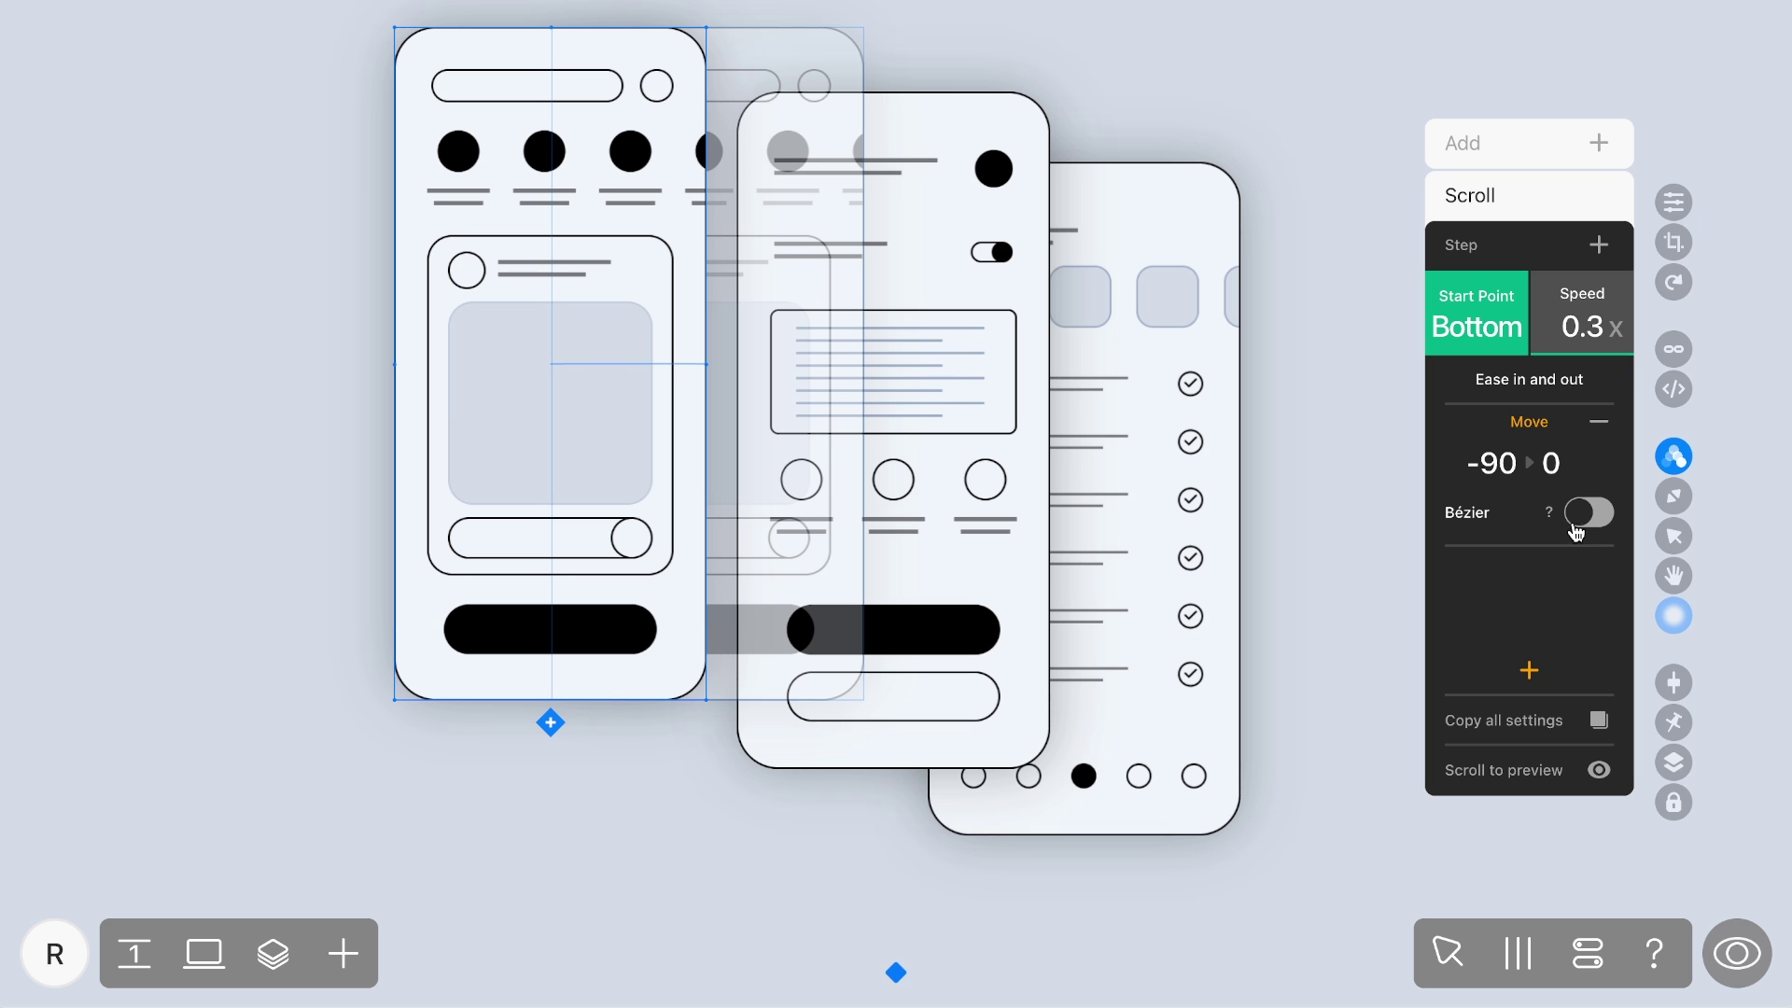
{"action": "left_click", "coordinate": [1590, 514]}
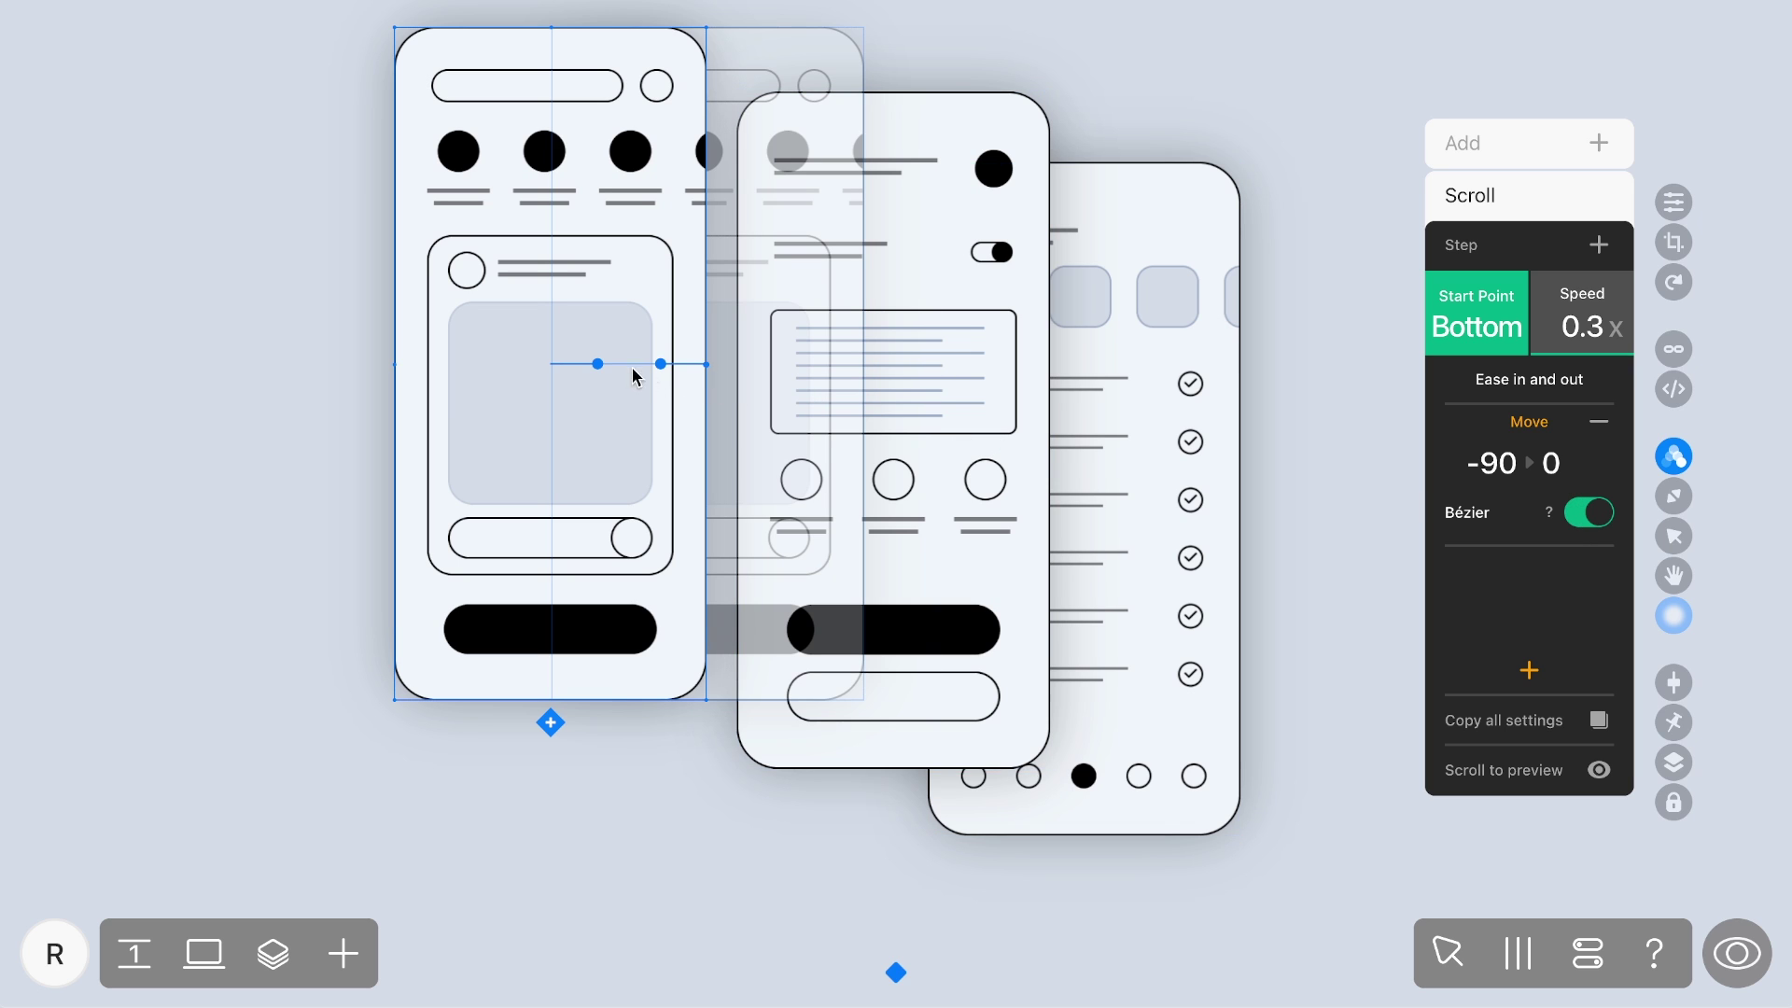
{"action": "left_click_drag", "start_coordinate": [598, 363], "coordinate": [12, 867]}
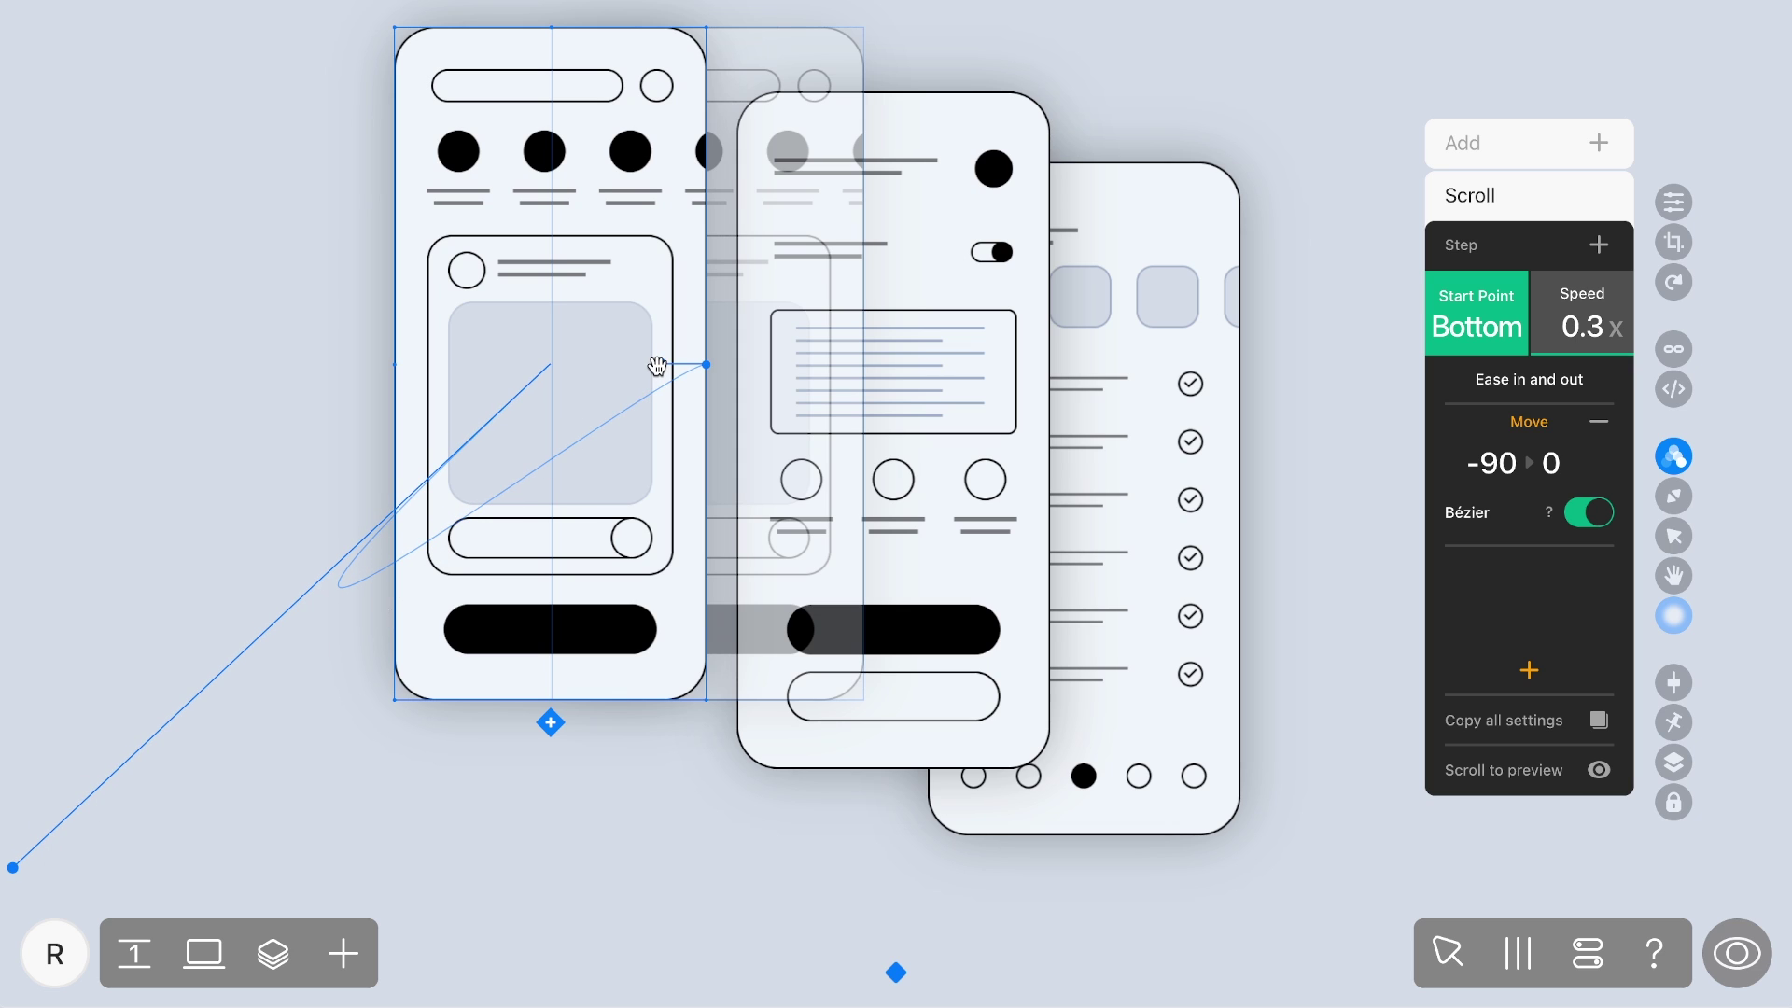
{"action": "left_click_drag", "start_coordinate": [661, 363], "coordinate": [869, 952]}
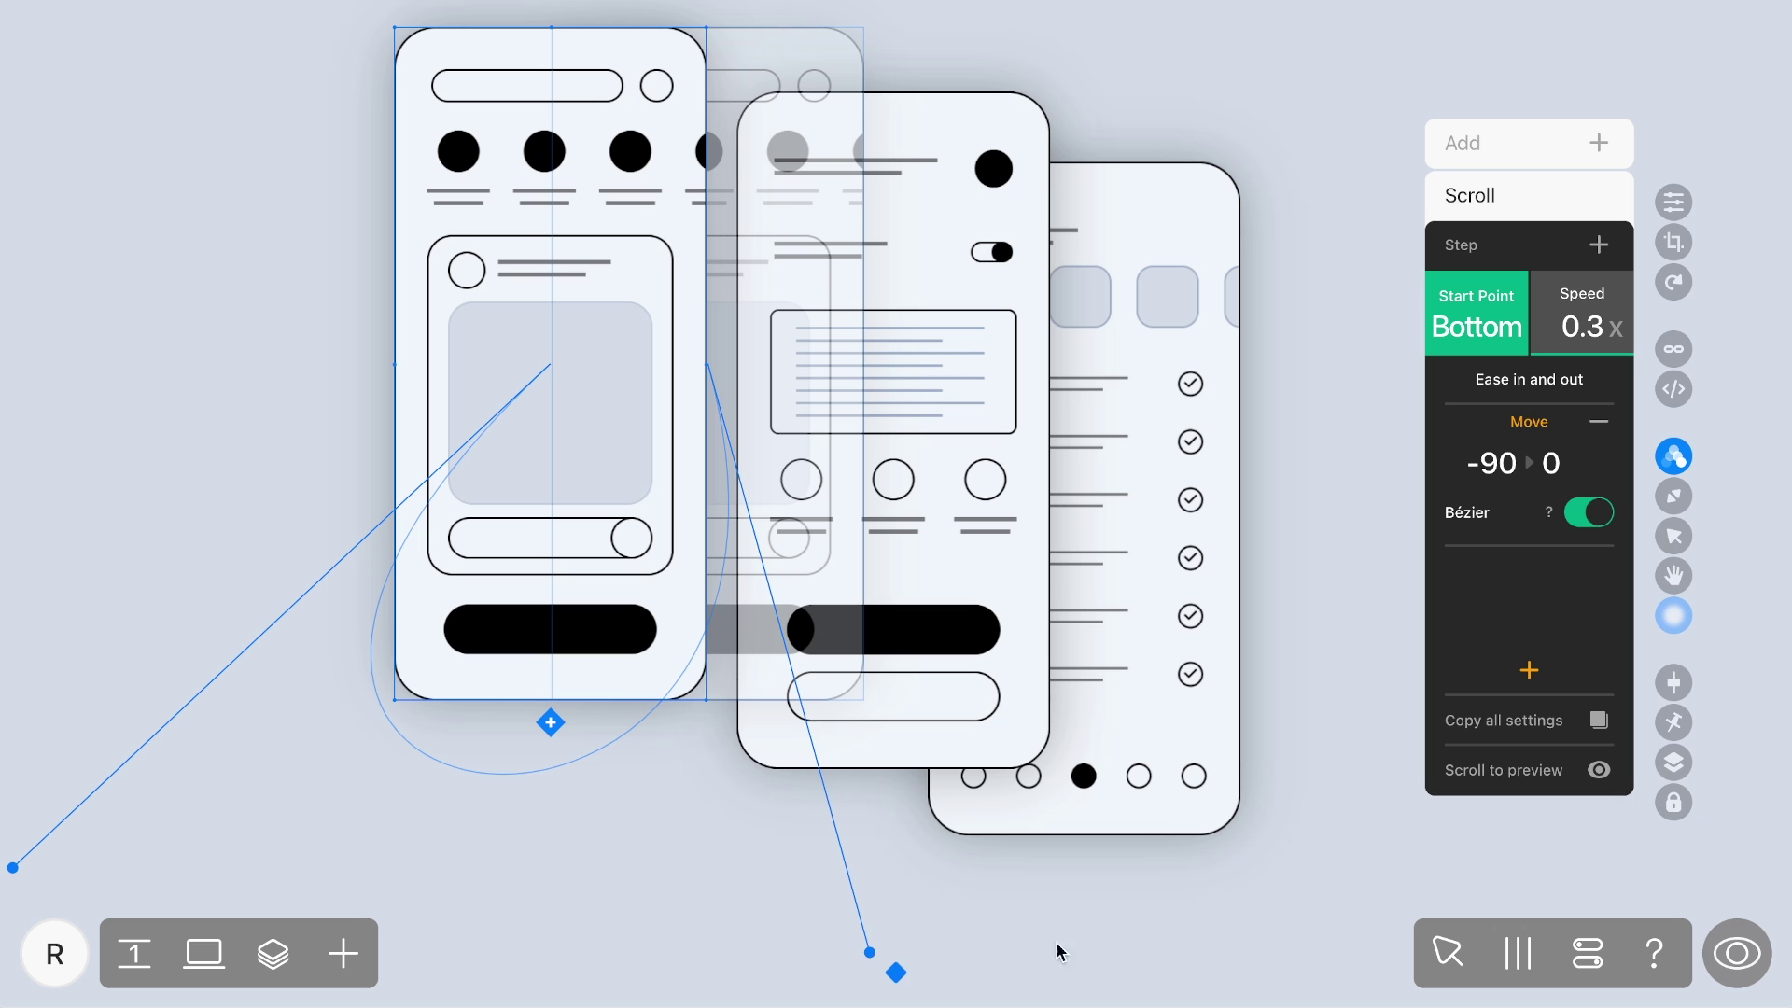
{"action": "left_click", "coordinate": [1738, 953]}
{"action": "scroll", "coordinate": [1649, 743], "scroll_direction": "down", "scroll_amount": 3}
{"action": "scroll", "coordinate": [1651, 746], "scroll_direction": "down", "scroll_amount": 2}
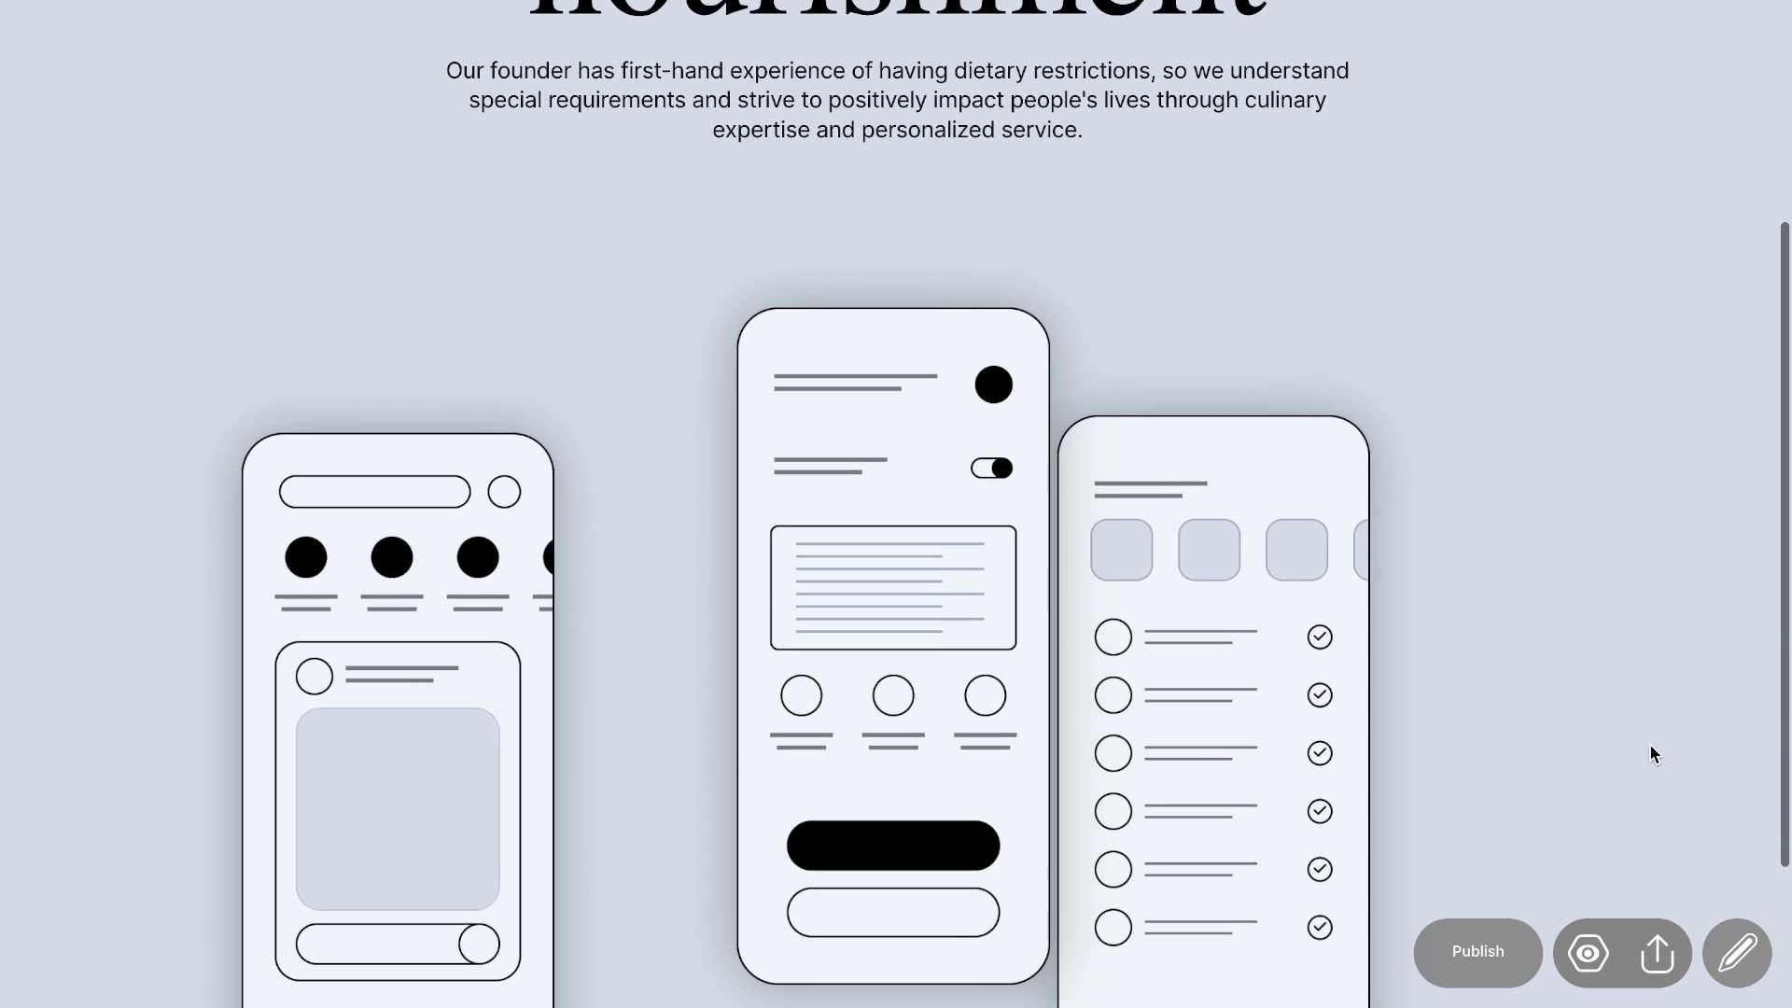
{"action": "scroll", "coordinate": [1651, 746], "scroll_direction": "up", "scroll_amount": 1}
{"action": "scroll", "coordinate": [1650, 754], "scroll_direction": "up", "scroll_amount": 3}
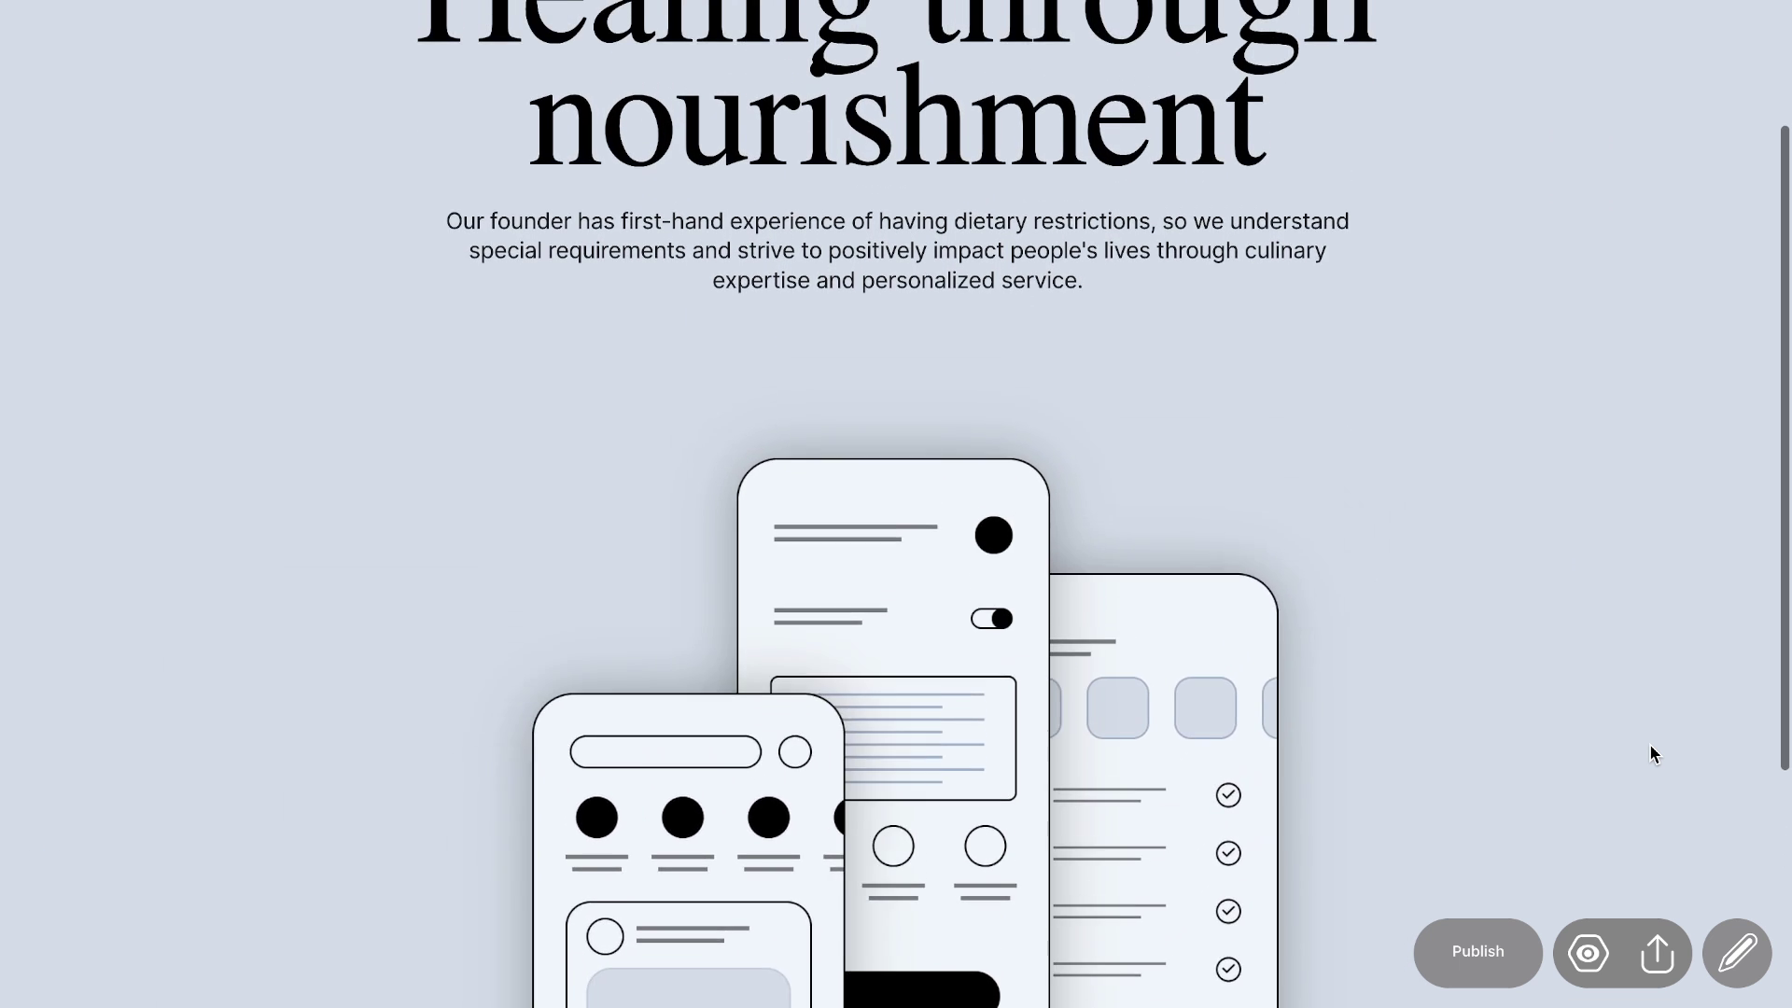
{"action": "scroll", "coordinate": [1650, 747], "scroll_direction": "down", "scroll_amount": 5}
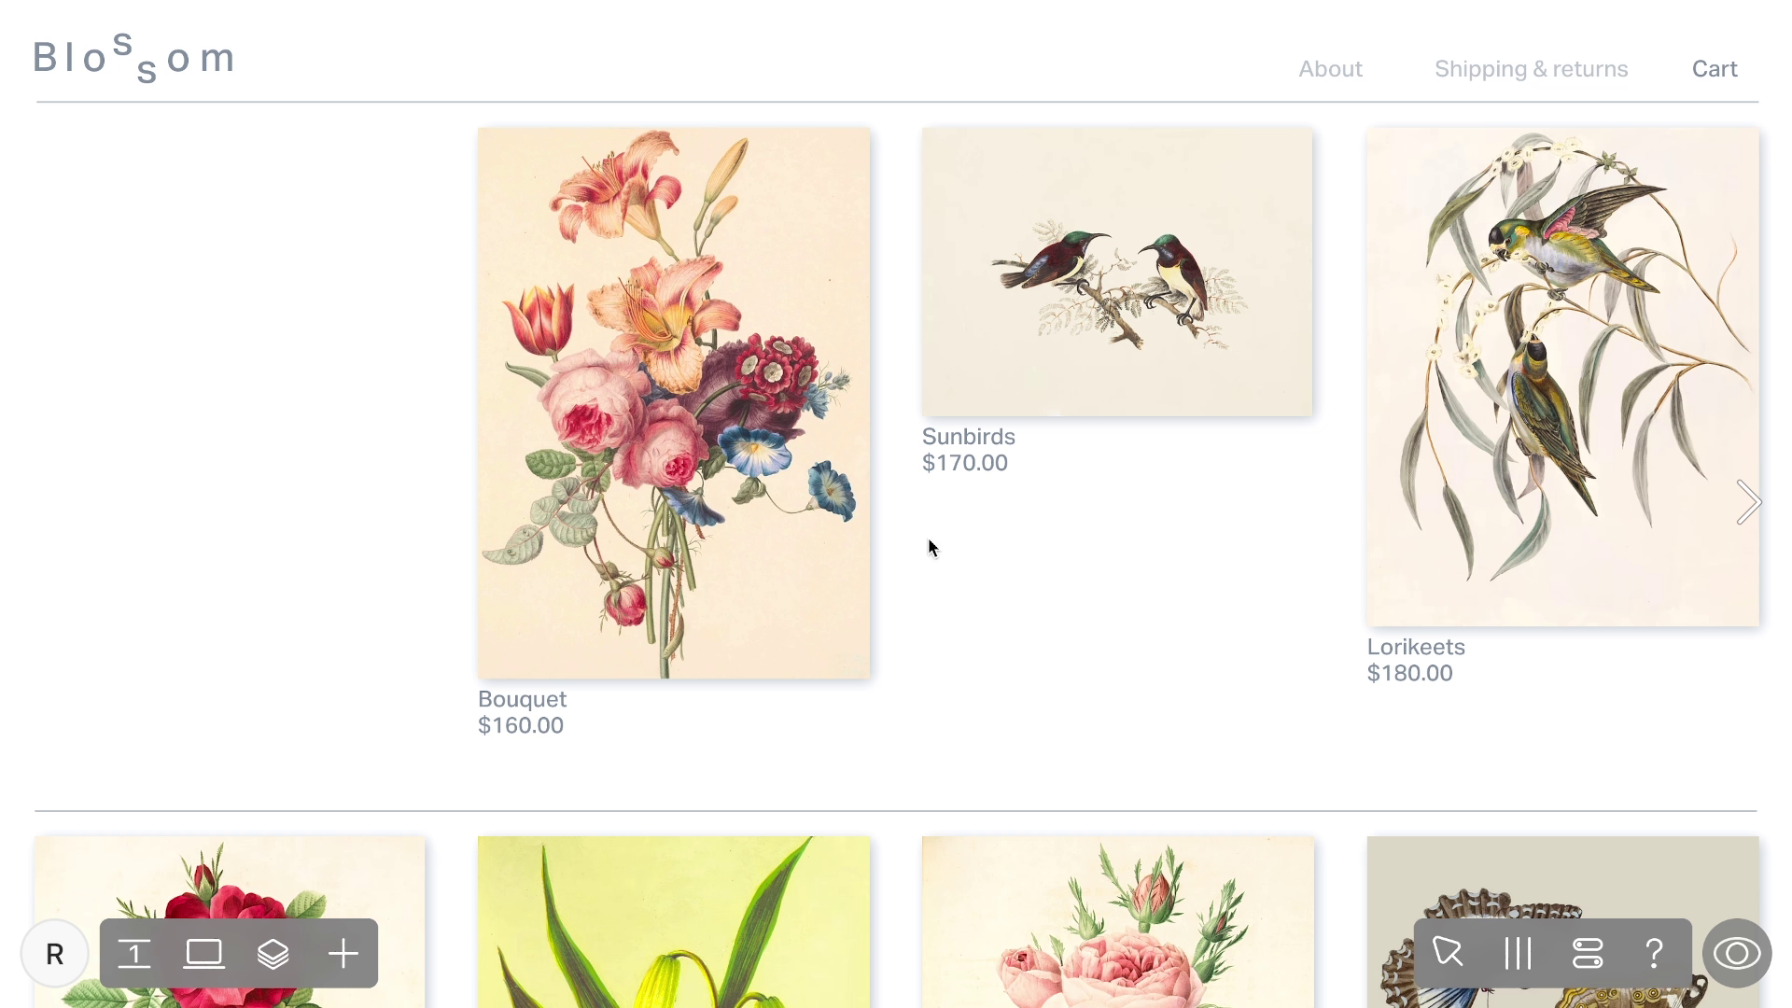
Give the Bouquet image a Hover Rotate of 2° over 0.3 s and preview it.
{"action": "left_click", "coordinate": [754, 435]}
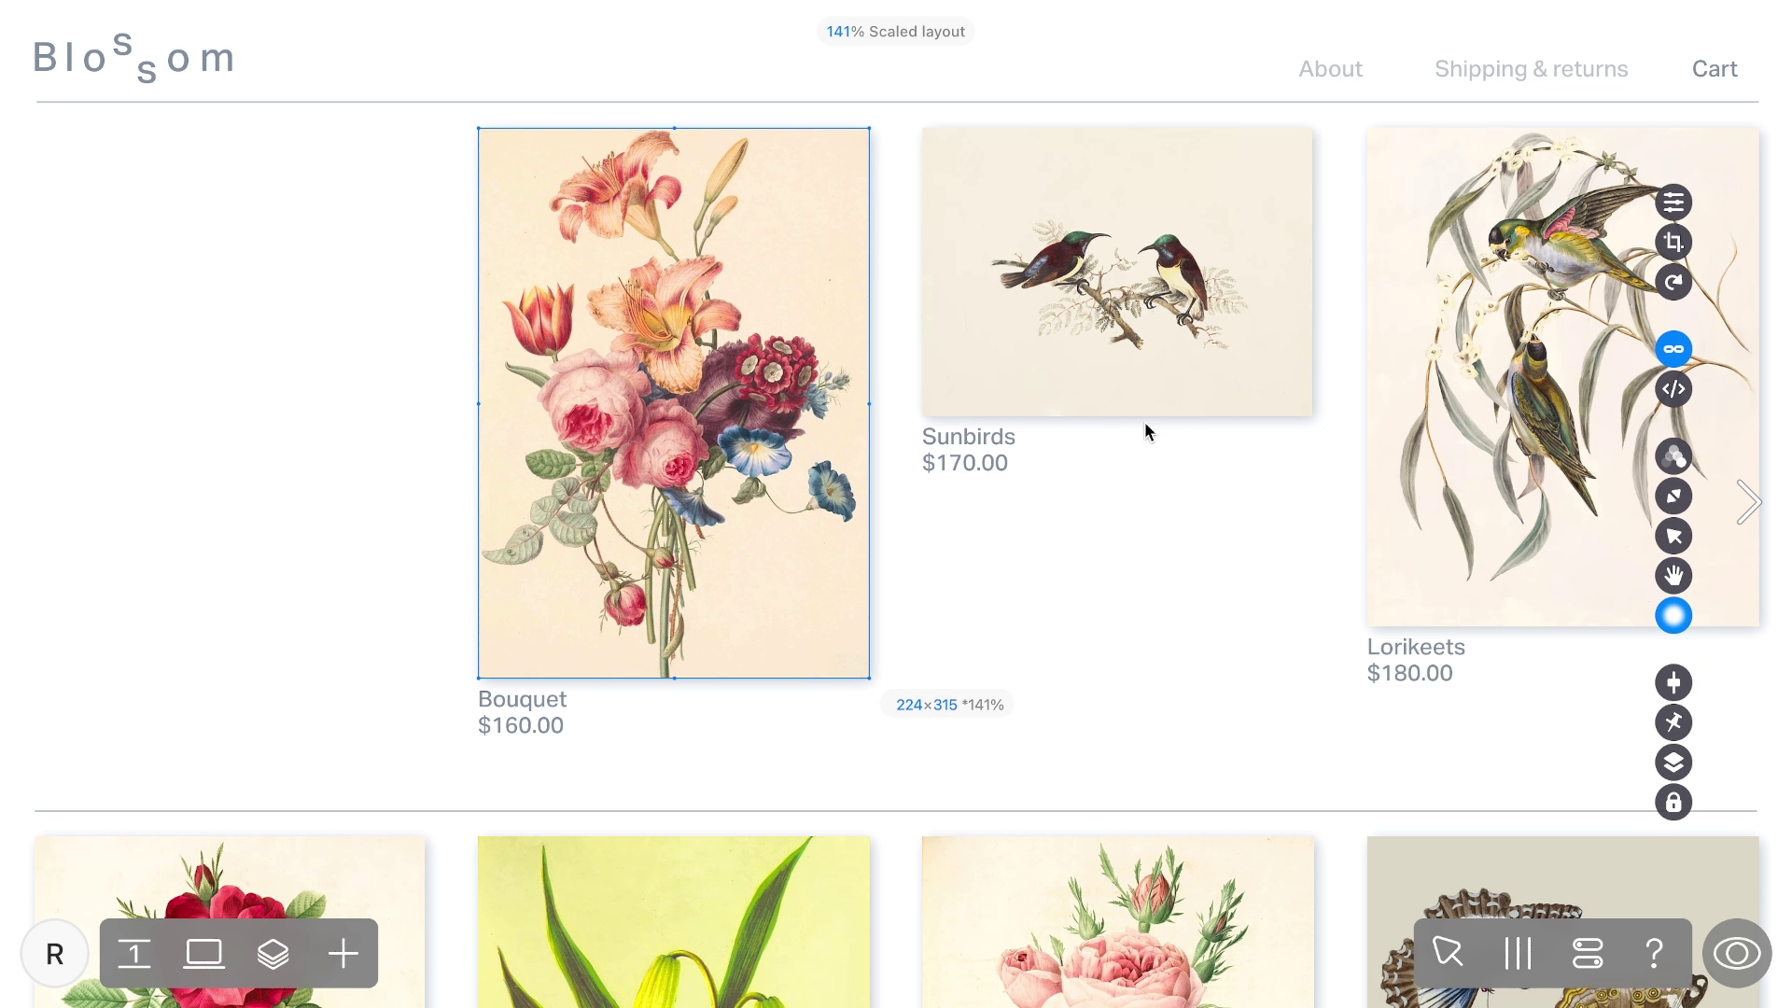
{"action": "left_click", "coordinate": [1674, 457]}
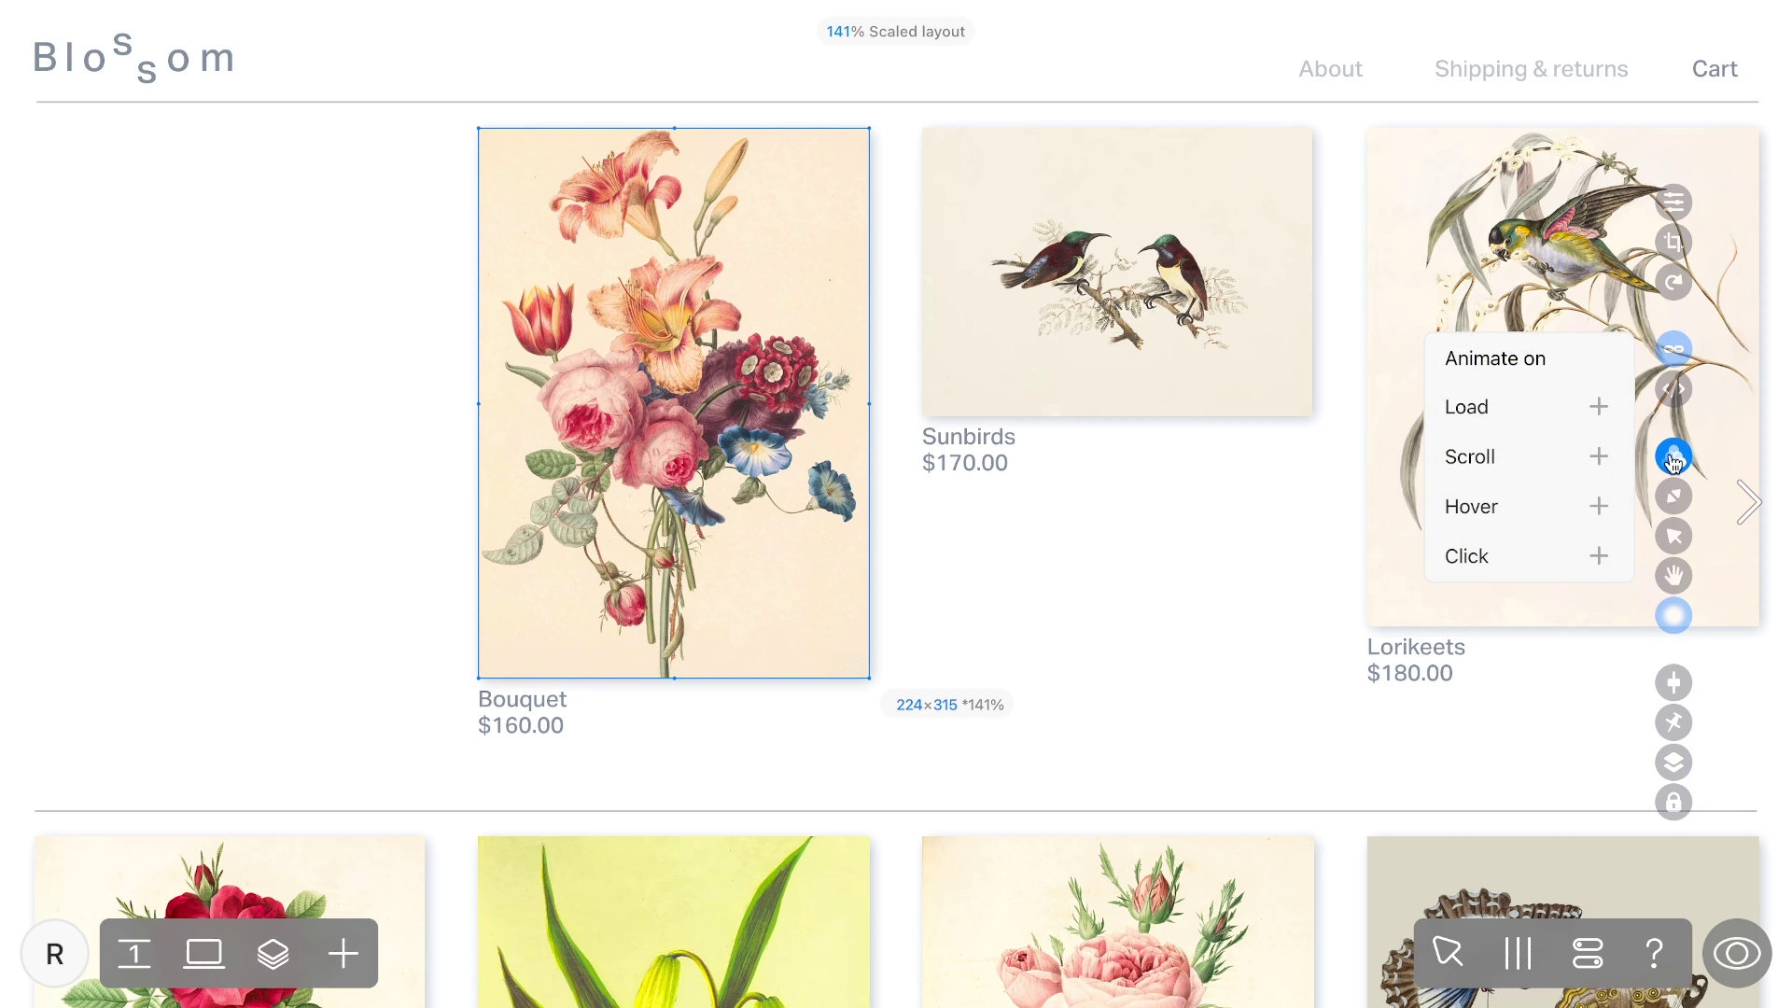
{"action": "left_click", "coordinate": [1538, 516]}
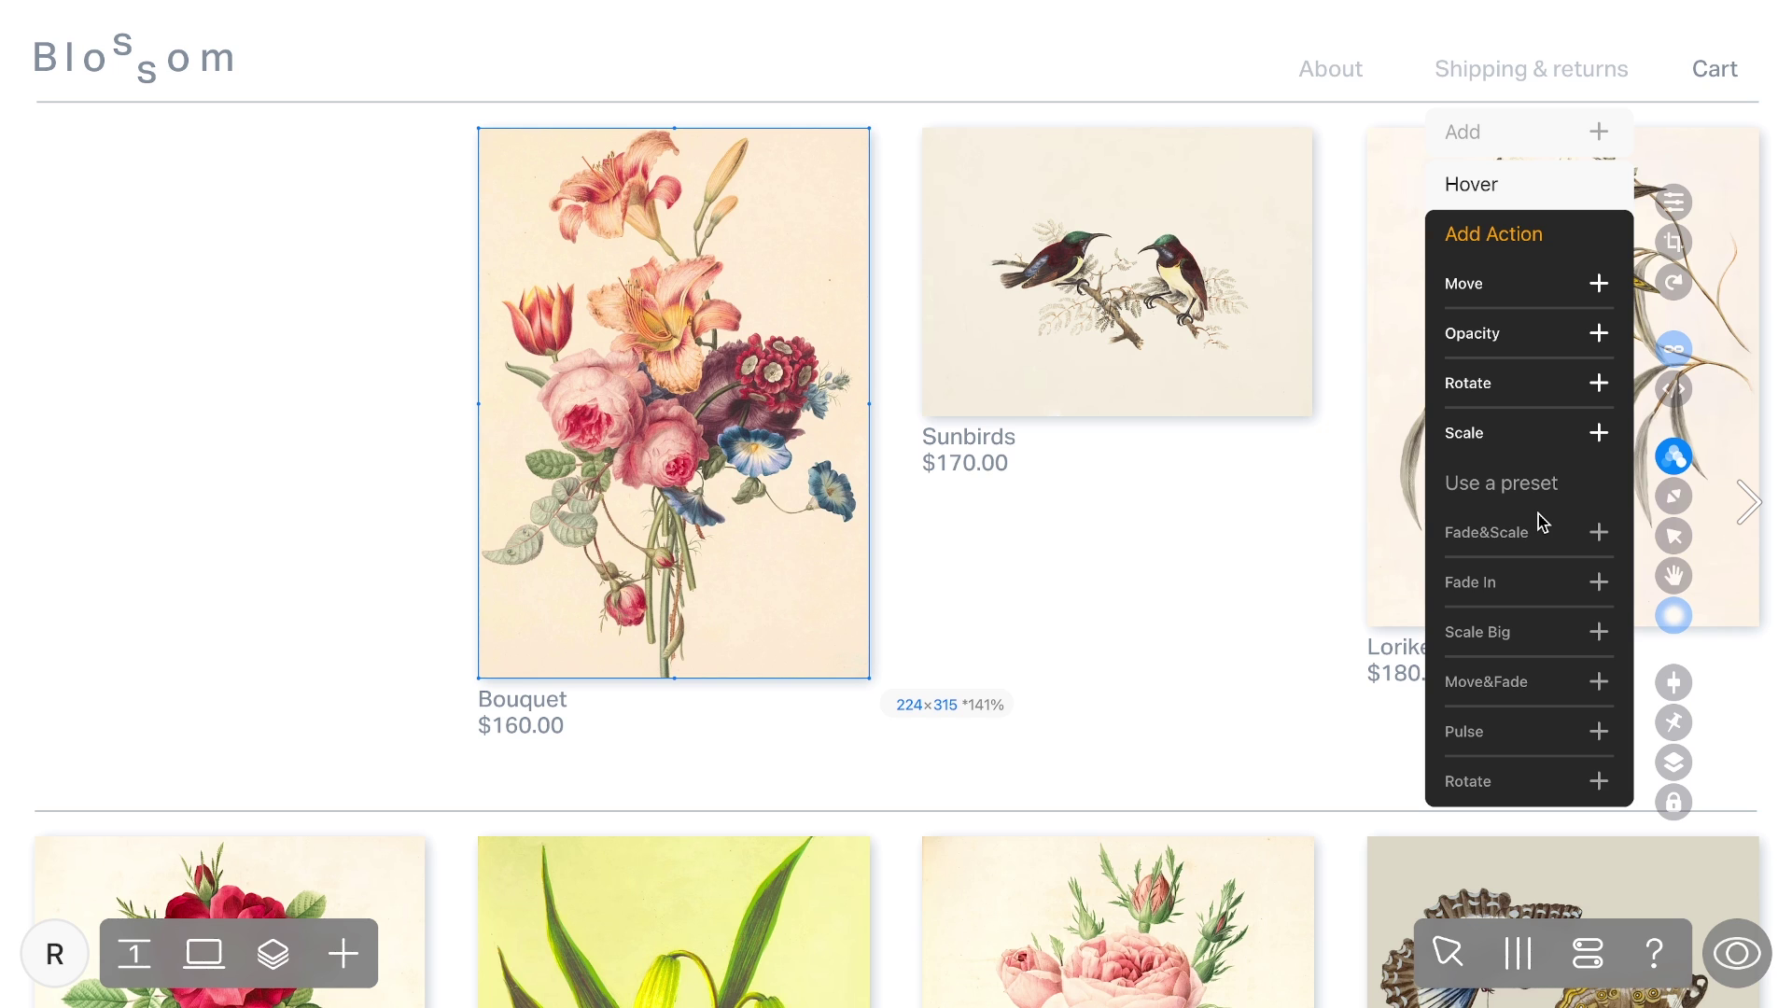
{"action": "left_click", "coordinate": [1540, 394]}
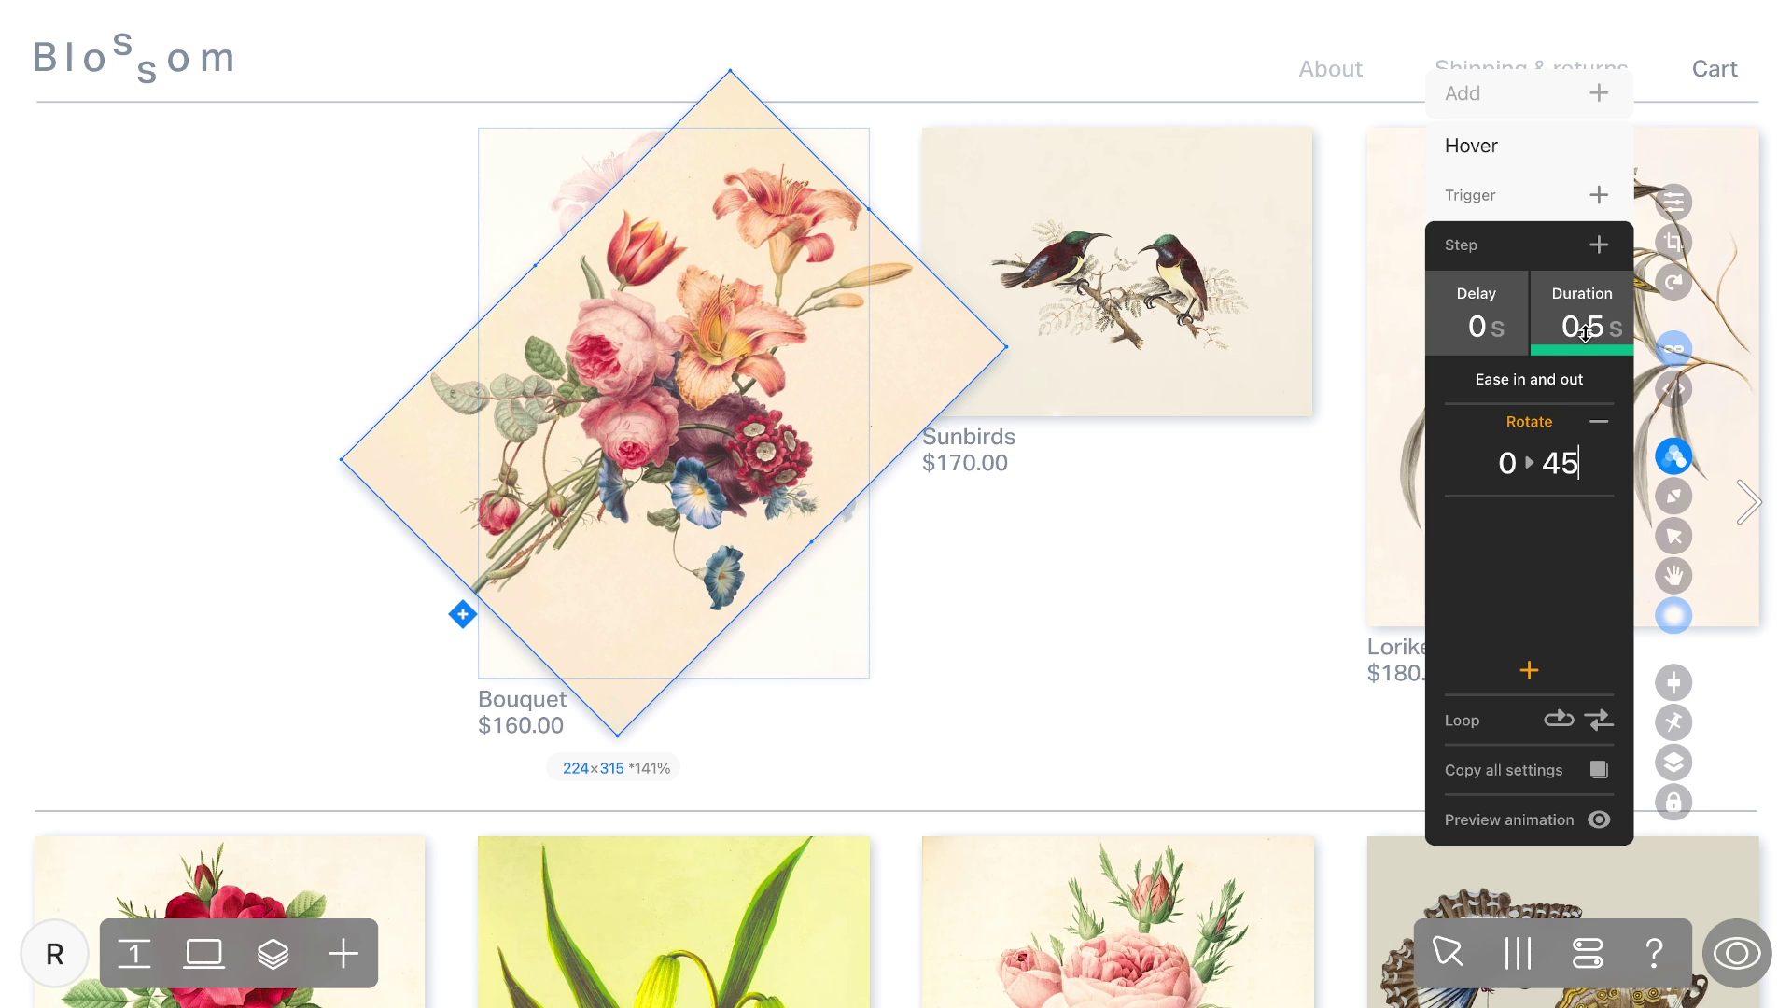
{"action": "left_click_drag", "start_coordinate": [1587, 331], "coordinate": [1587, 366]}
{"action": "double_click", "coordinate": [1561, 462]}
{"action": "type", "text": "2"}
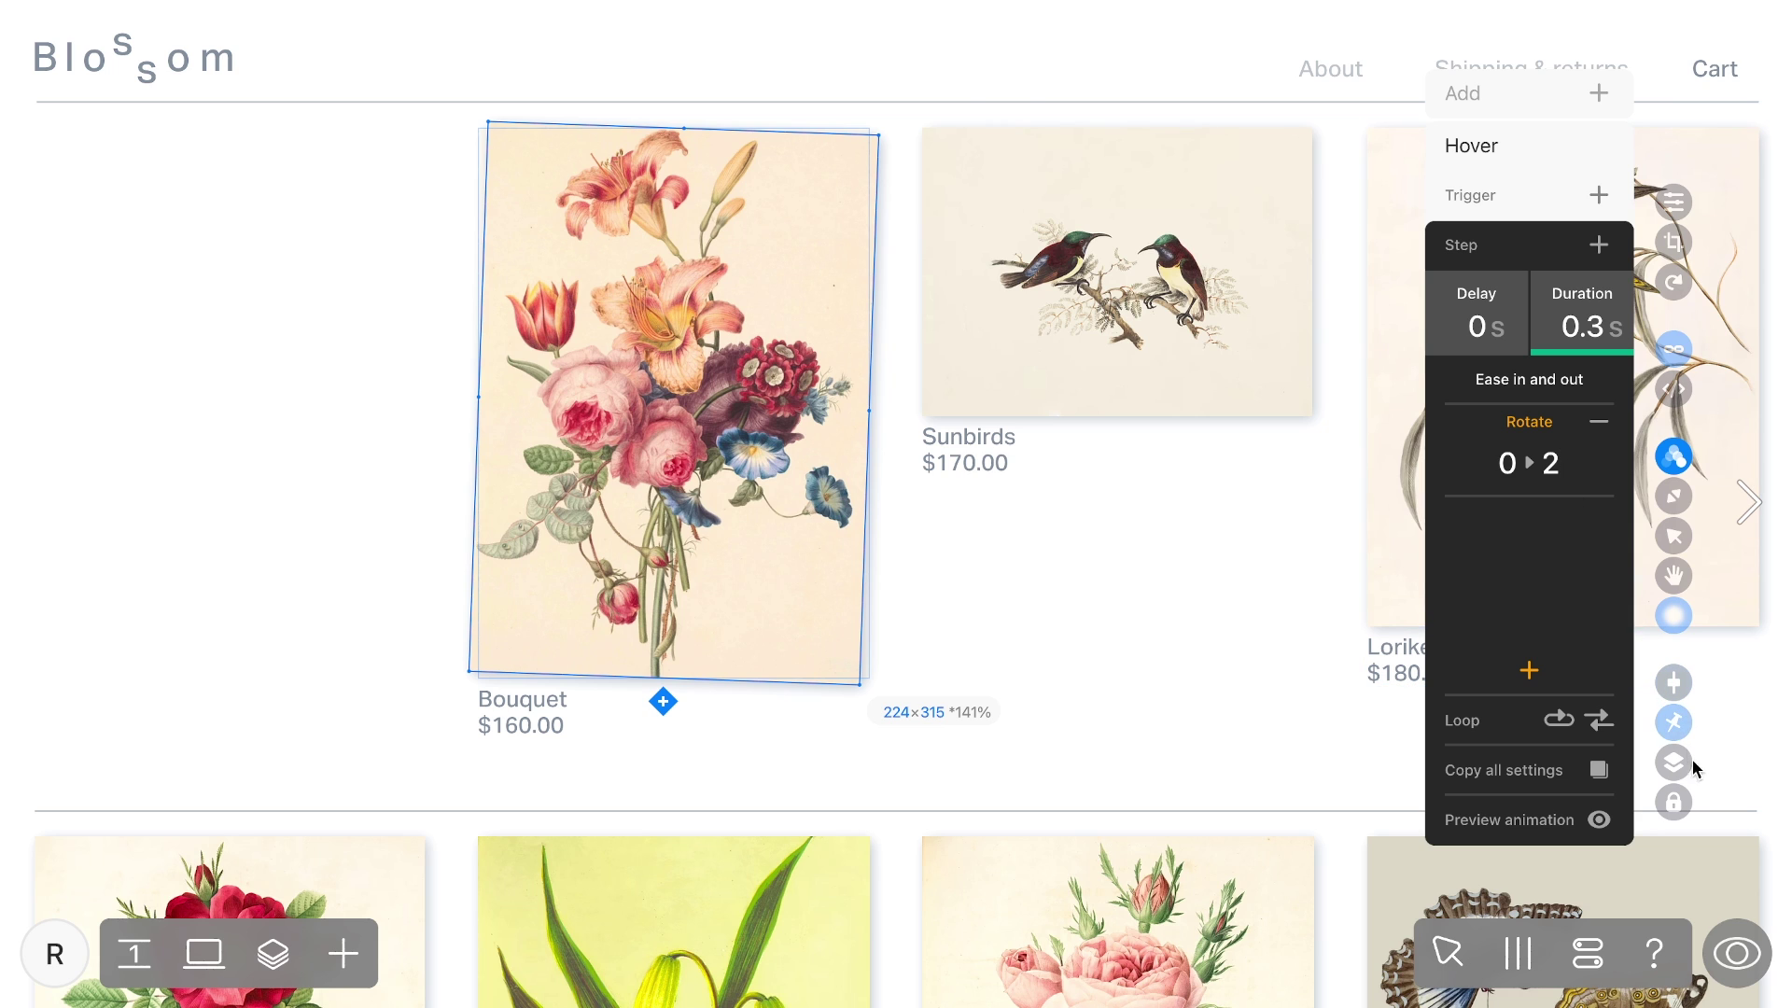
{"action": "left_click", "coordinate": [1732, 949]}
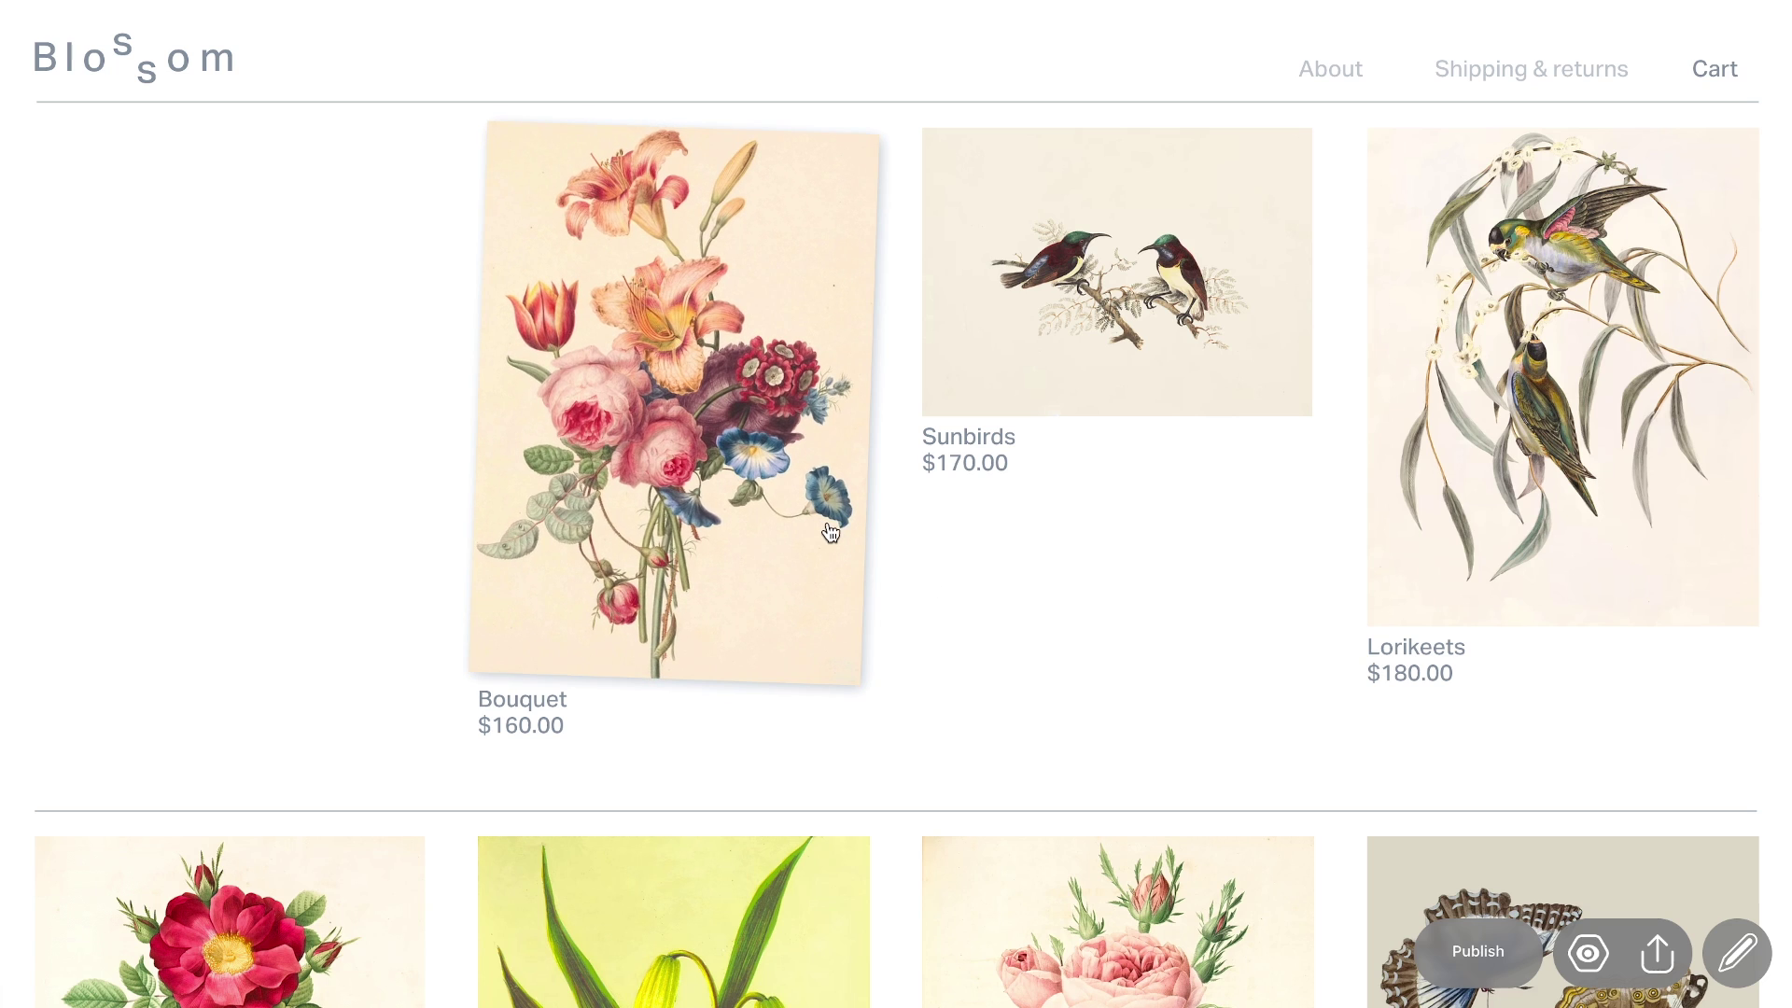
Back in the editor, copy all of the Bouquet image's hover rotation animation settings.
{"action": "left_click", "coordinate": [1740, 948]}
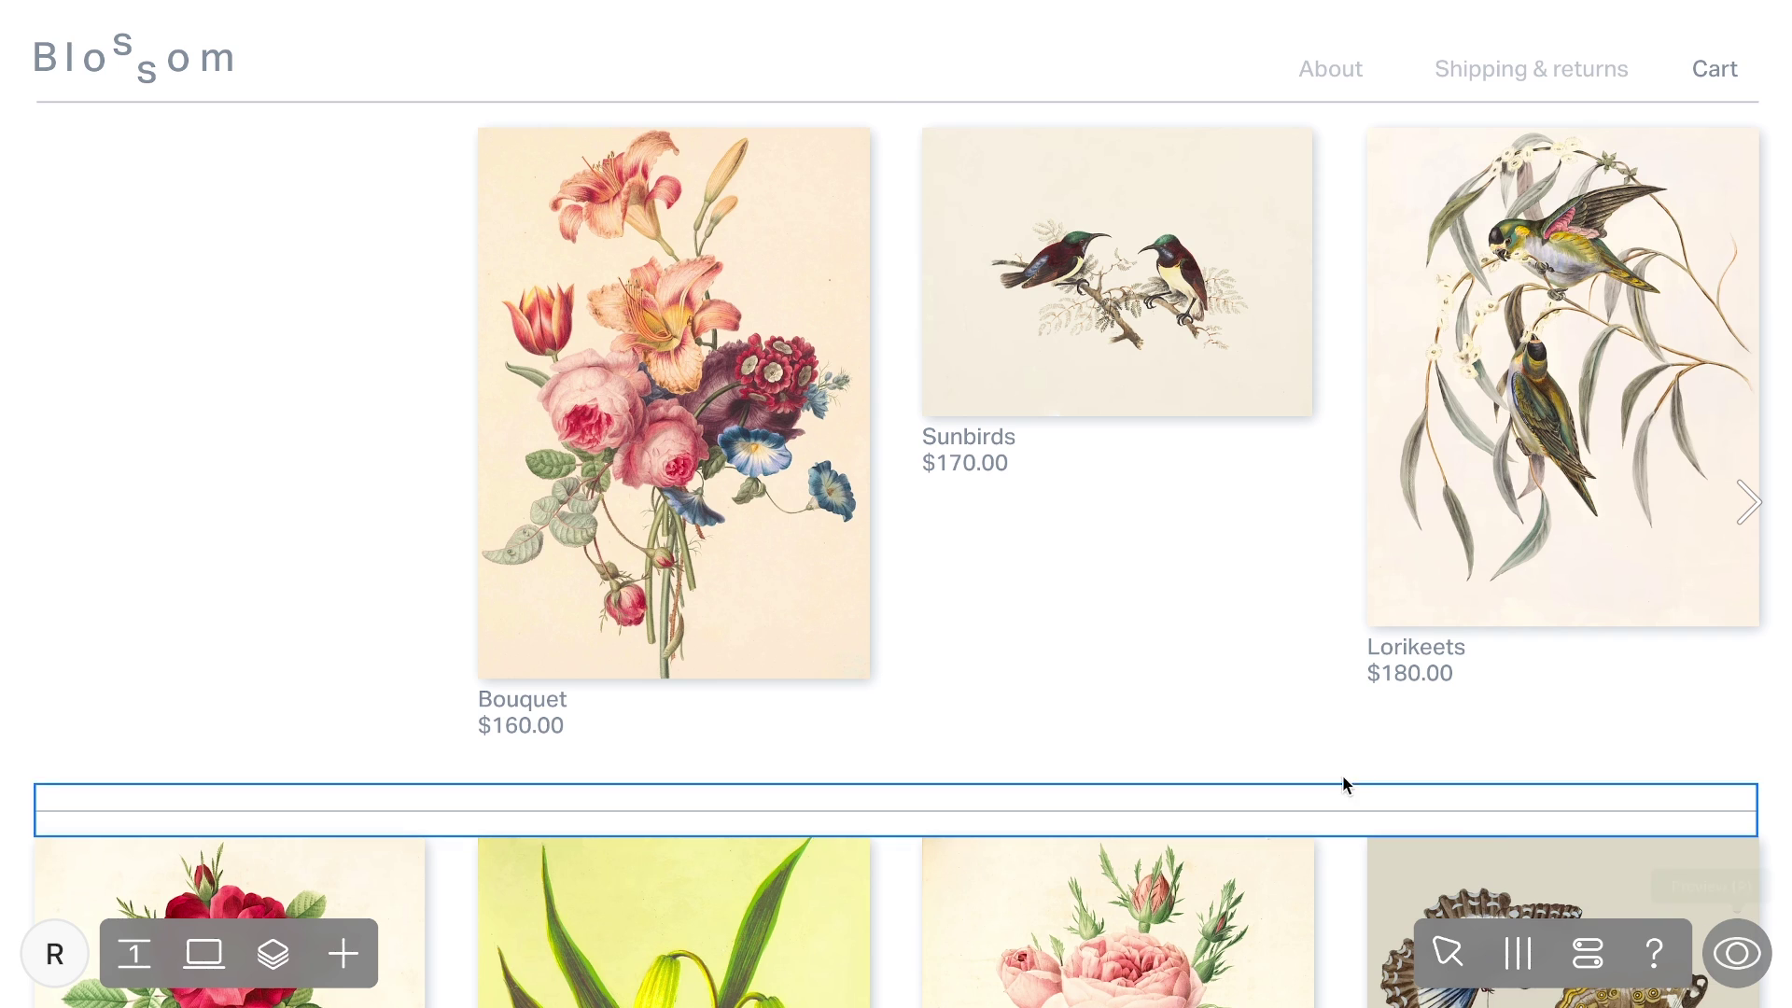
{"action": "left_click", "coordinate": [831, 552]}
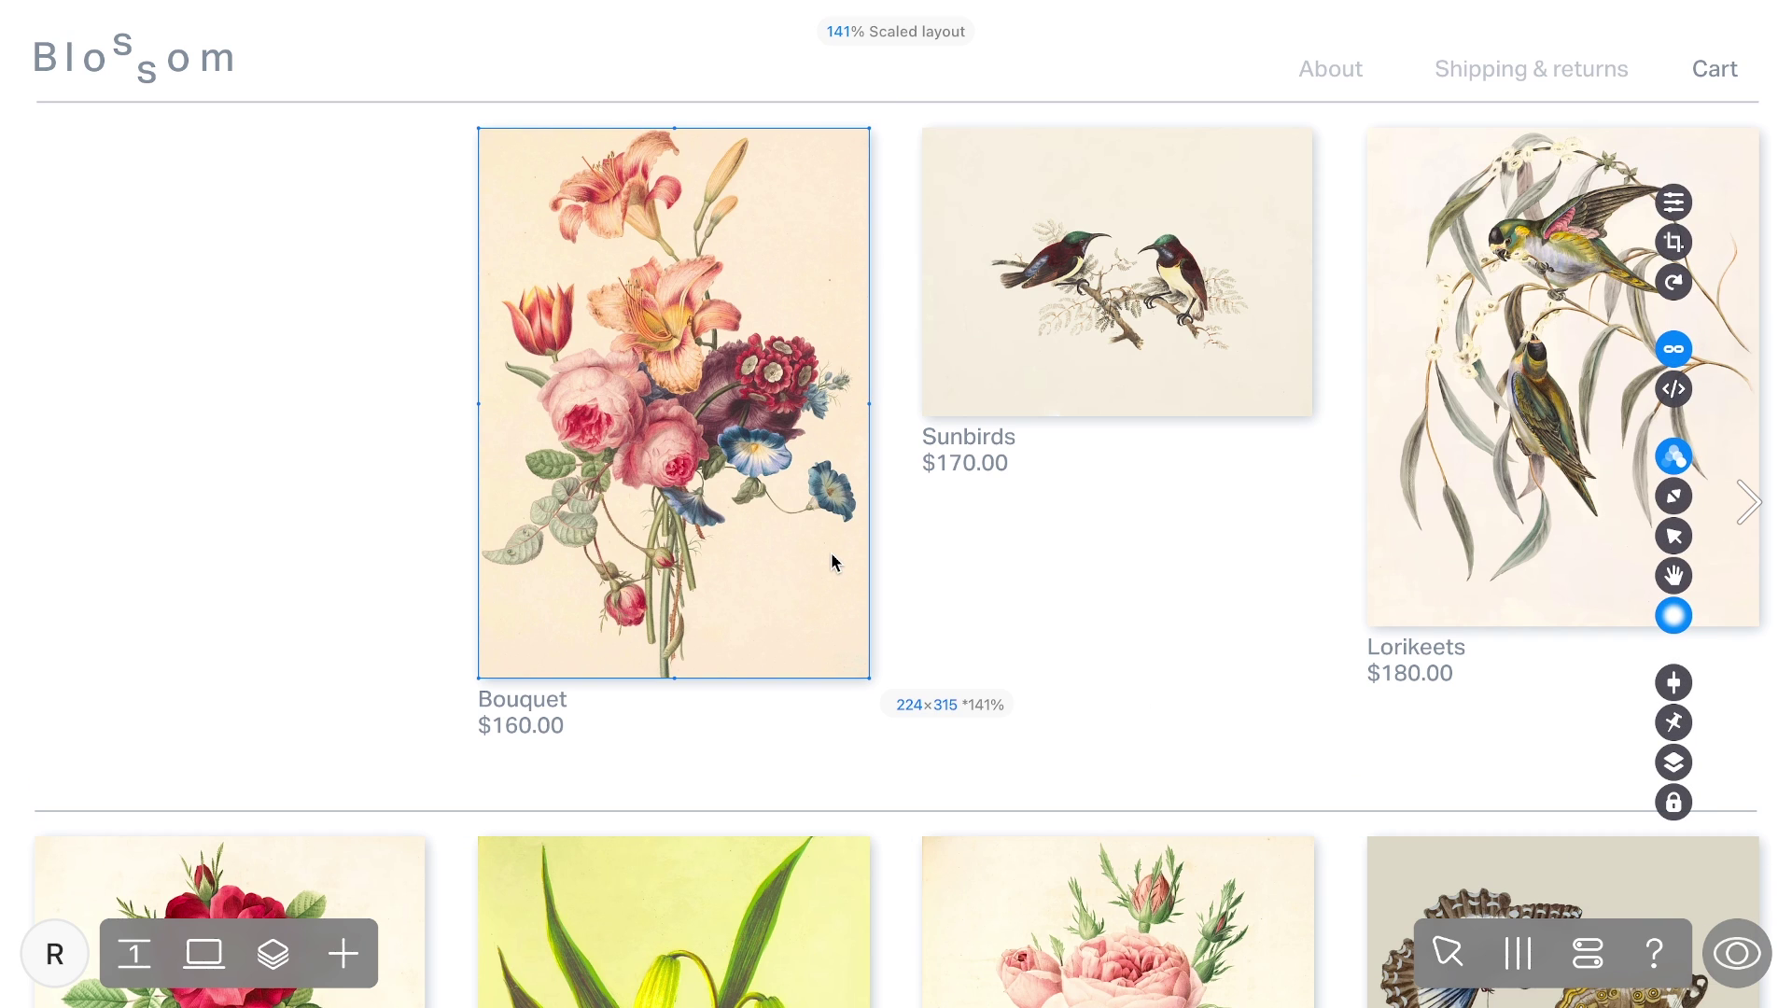
{"action": "left_click", "coordinate": [1672, 467]}
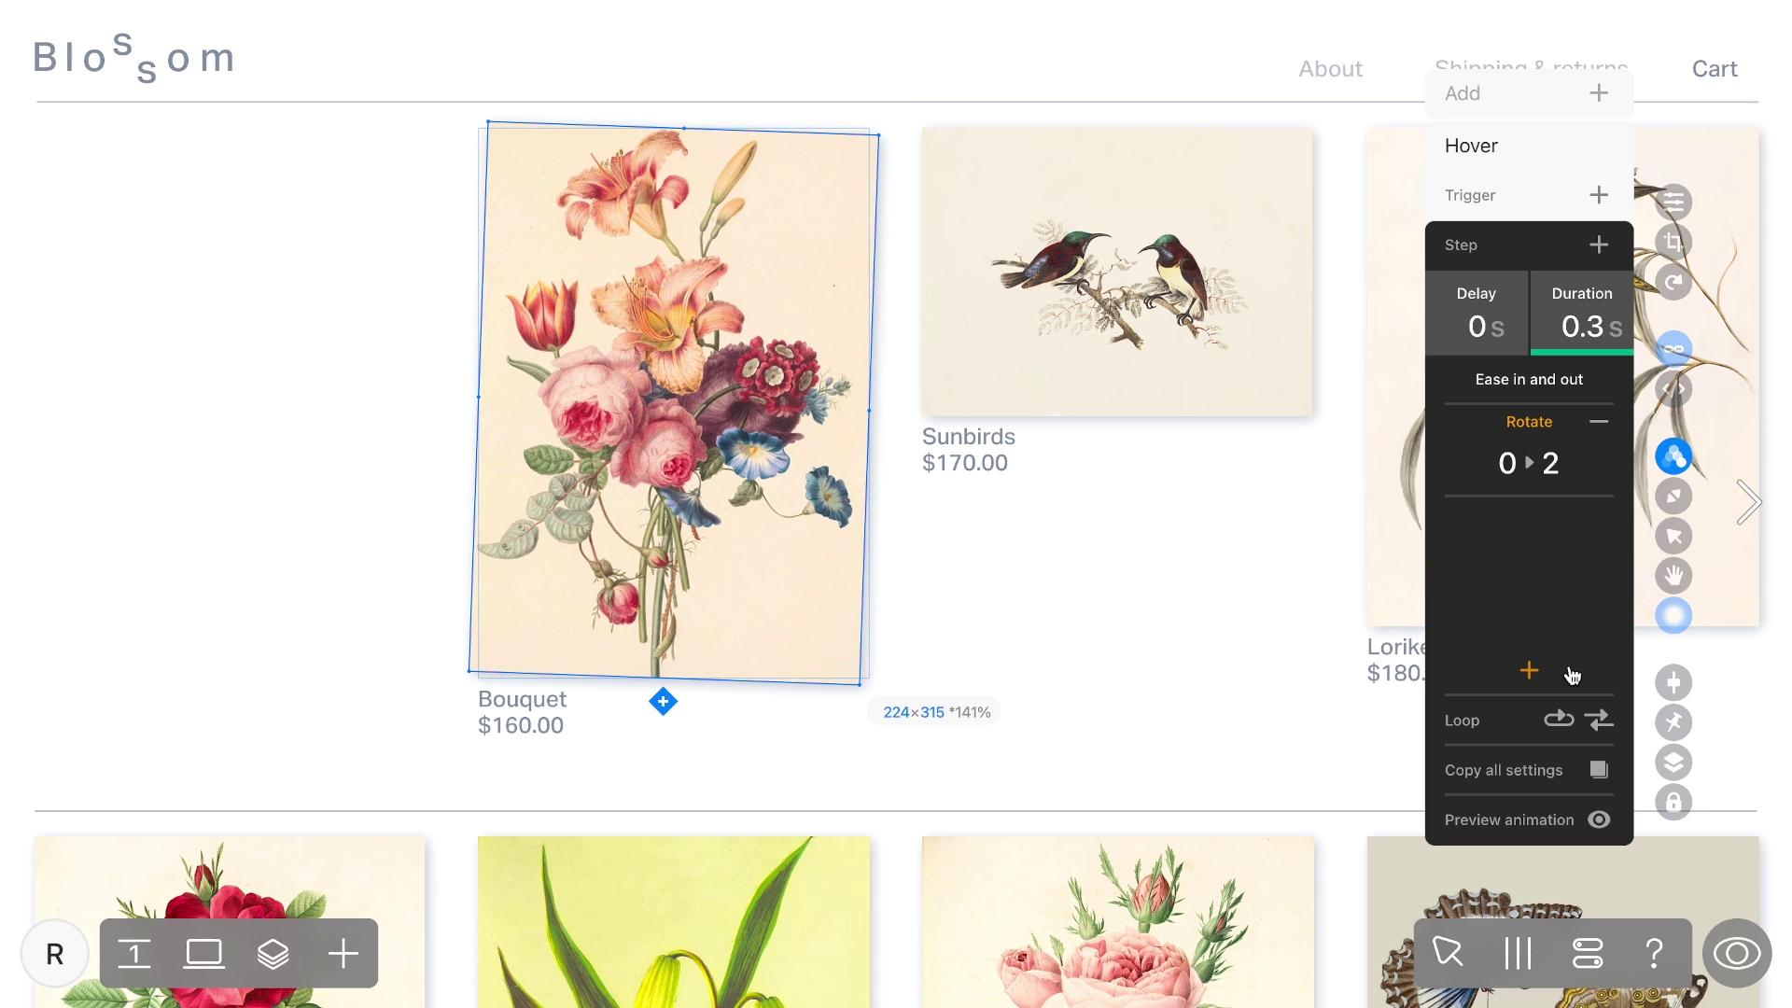
{"action": "left_click", "coordinate": [1553, 782]}
Paste the copied hover rotation animation onto the Sunbirds image with Ctrl+Shift+V.
{"action": "key", "text": "ctrl+shift+c"}
{"action": "left_click", "coordinate": [1202, 381]}
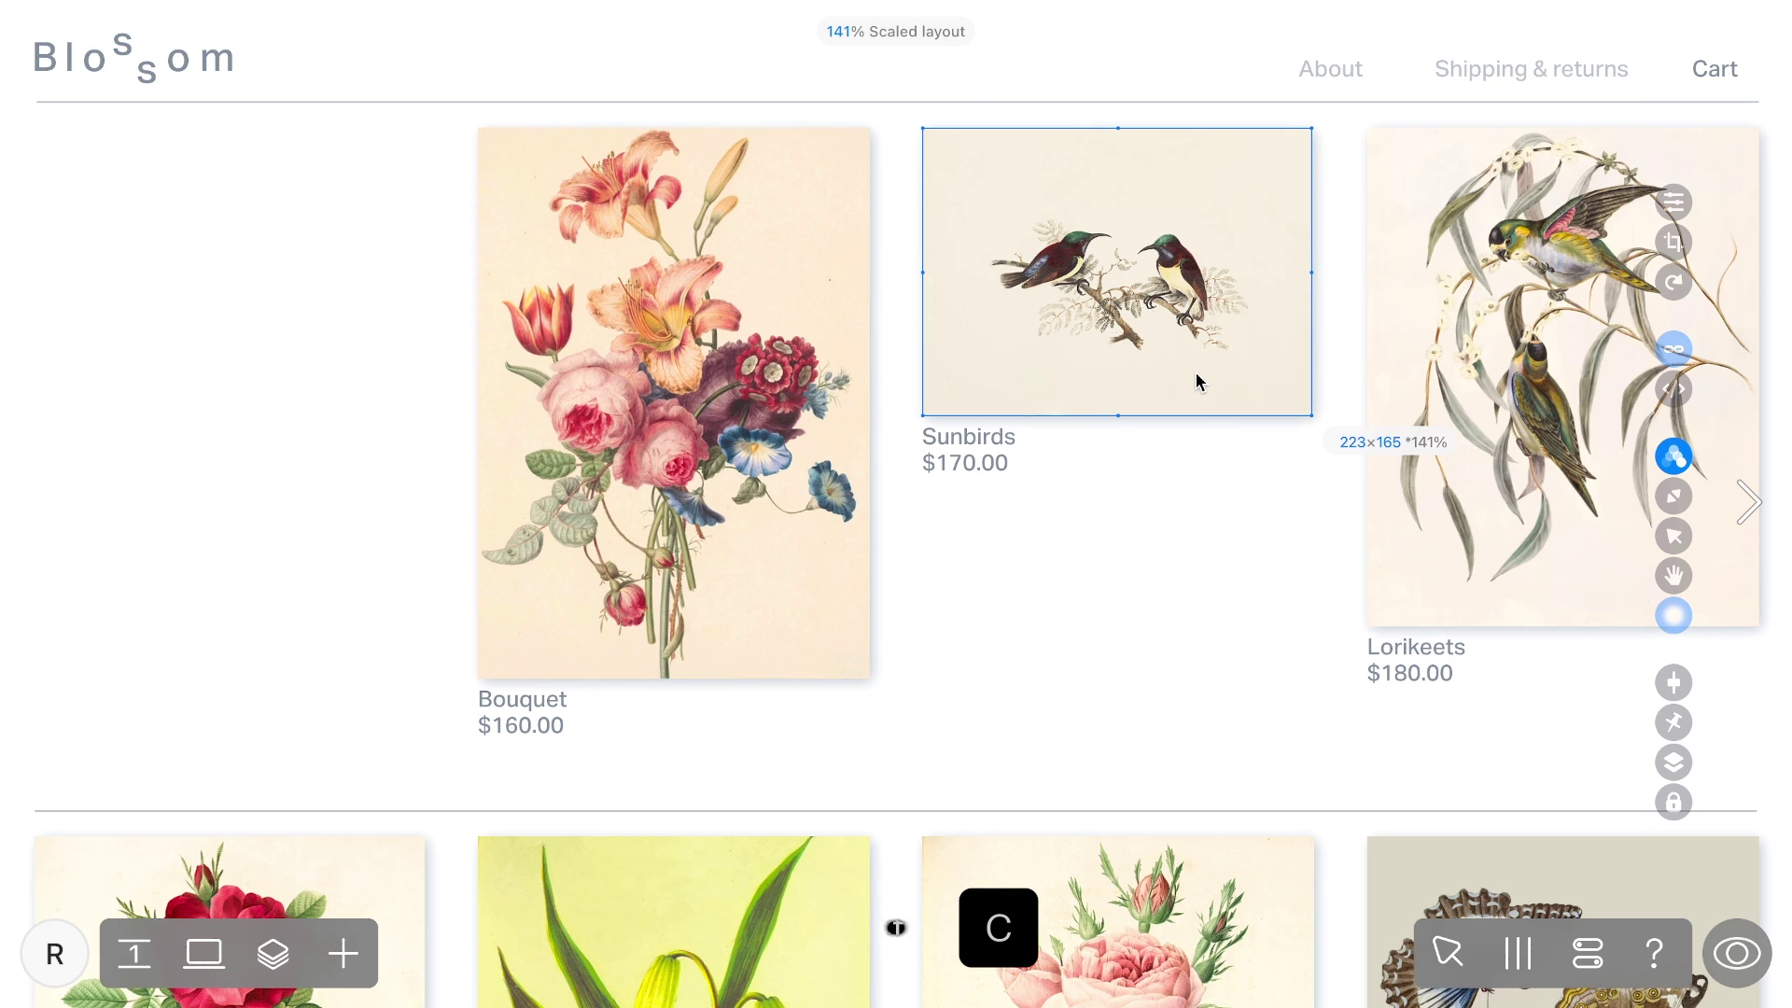
{"action": "key", "text": "ctrl+shift+v"}
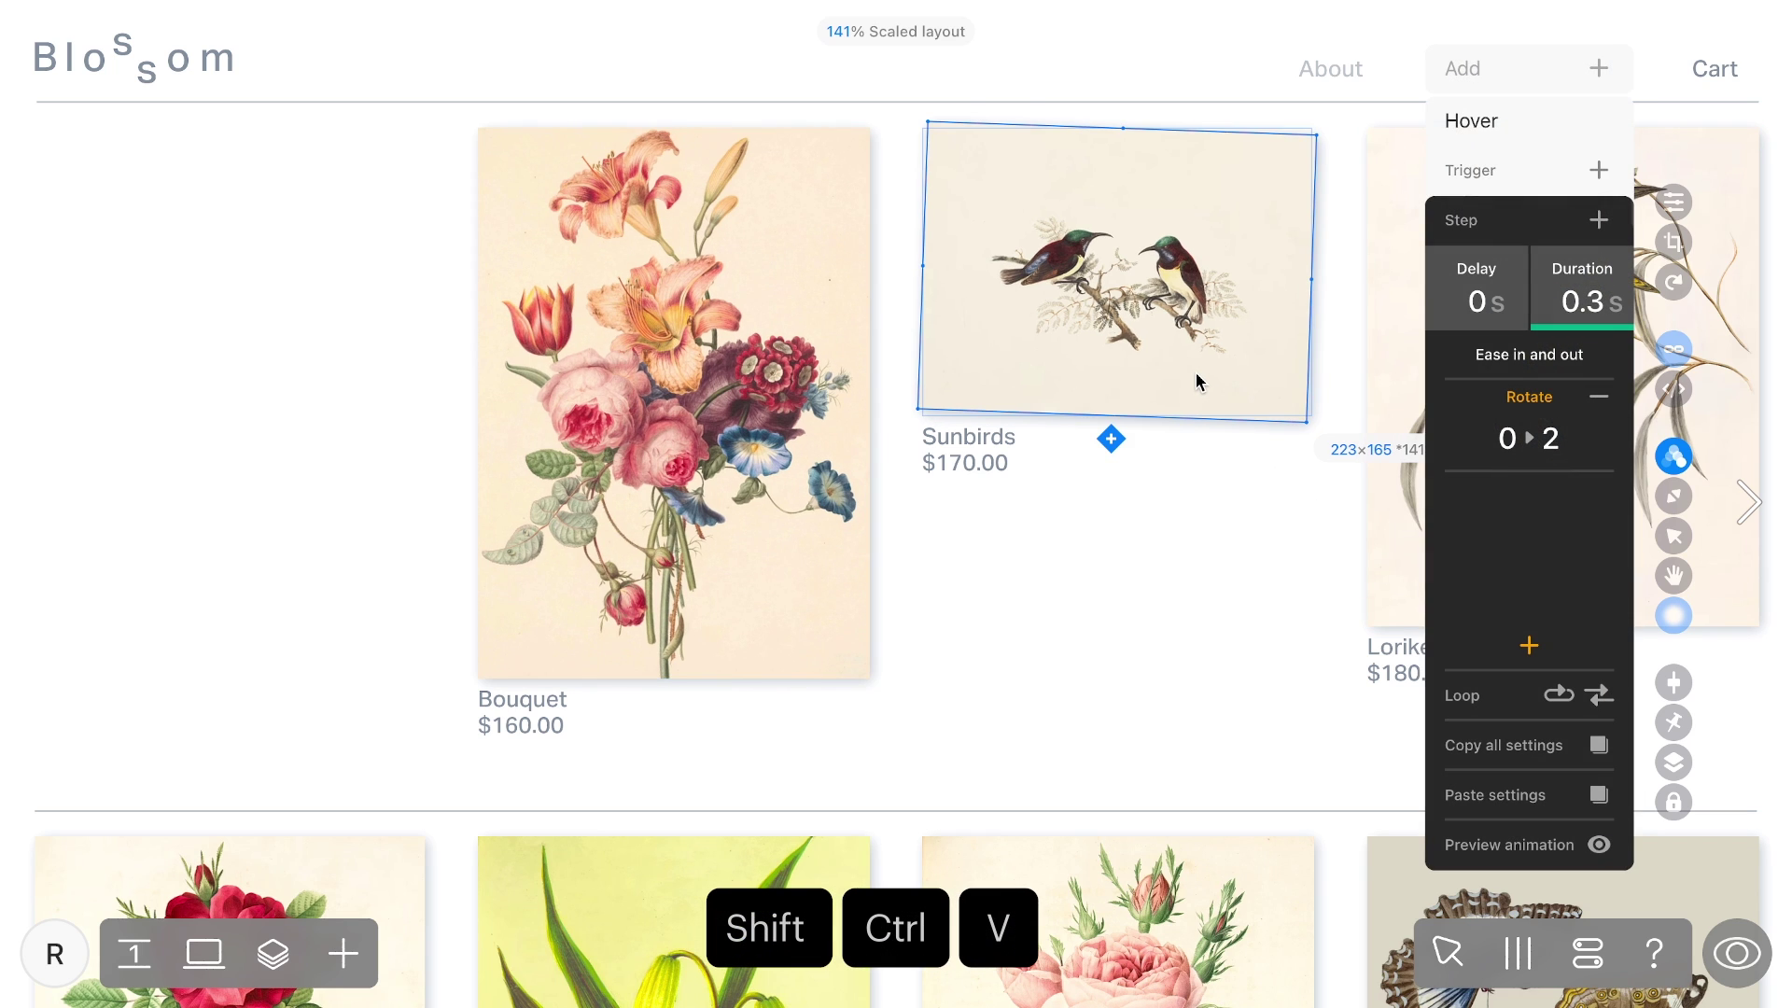
Paste the same hover animation onto the Lorikeets image and preview the page.
{"action": "left_click", "coordinate": [1394, 386]}
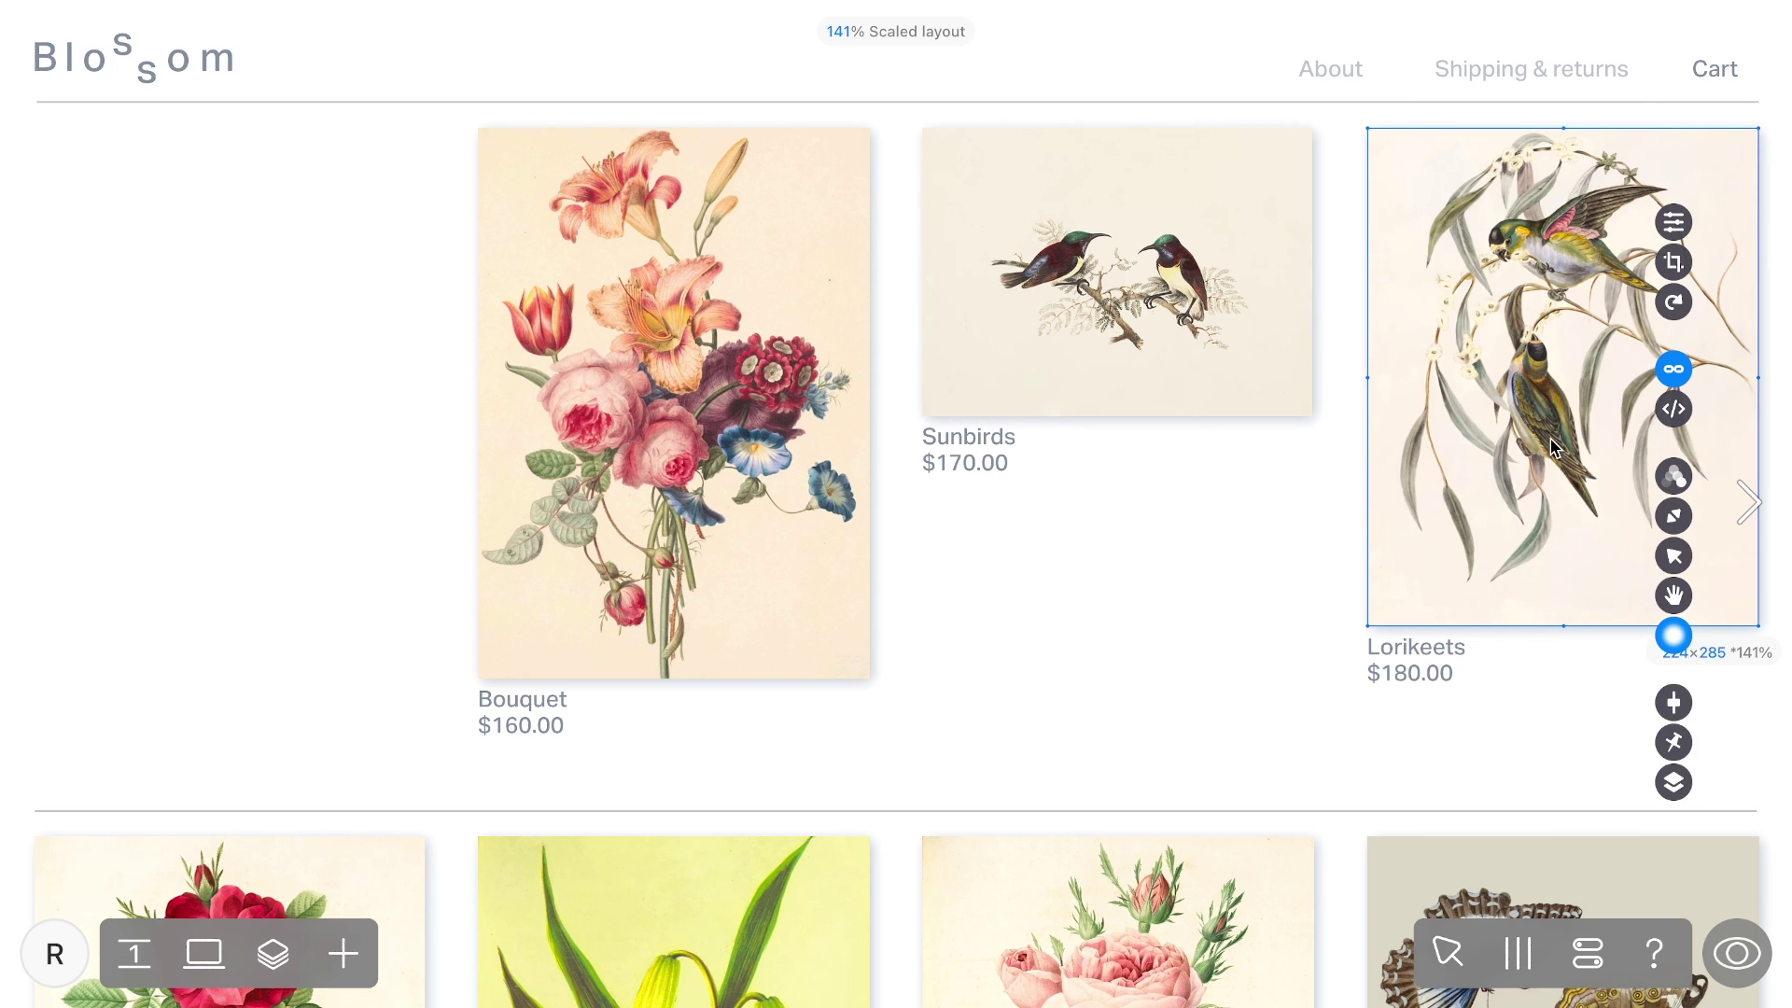
{"action": "left_click", "coordinate": [1674, 476]}
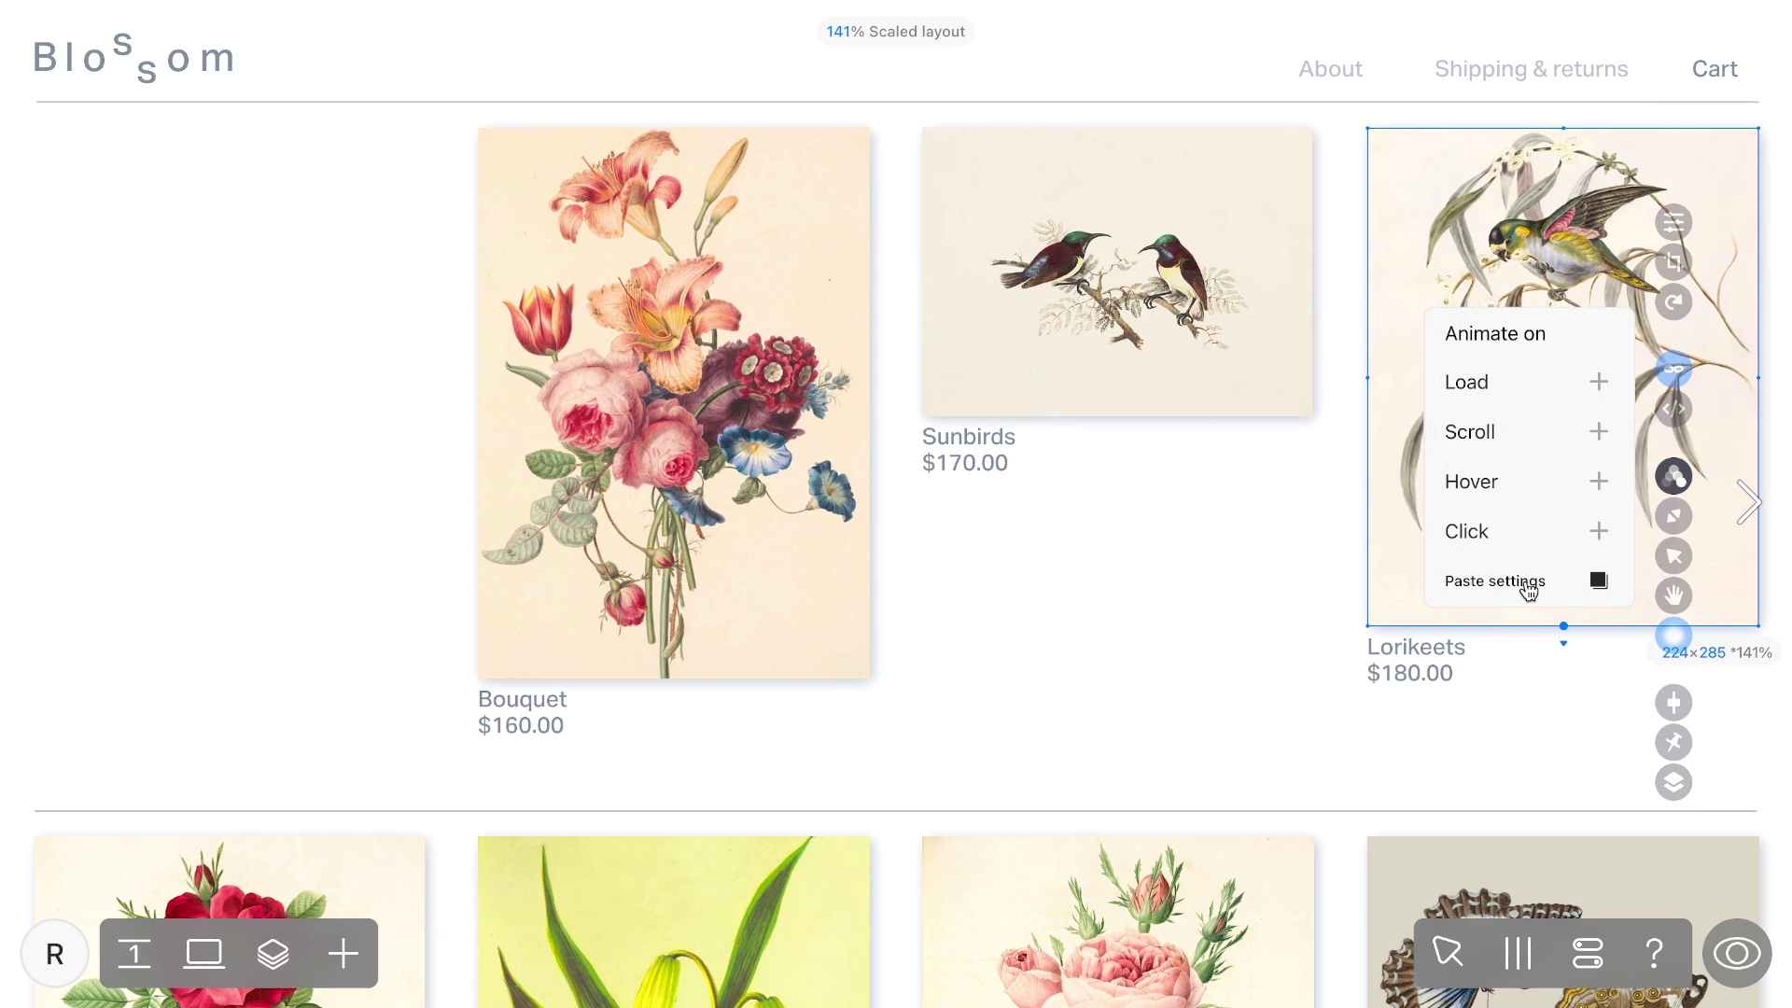
{"action": "left_click", "coordinate": [1531, 582]}
{"action": "left_click", "coordinate": [1519, 481]}
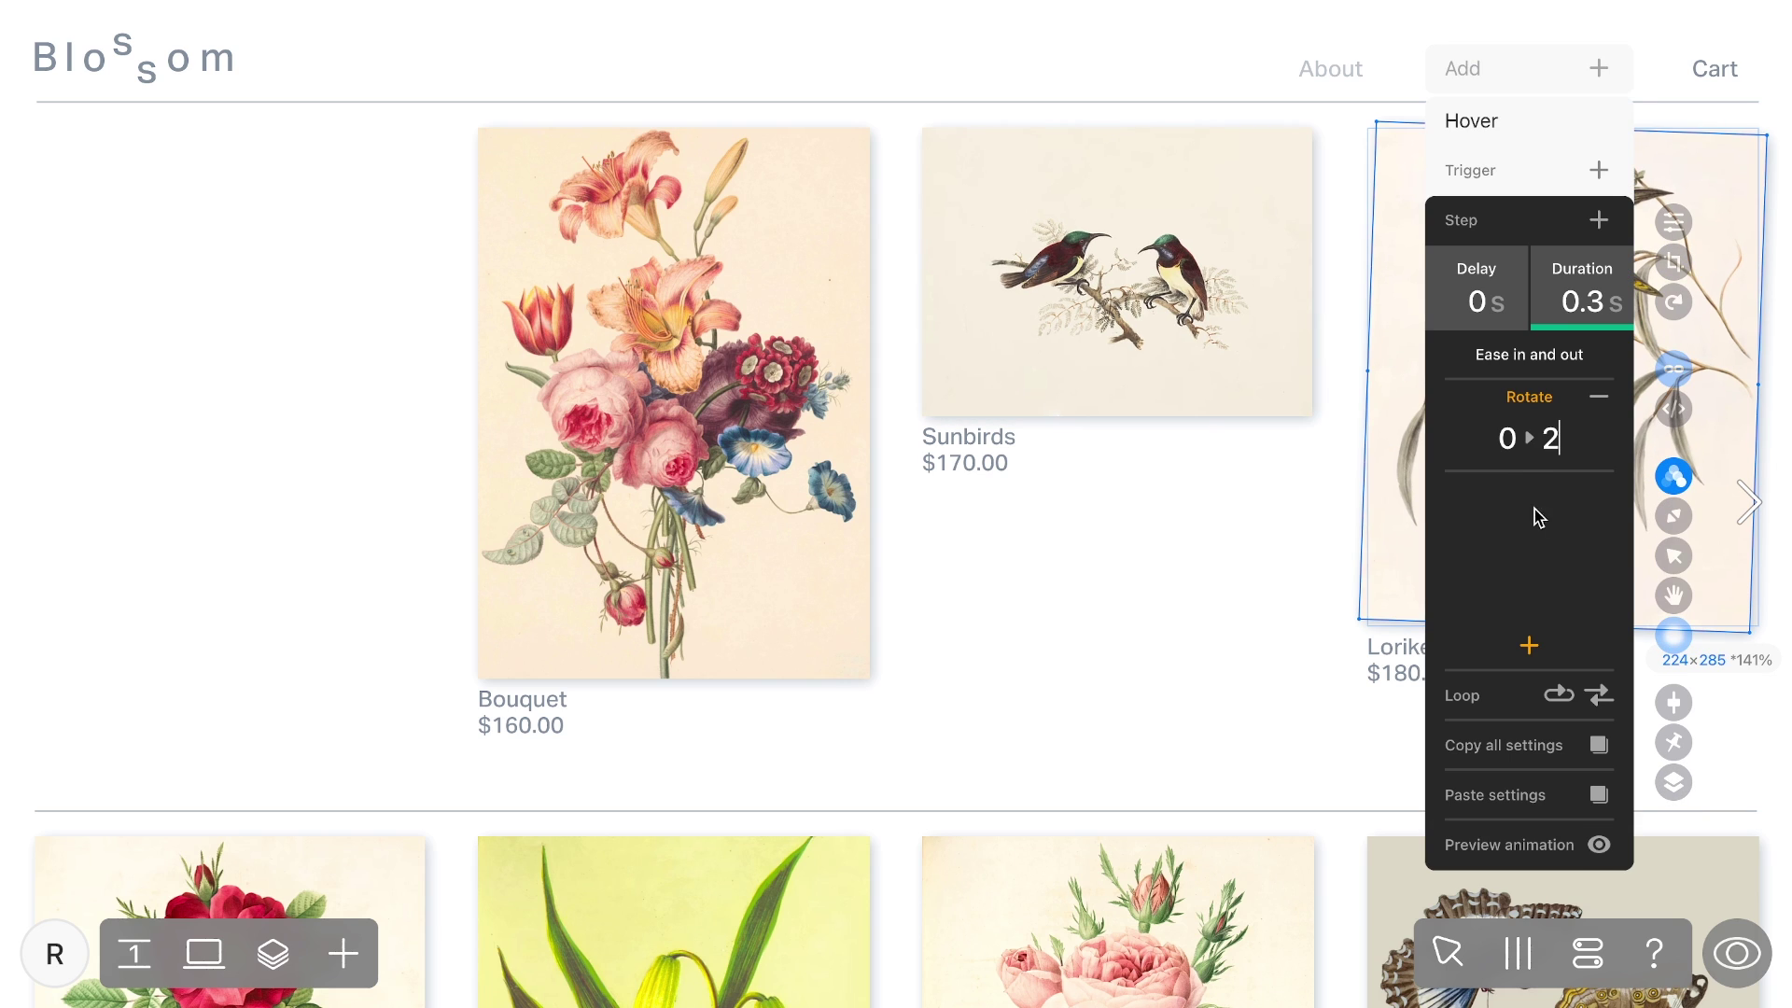
{"action": "left_click", "coordinate": [1737, 953]}
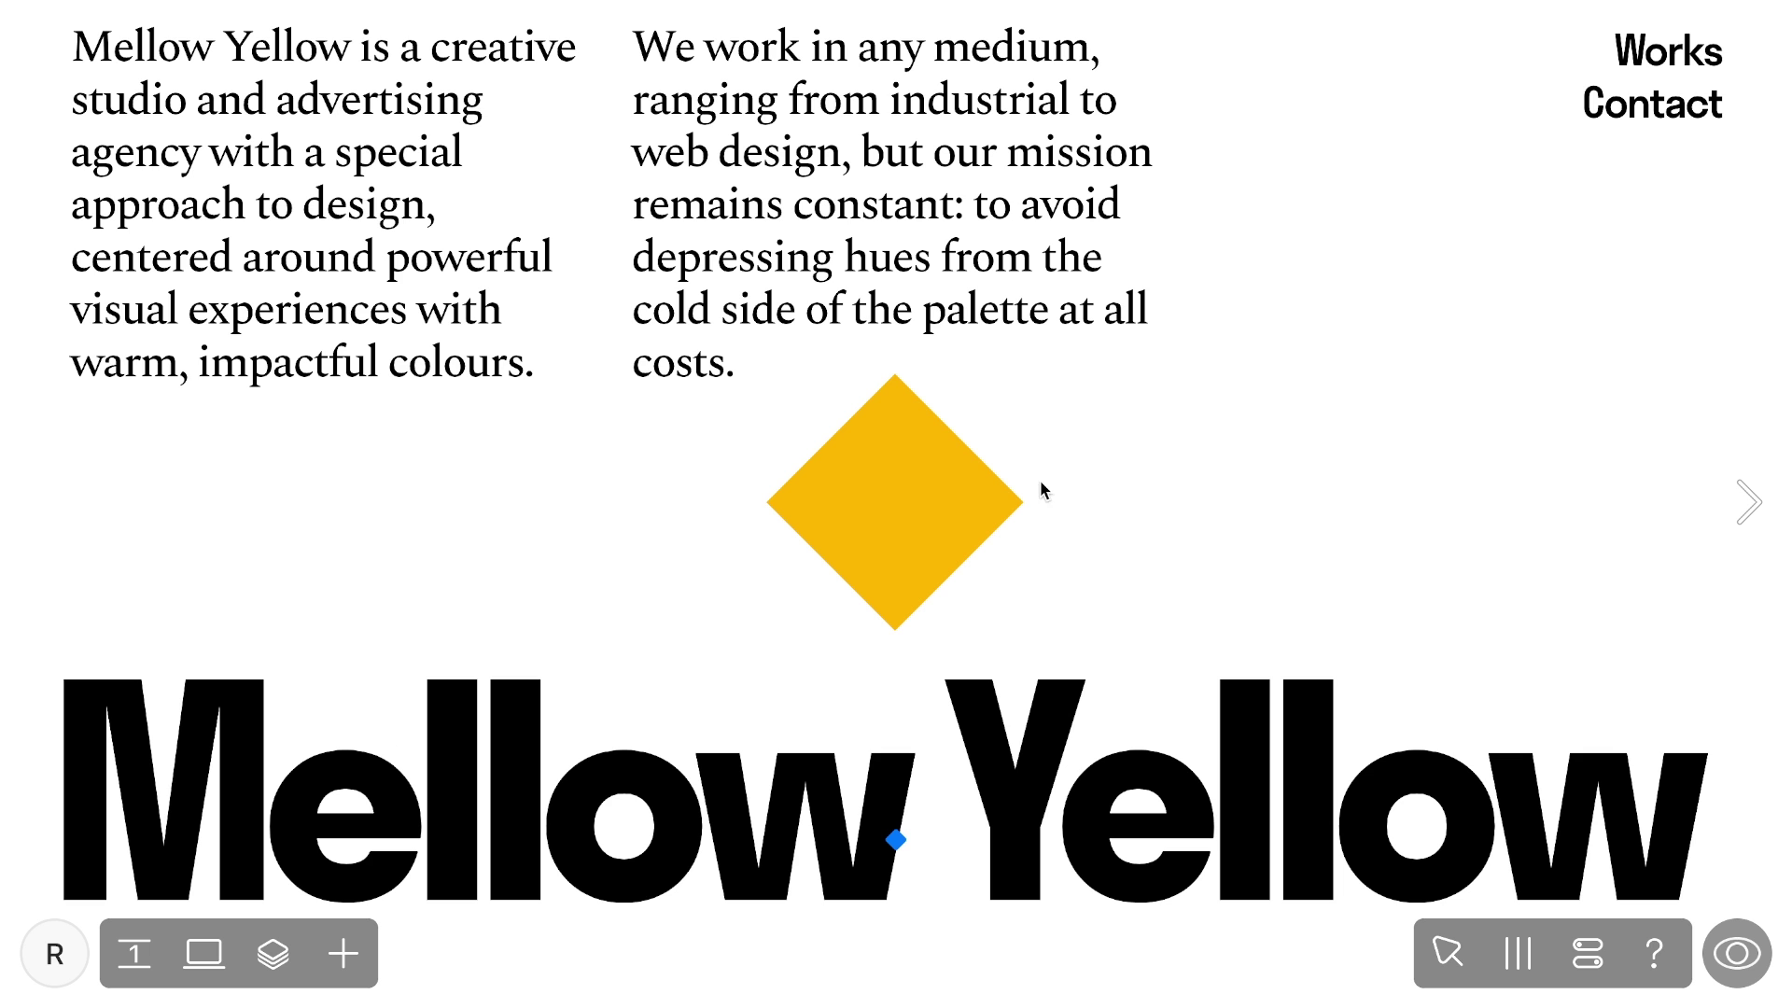
Give the yellow diamond a Click-triggered animation with a Scale action.
{"action": "left_click", "coordinate": [898, 489]}
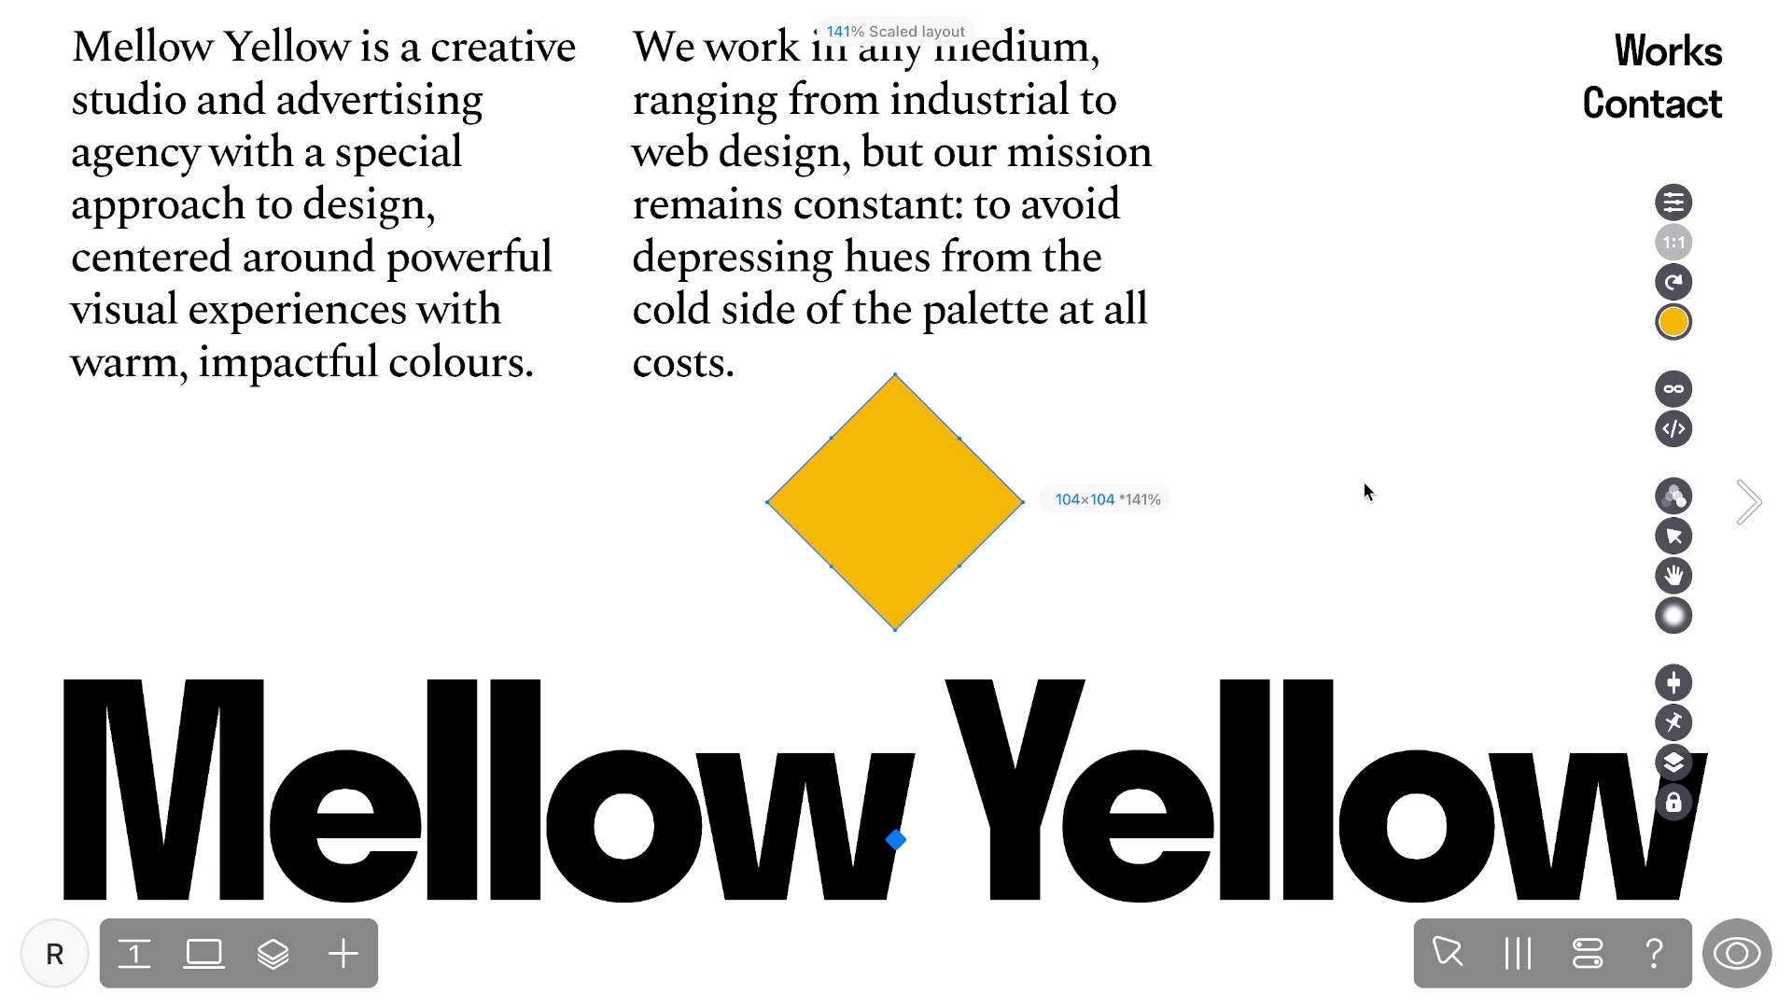
{"action": "left_click", "coordinate": [1666, 507]}
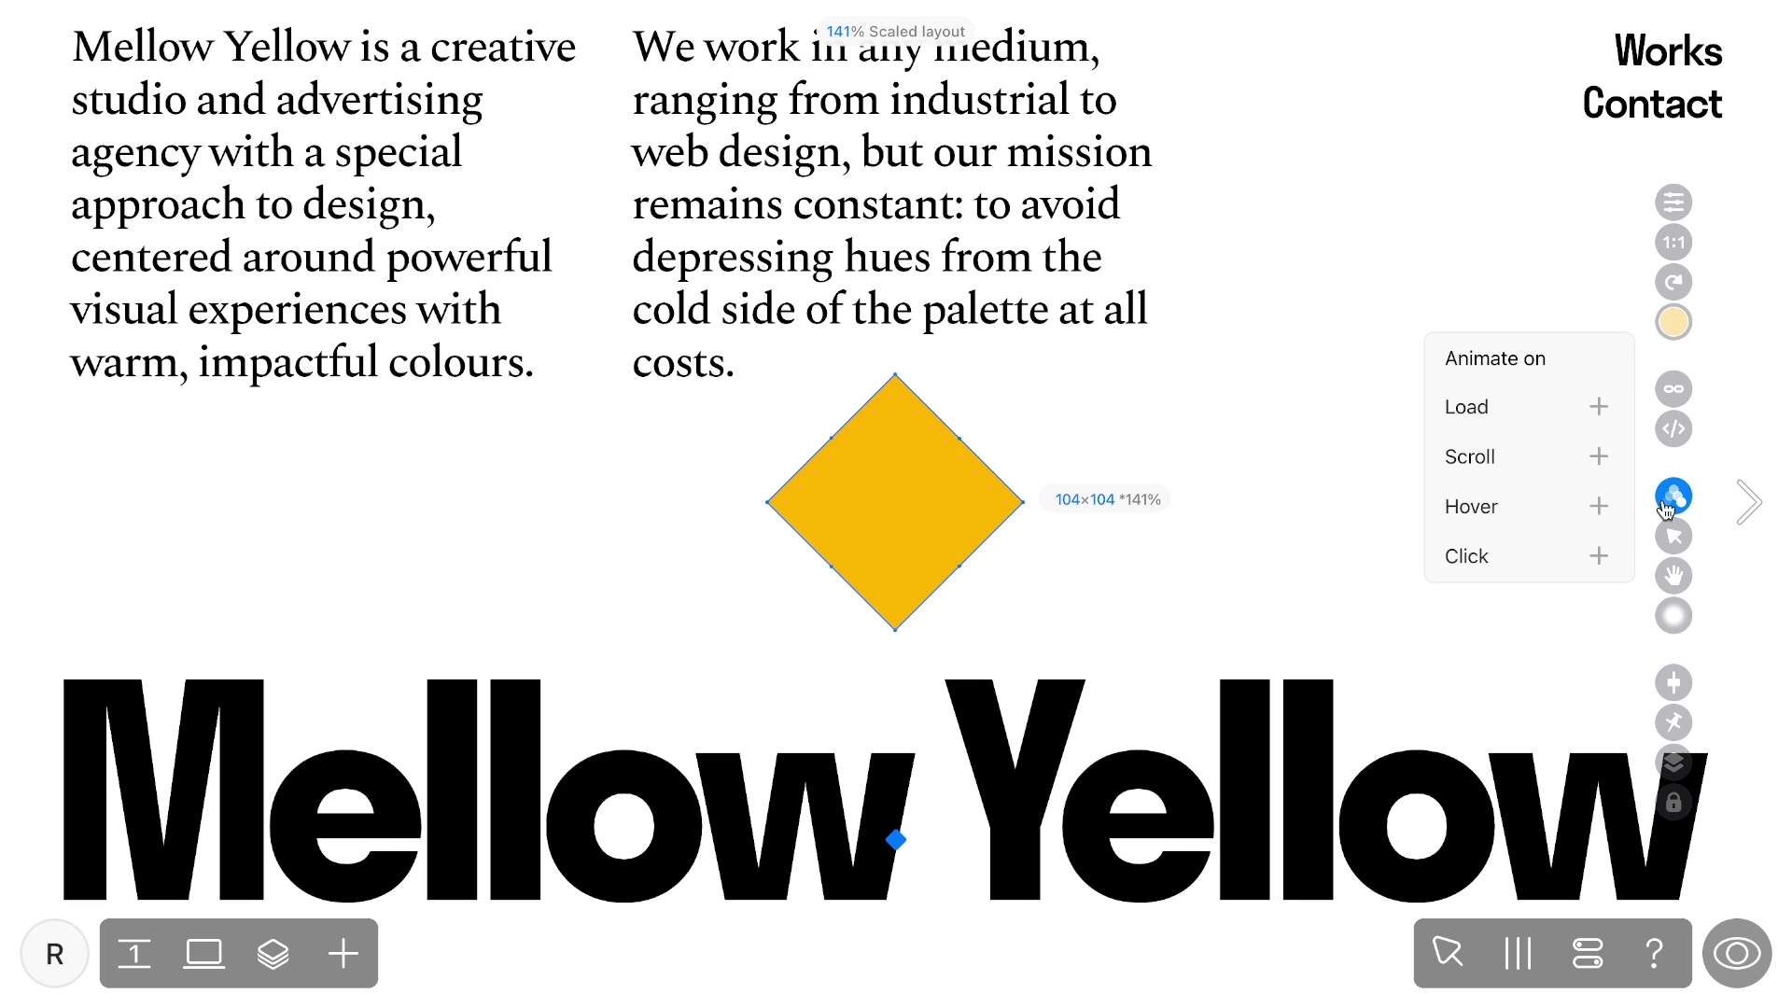
{"action": "left_click", "coordinate": [1516, 555]}
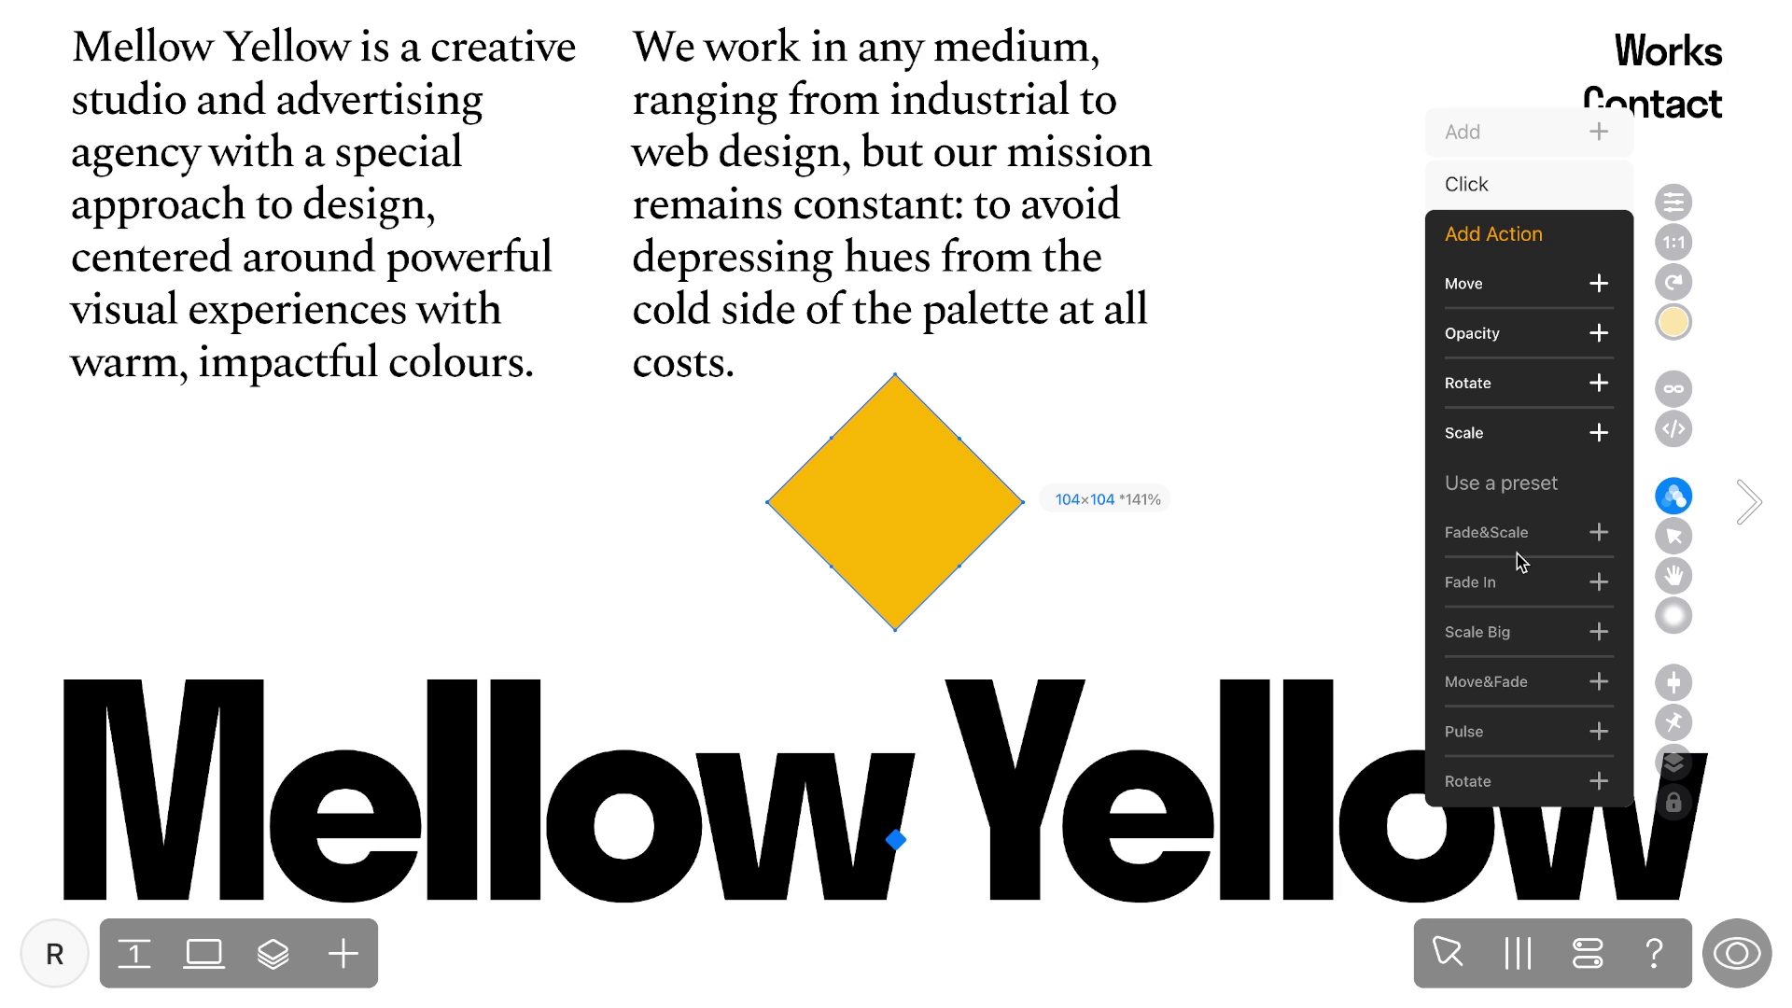
{"action": "left_click", "coordinate": [1520, 433]}
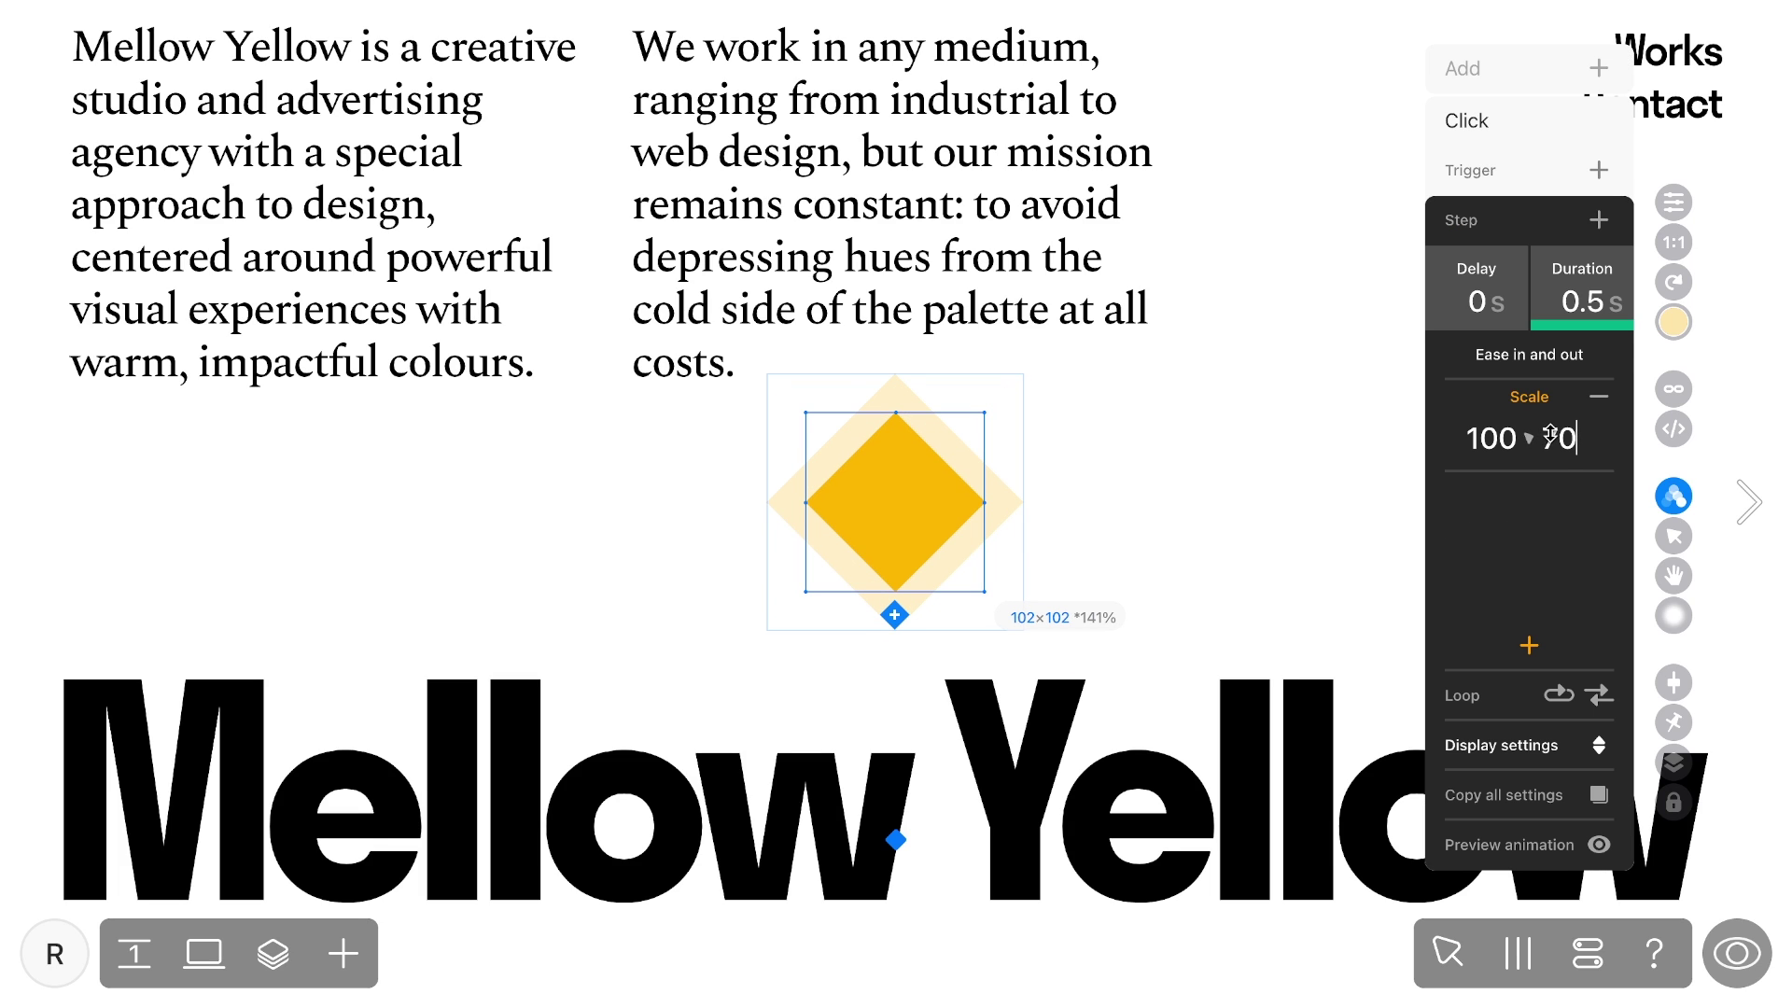
Set the scale end to 265 and duration to 1 s, then test it in preview.
{"action": "left_click", "coordinate": [1559, 437]}
{"action": "type", "text": "265"}
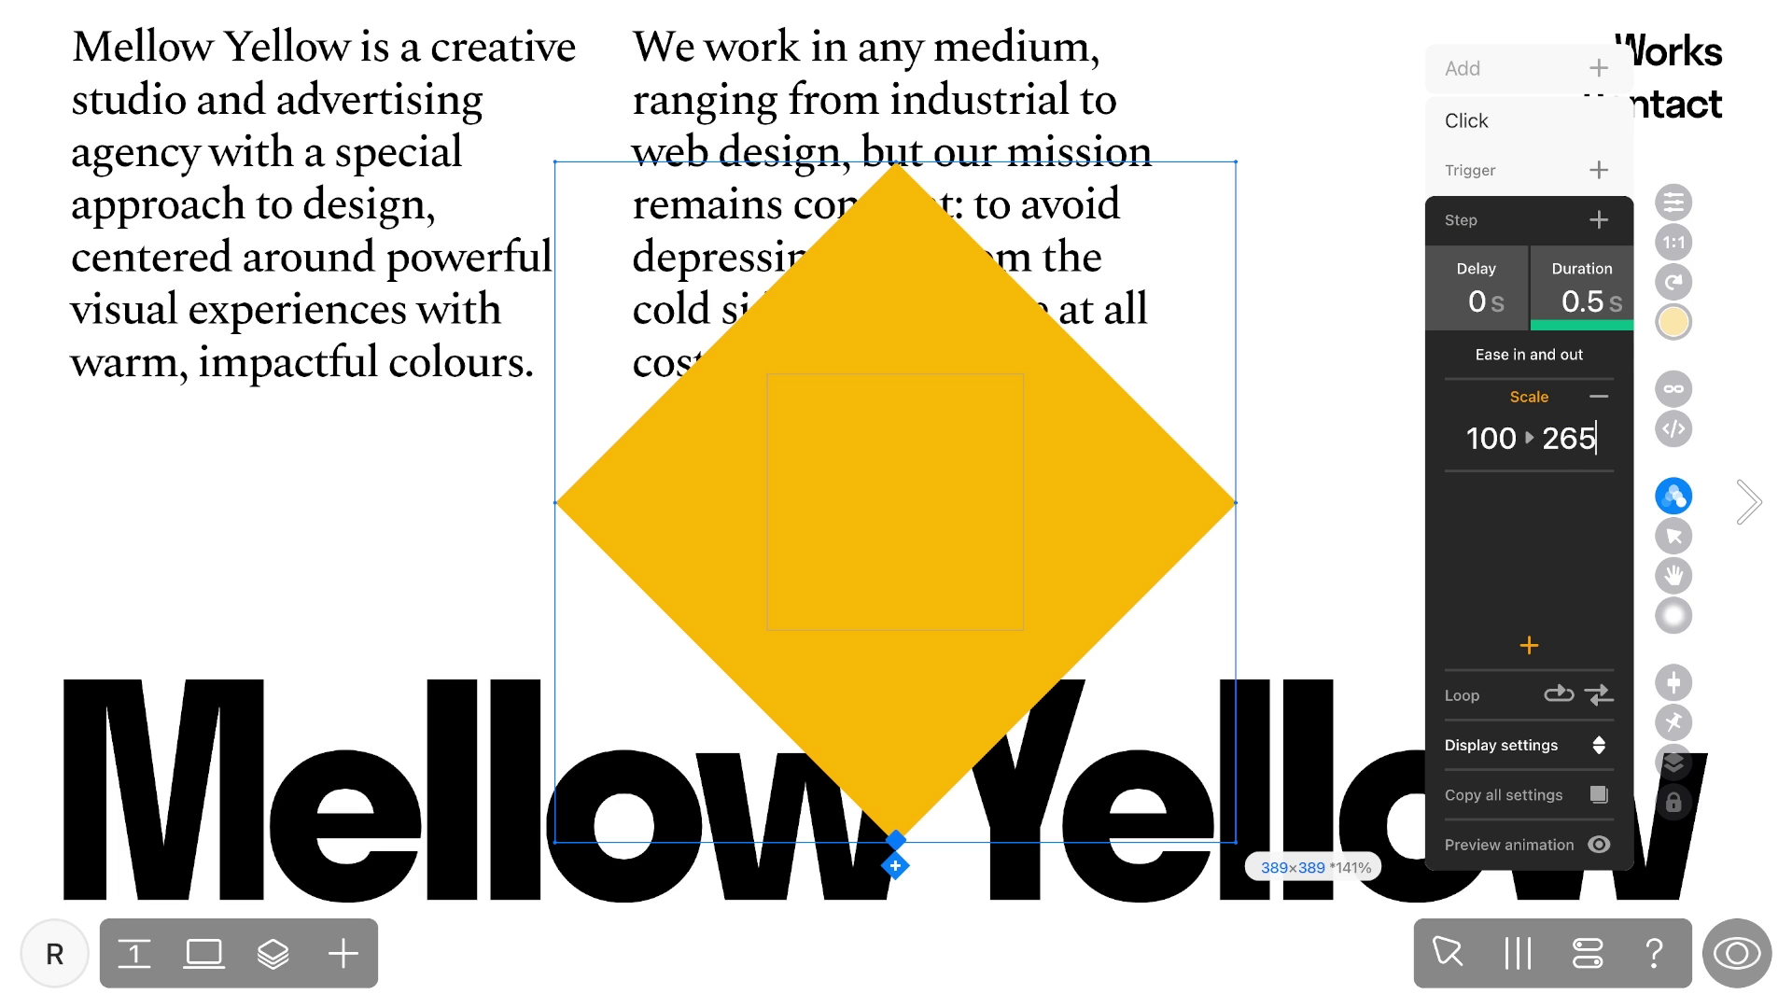
{"action": "left_click", "coordinate": [1584, 299]}
{"action": "type", "text": "1"}
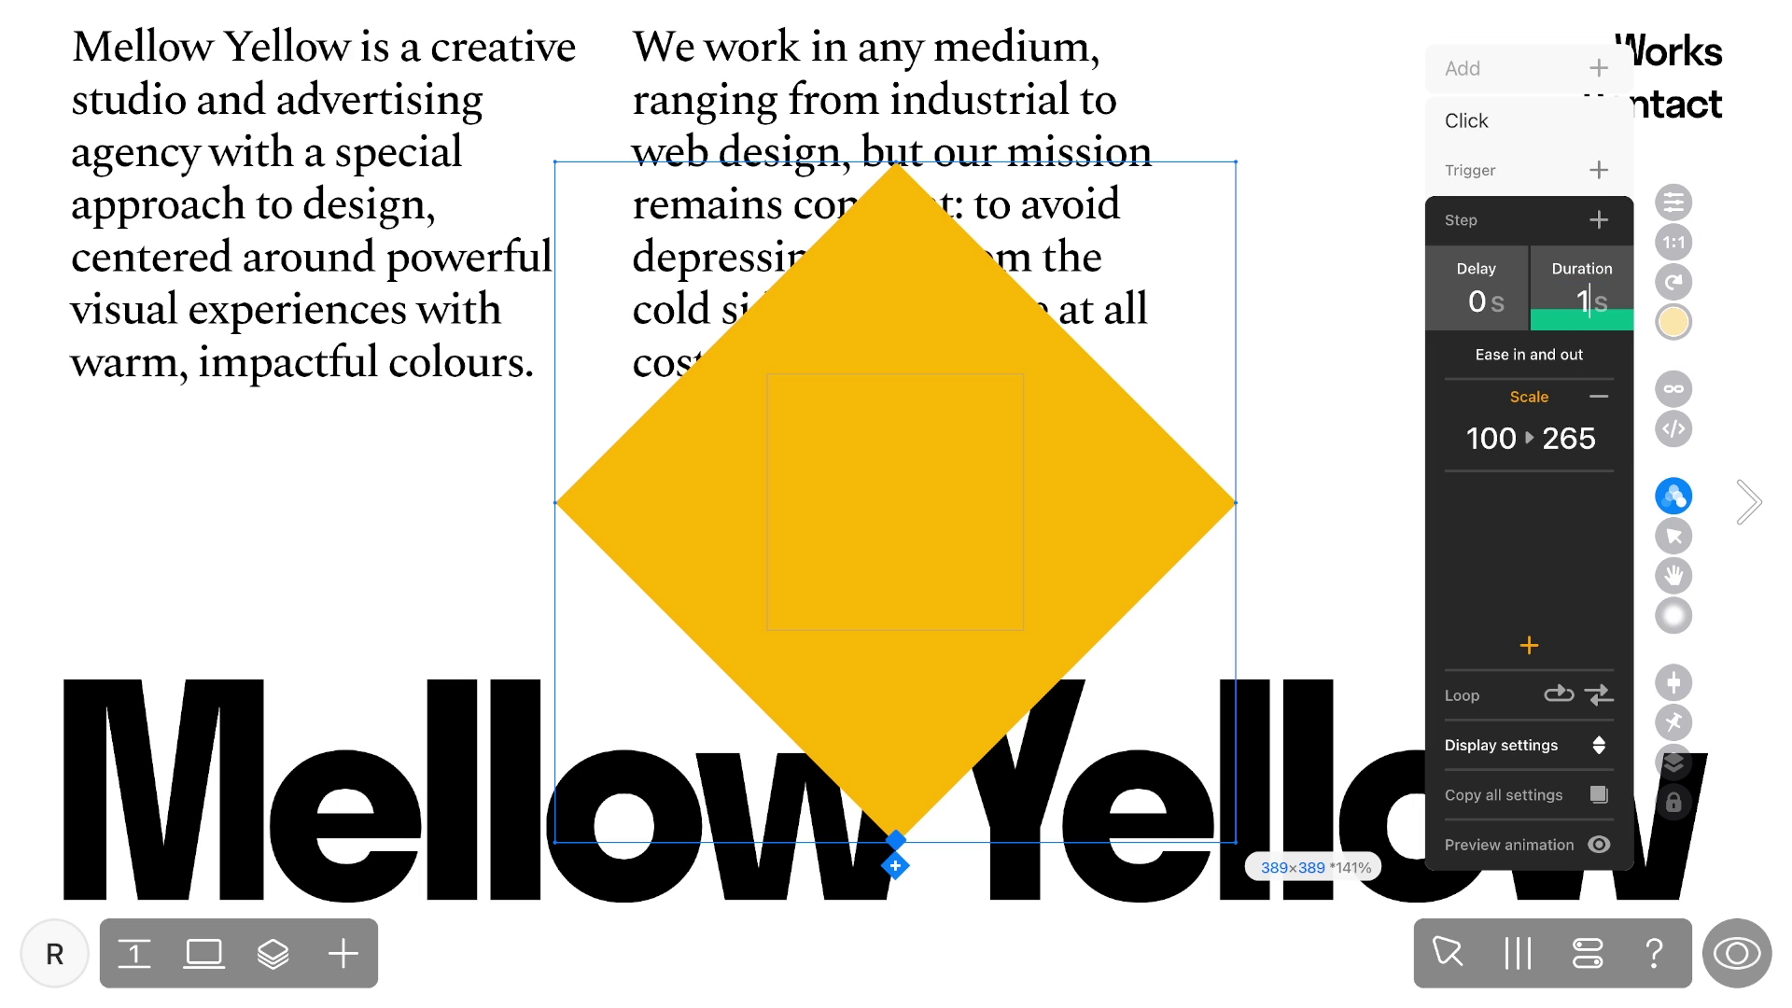
{"action": "left_click", "coordinate": [1737, 953]}
{"action": "left_click", "coordinate": [898, 485]}
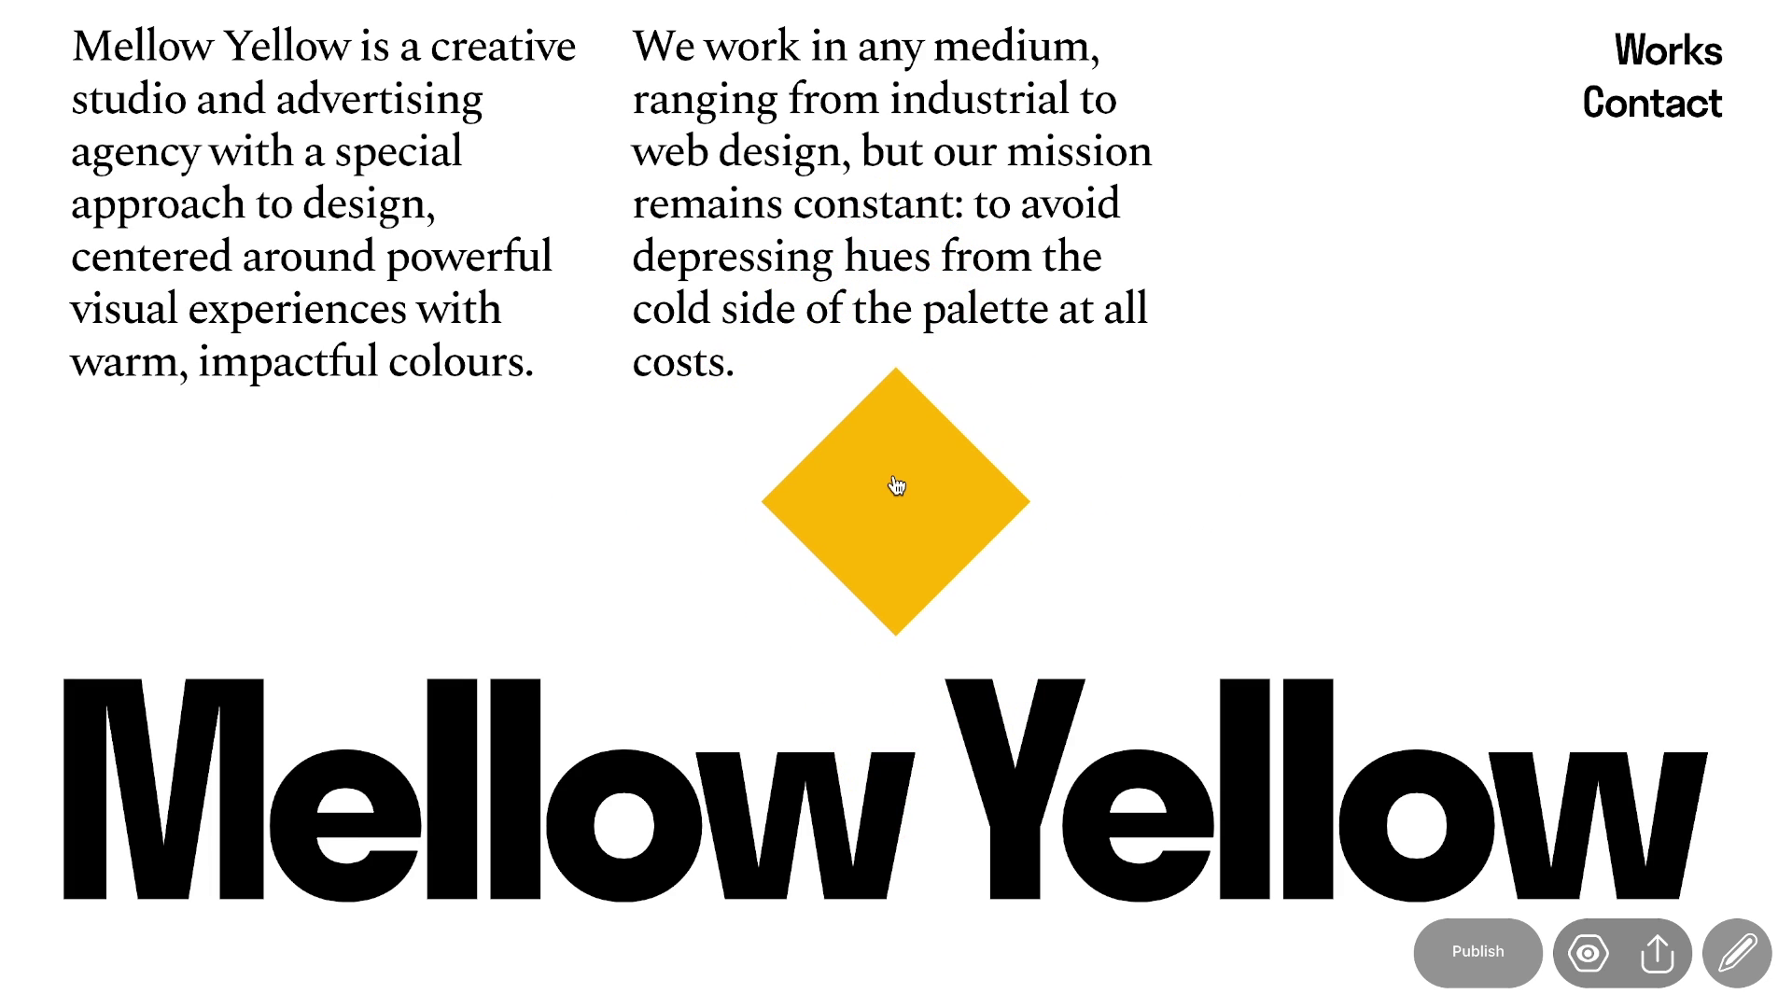
Return to the editor and reopen the yellow diamond's Click scale animation settings.
{"action": "left_click", "coordinate": [1734, 954]}
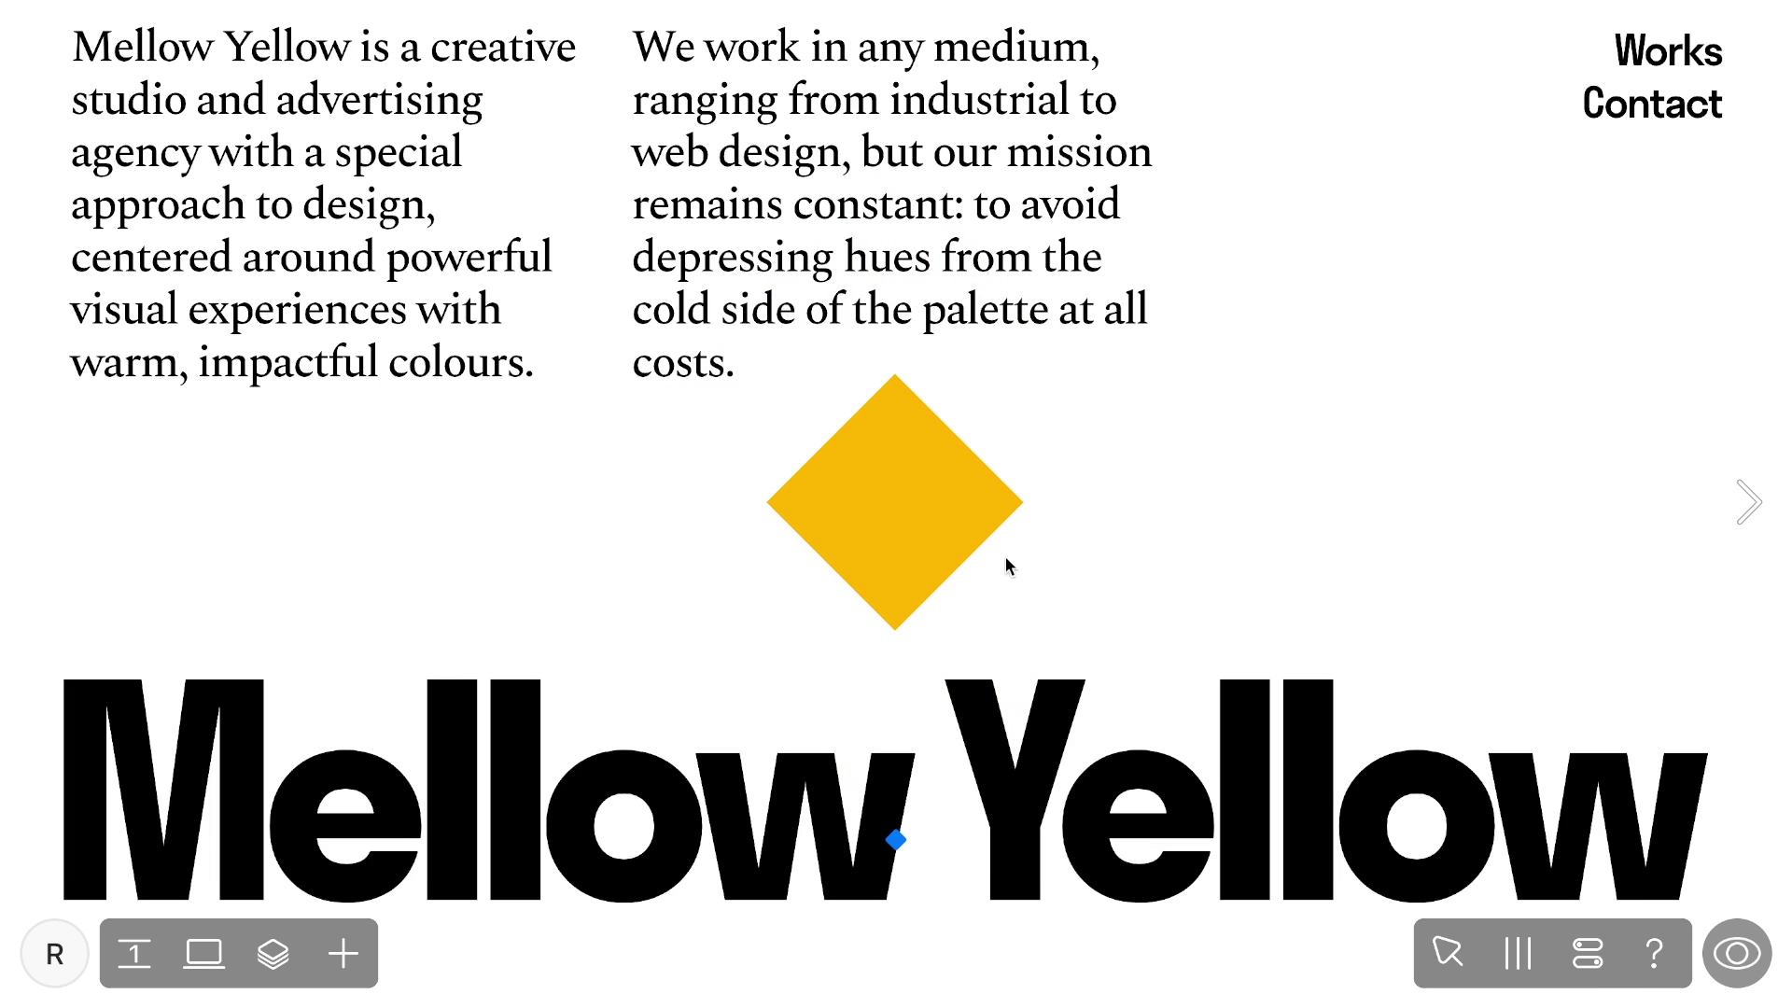
{"action": "left_click", "coordinate": [894, 499]}
{"action": "left_click", "coordinate": [1674, 497]}
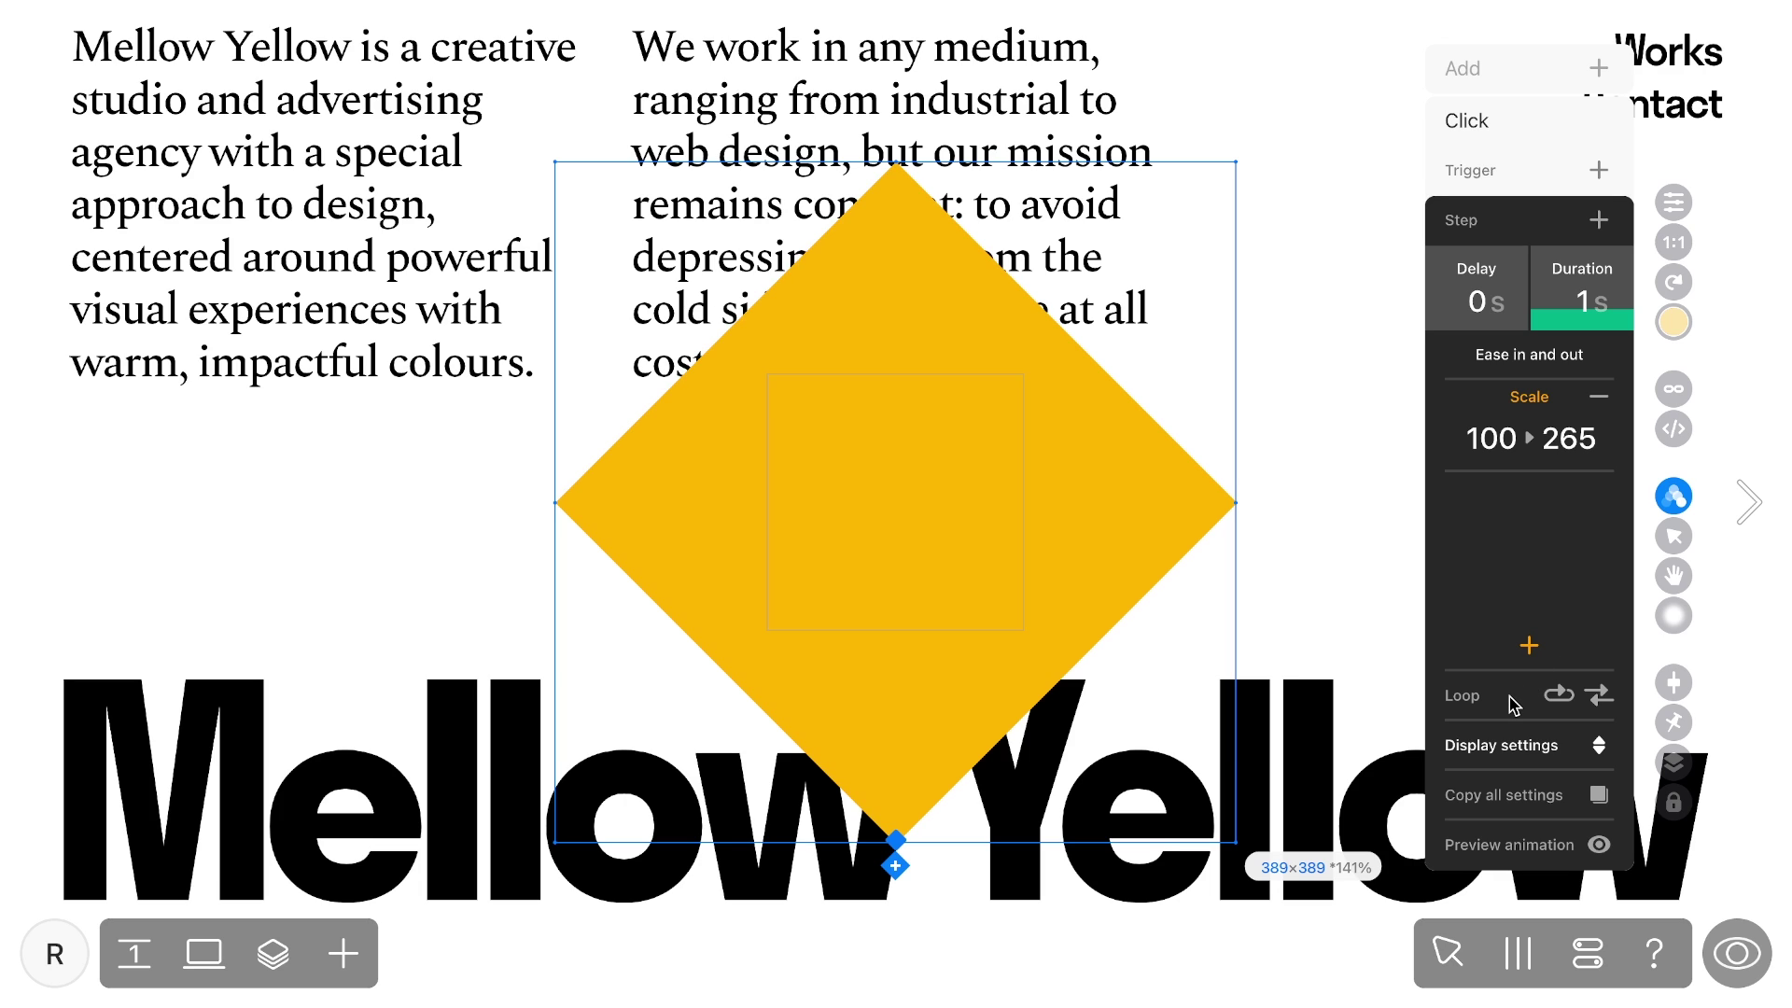
Set the diamond's click animation to loop back and forth, checking it with Preview animation.
{"action": "left_click", "coordinate": [1560, 698]}
{"action": "left_click", "coordinate": [1522, 845]}
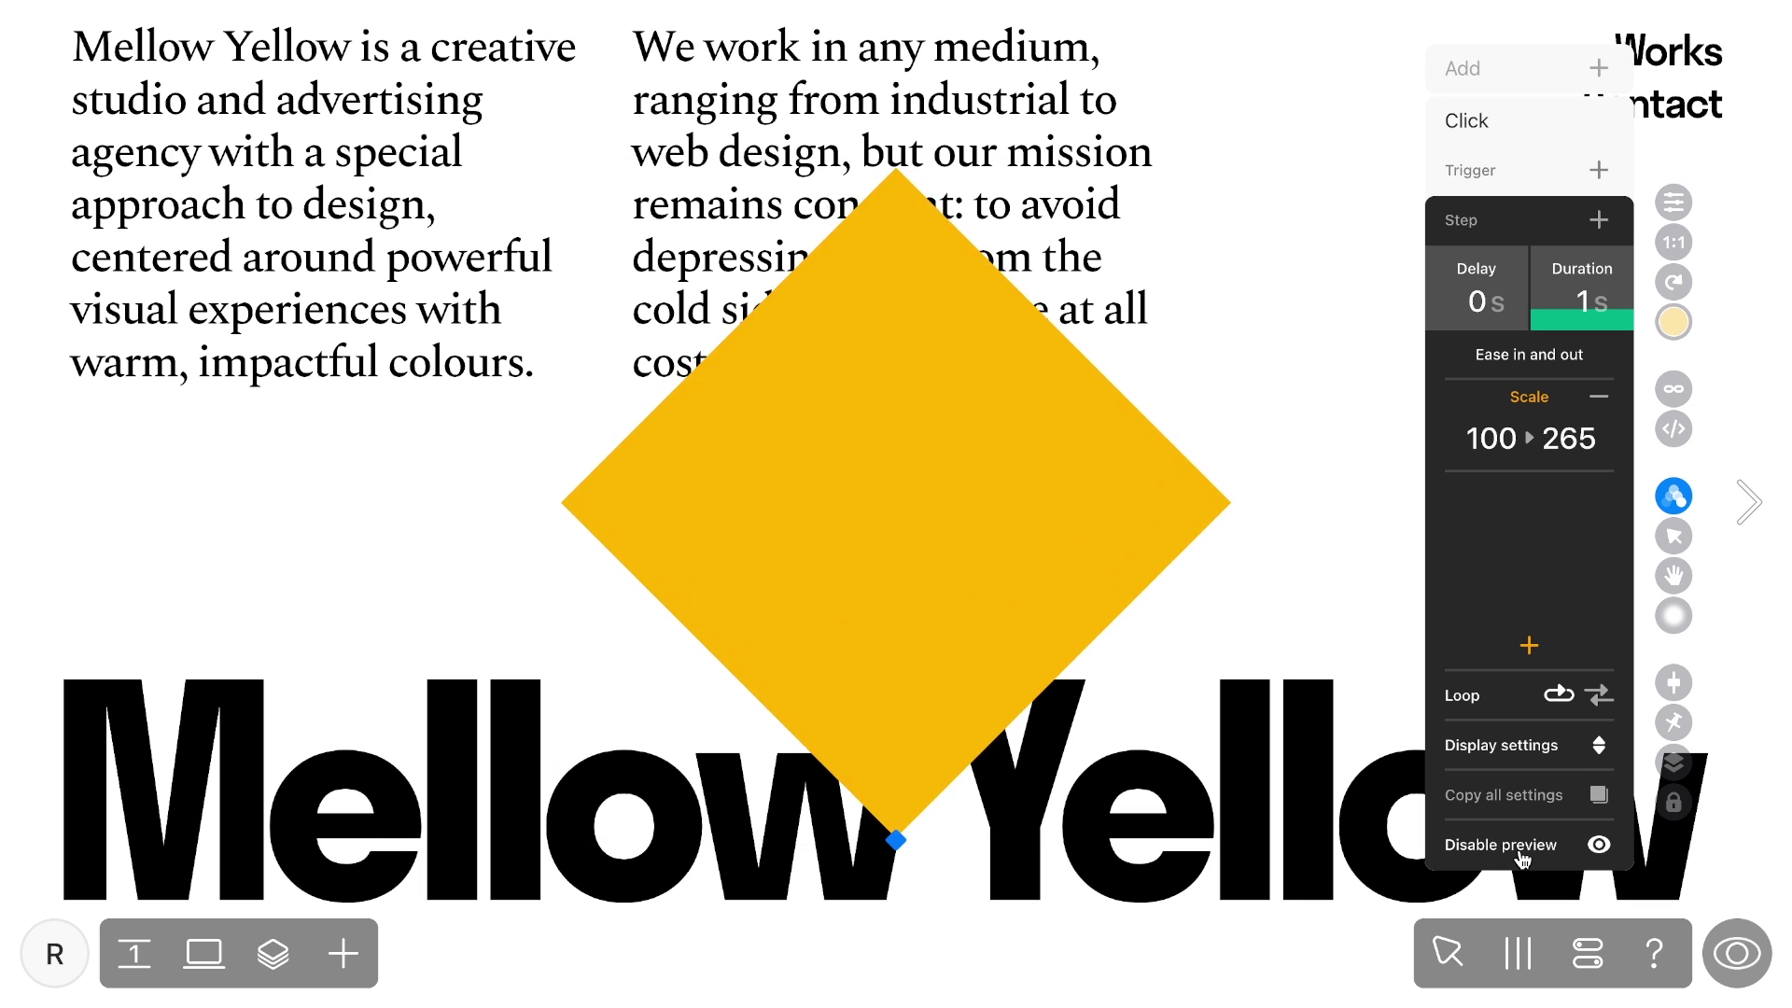
{"action": "left_click", "coordinate": [1522, 844]}
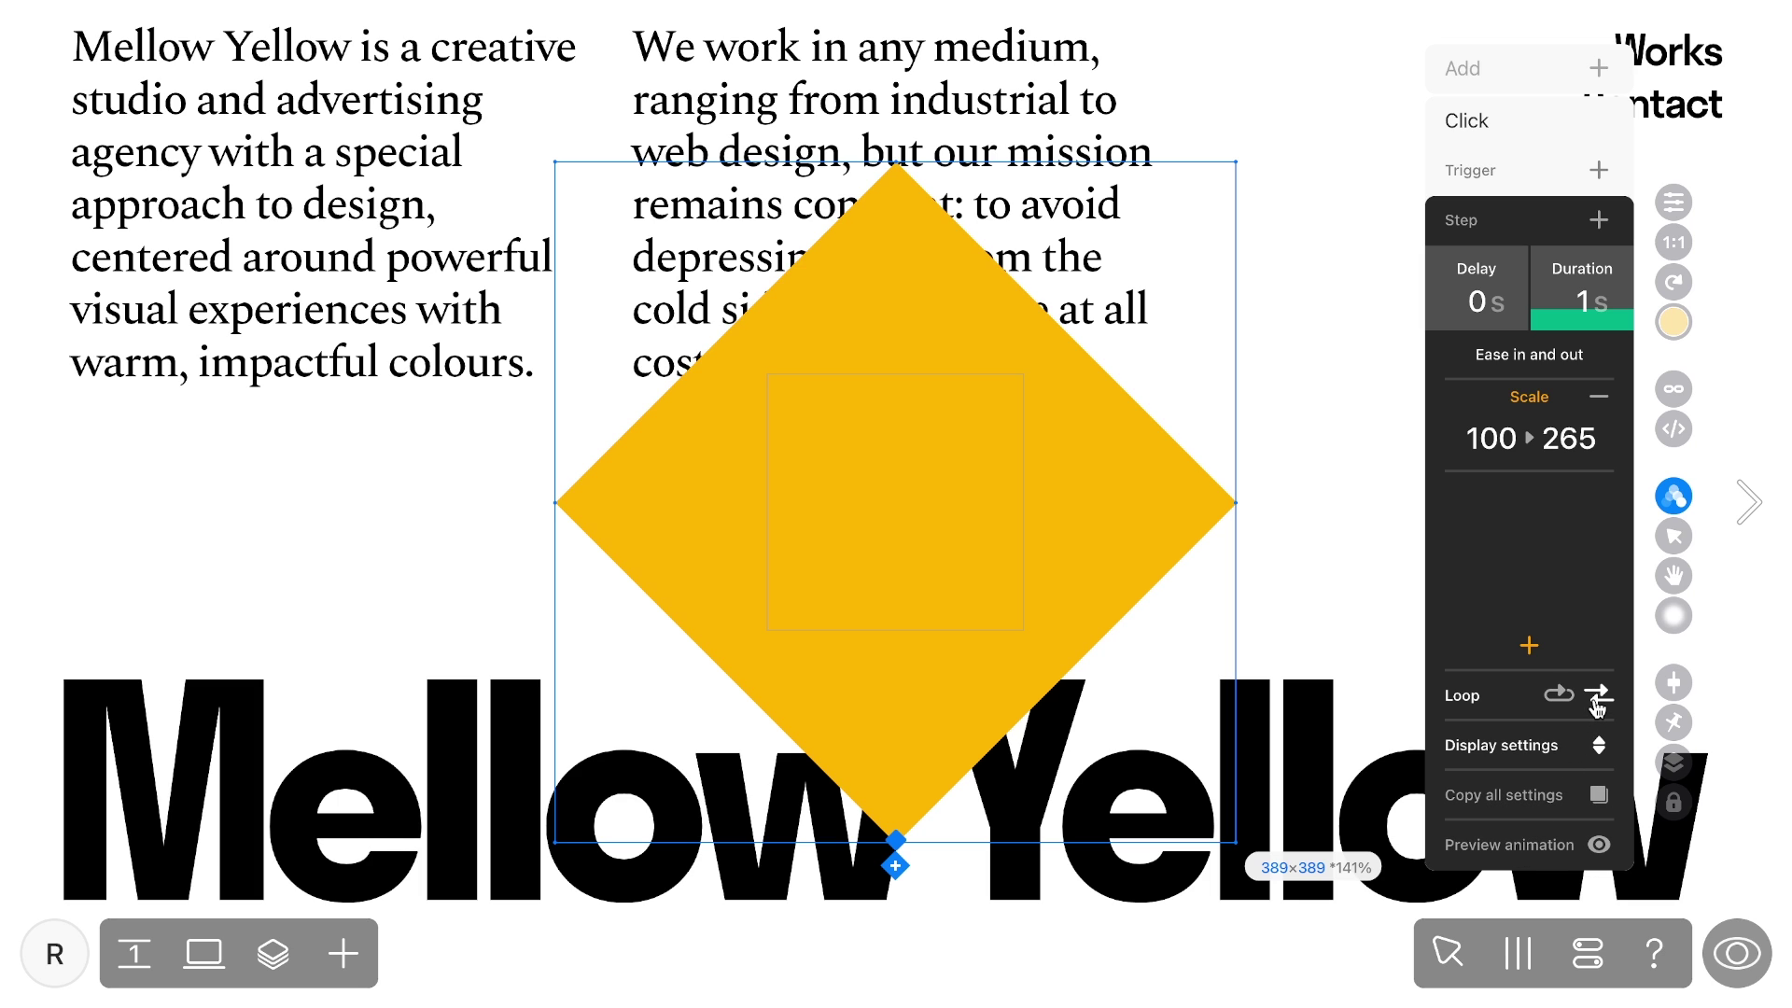
{"action": "left_click", "coordinate": [1520, 846]}
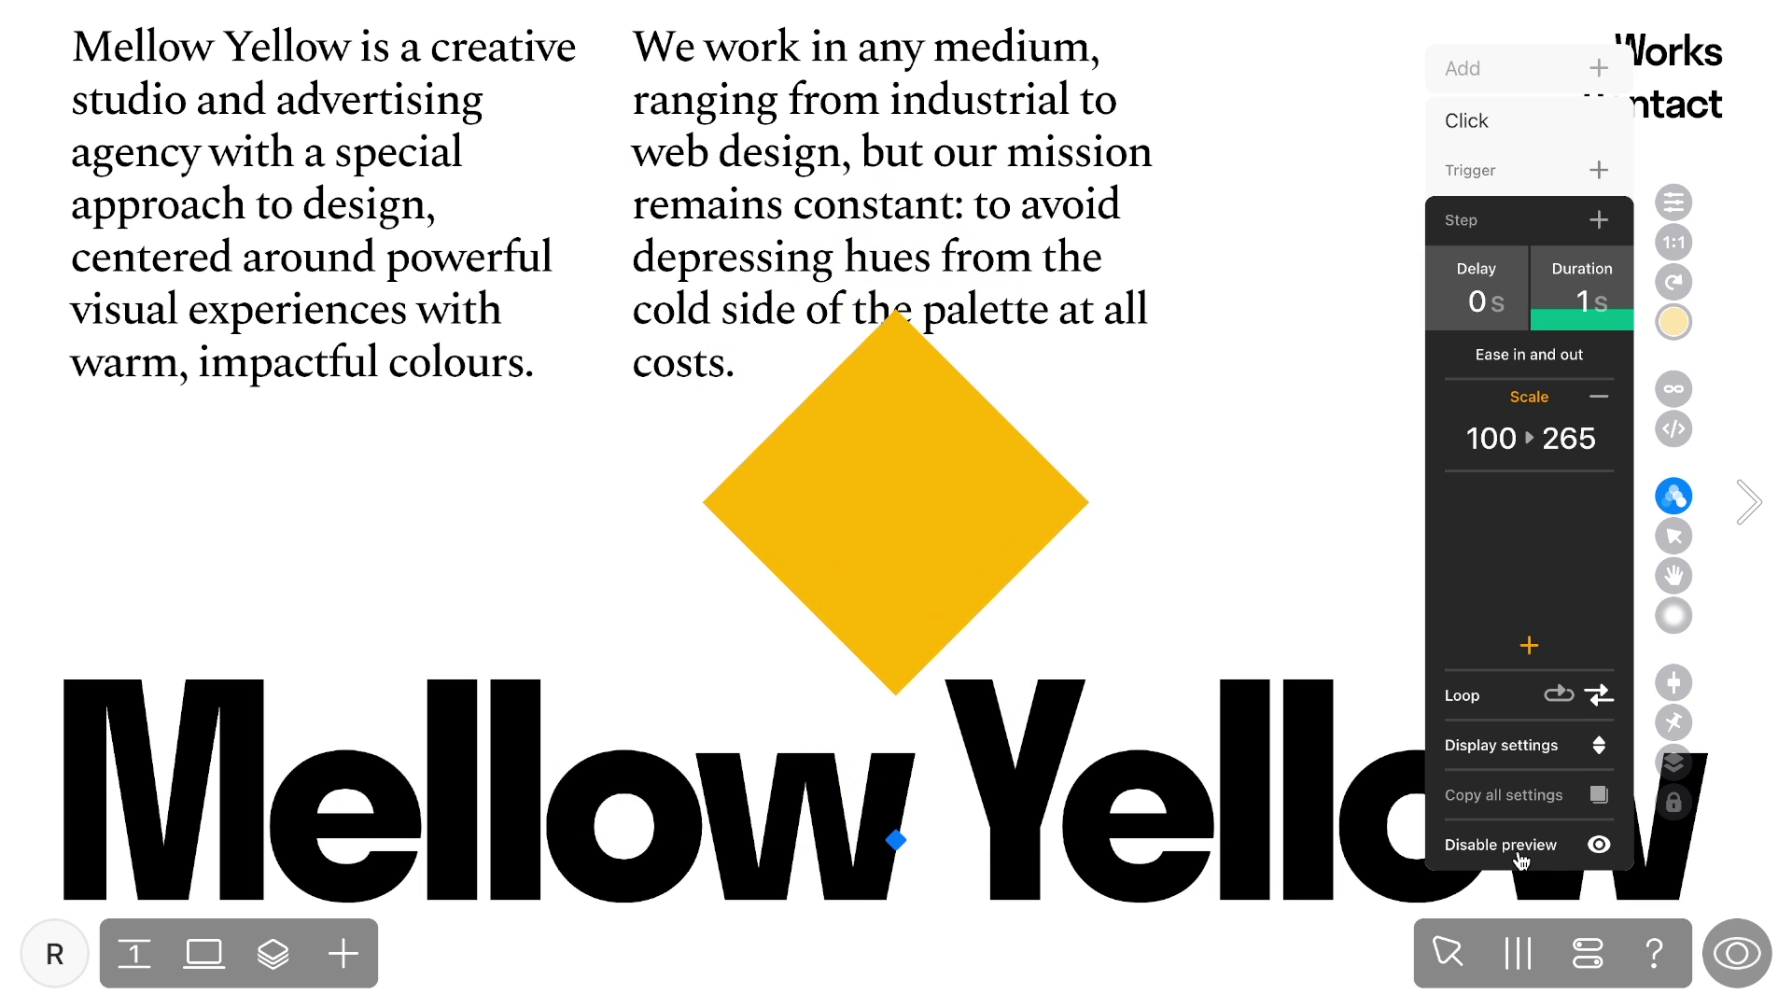
{"action": "left_click", "coordinate": [1520, 847]}
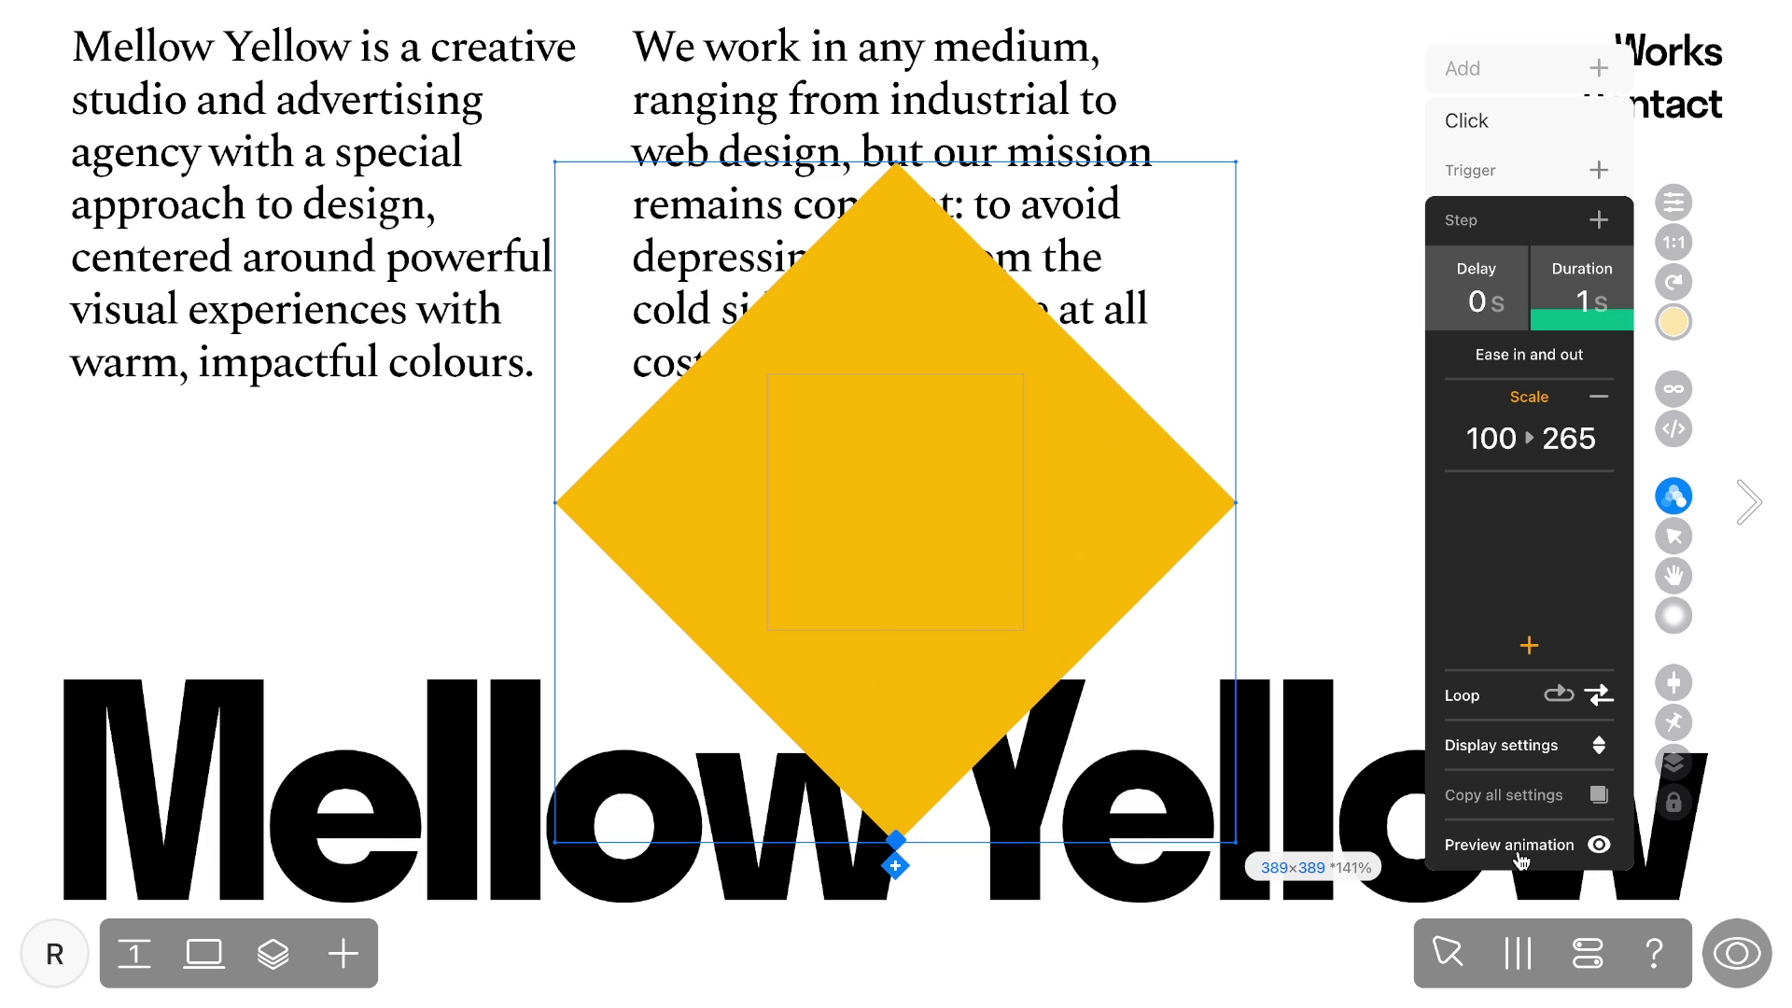
Try the Reset and Once/user display settings, leaving both off.
{"action": "left_click", "coordinate": [1597, 746]}
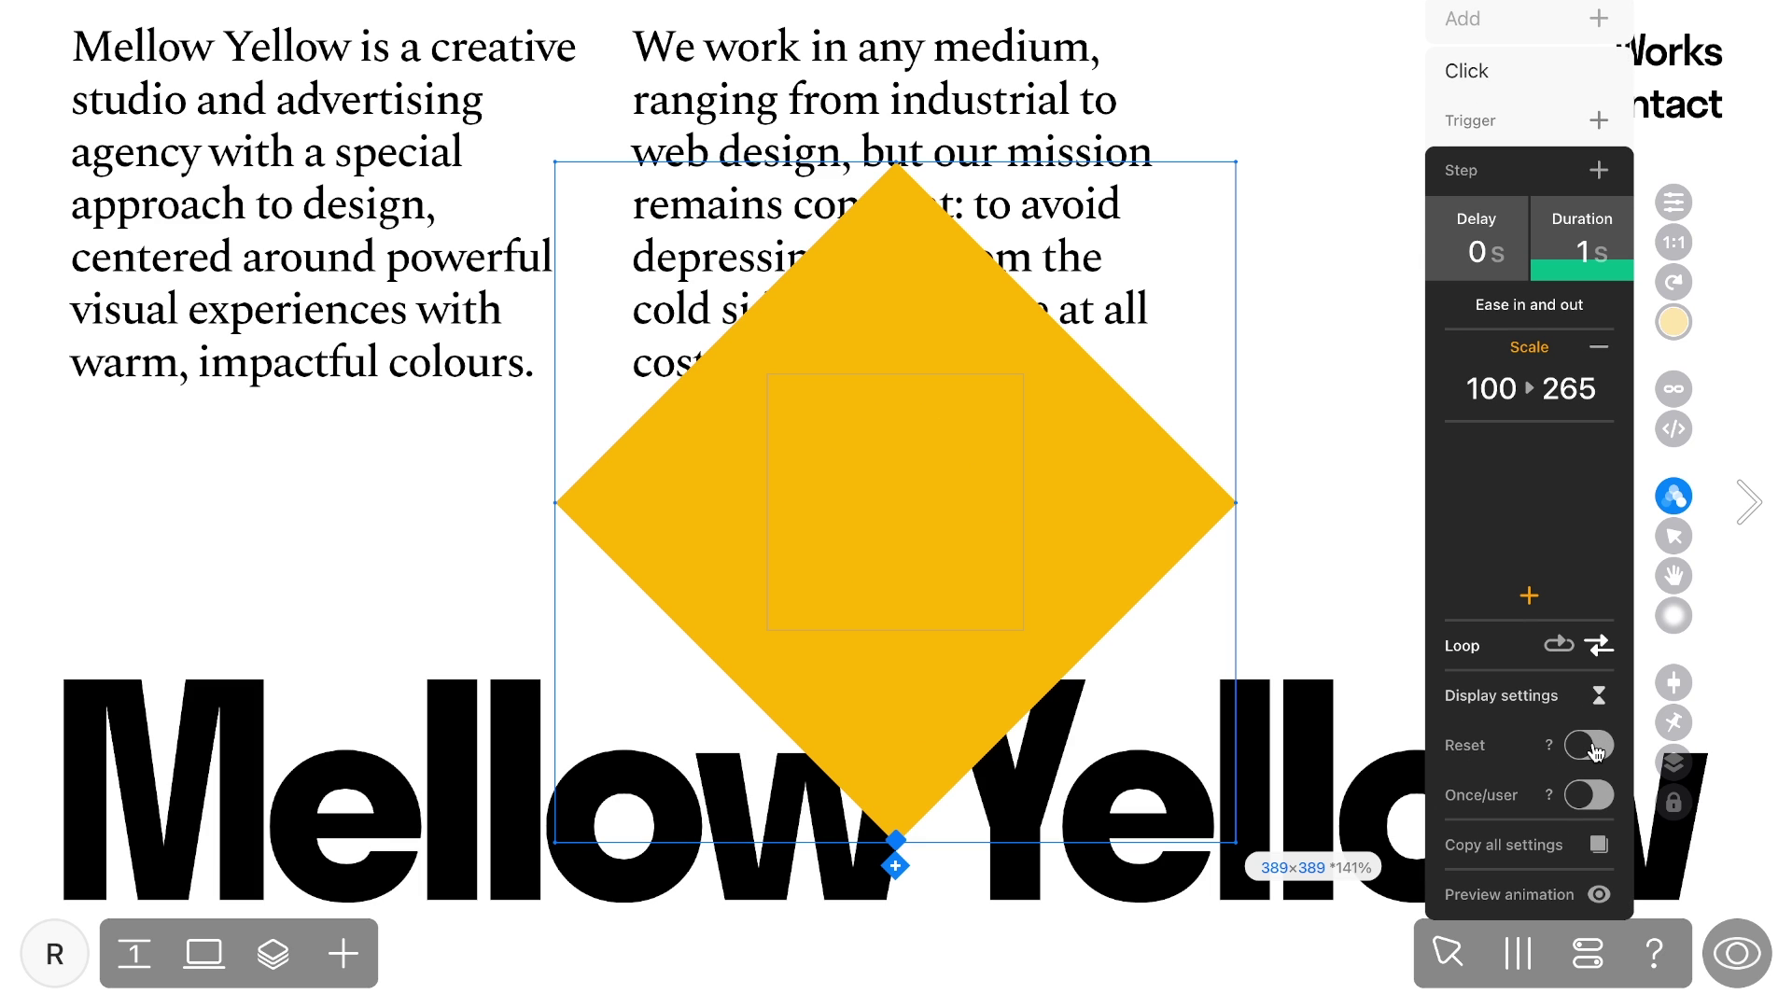
{"action": "left_click", "coordinate": [1595, 746]}
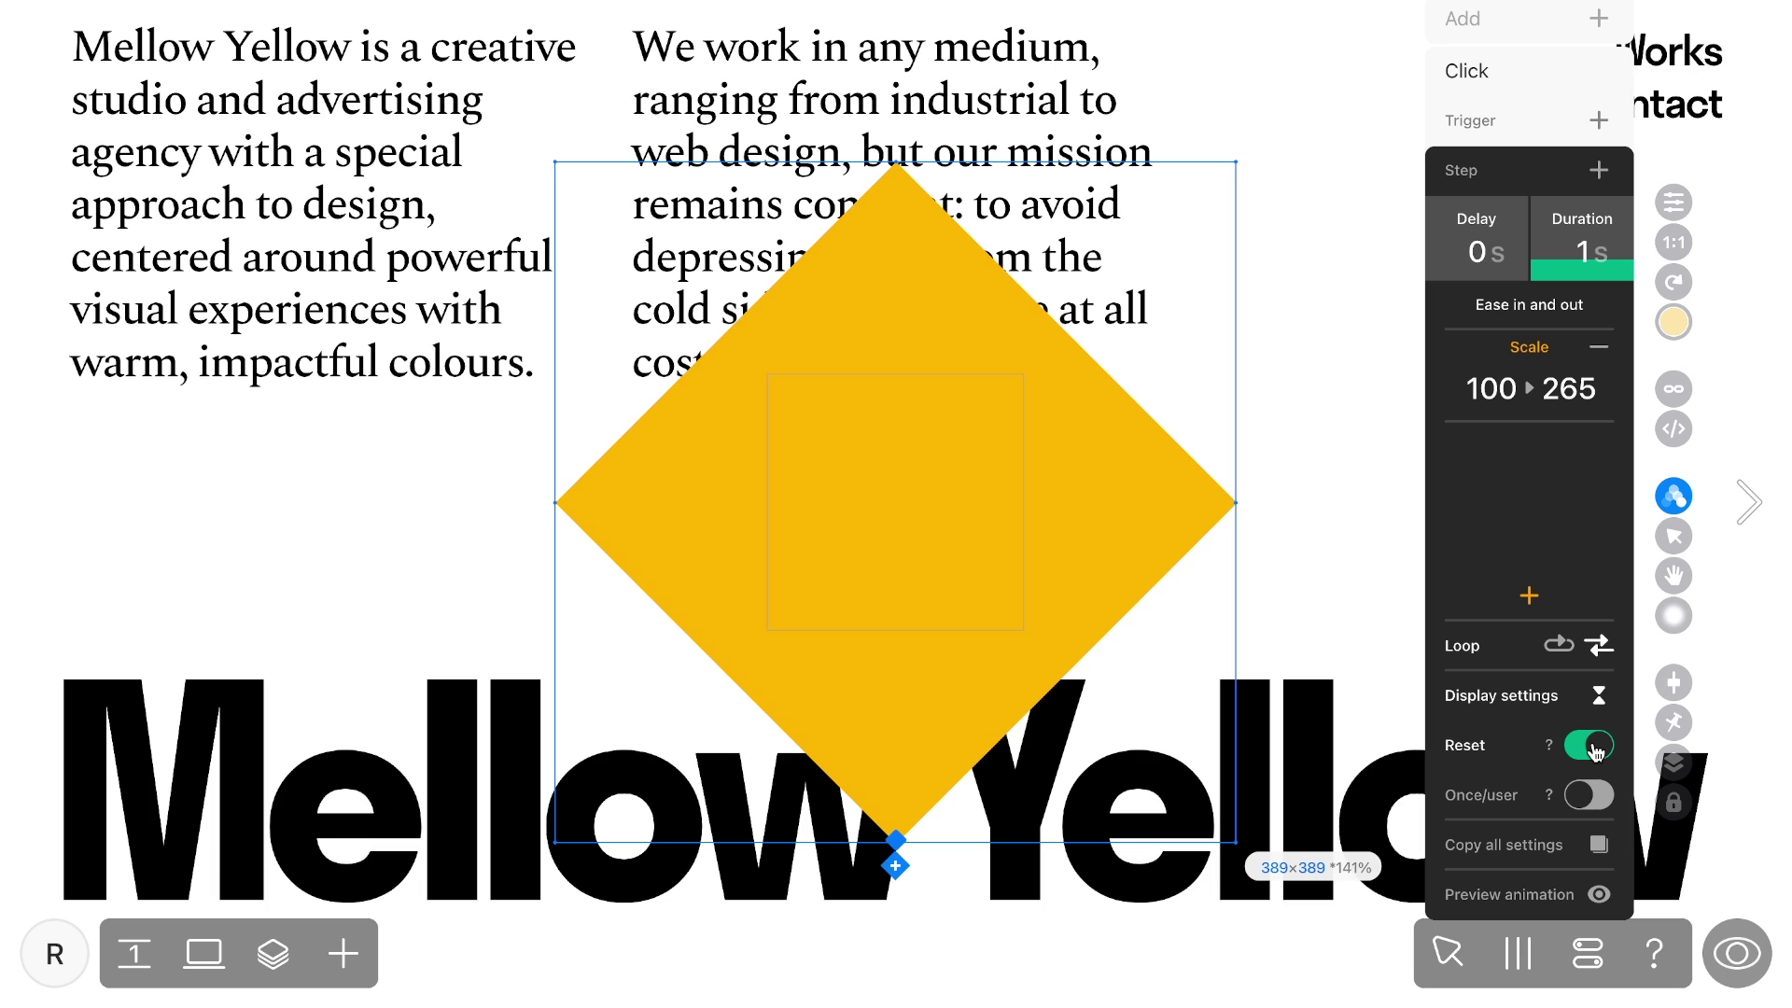
{"action": "left_click", "coordinate": [1594, 798]}
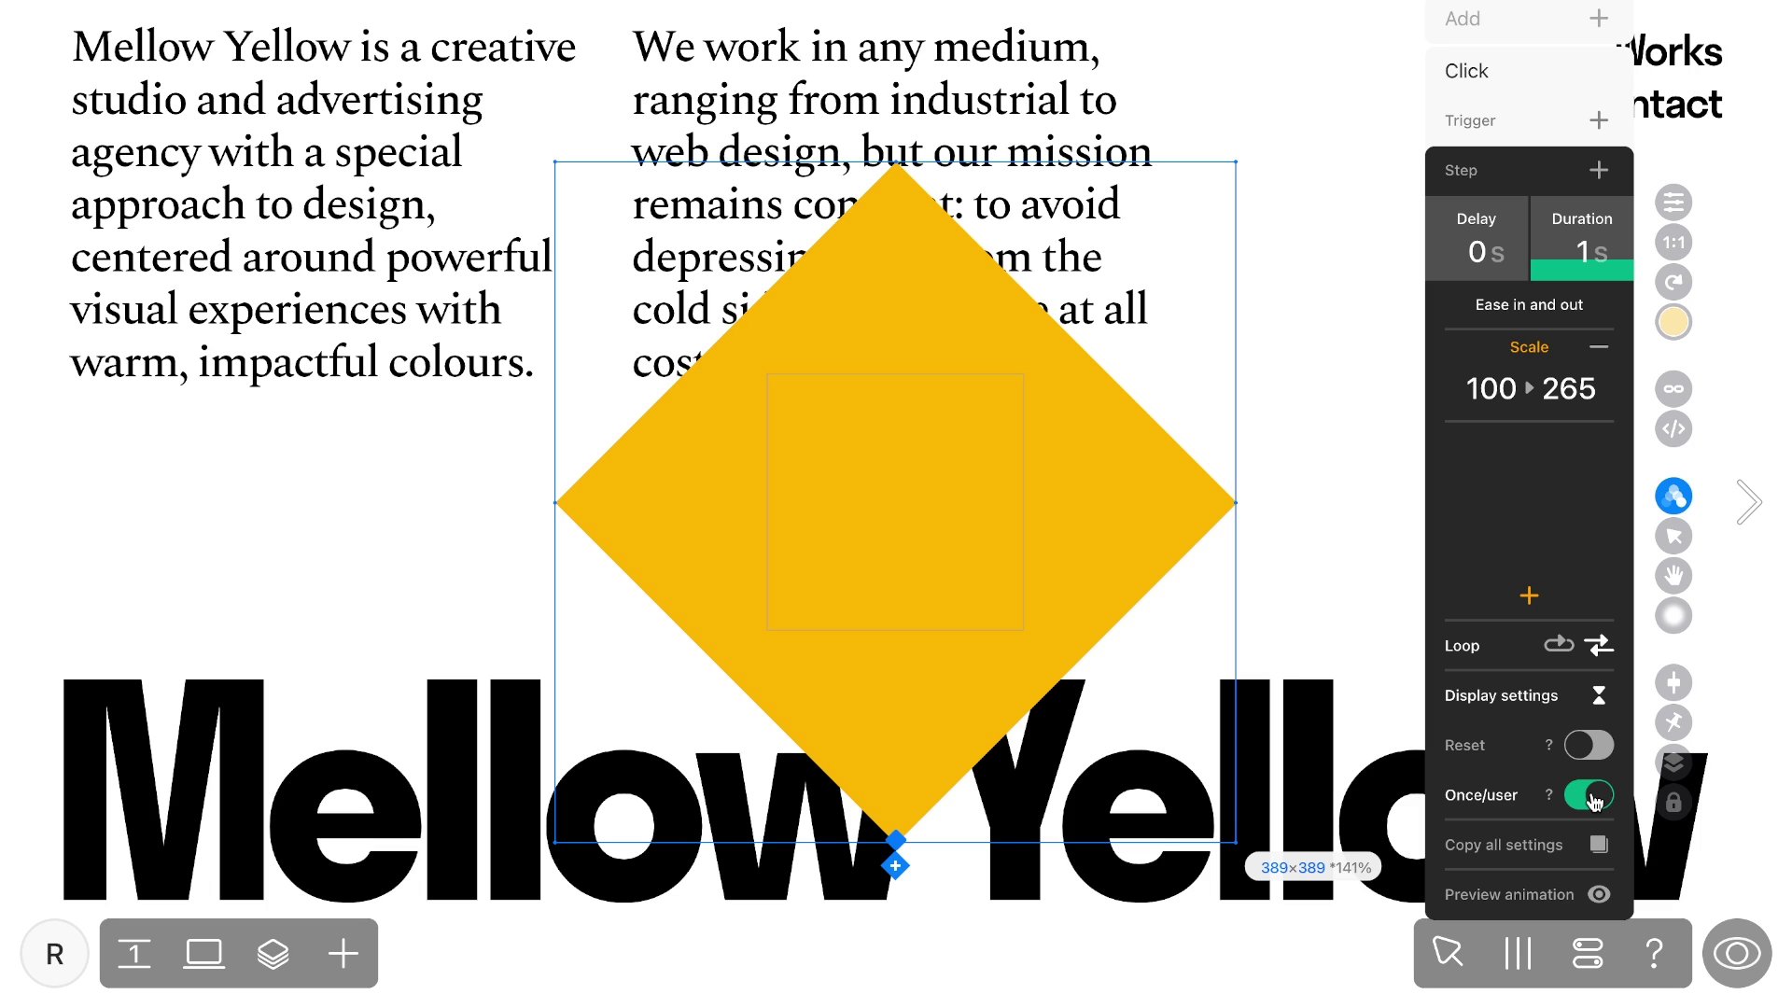
{"action": "left_click", "coordinate": [1592, 797]}
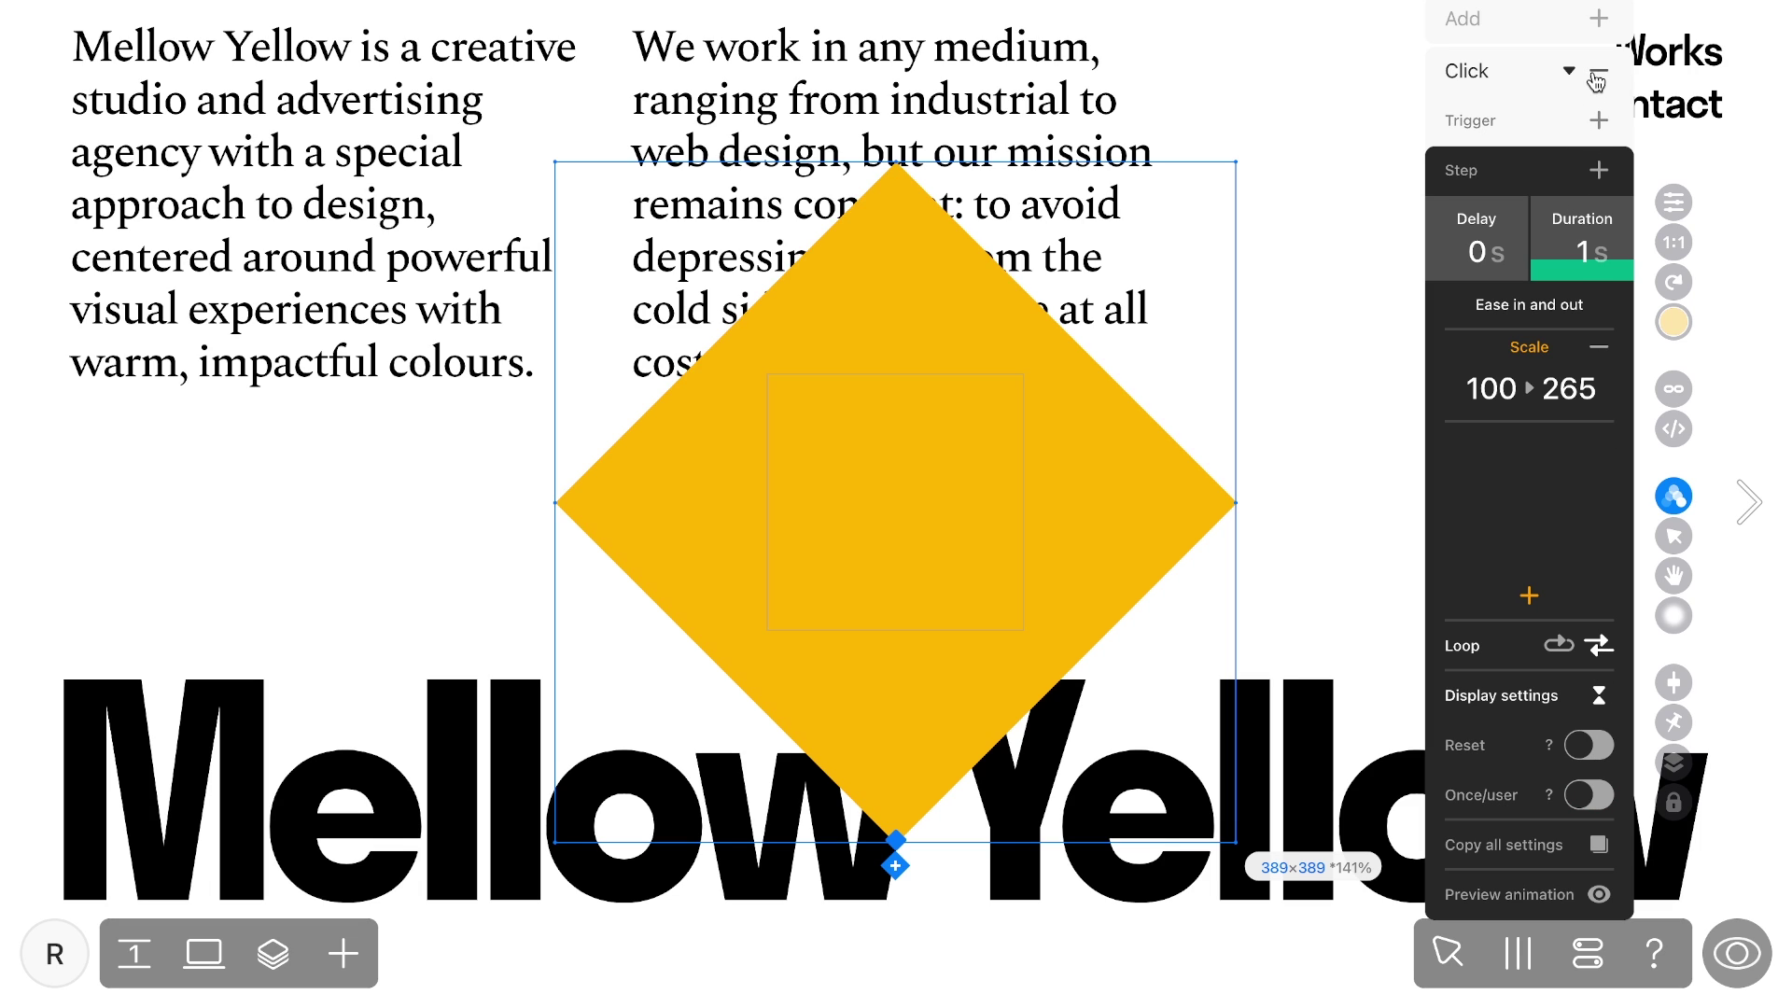
Replace the diamond's Click animation with the Fade&Scale preset and preview it.
{"action": "left_click", "coordinate": [1598, 76]}
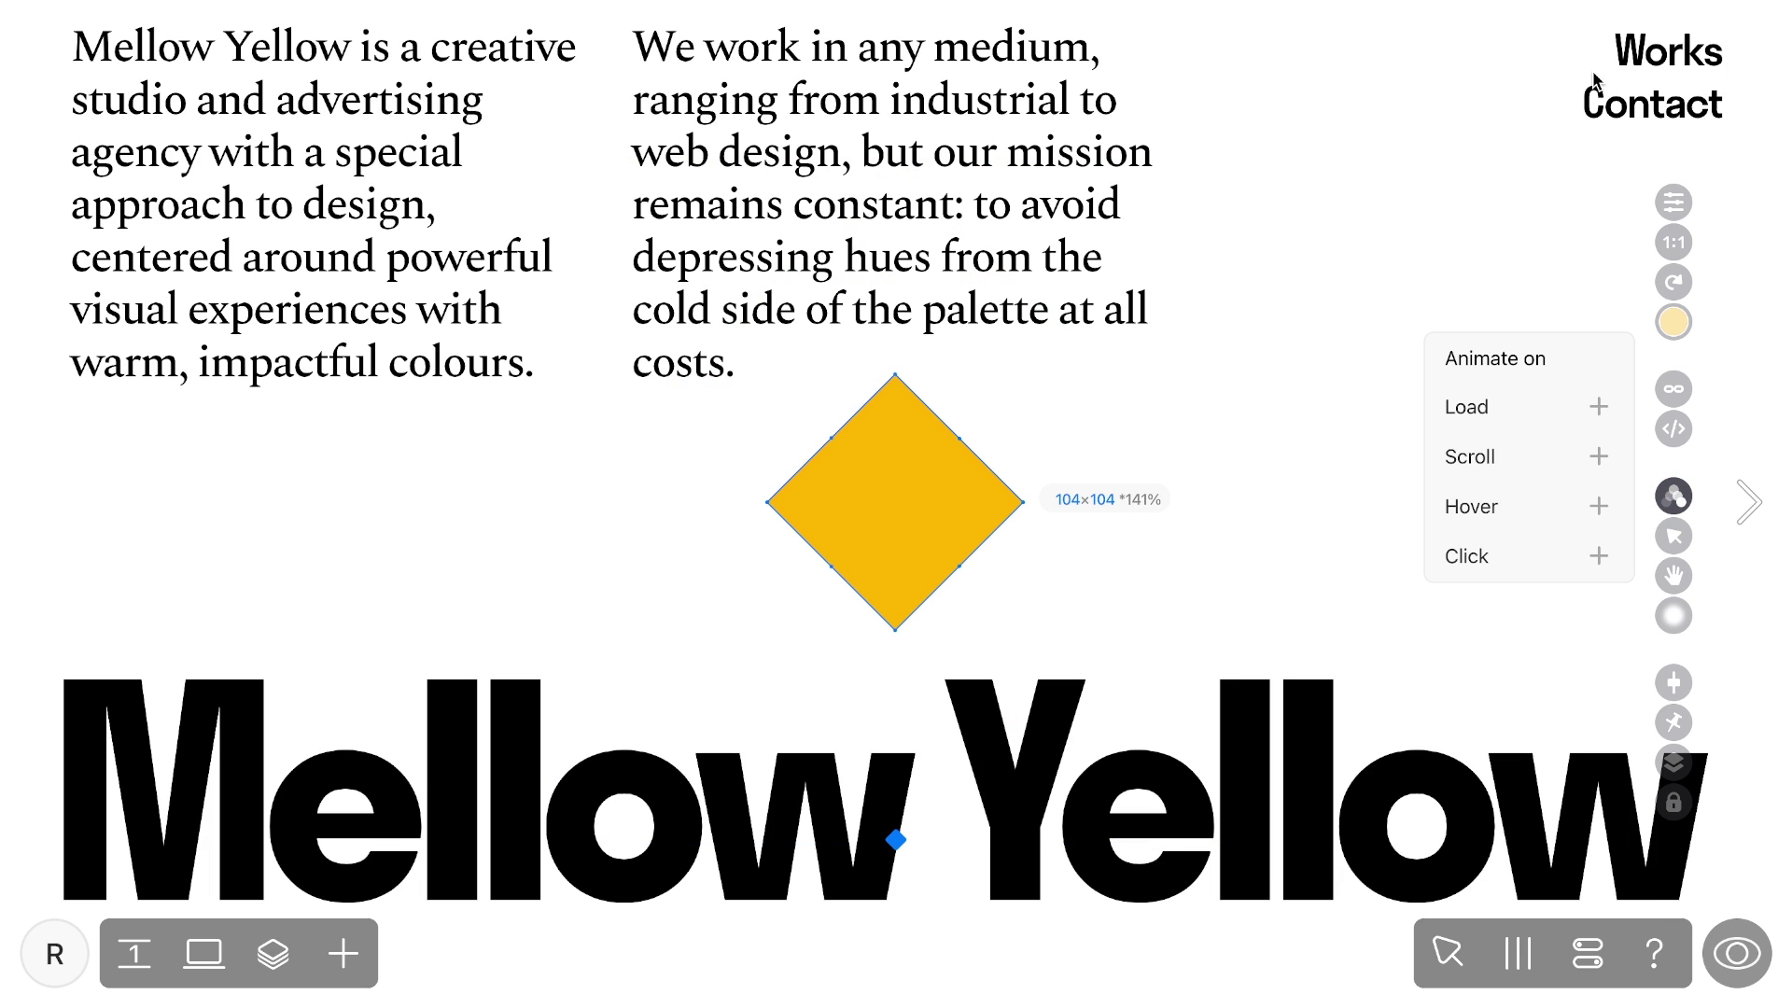
{"action": "left_click", "coordinate": [1517, 552]}
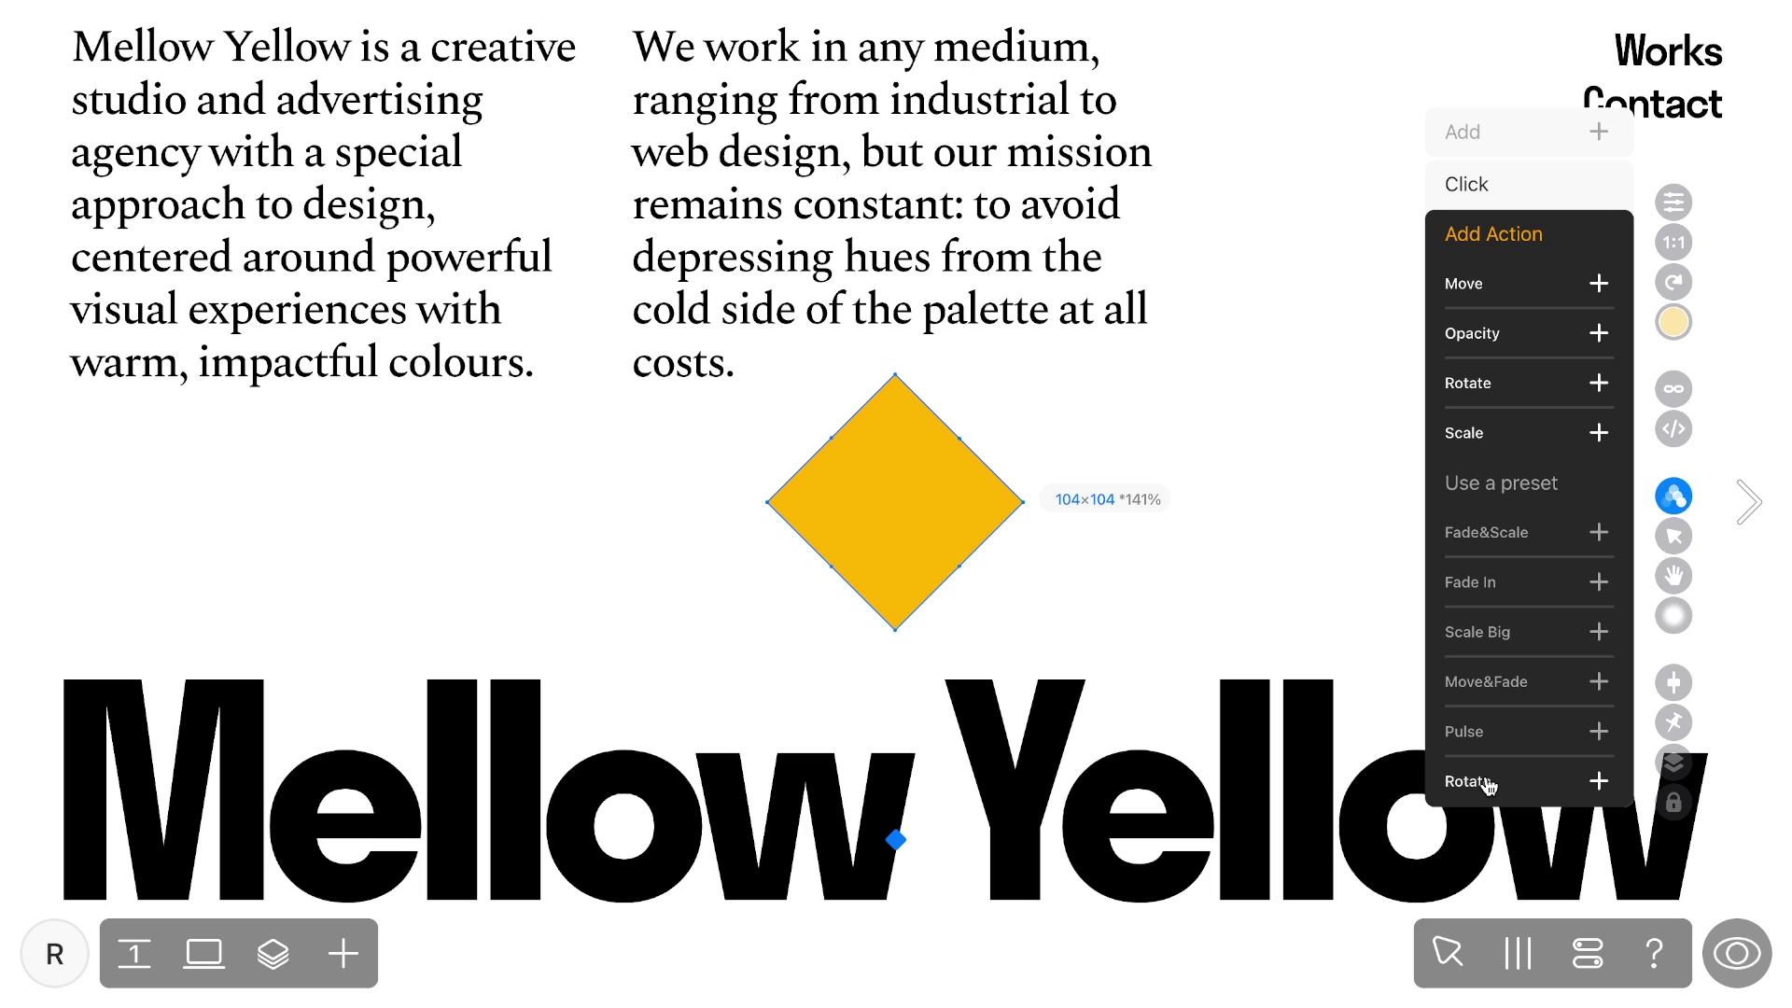
{"action": "left_click", "coordinate": [1488, 530]}
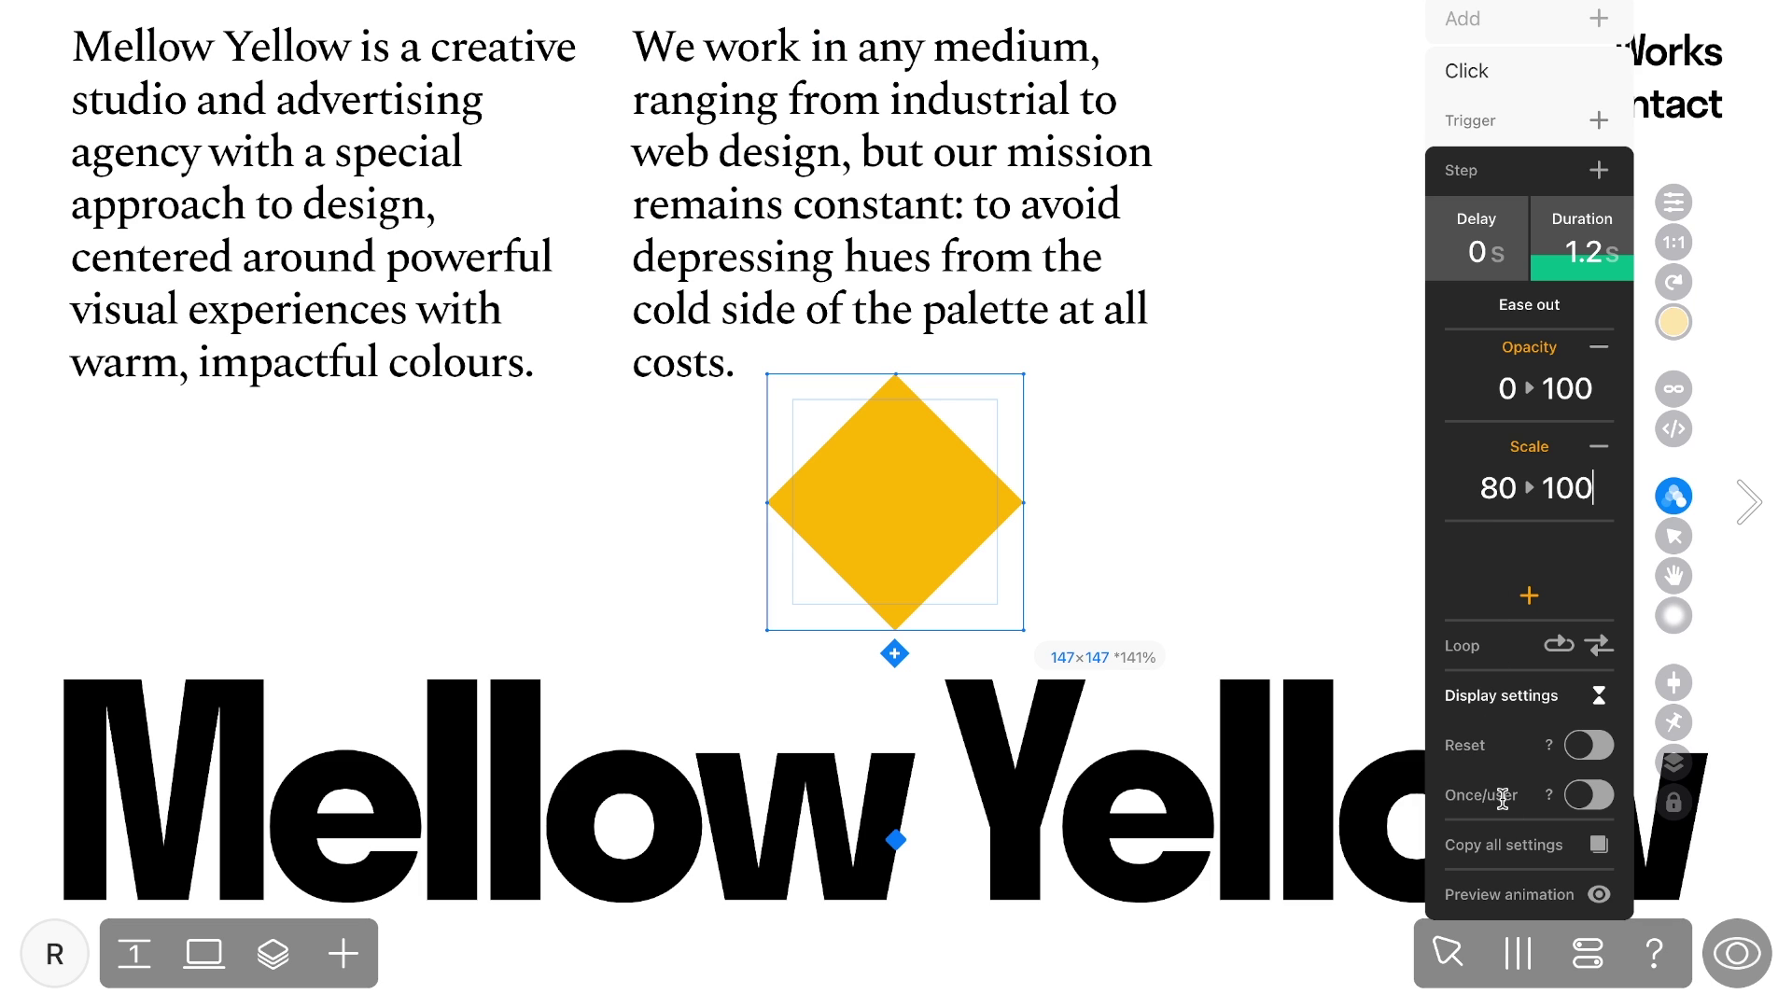
{"action": "left_click", "coordinate": [1519, 895]}
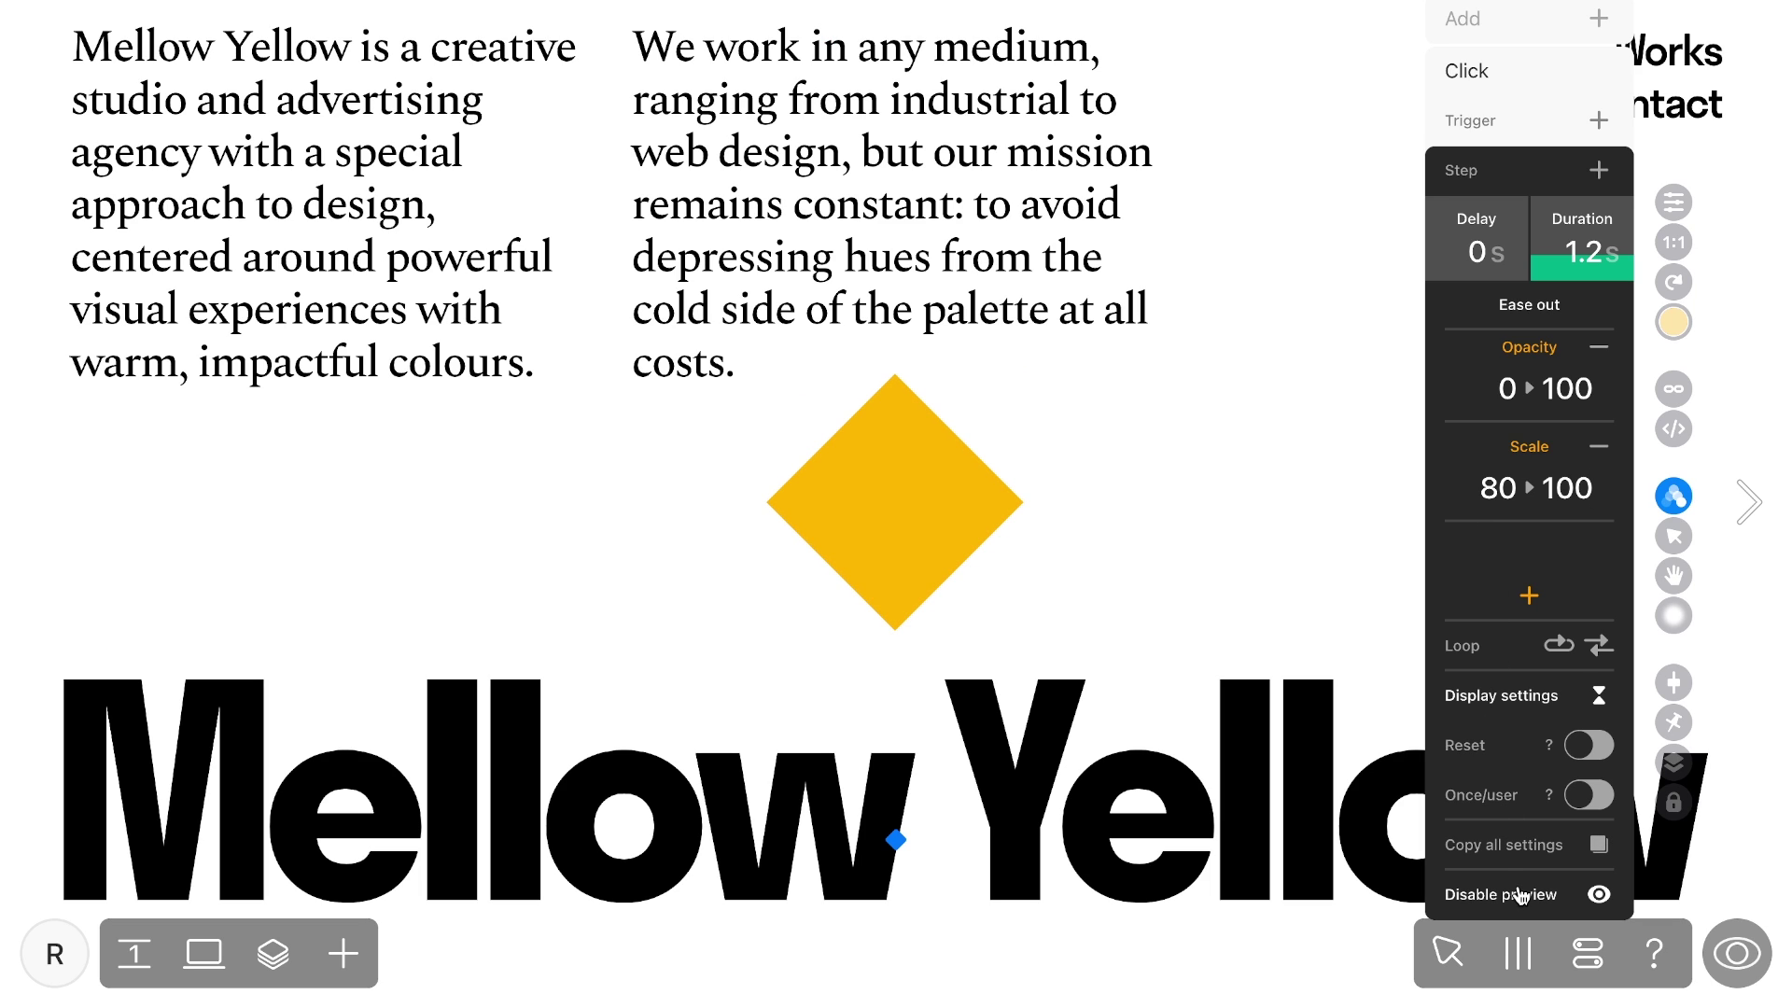
Set the opacity start to 50 and the scale end to 265.
{"action": "left_click", "coordinate": [1509, 388]}
{"action": "type", "text": "50"}
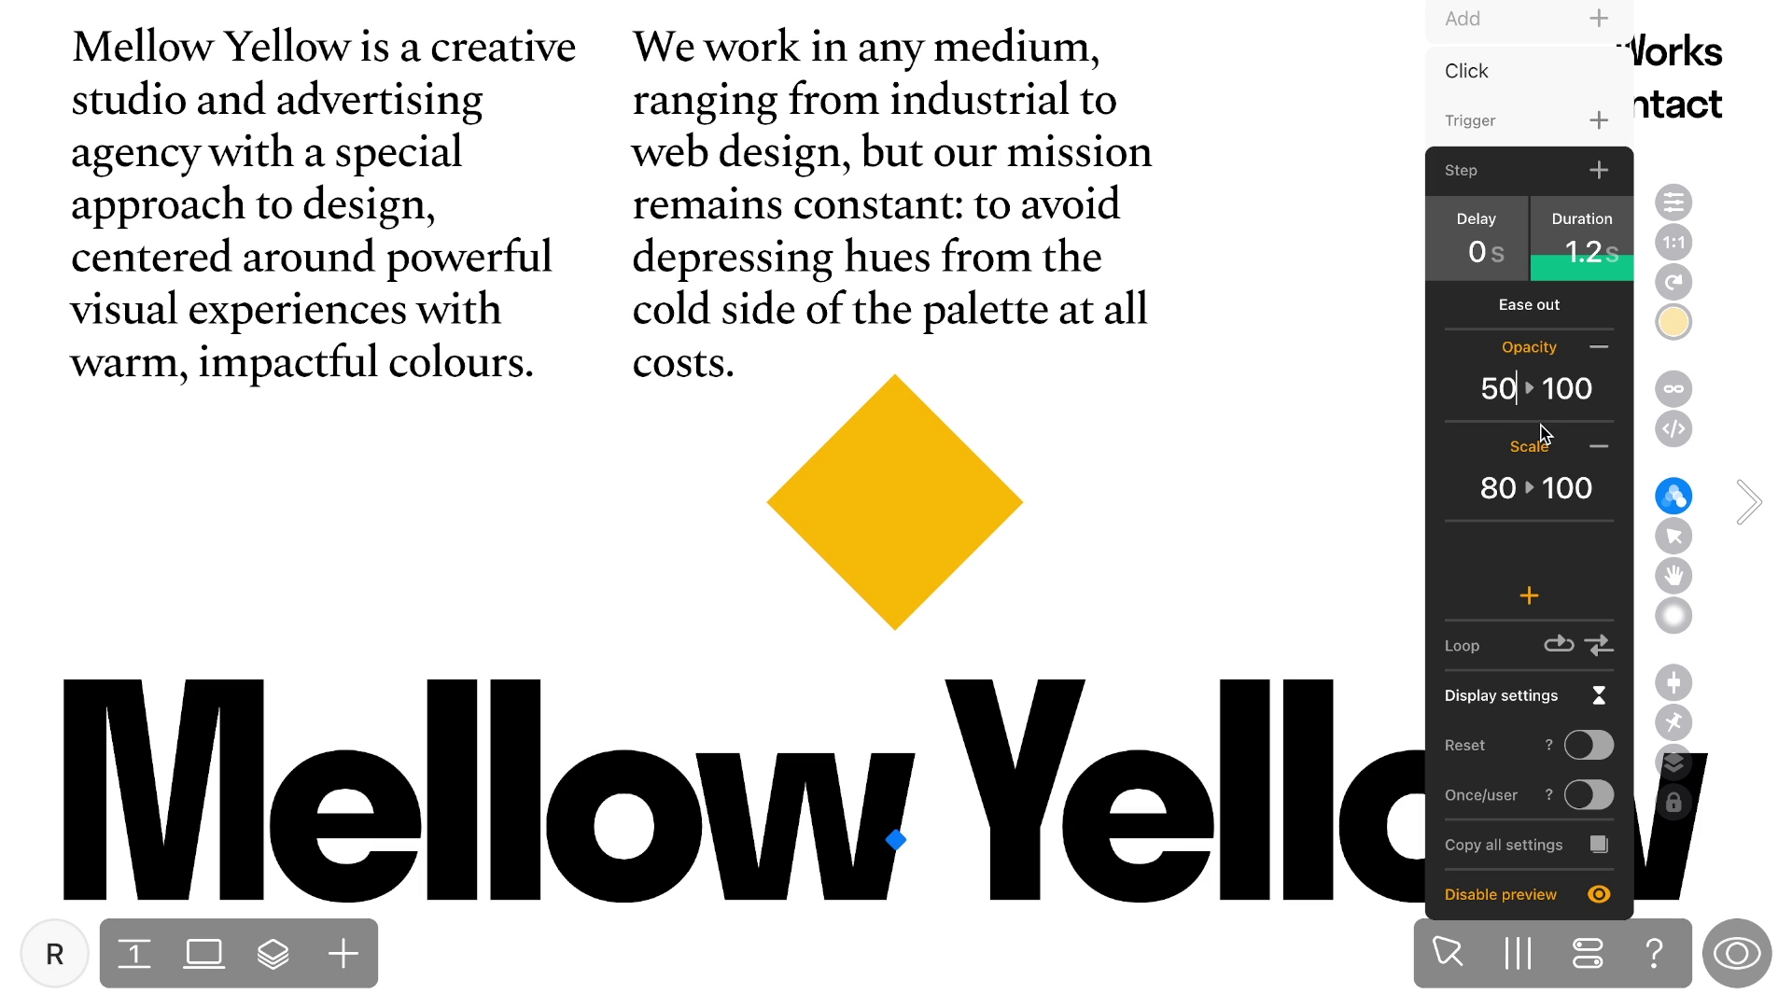
{"action": "left_click", "coordinate": [1569, 487]}
{"action": "type", "text": "265"}
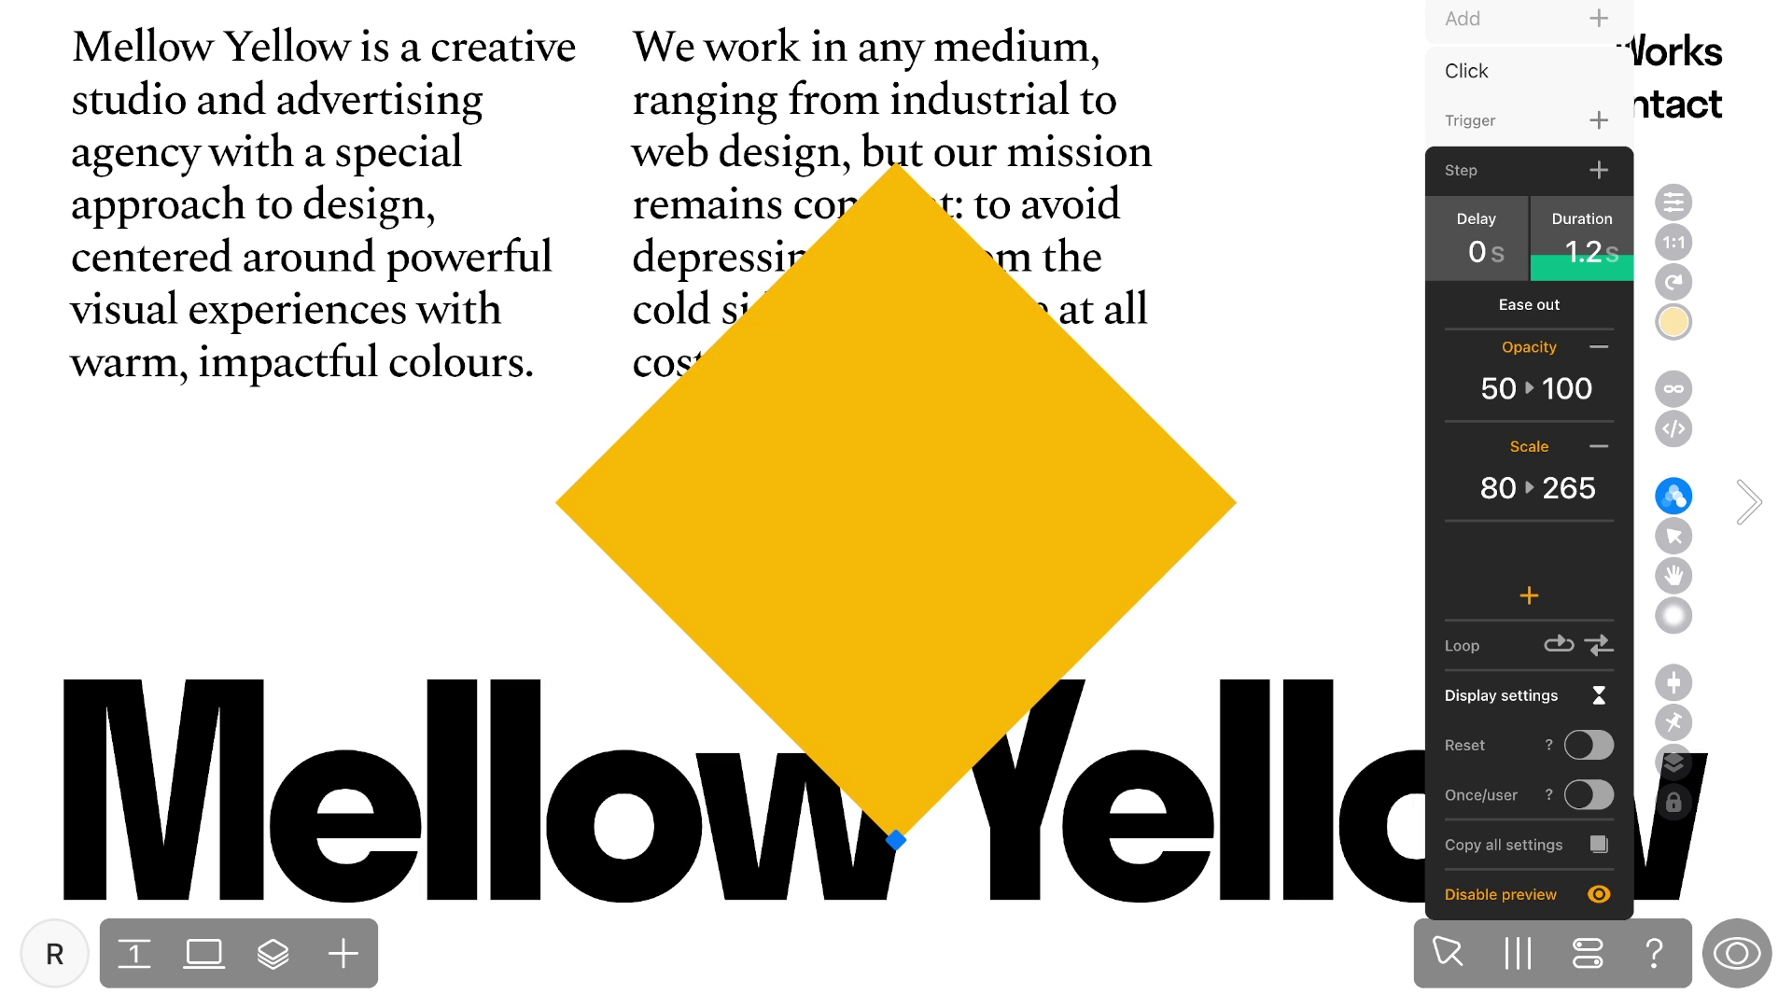
Add a Rotate step ending at 180 and preview the page.
{"action": "left_click", "coordinate": [1529, 595]}
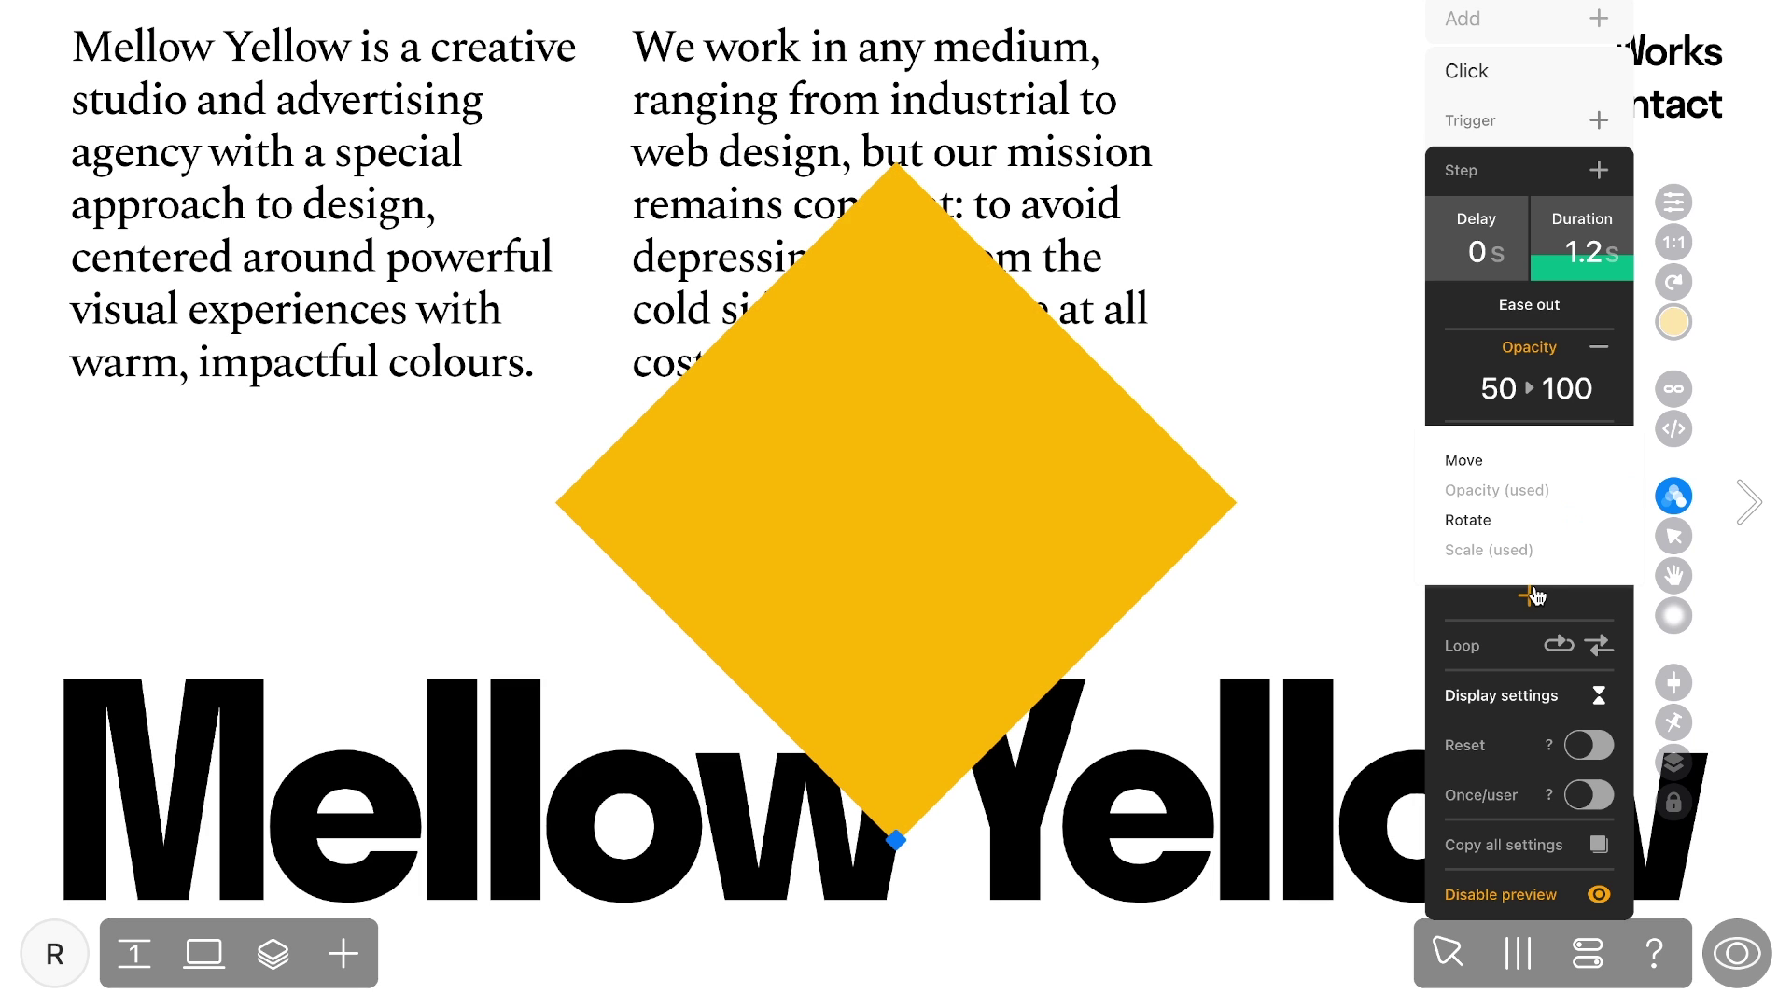
{"action": "left_click", "coordinate": [1529, 519]}
{"action": "double_click", "coordinate": [1561, 437]}
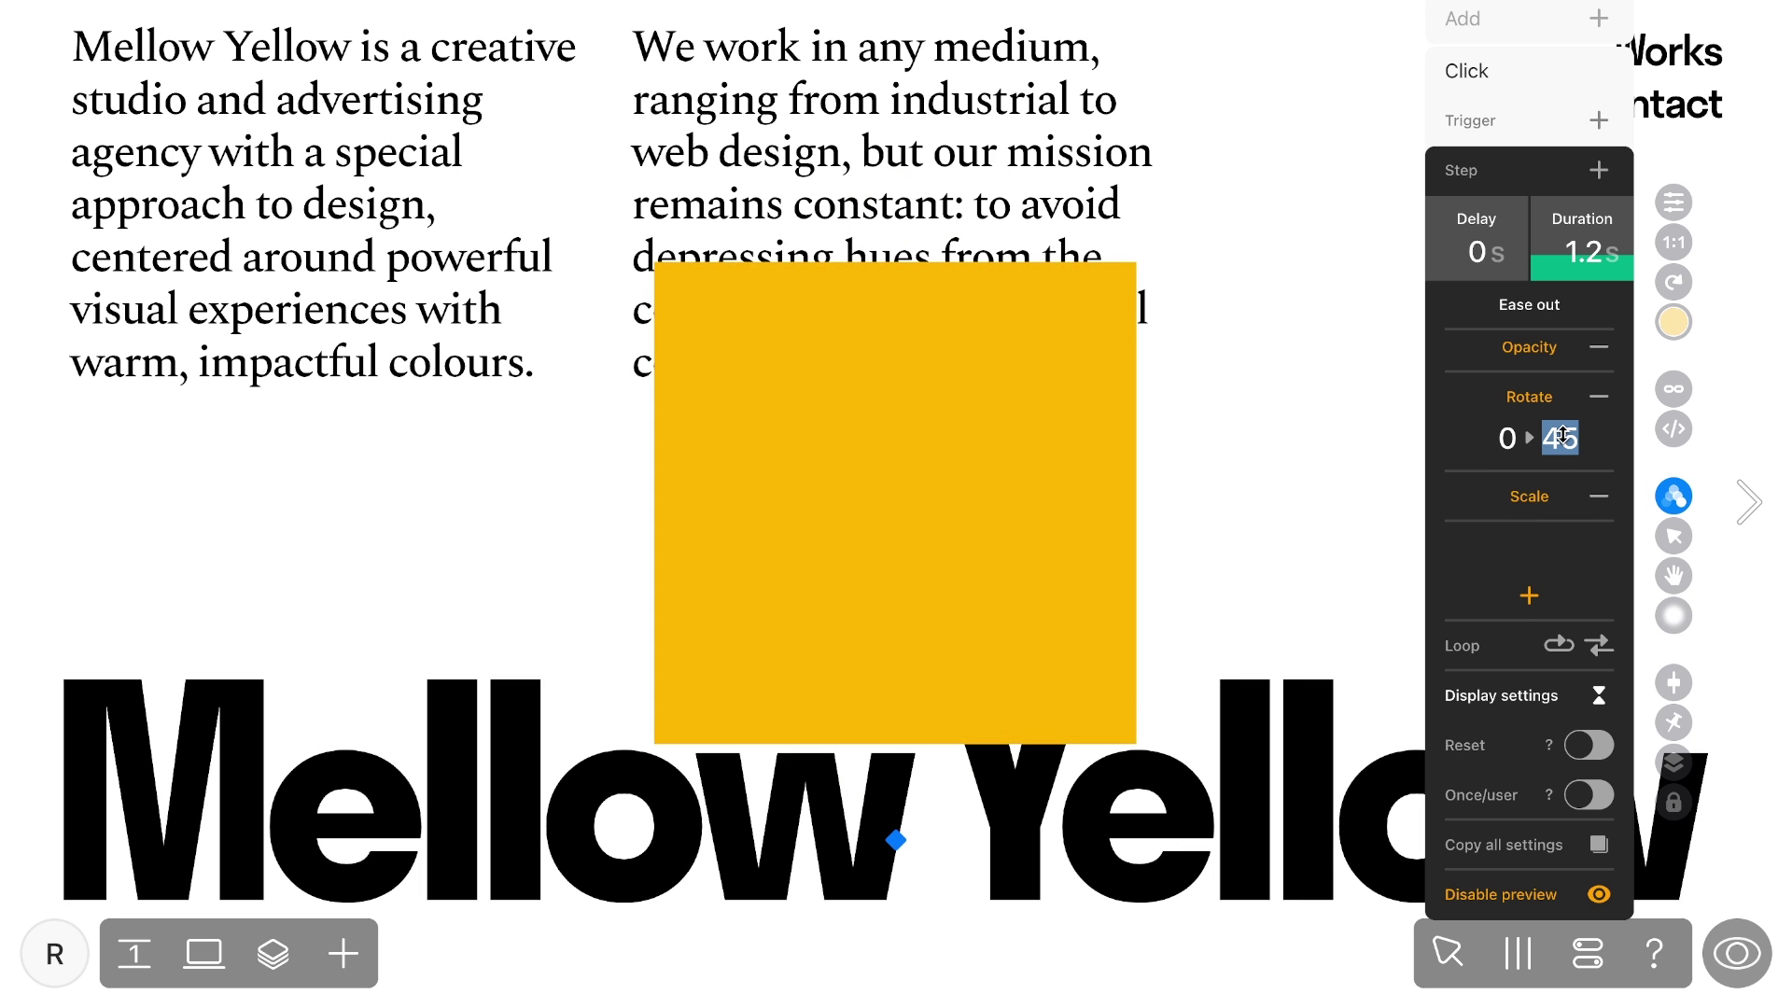
{"action": "type", "text": "180"}
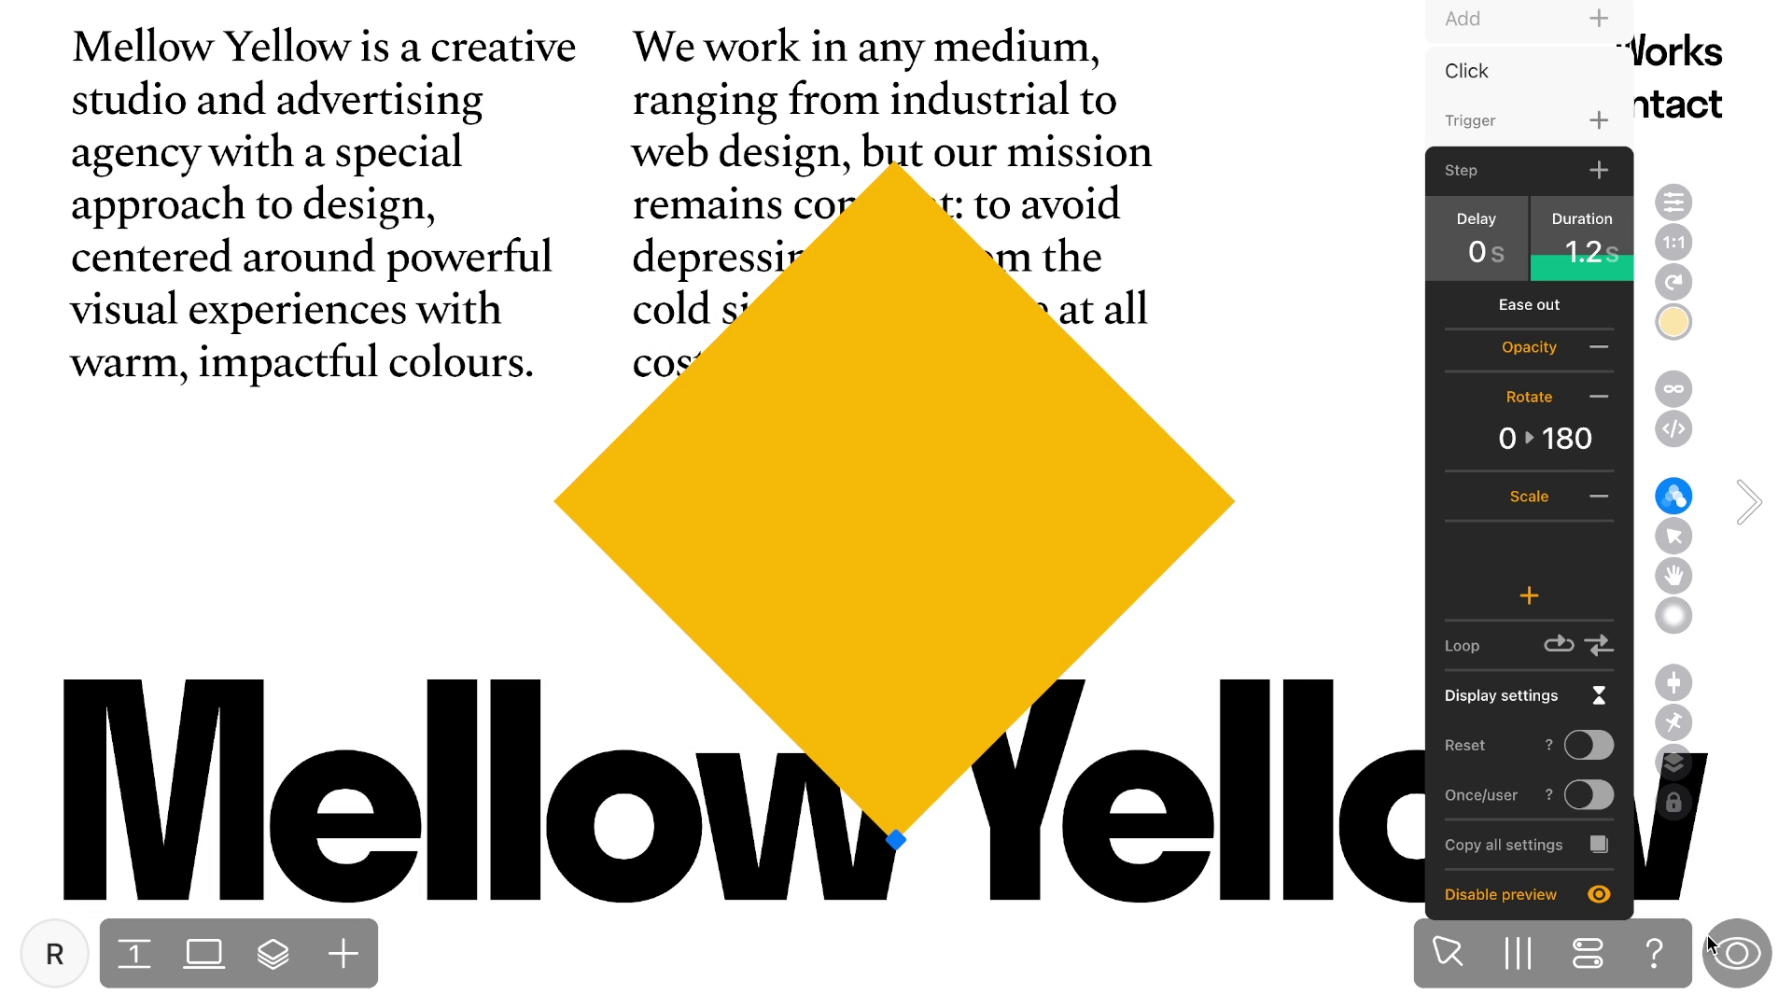
{"action": "left_click", "coordinate": [1730, 969]}
{"action": "mouse_move", "coordinate": [940, 523]}
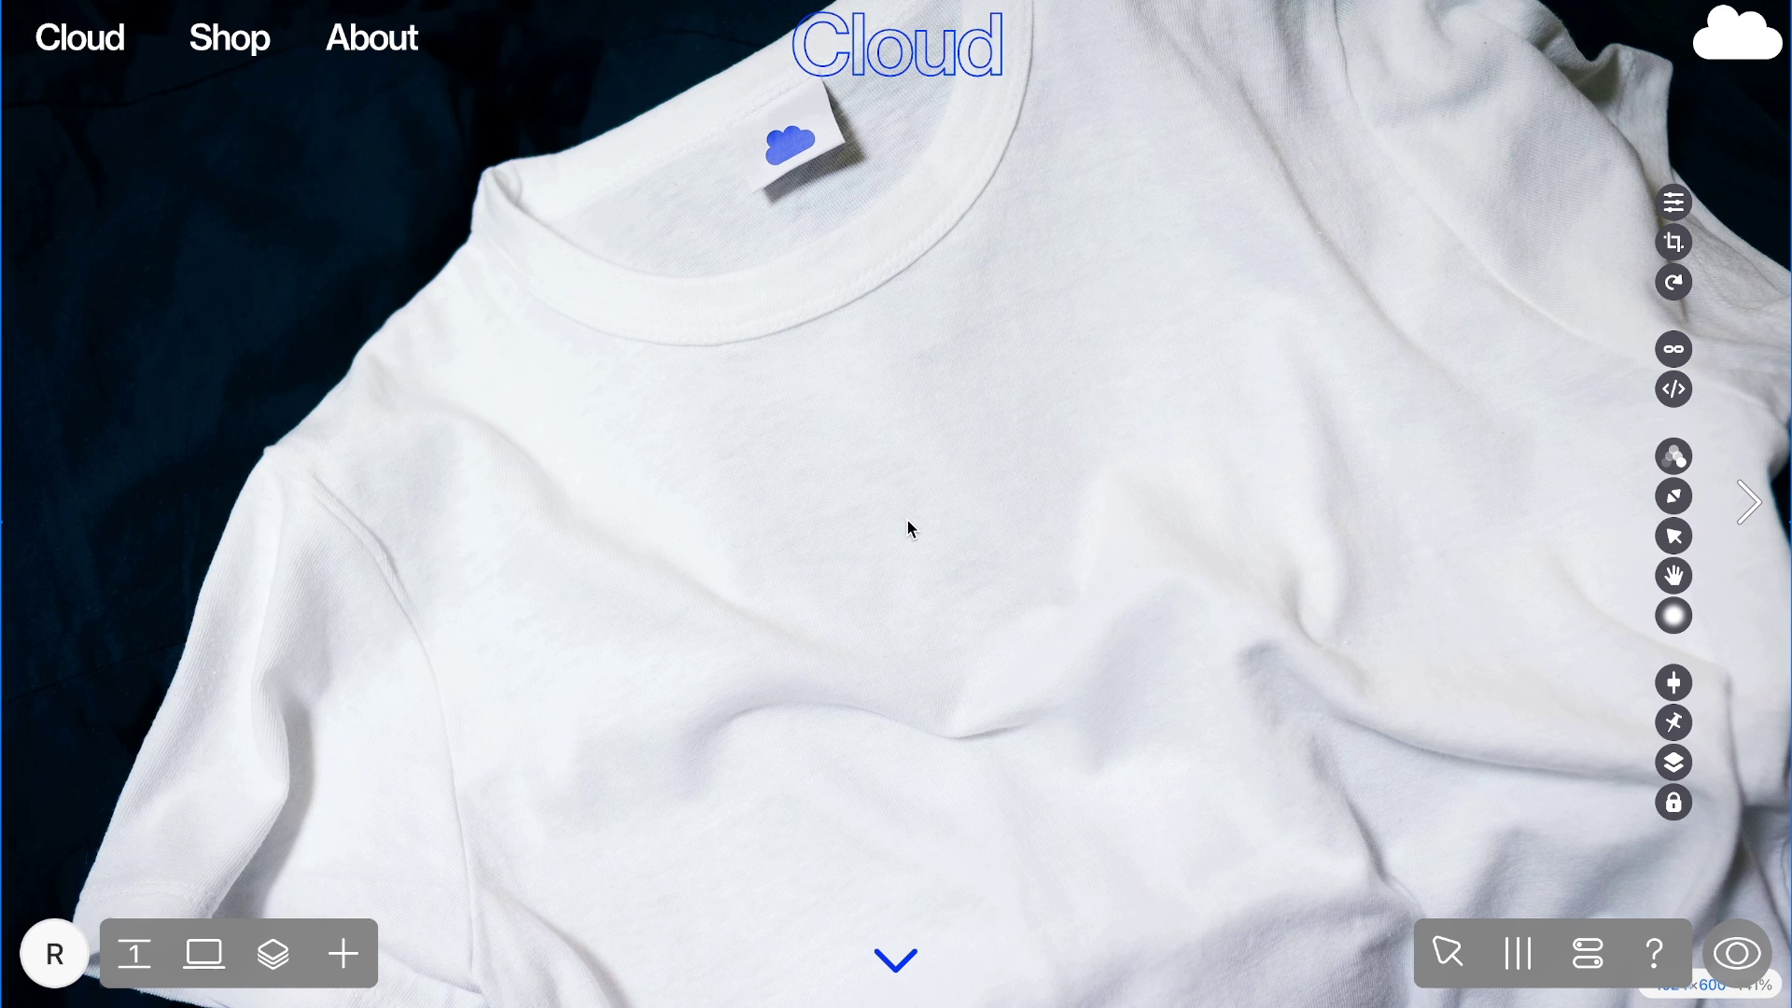
Give the Cloud title a Click-triggered Move of 1.5 s, dragging it down the page.
{"action": "left_click", "coordinate": [918, 66]}
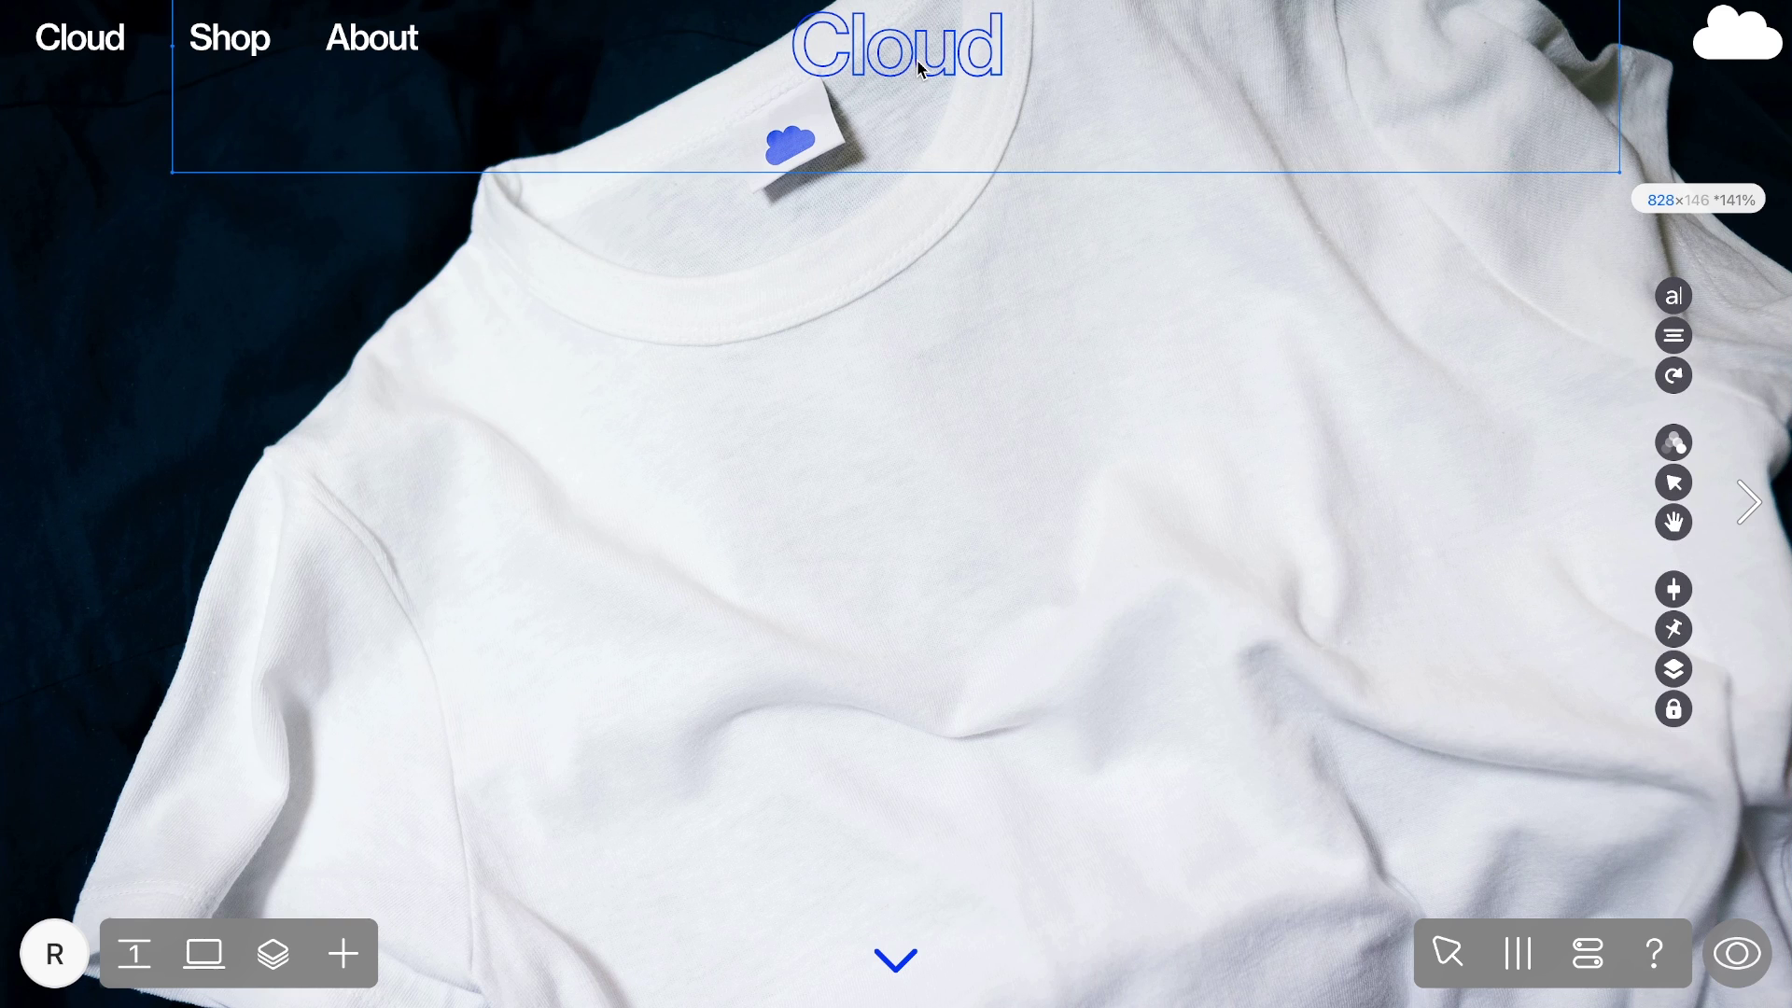
{"action": "left_click", "coordinate": [1677, 445]}
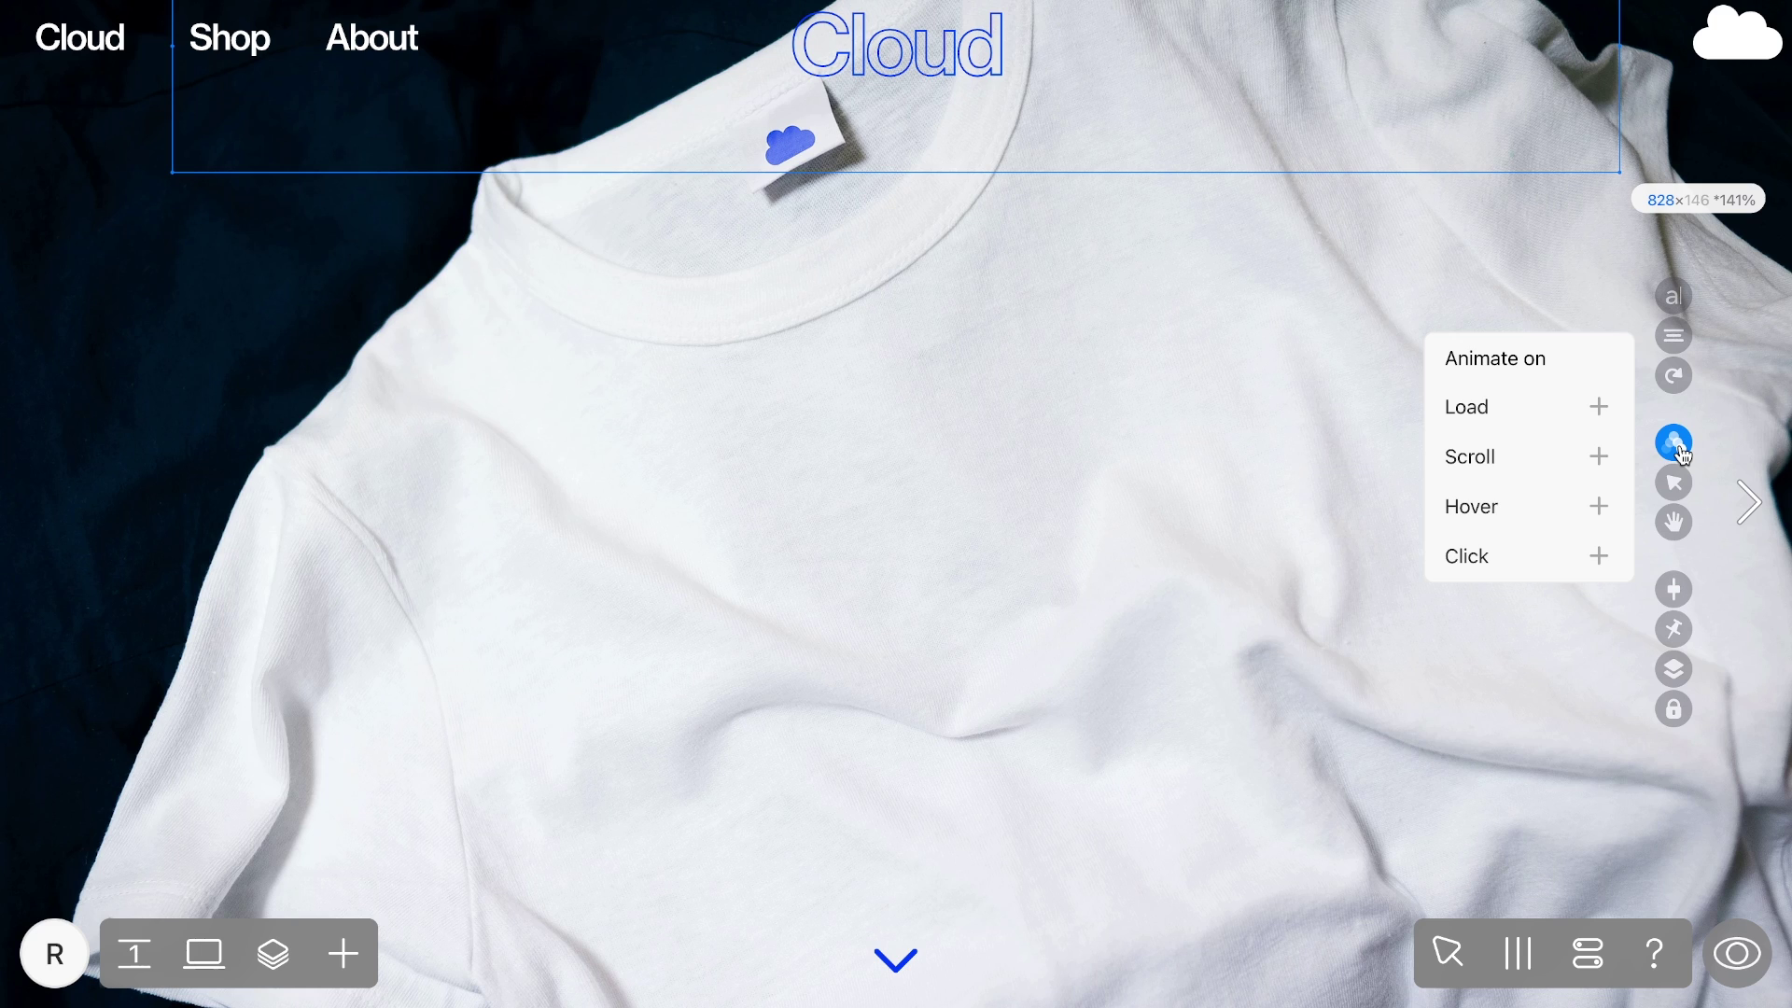
{"action": "left_click", "coordinate": [1517, 556]}
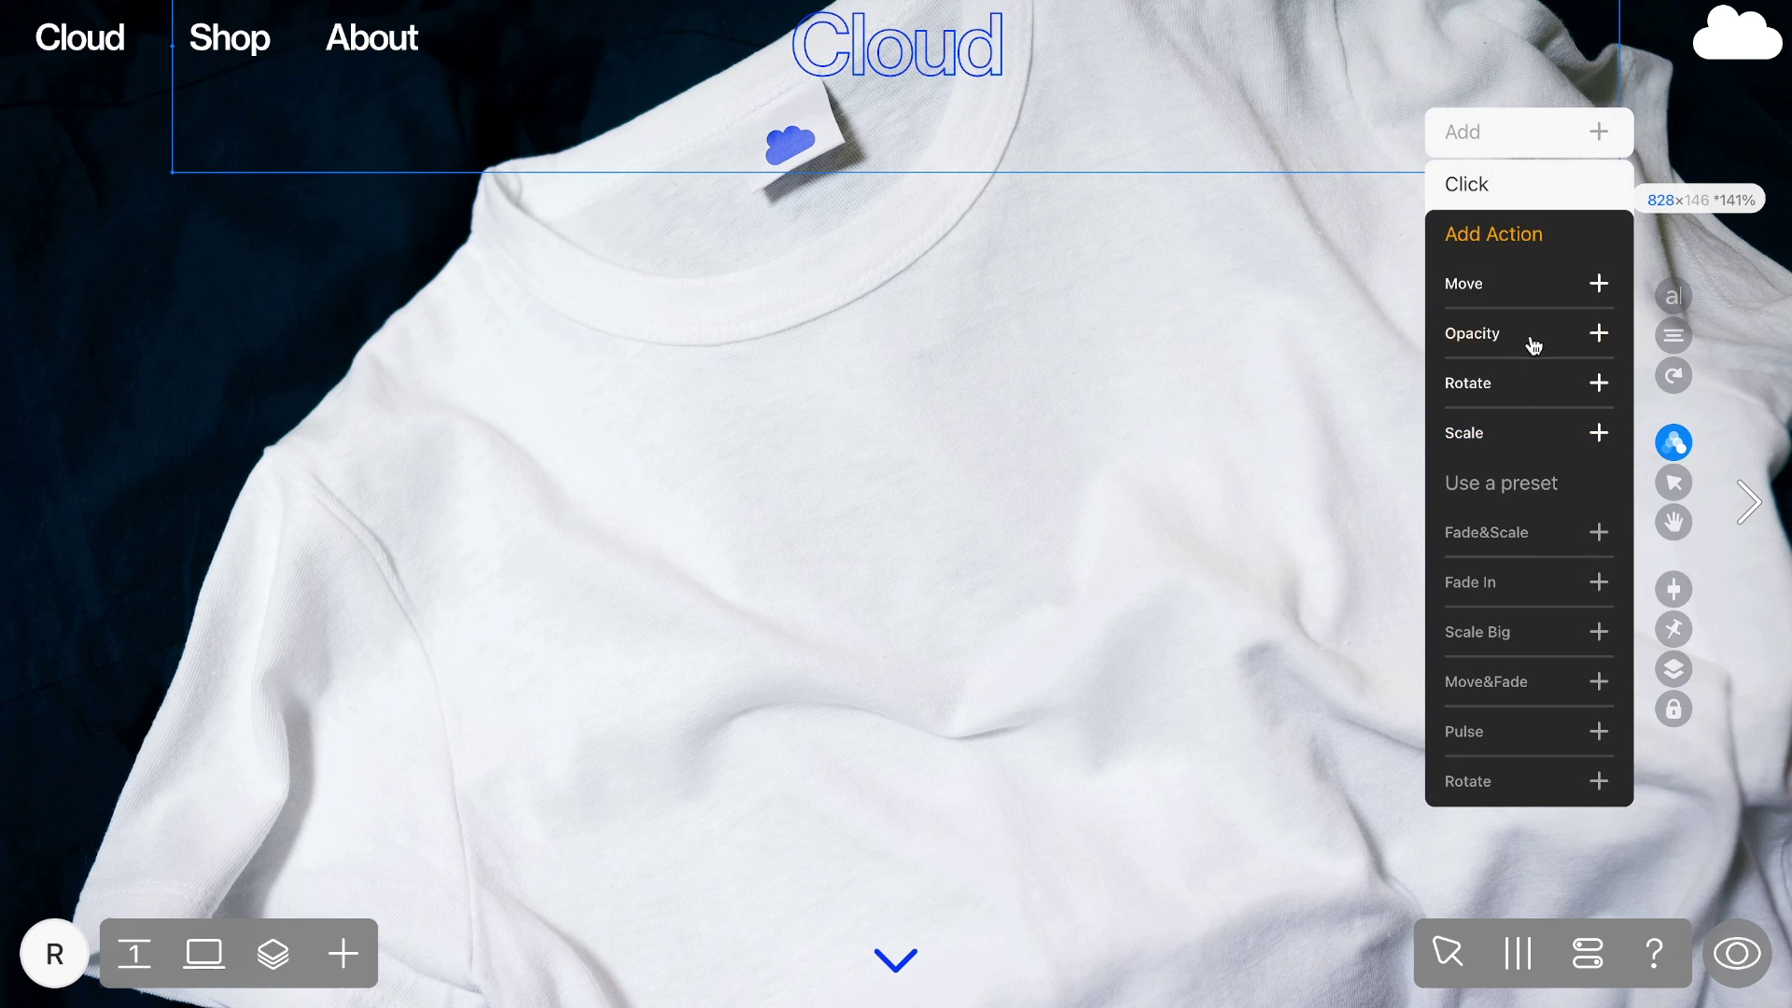
{"action": "left_click", "coordinate": [1545, 289]}
{"action": "left_click", "coordinate": [1571, 299]}
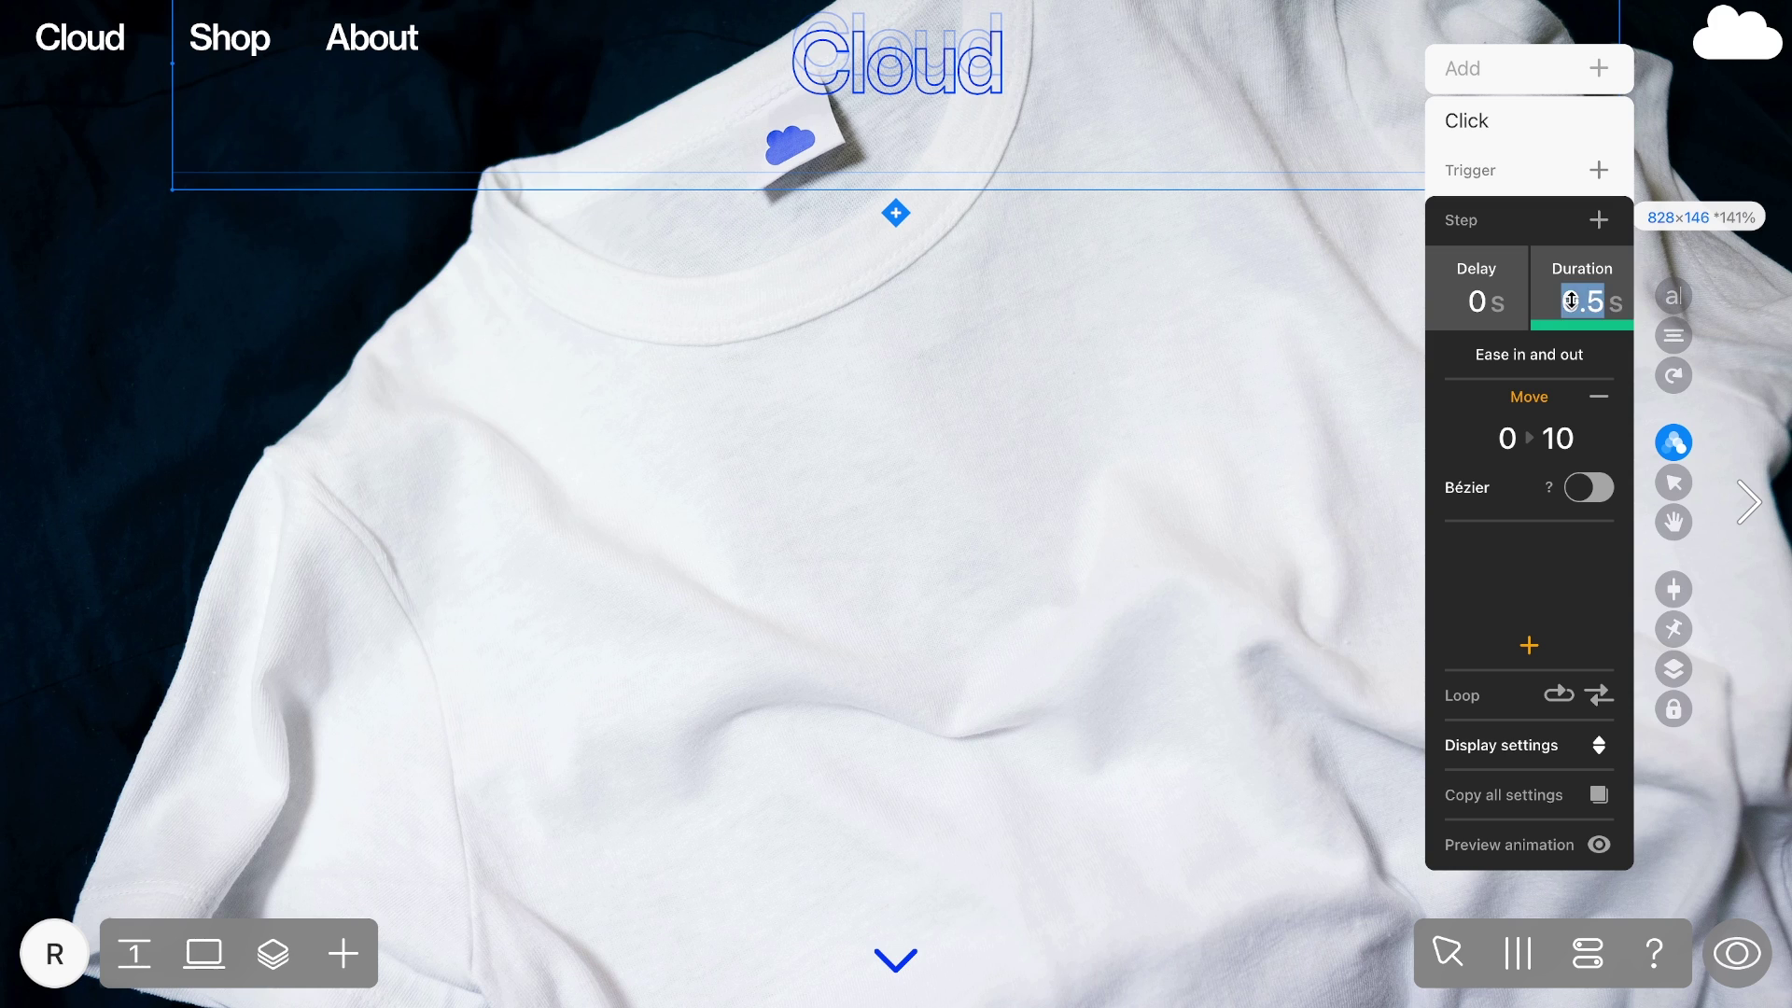
{"action": "type", "text": "1.5"}
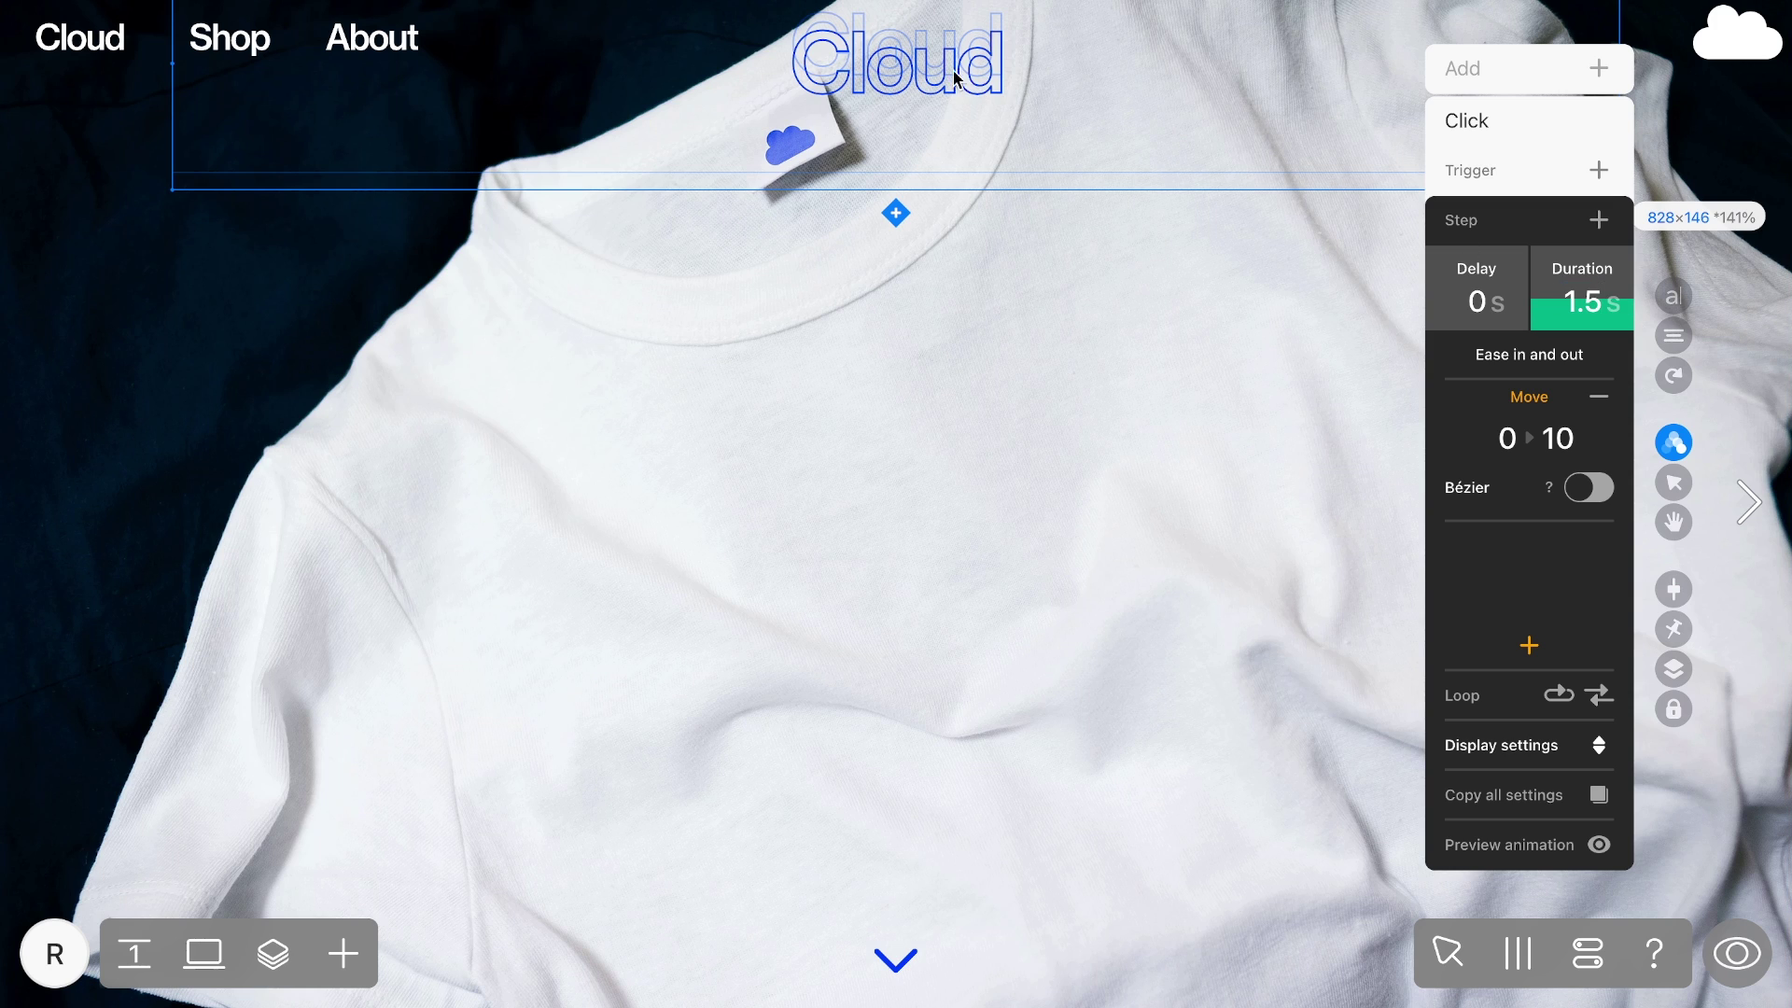
{"action": "left_click_drag", "start_coordinate": [928, 89], "coordinate": [924, 532]}
Add a Scale step with value 250 and preview the Cloud title animation.
{"action": "left_click", "coordinate": [1599, 221]}
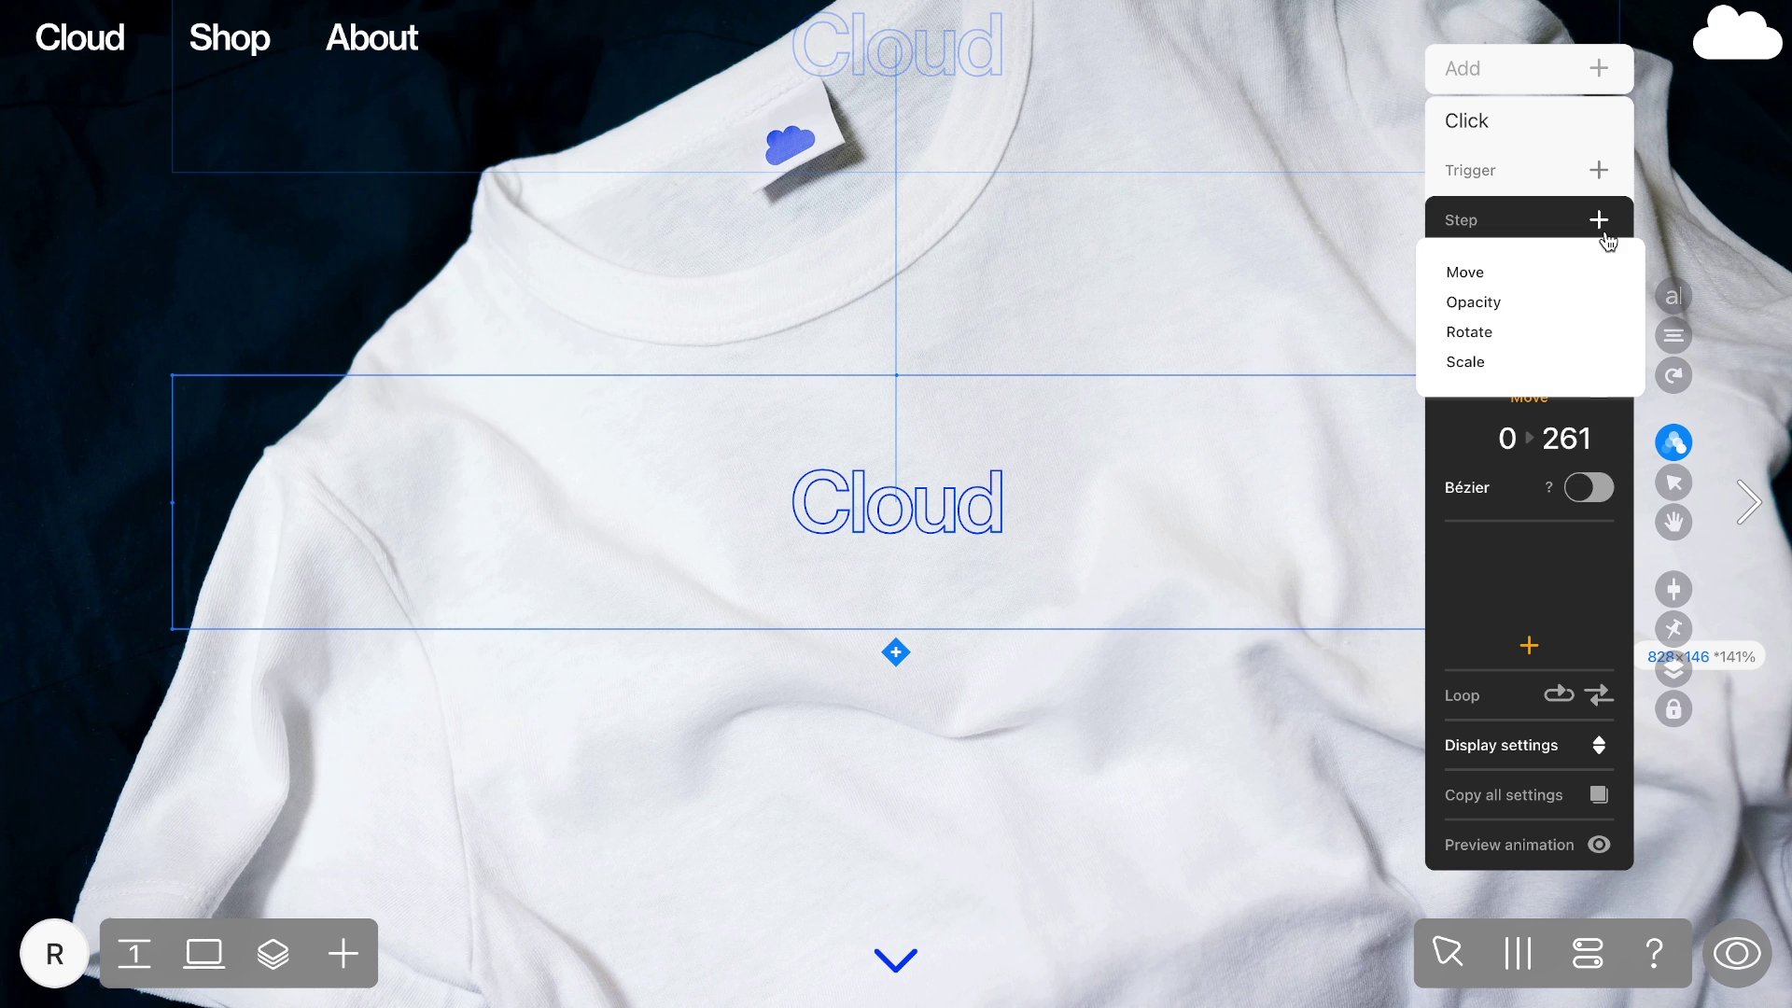
{"action": "left_click", "coordinate": [1465, 362]}
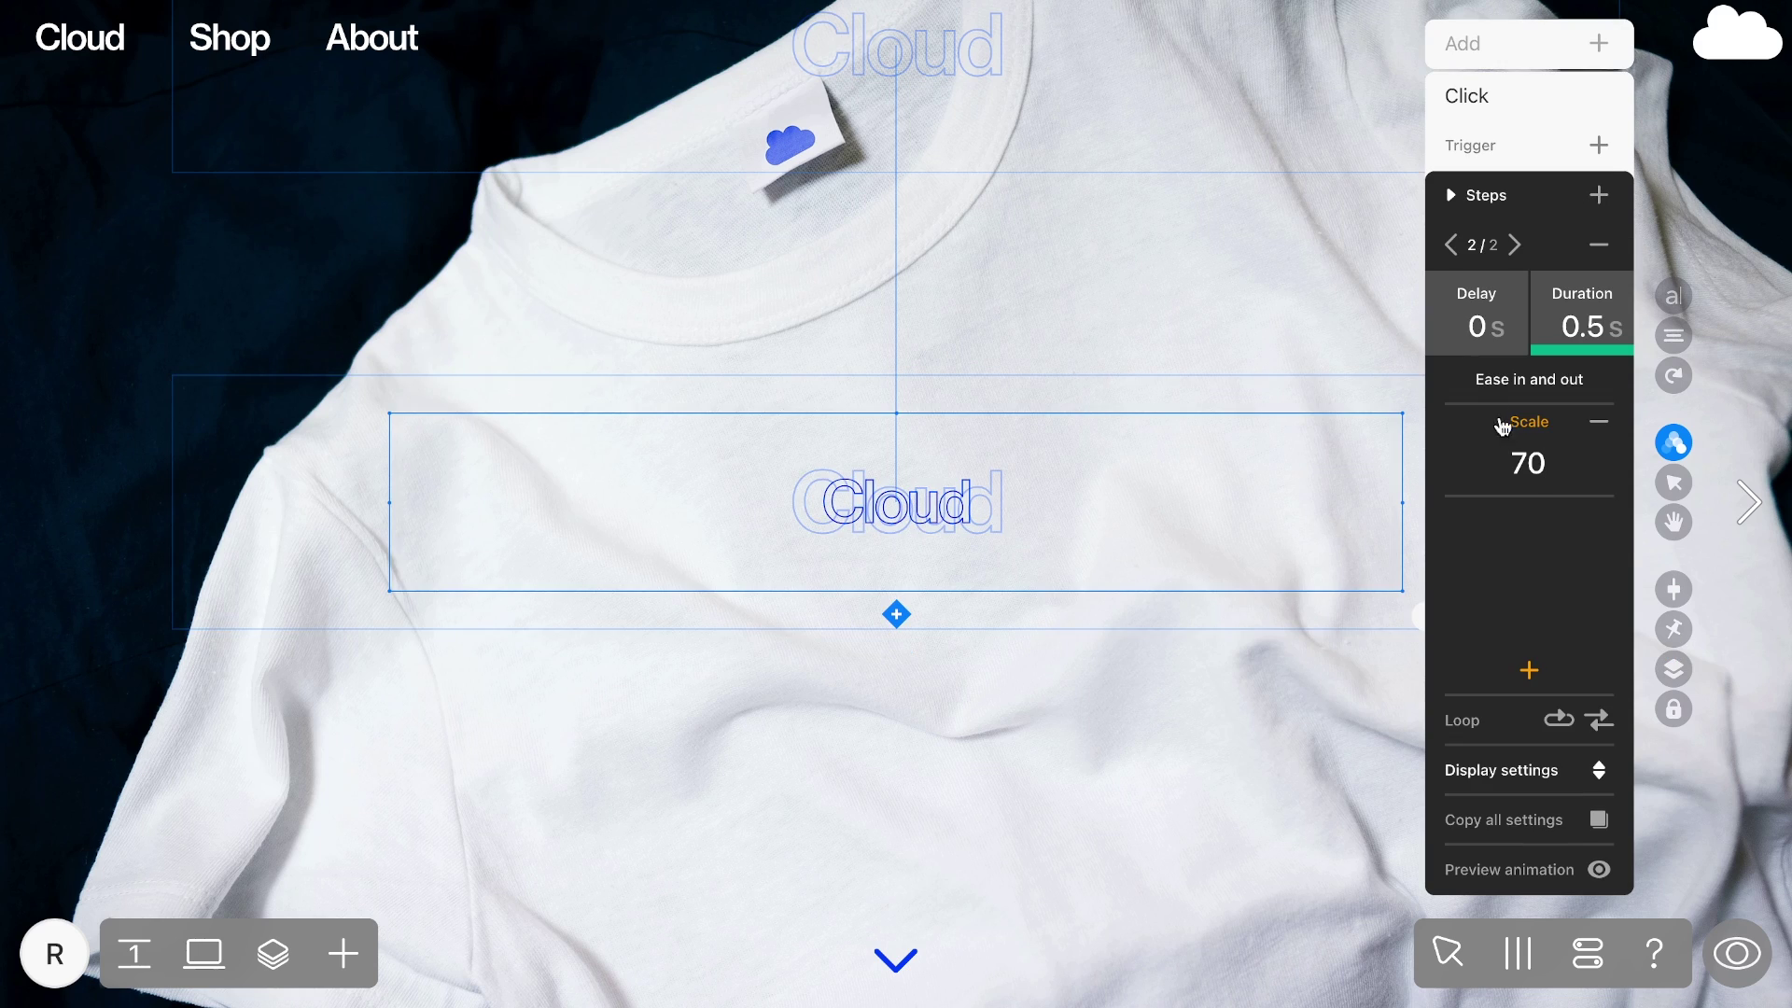
{"action": "double_click", "coordinate": [1525, 462]}
{"action": "type", "text": "250"}
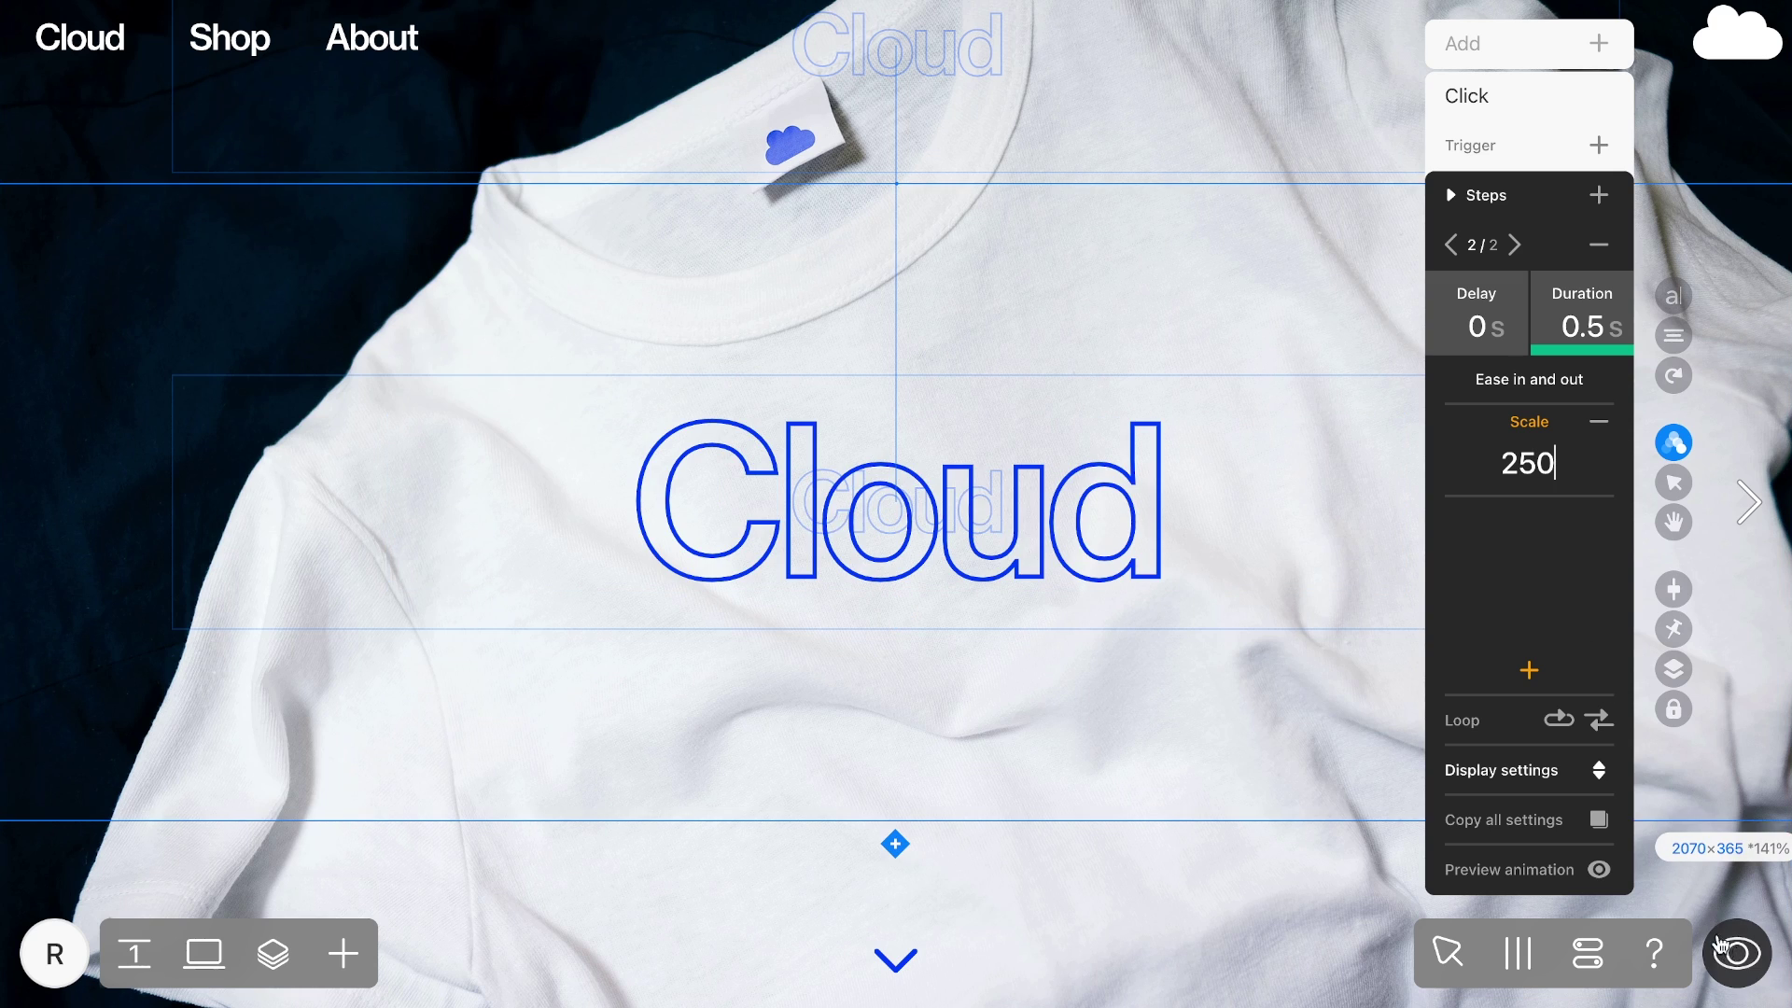
{"action": "left_click", "coordinate": [1722, 949]}
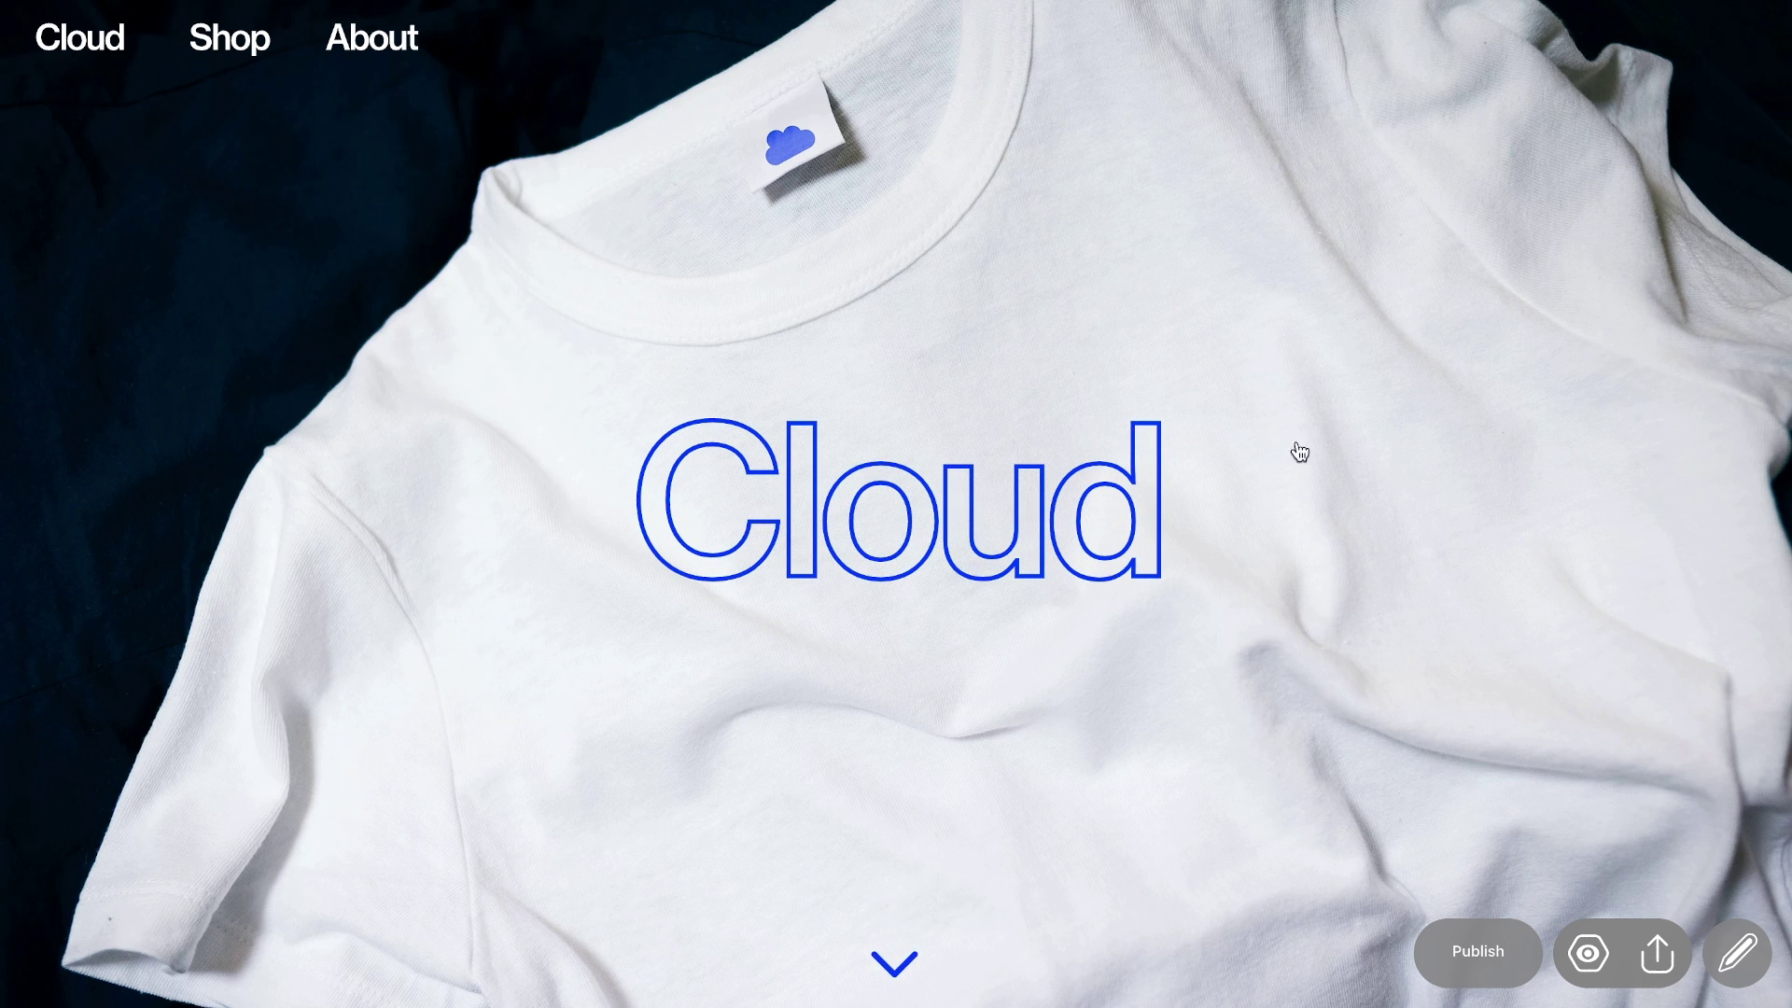
Back in the editor, reorder the Cloud title's move and scale animation steps.
{"action": "left_click", "coordinate": [1739, 952]}
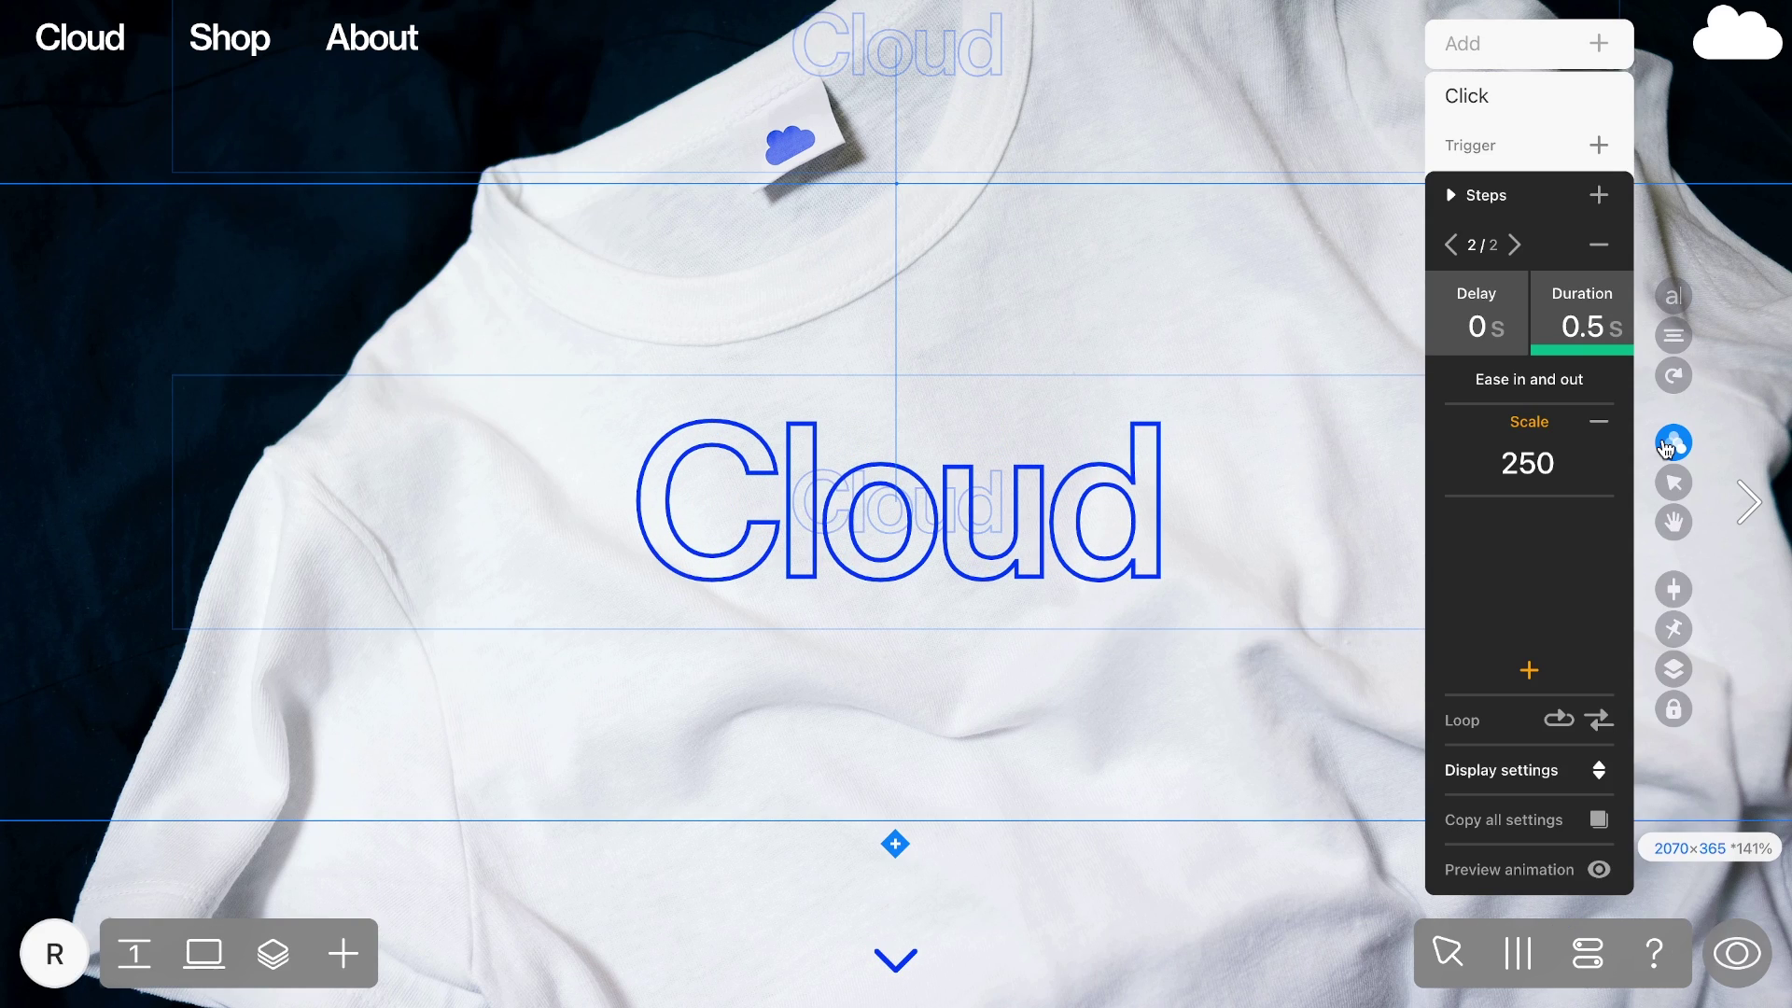
{"action": "left_click", "coordinate": [1454, 194]}
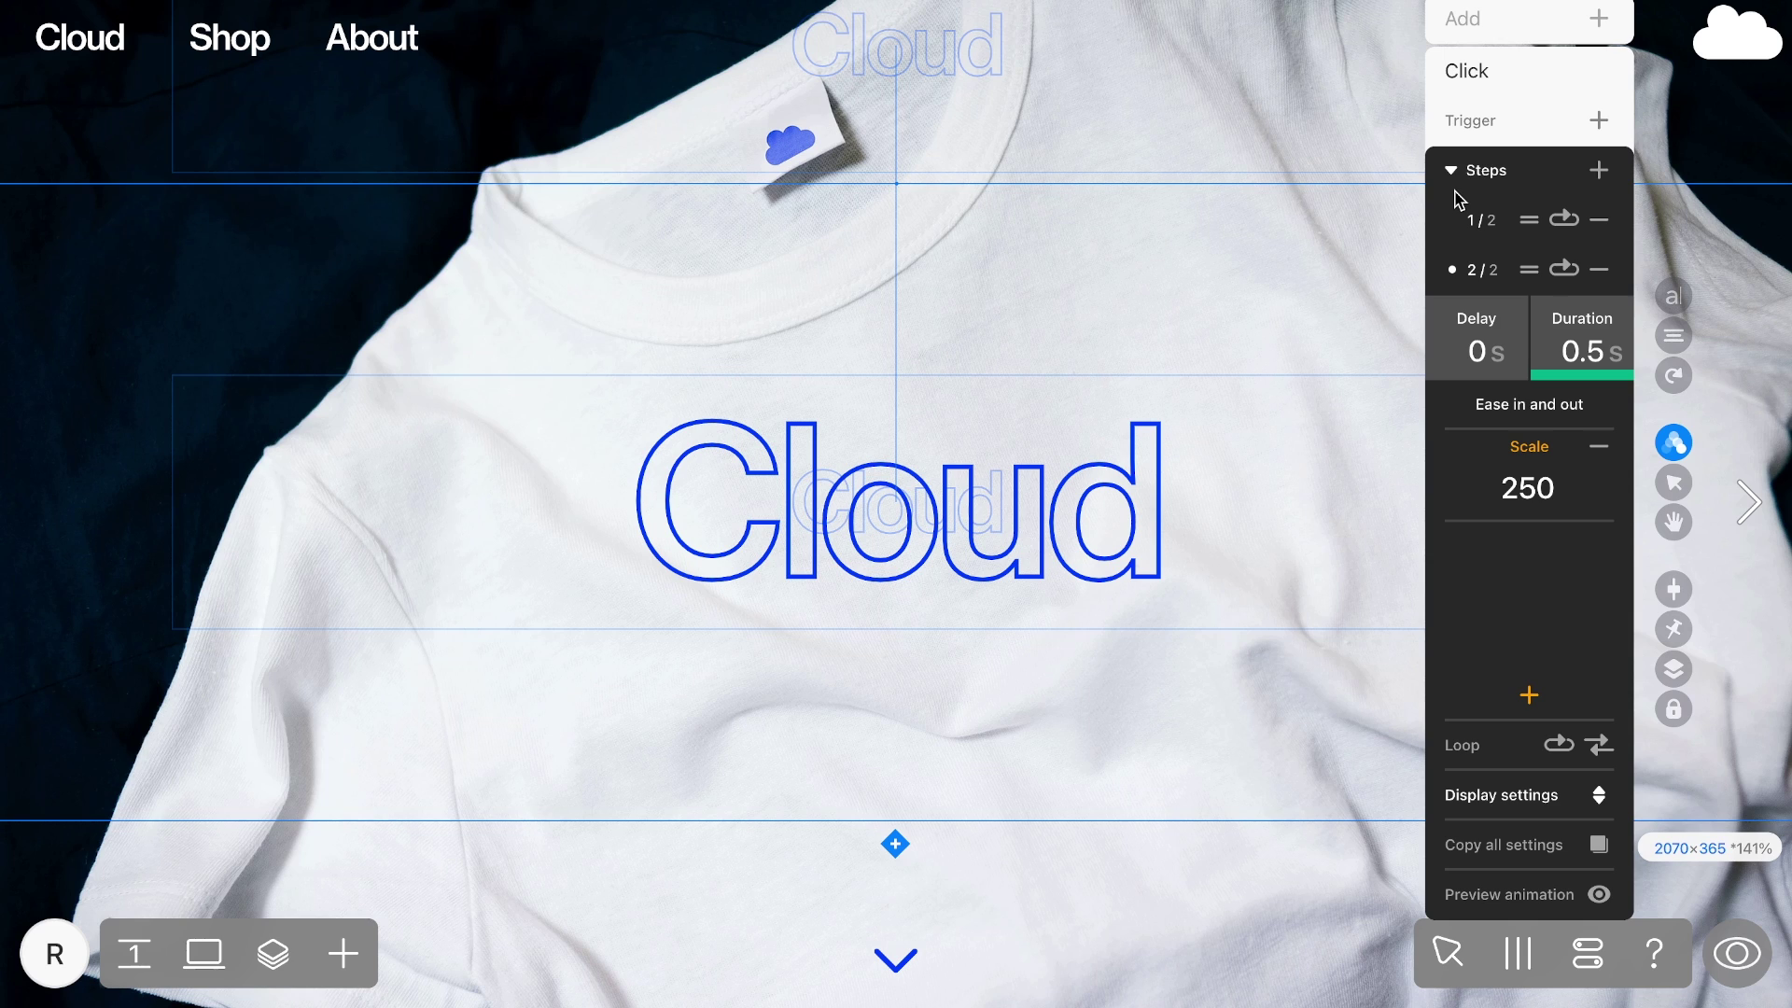
{"action": "left_click", "coordinate": [1471, 224]}
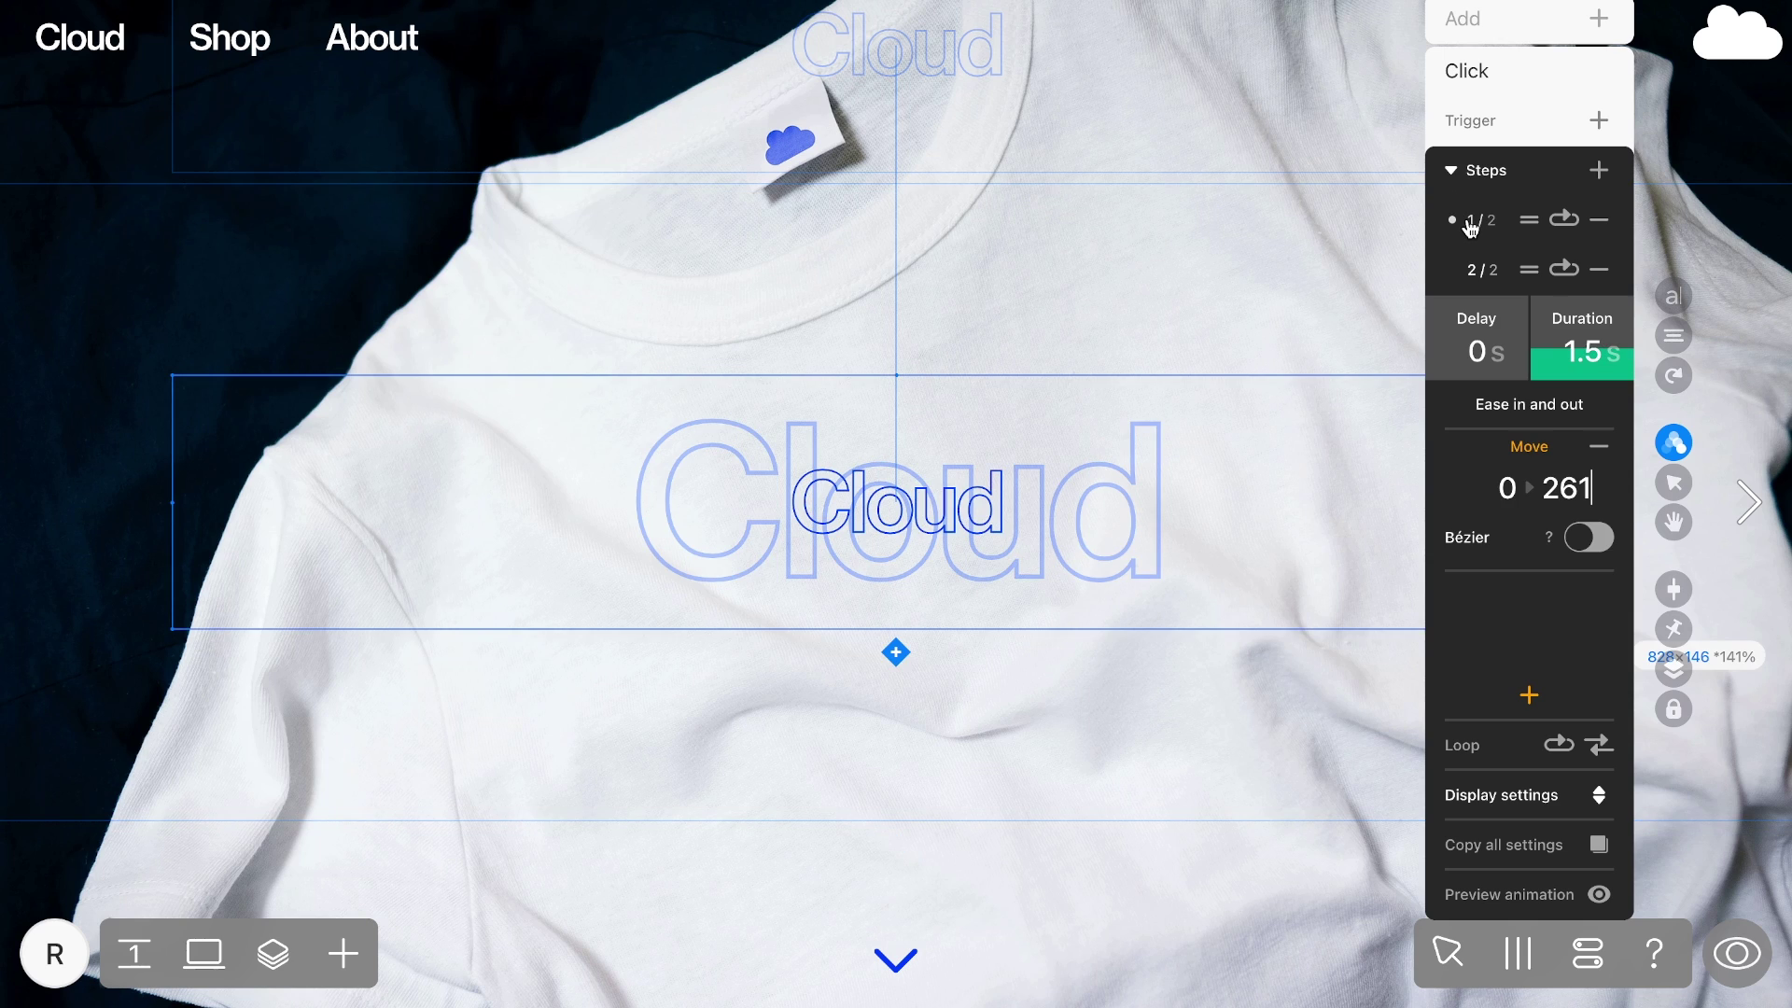
{"action": "mouse_move", "coordinate": [1529, 221]}
{"action": "left_mouse_down"}
{"action": "mouse_move", "coordinate": [1527, 264]}
{"action": "mouse_move", "coordinate": [1529, 229]}
{"action": "left_mouse_up"}
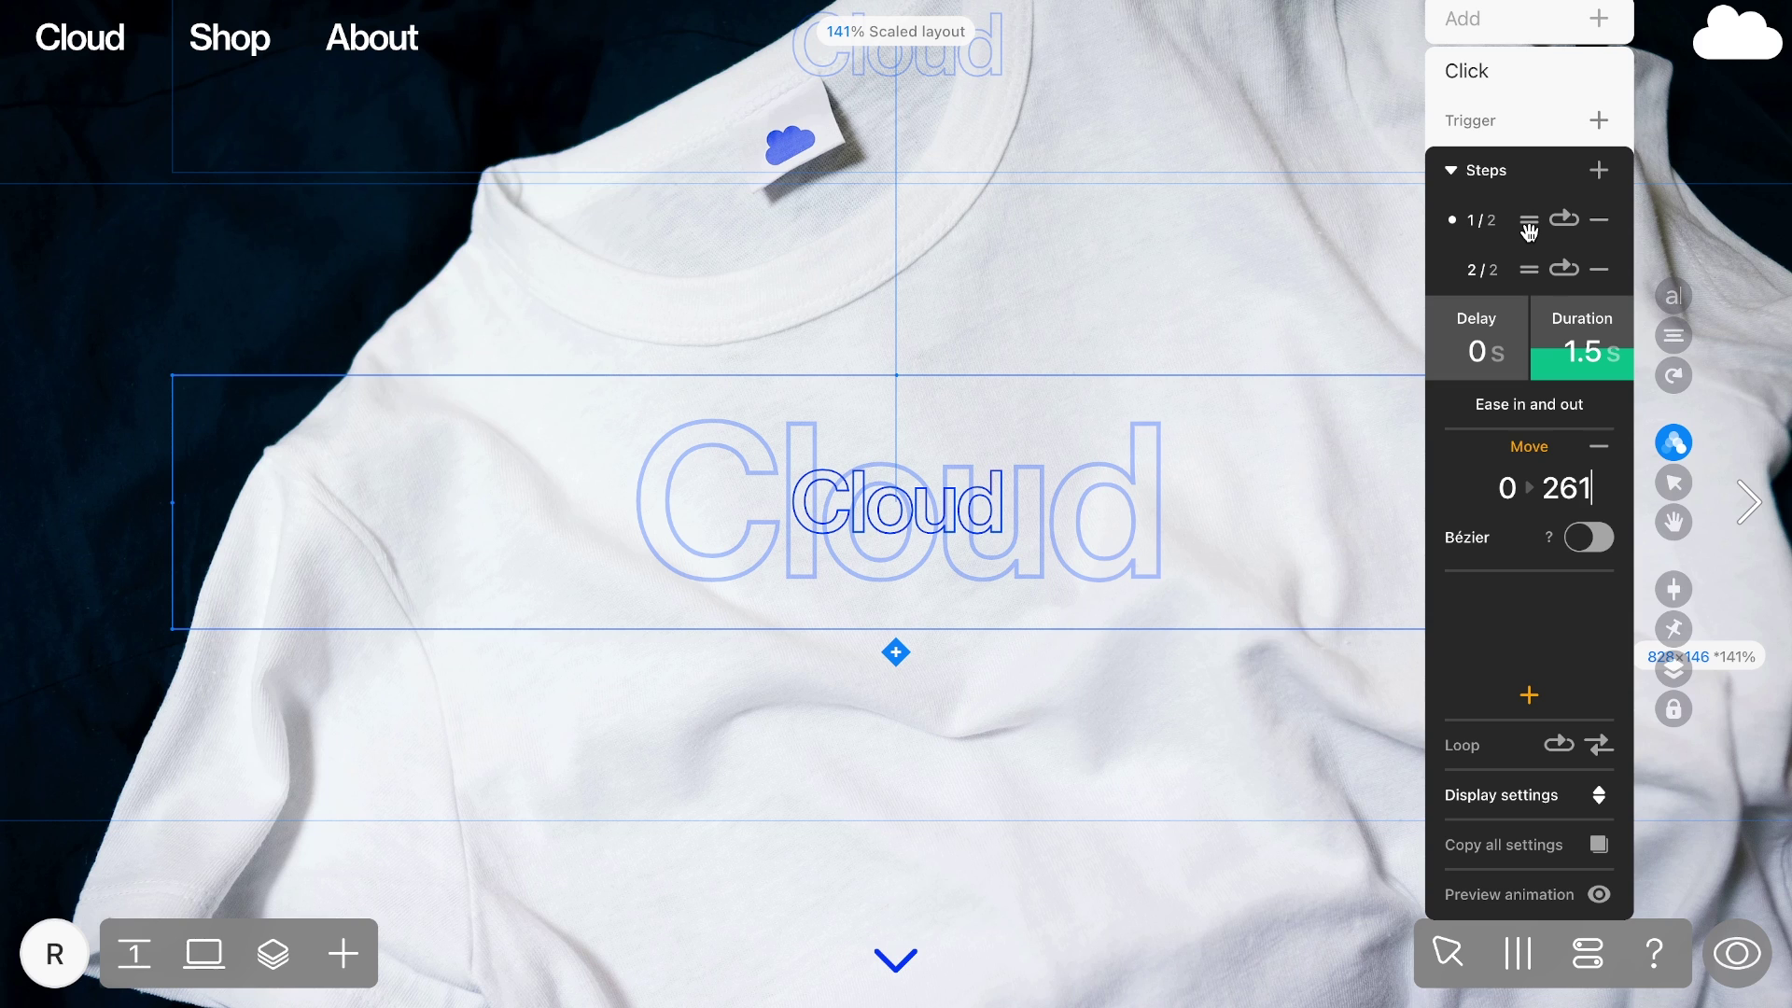
Link and unlink the steps, then delete the second step, leaving a single one.
{"action": "left_click", "coordinate": [1566, 235]}
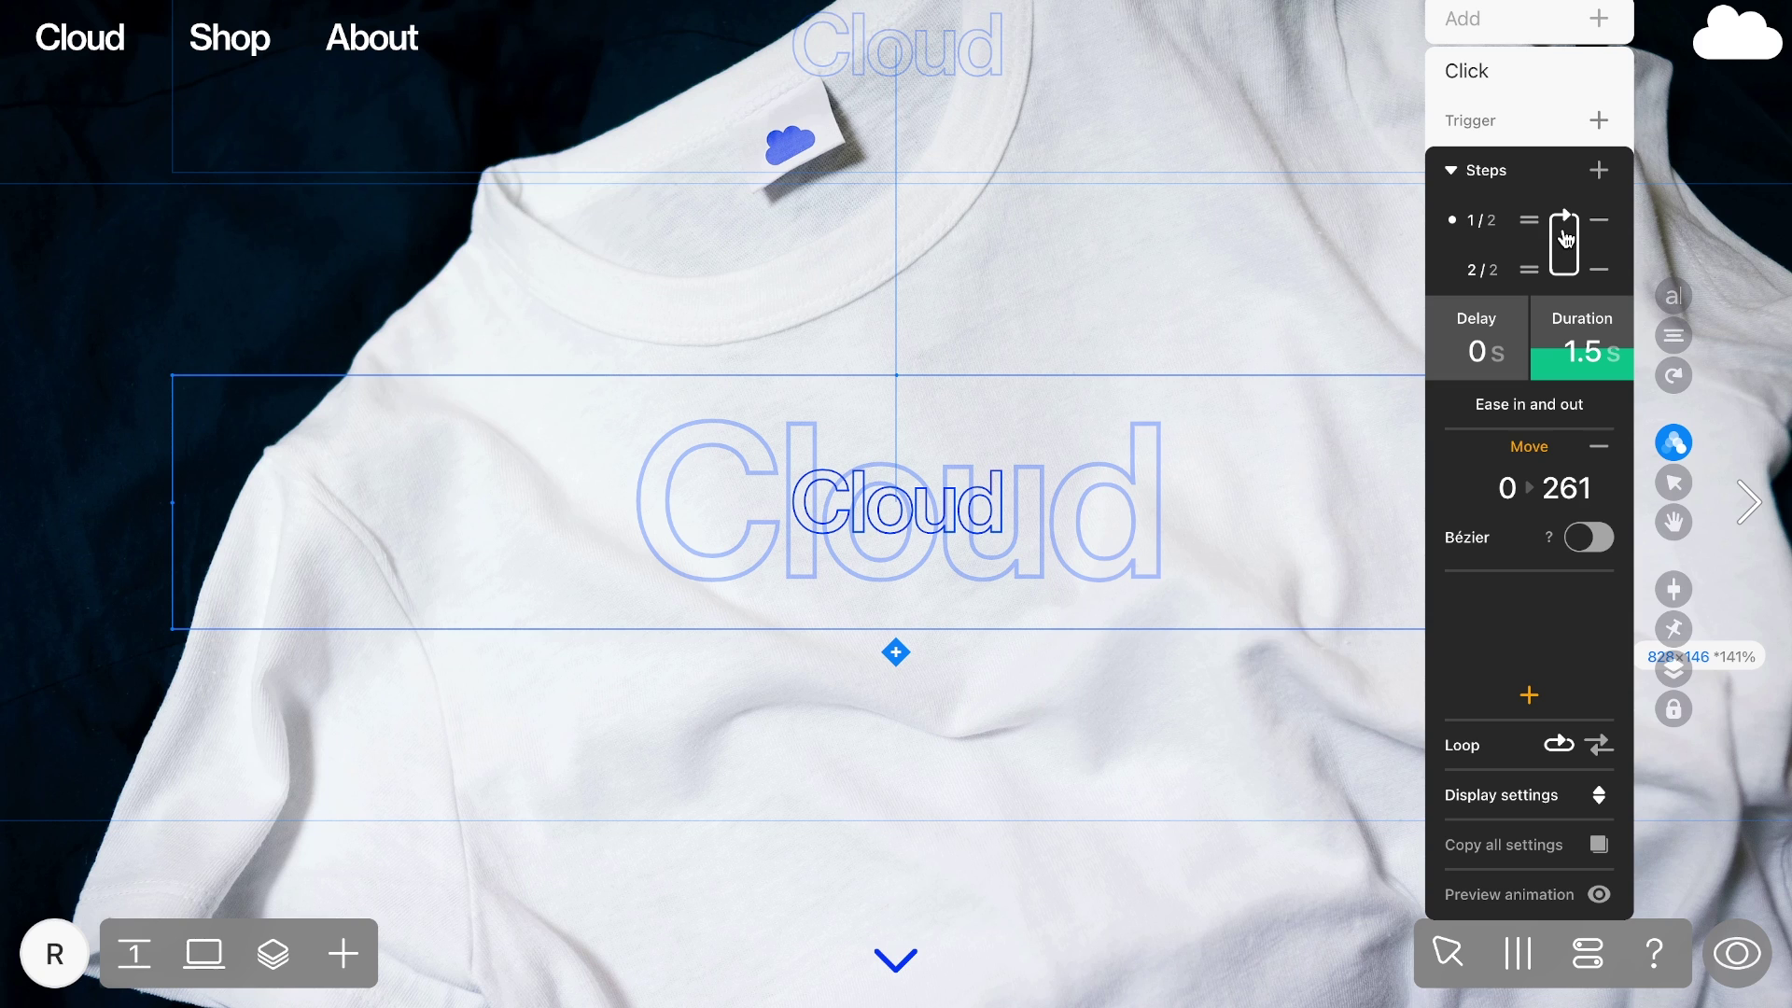
{"action": "left_click", "coordinate": [1566, 238]}
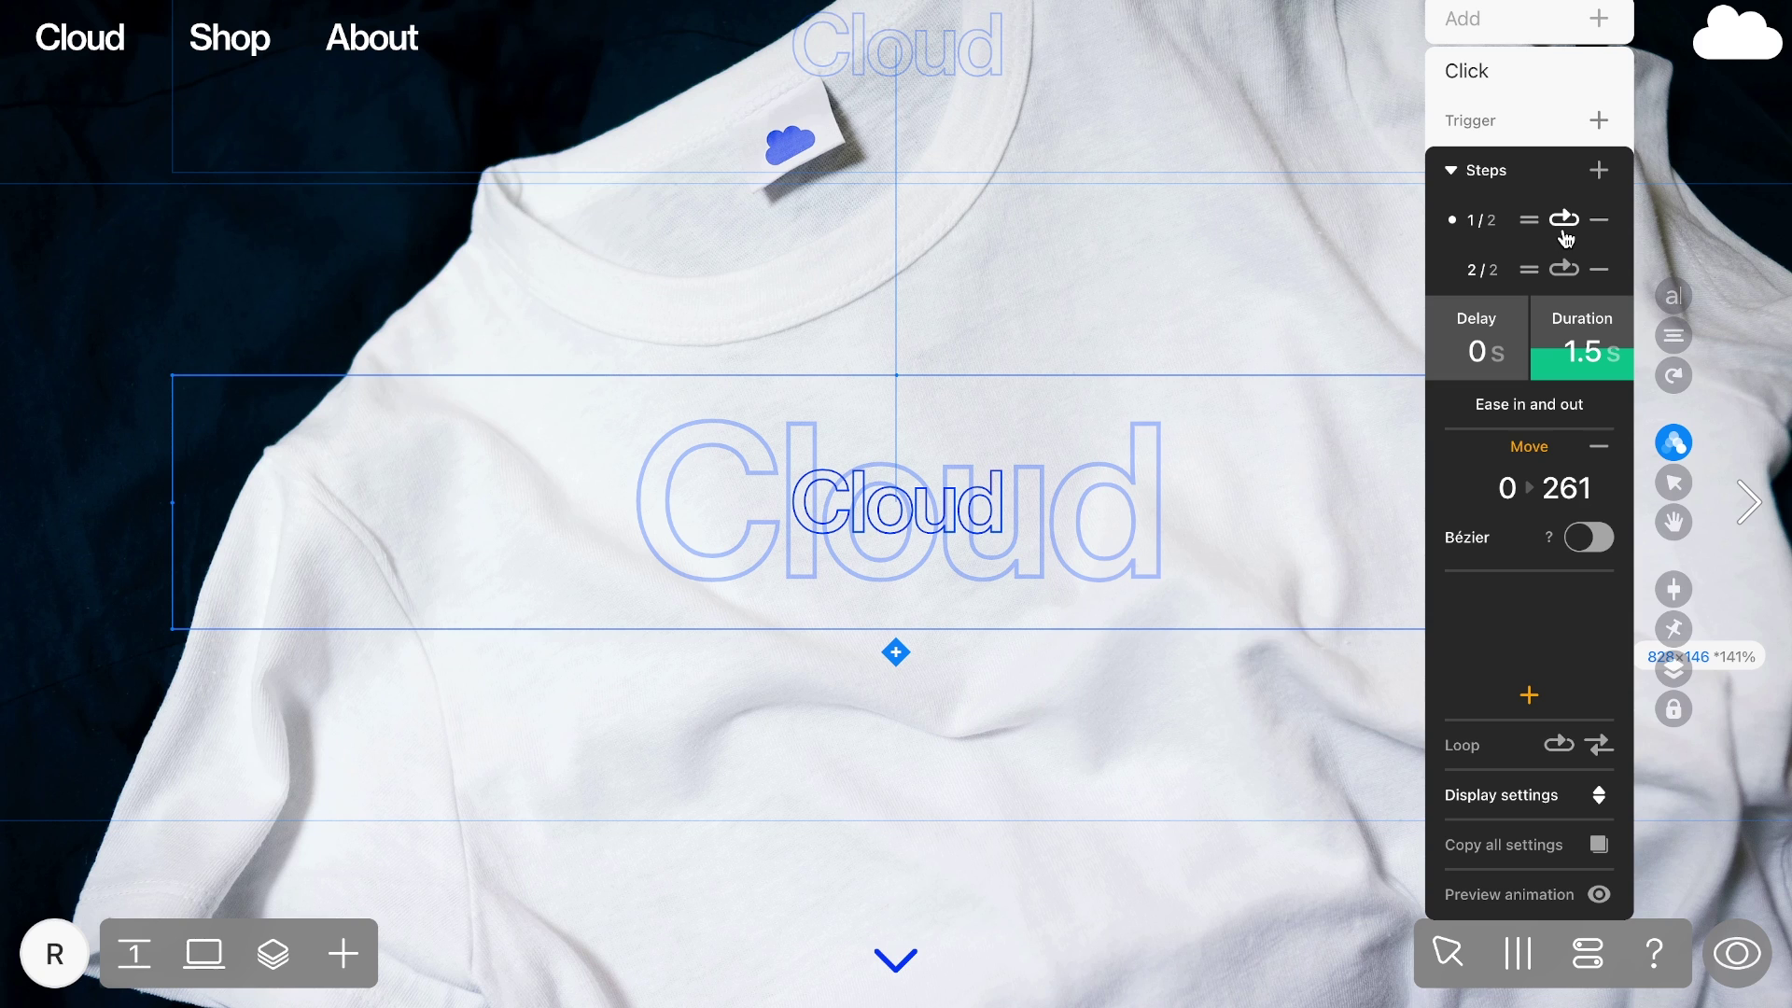
{"action": "left_click", "coordinate": [1600, 277]}
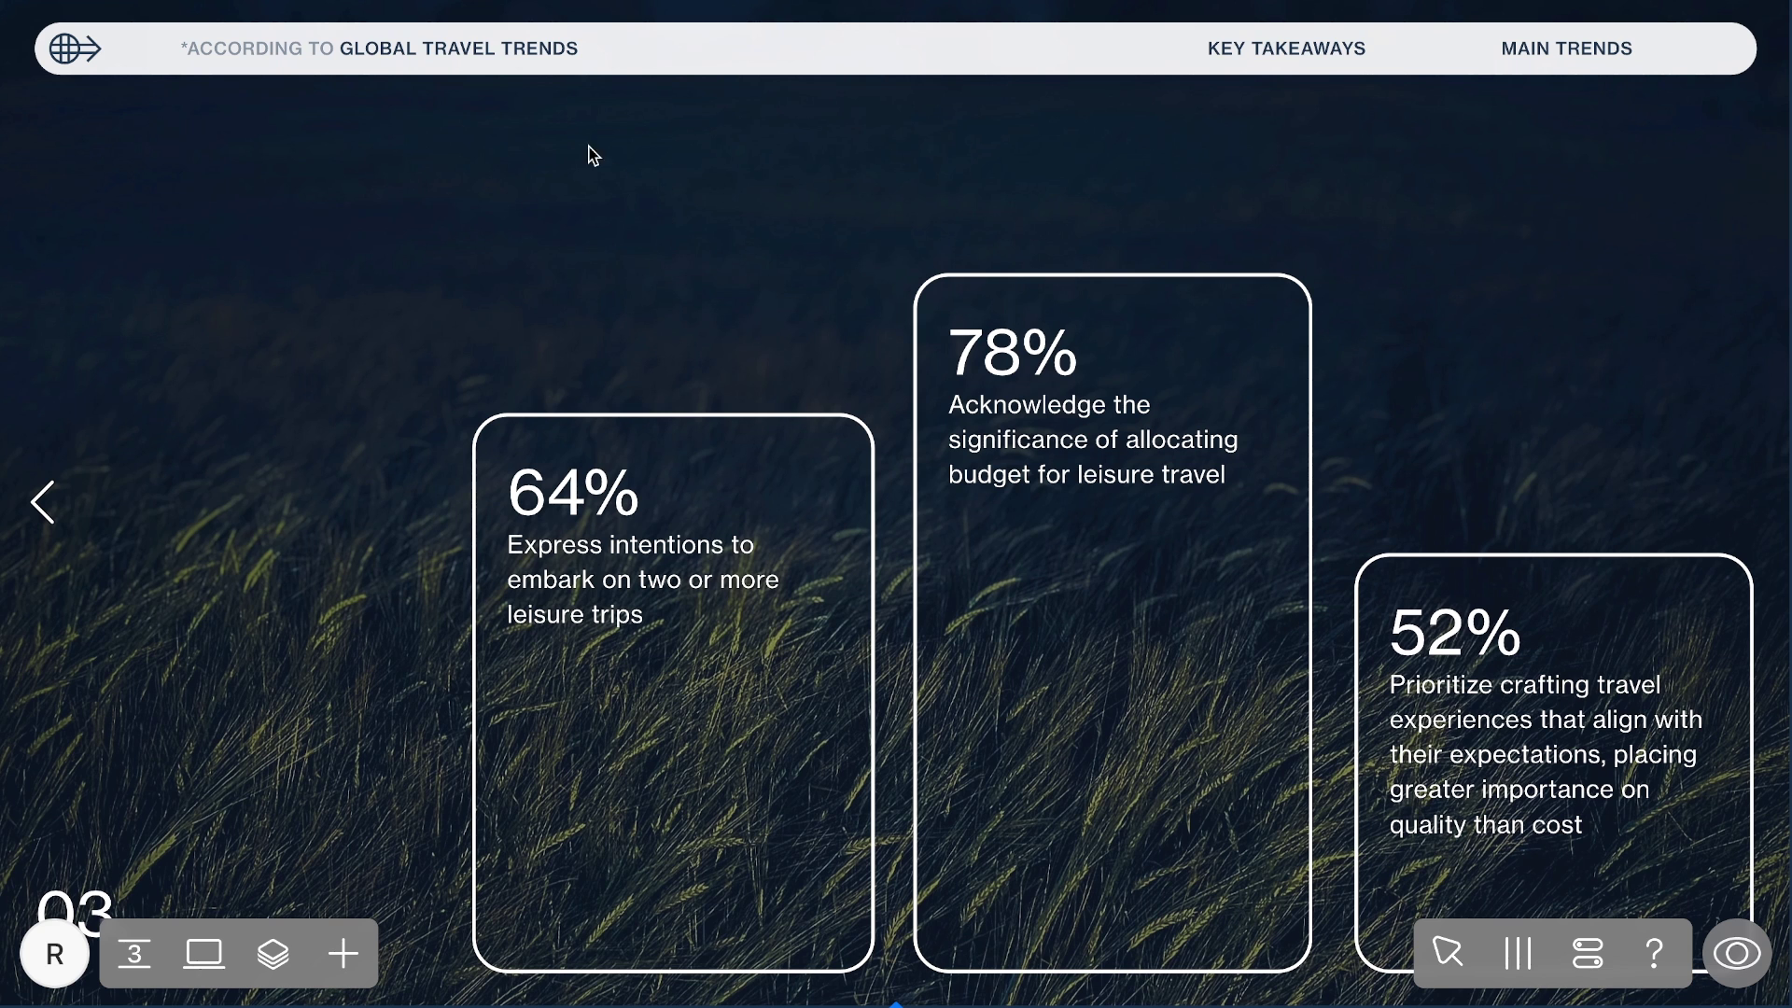
{"action": "left_click", "coordinate": [507, 50]}
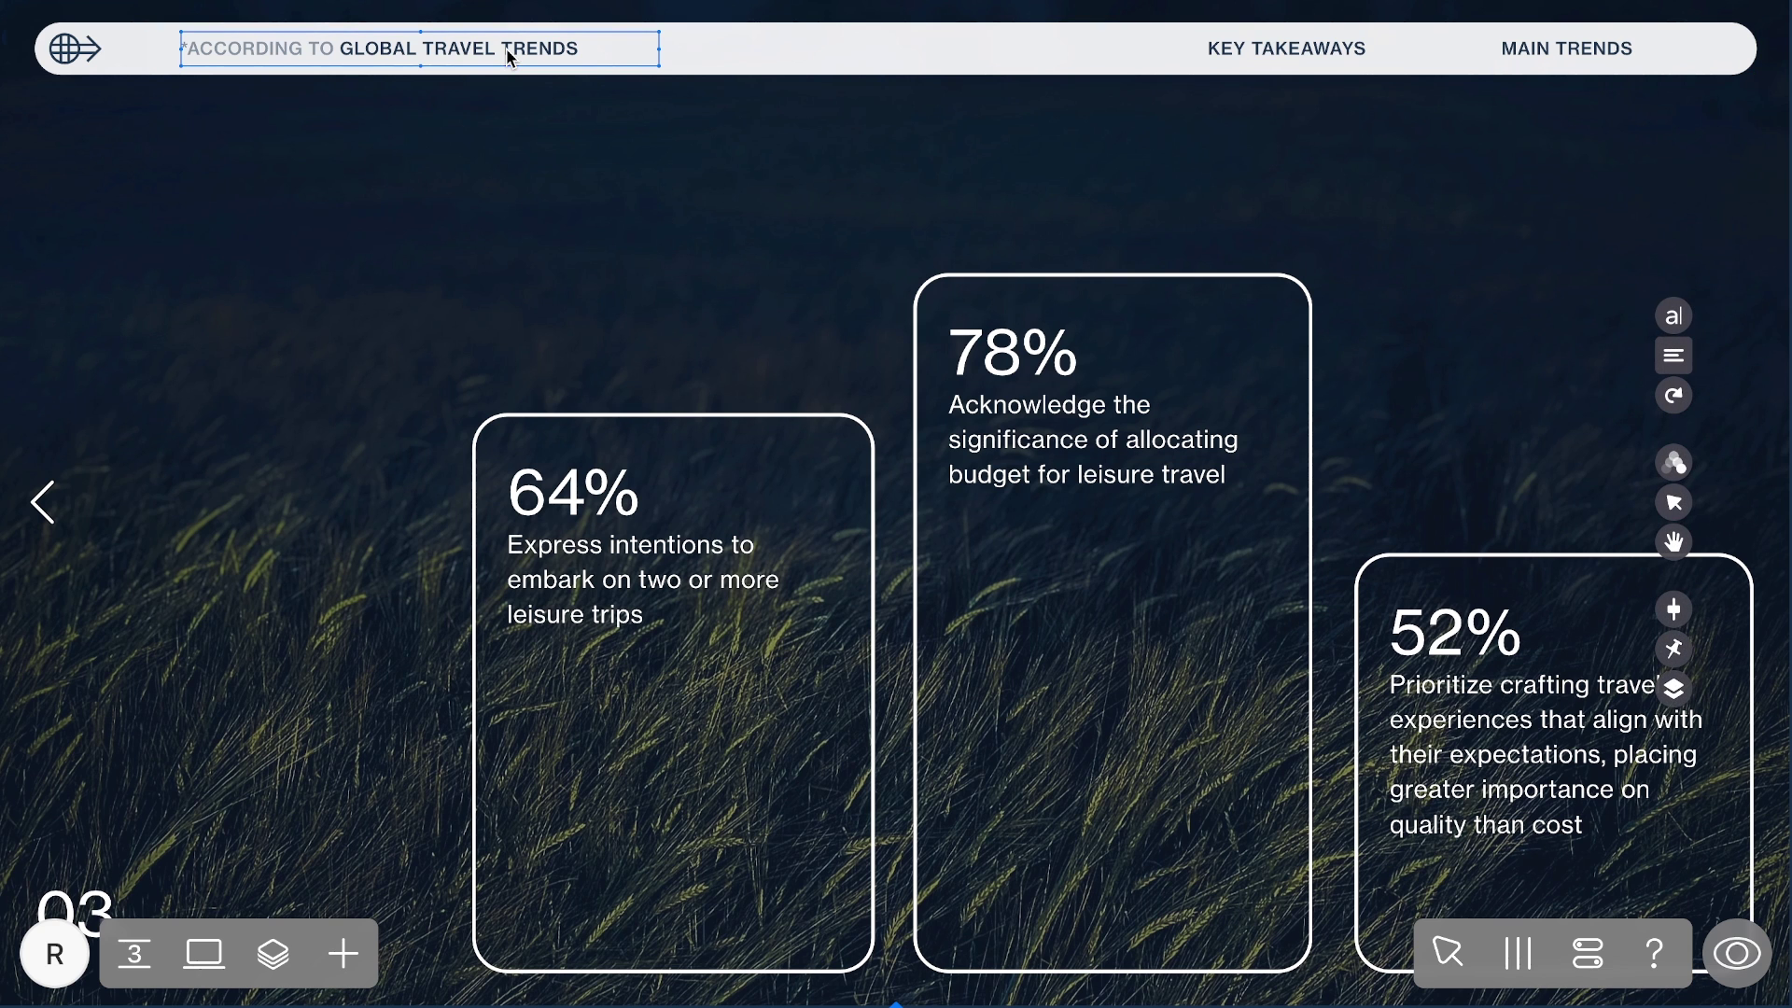
Give the header text a hover opacity fade triggered by the 64% card.
{"action": "left_click", "coordinate": [1683, 472]}
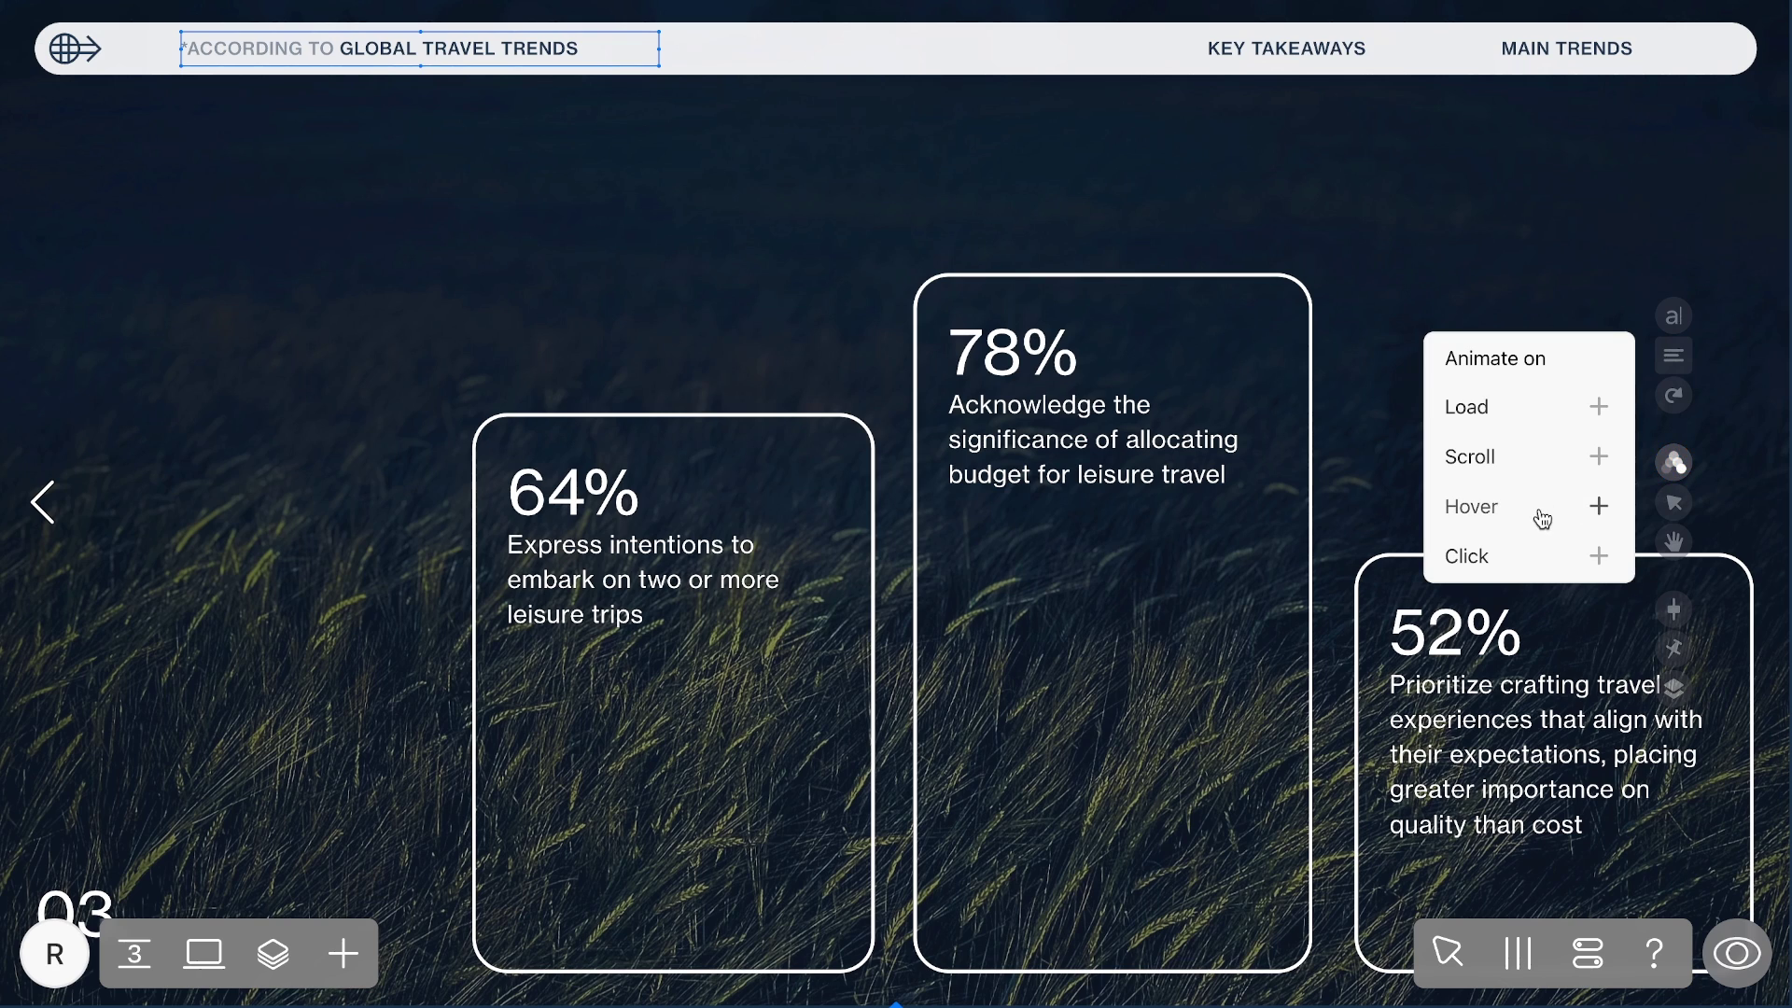
{"action": "left_click", "coordinate": [1541, 509]}
{"action": "left_click", "coordinate": [1599, 334]}
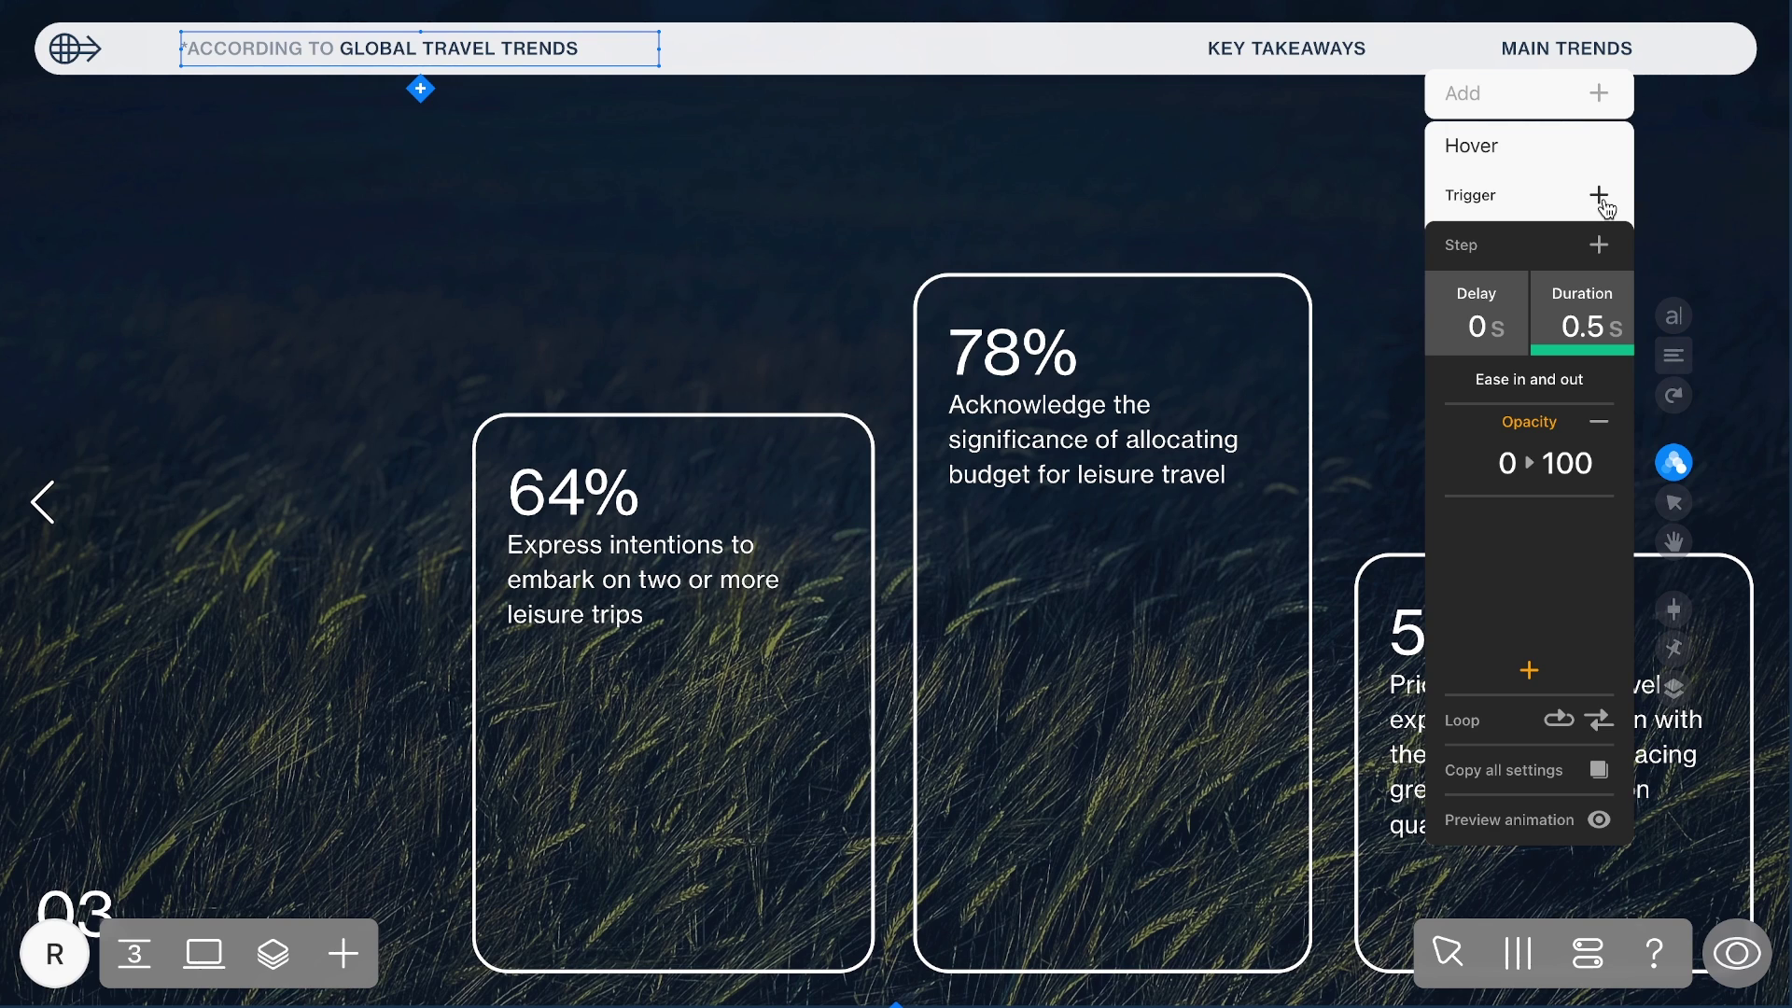
{"action": "left_click", "coordinate": [1600, 196]}
{"action": "left_click", "coordinate": [784, 597]}
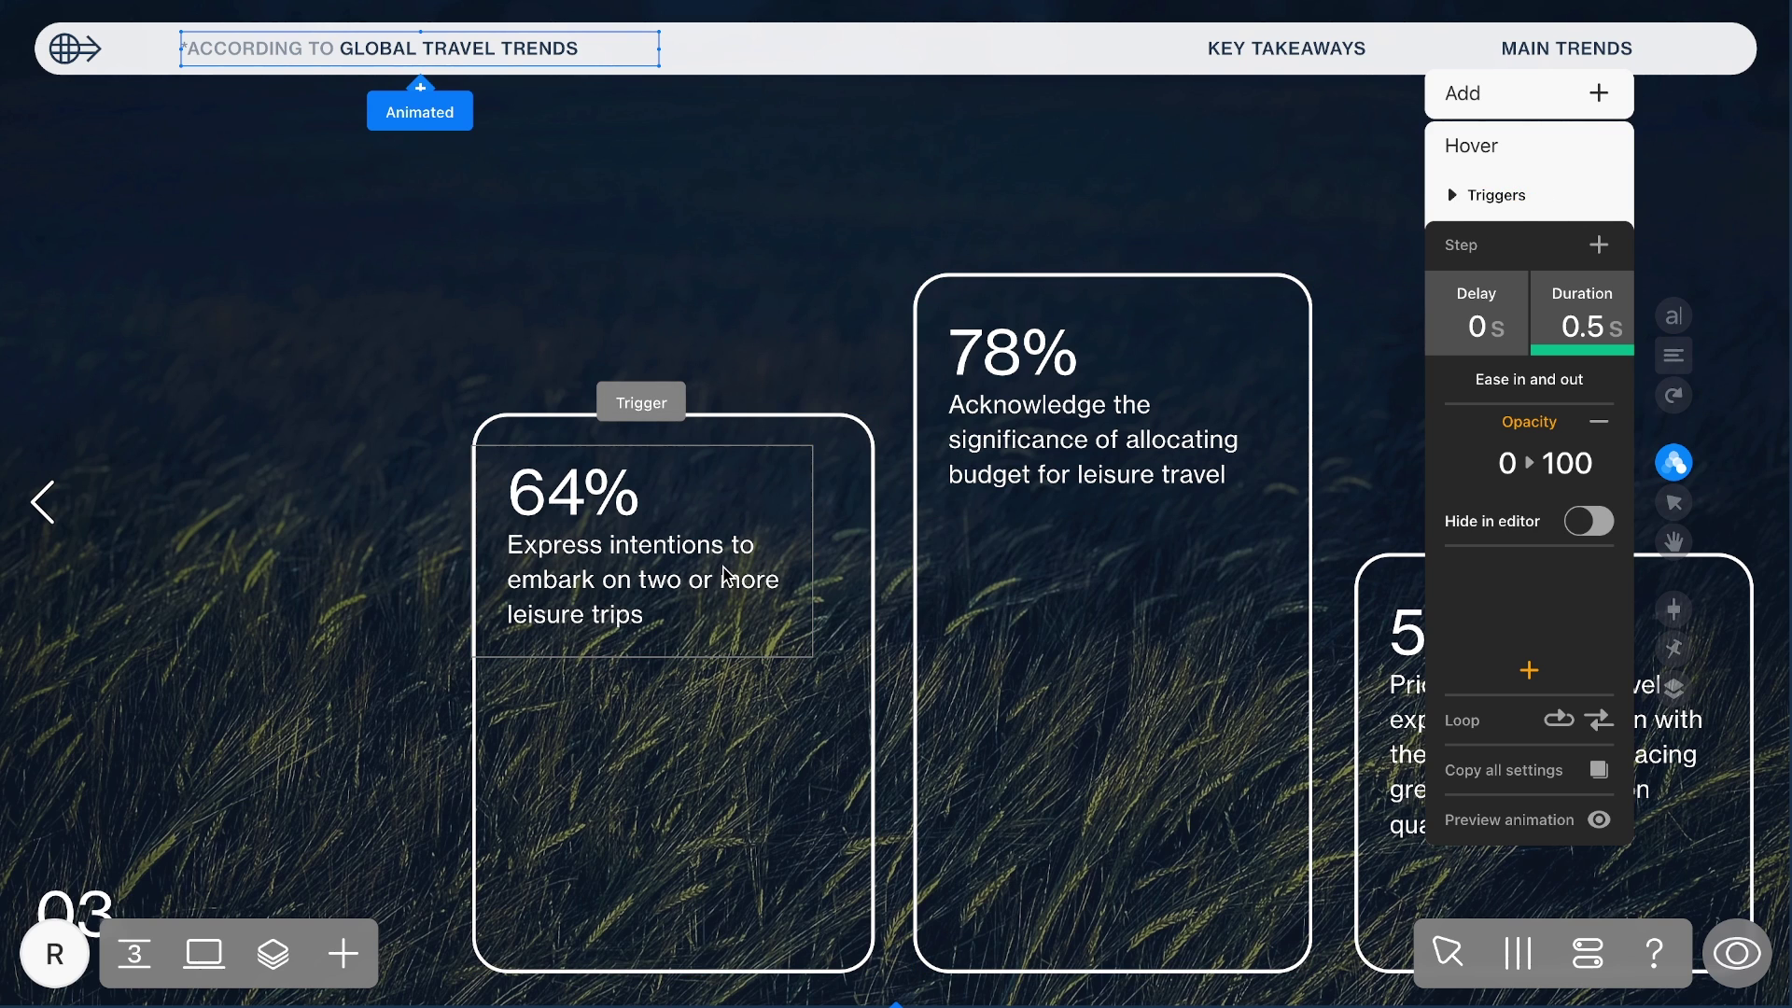
Preview the page and hover the 64% card to test the fade.
{"action": "left_click", "coordinate": [1736, 953]}
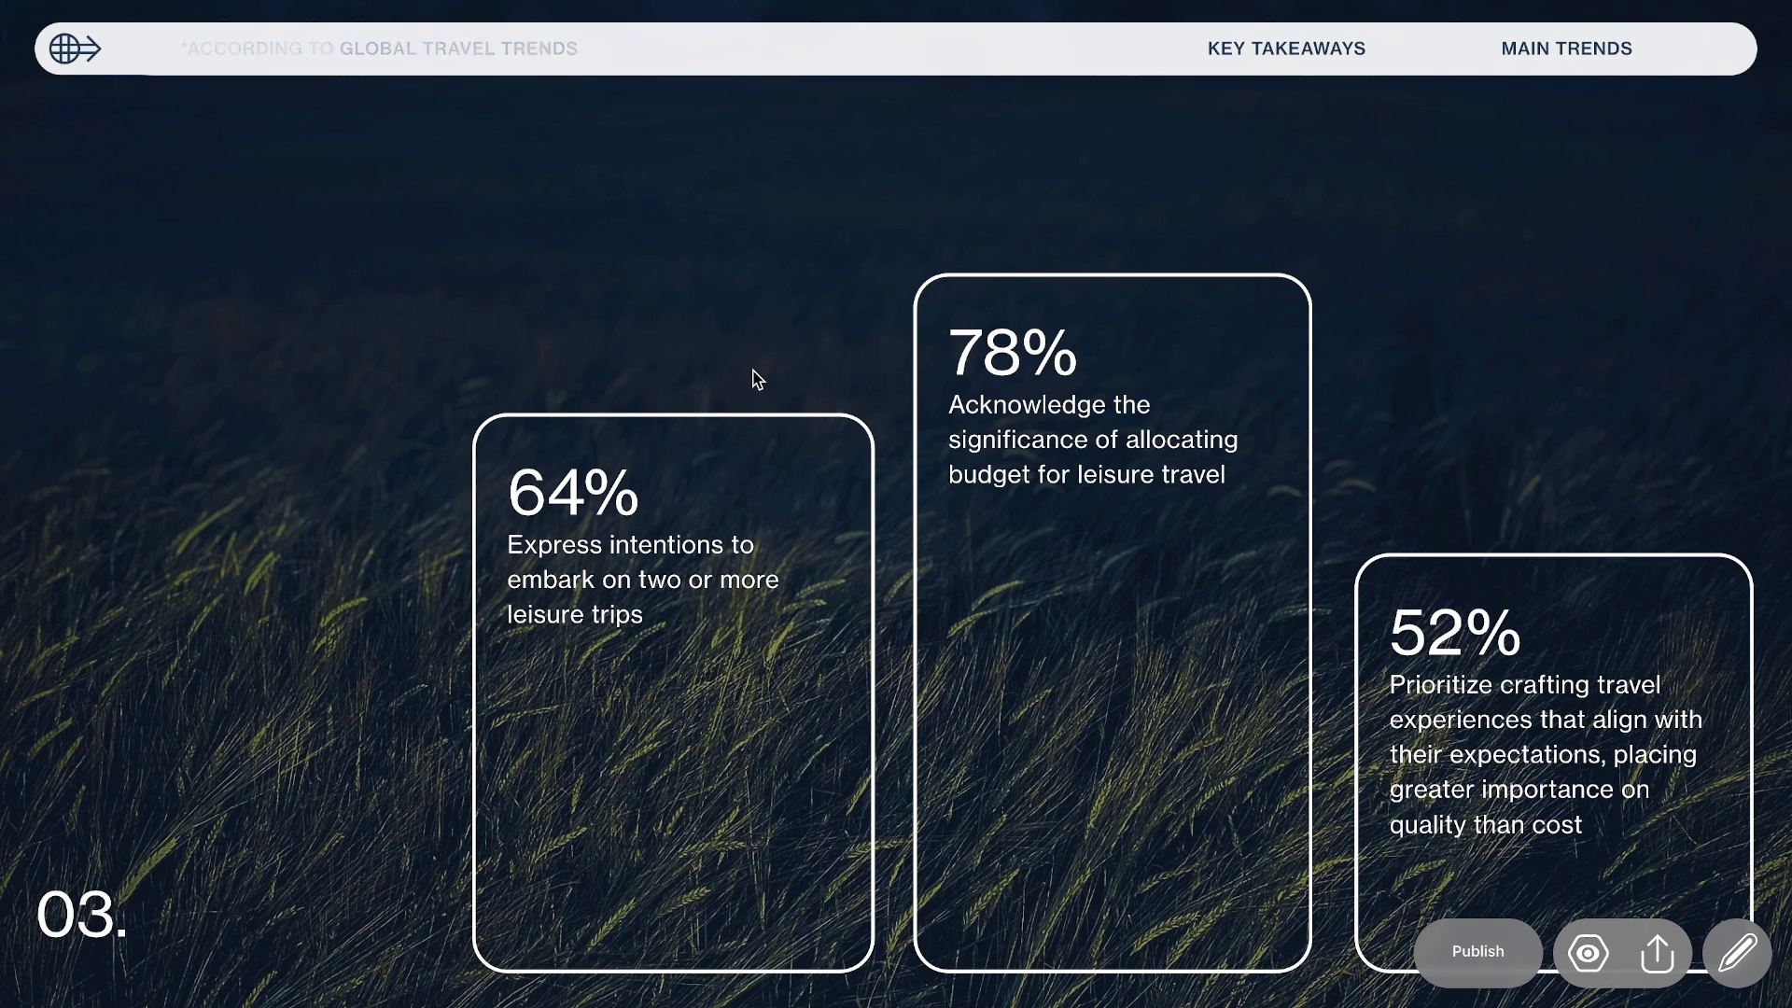
{"action": "mouse_move", "coordinate": [720, 468]}
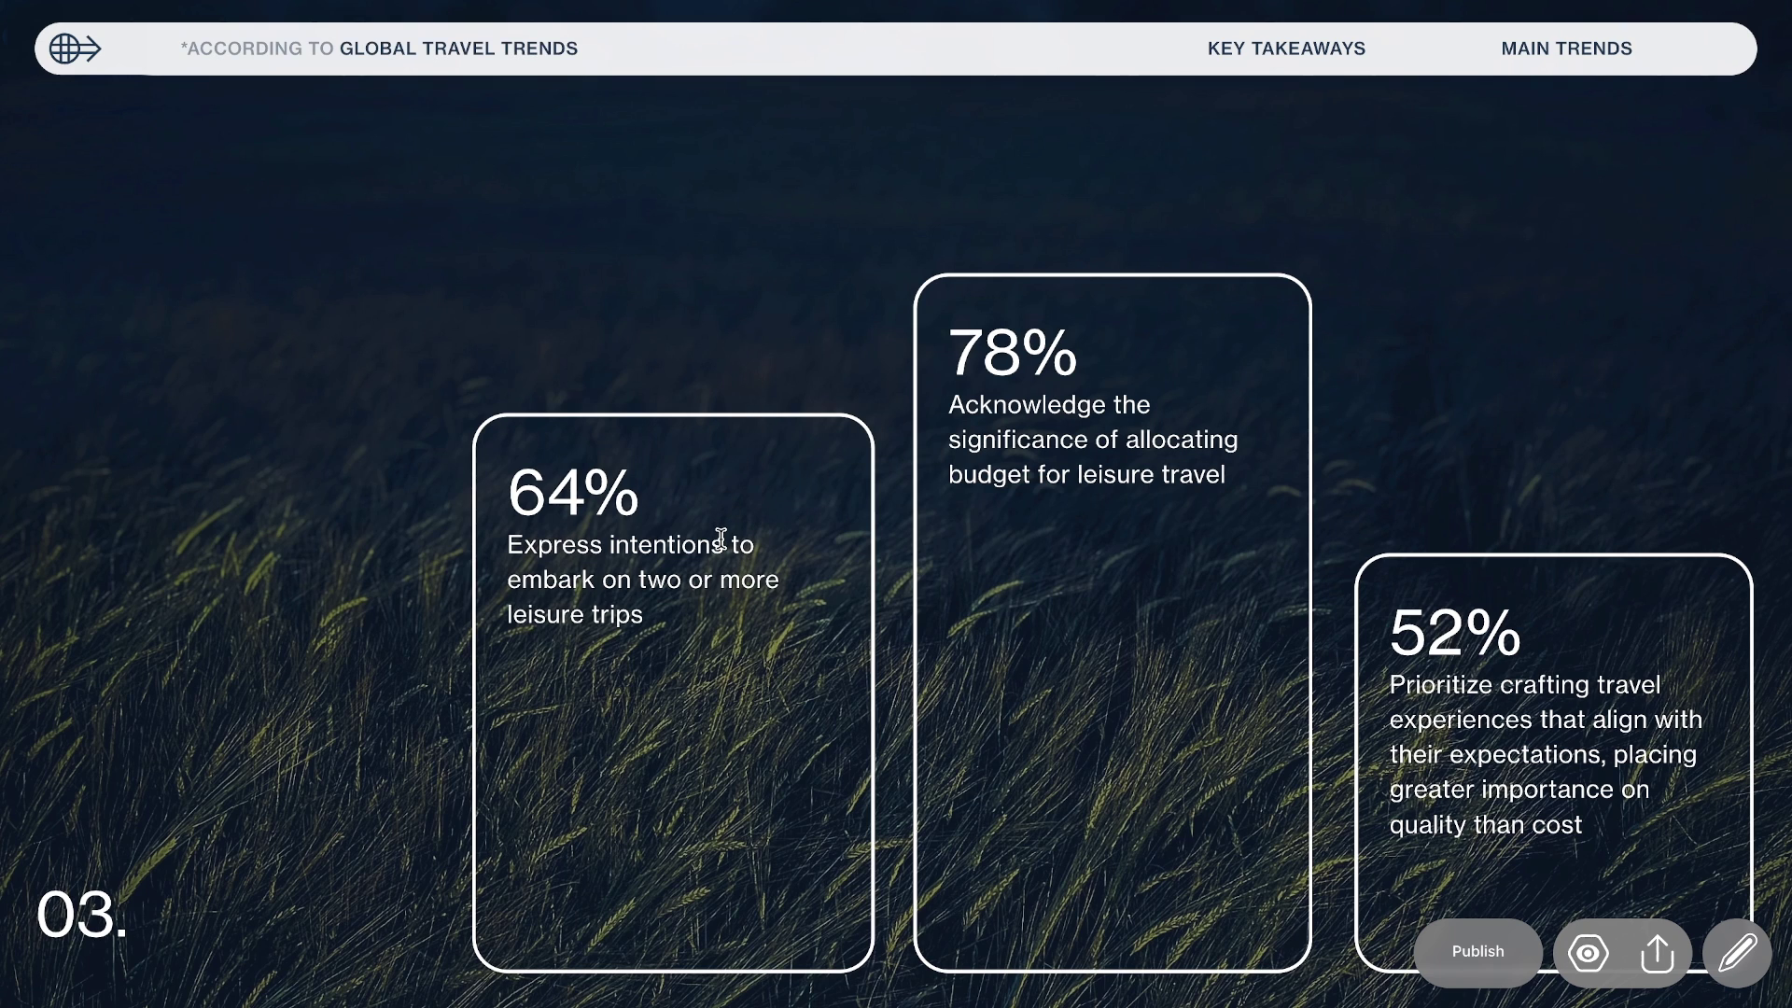
{"action": "left_click", "coordinate": [1736, 953]}
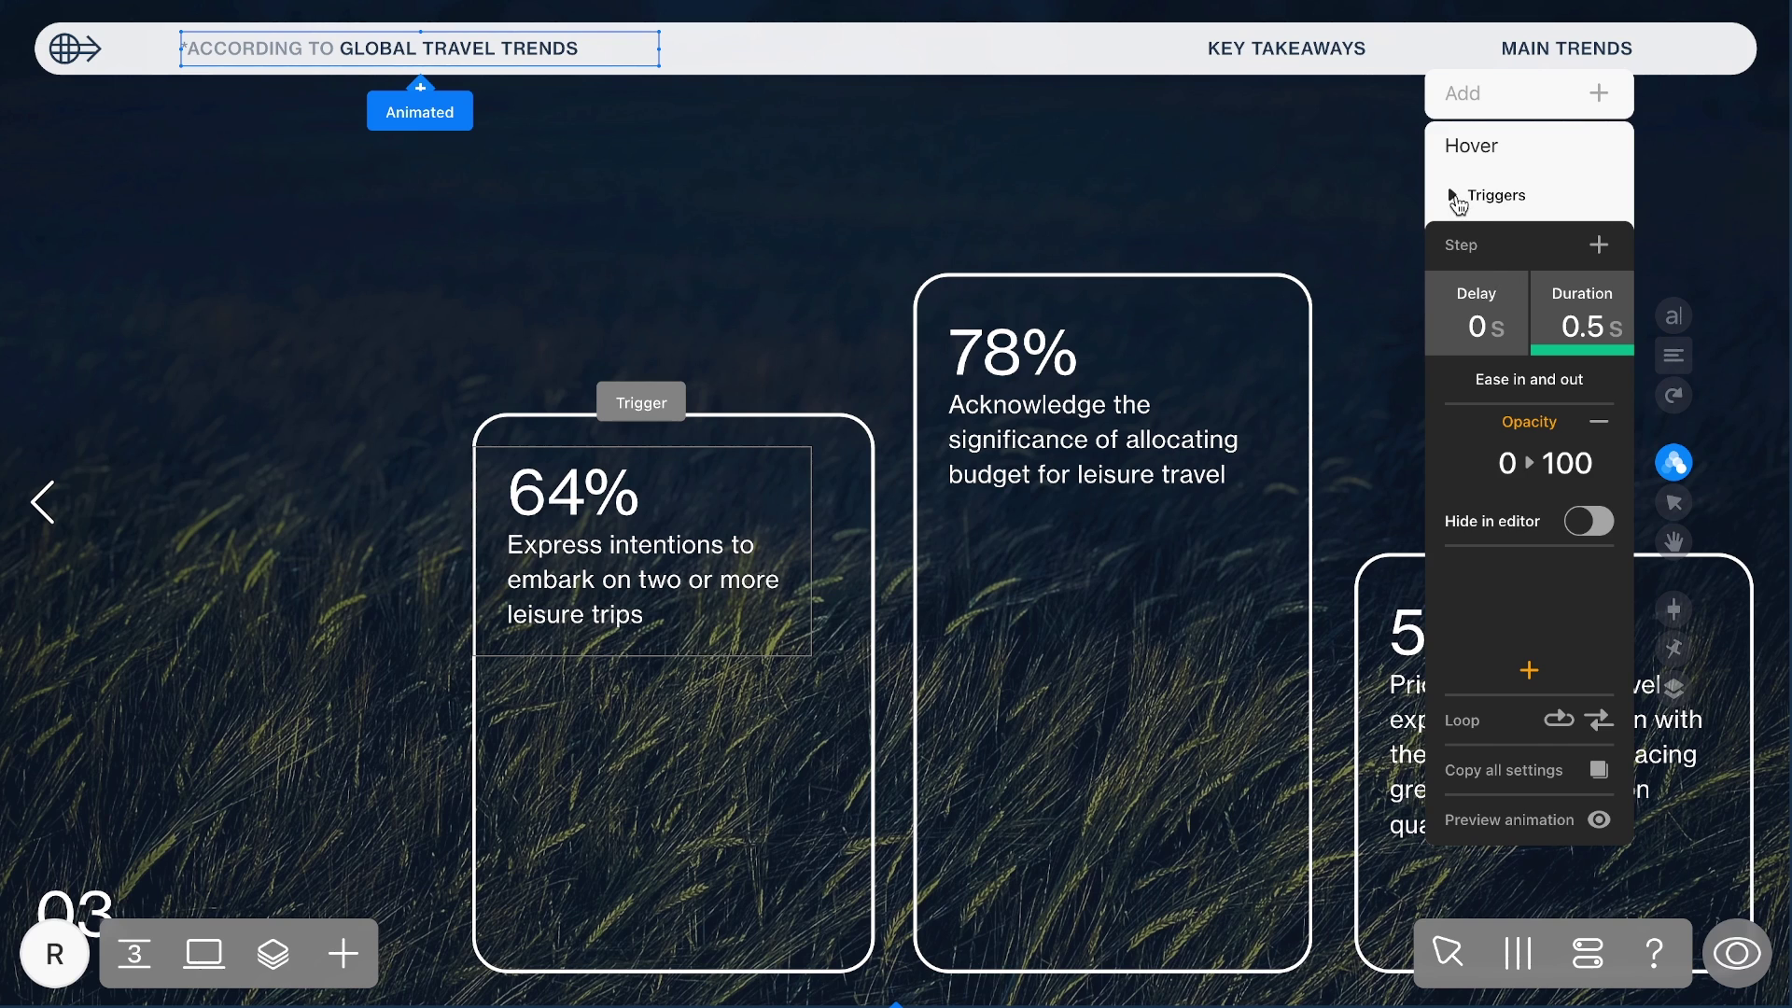
Add the 78% and 52% cards as further triggers for the fade.
{"action": "left_click", "coordinate": [1455, 195]}
{"action": "left_click", "coordinate": [1599, 240]}
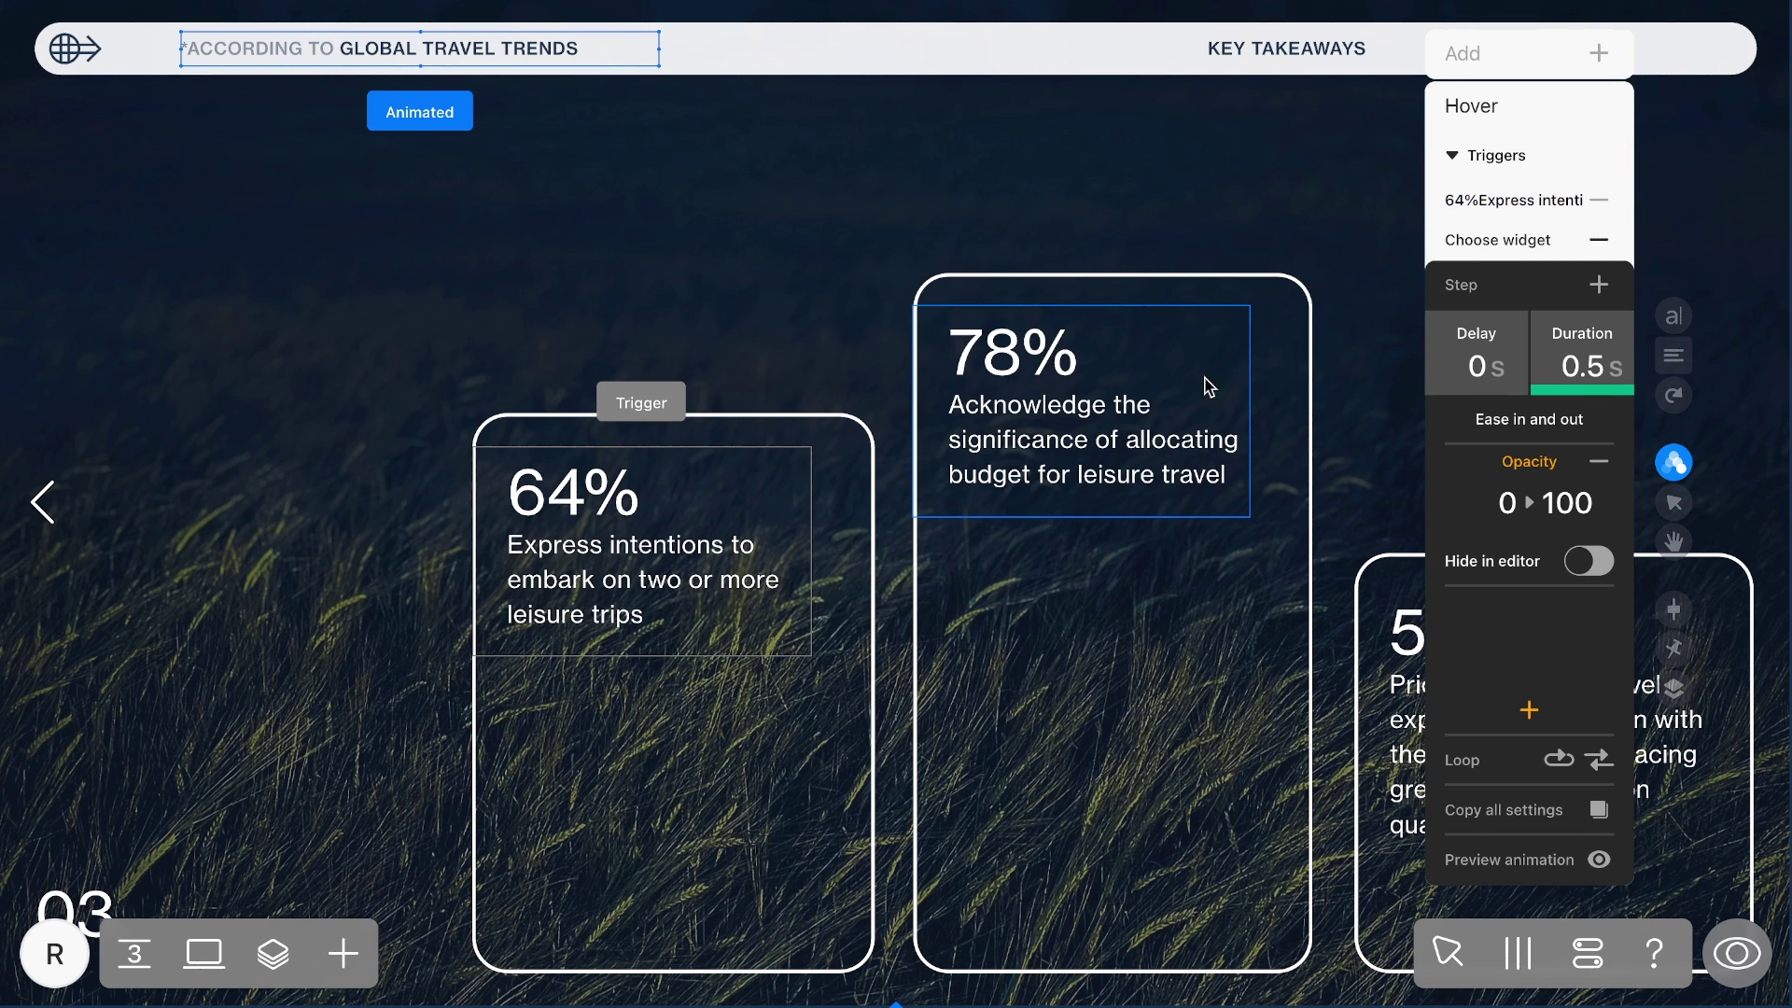
{"action": "left_click", "coordinate": [1154, 407]}
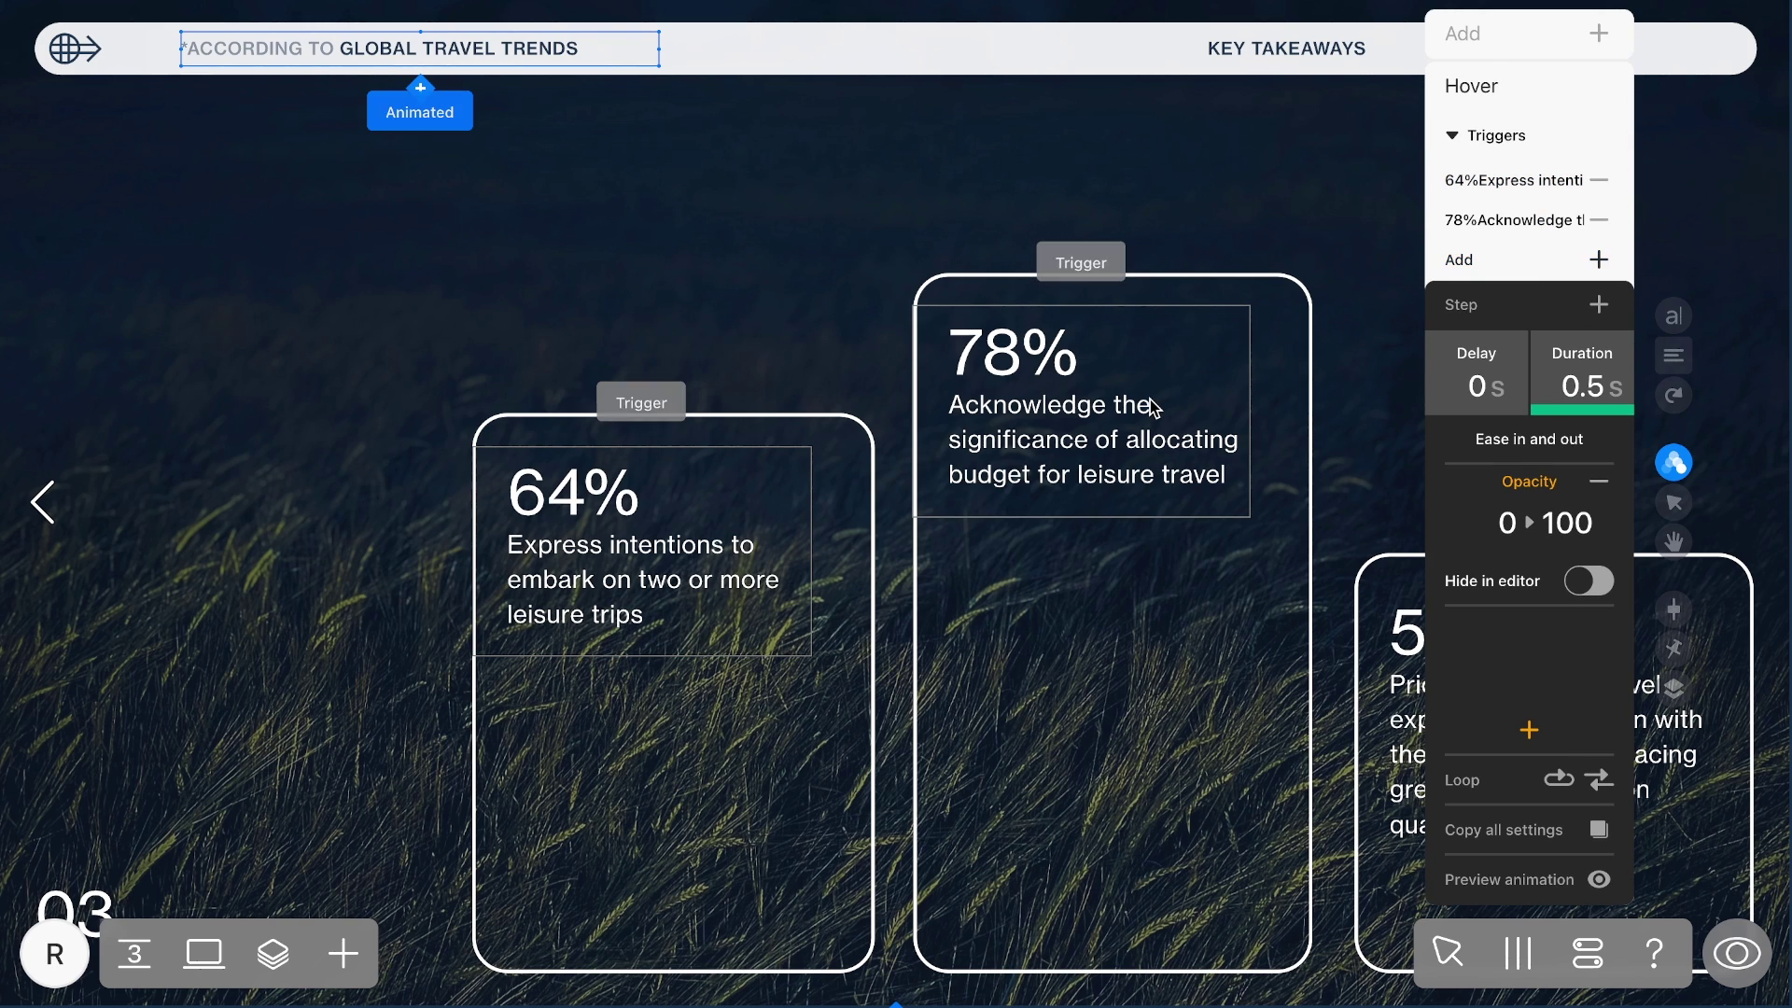
{"action": "left_click", "coordinate": [1597, 259]}
{"action": "left_click", "coordinate": [1411, 651]}
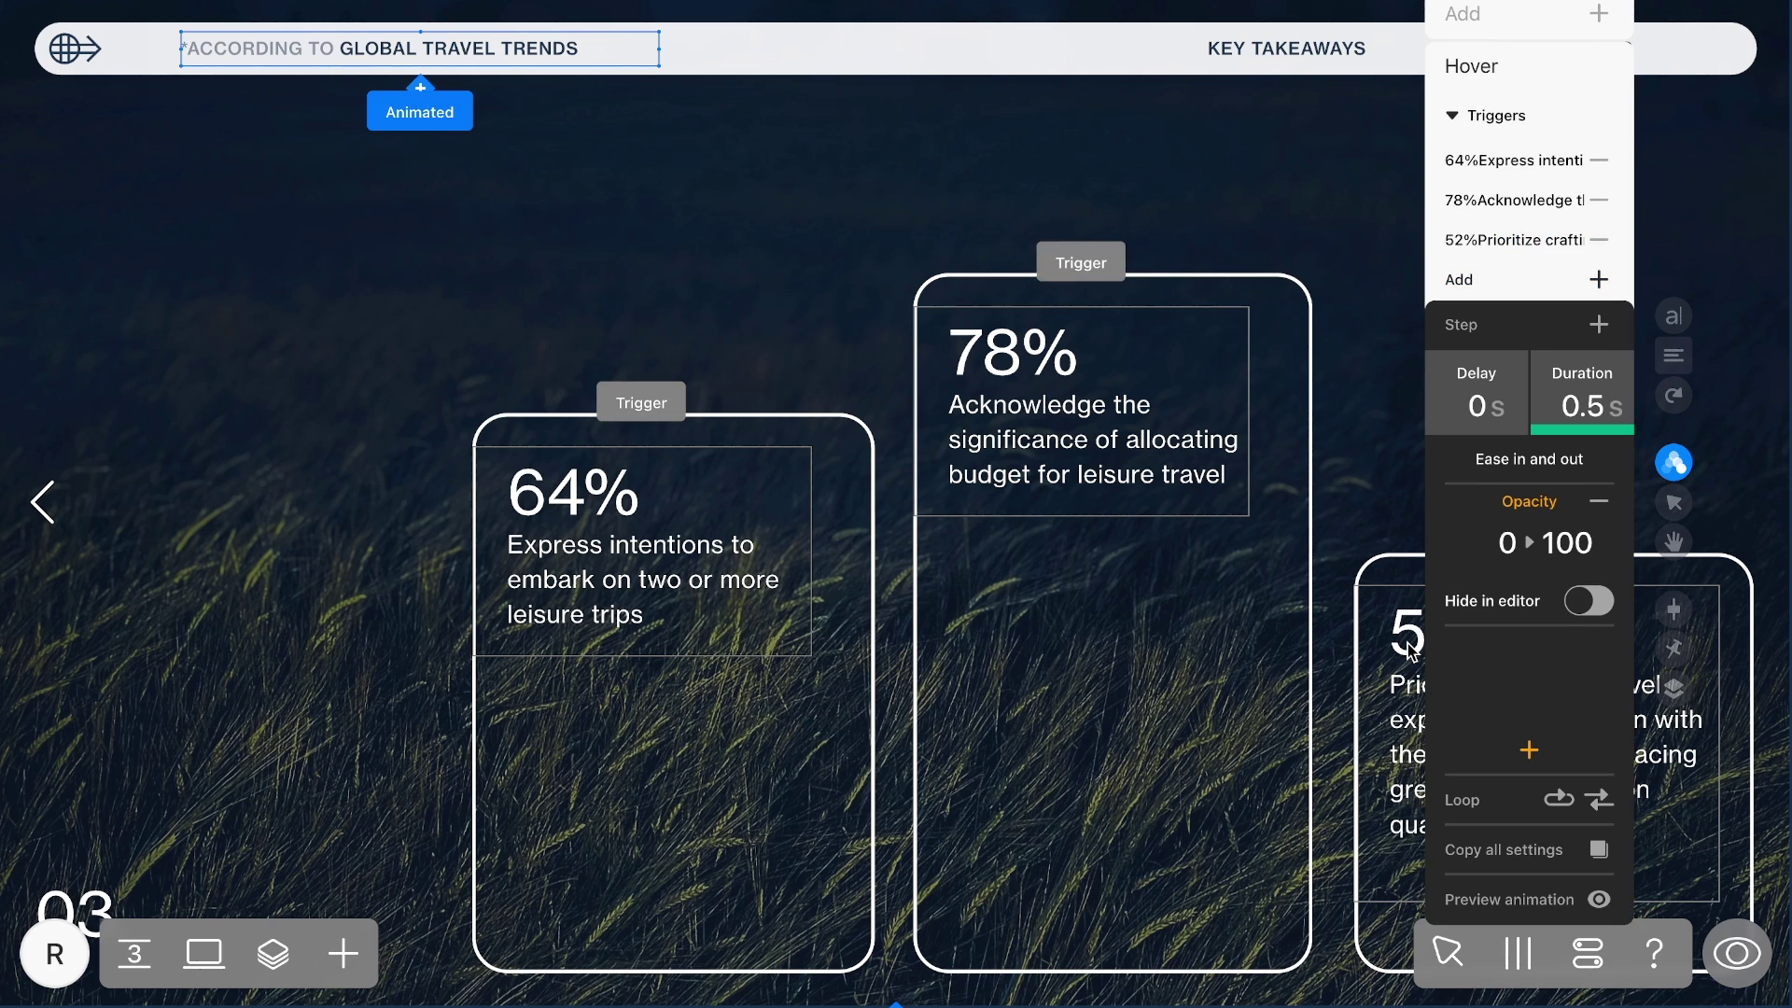